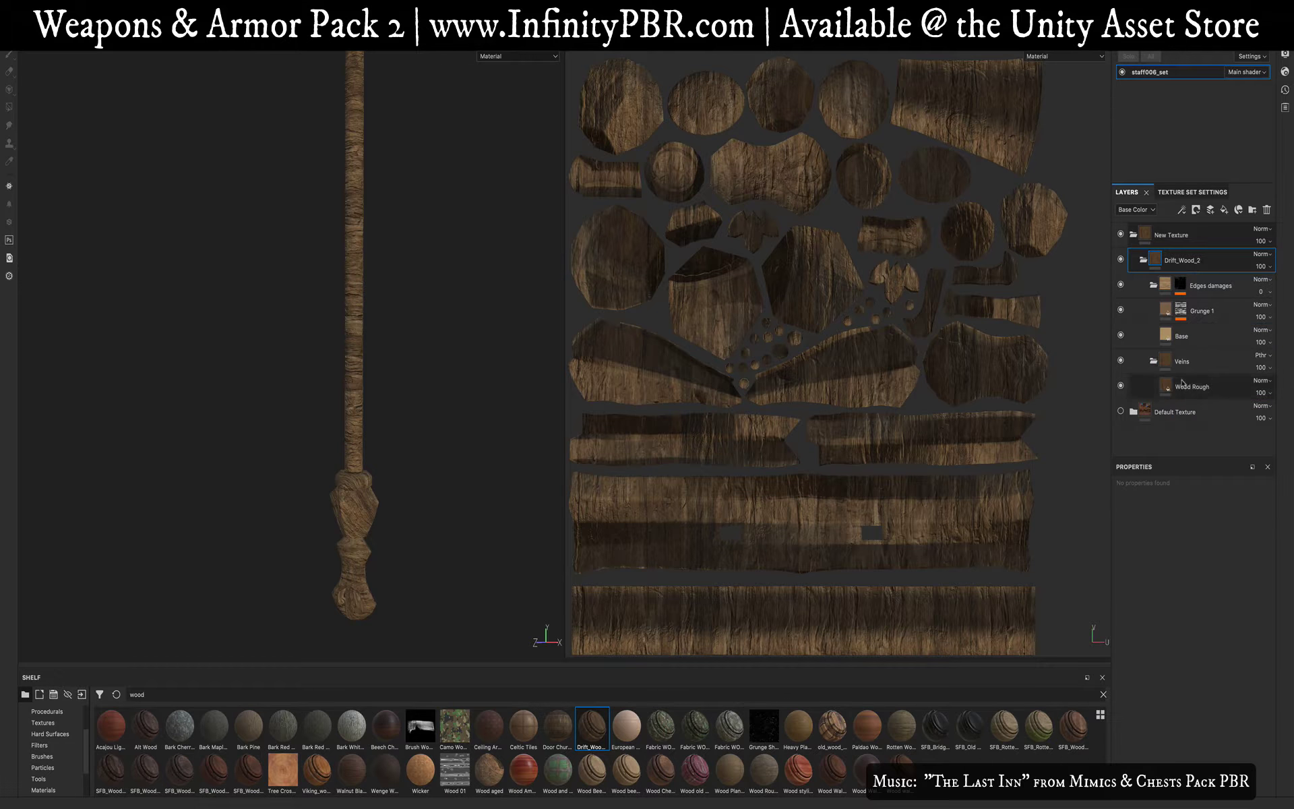
Step: Delete the Drift_Wood_2 material folder from the New Texture folder
left_click(1182, 383)
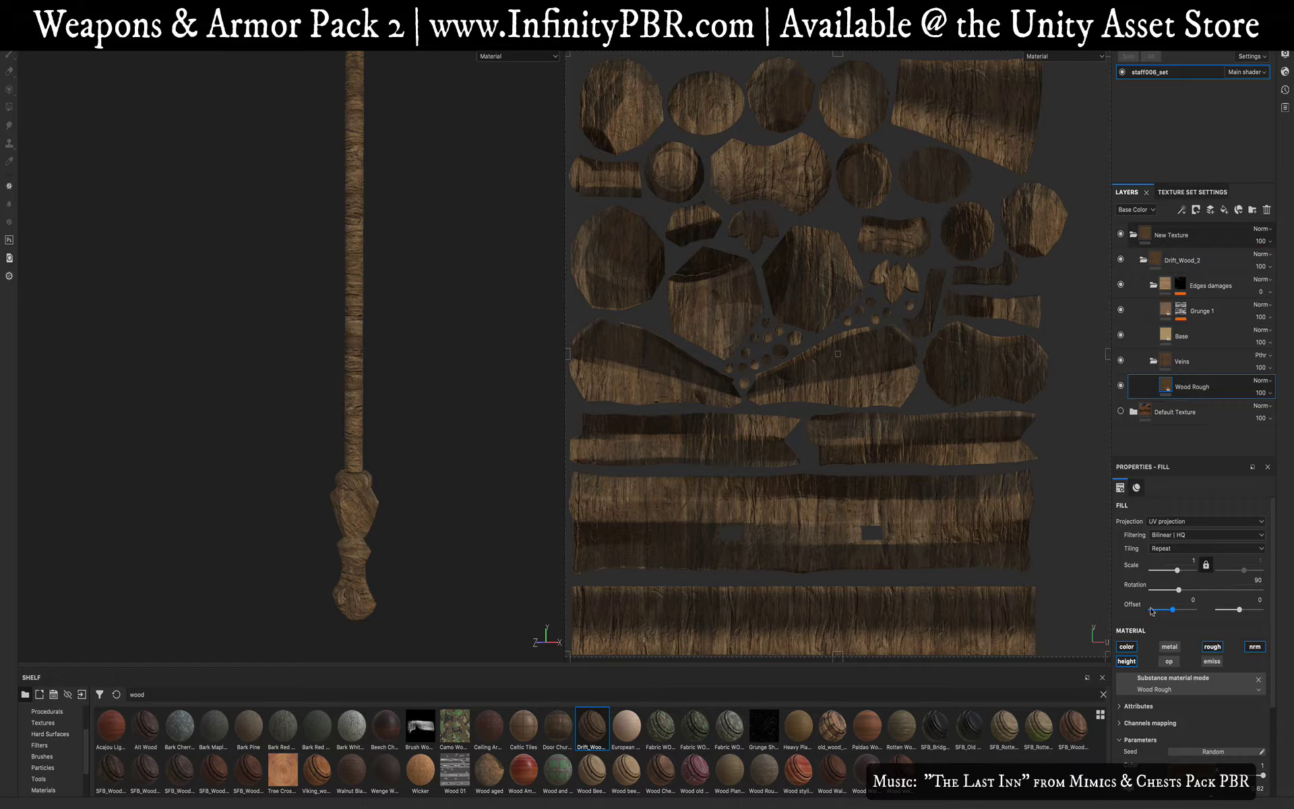
left_click(1176, 261)
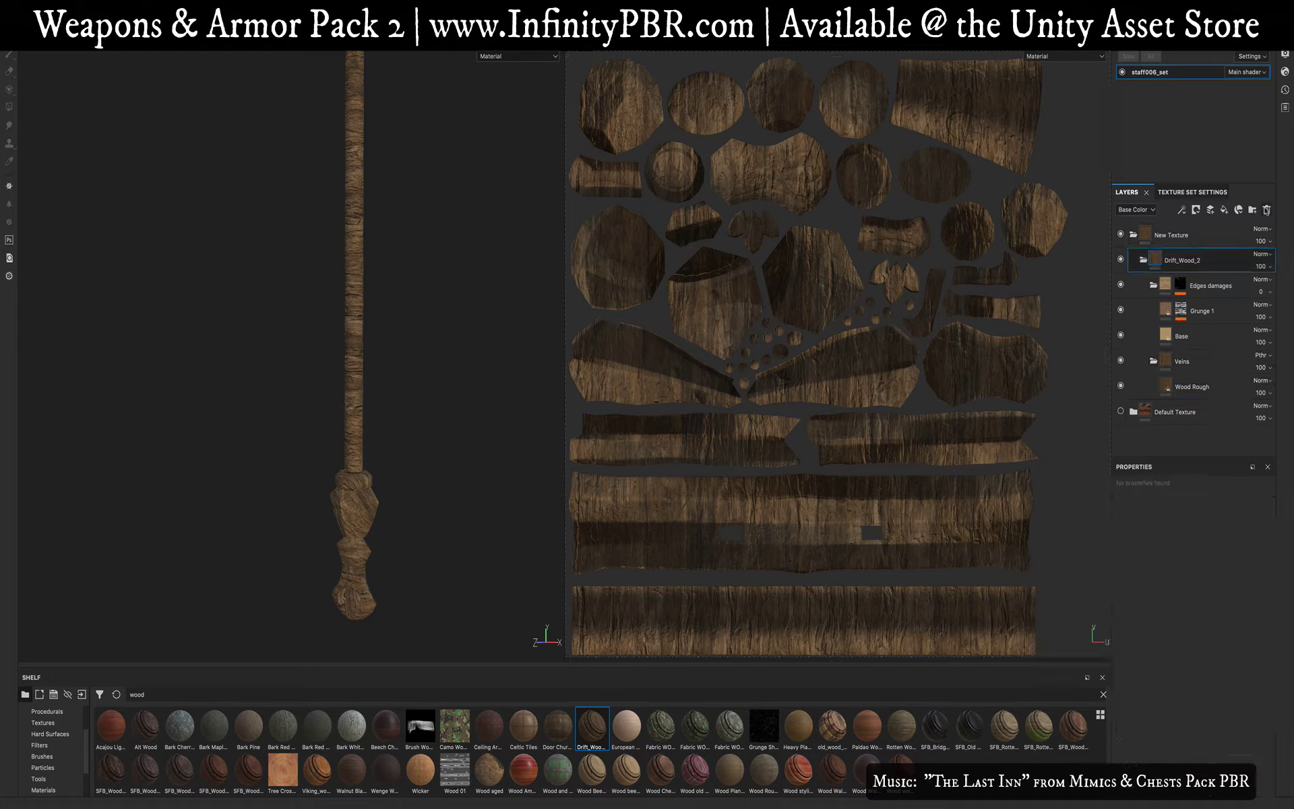
left_click(1267, 210)
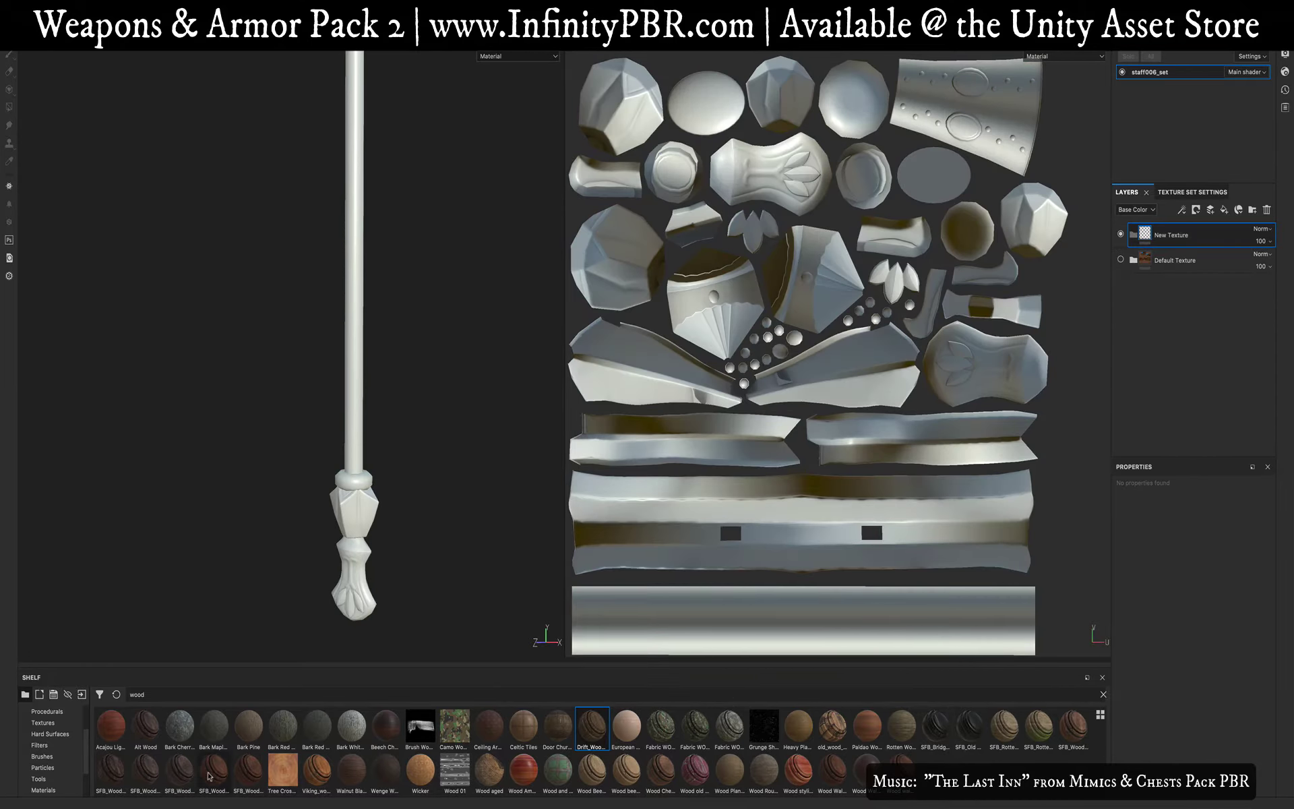
Step: Add the SFB_Wood walnut ROTATED smart material to the New Texture folder in place of the unrotated walnut and check its grain on the staff
left_click_drag(211, 775, 687, 536)
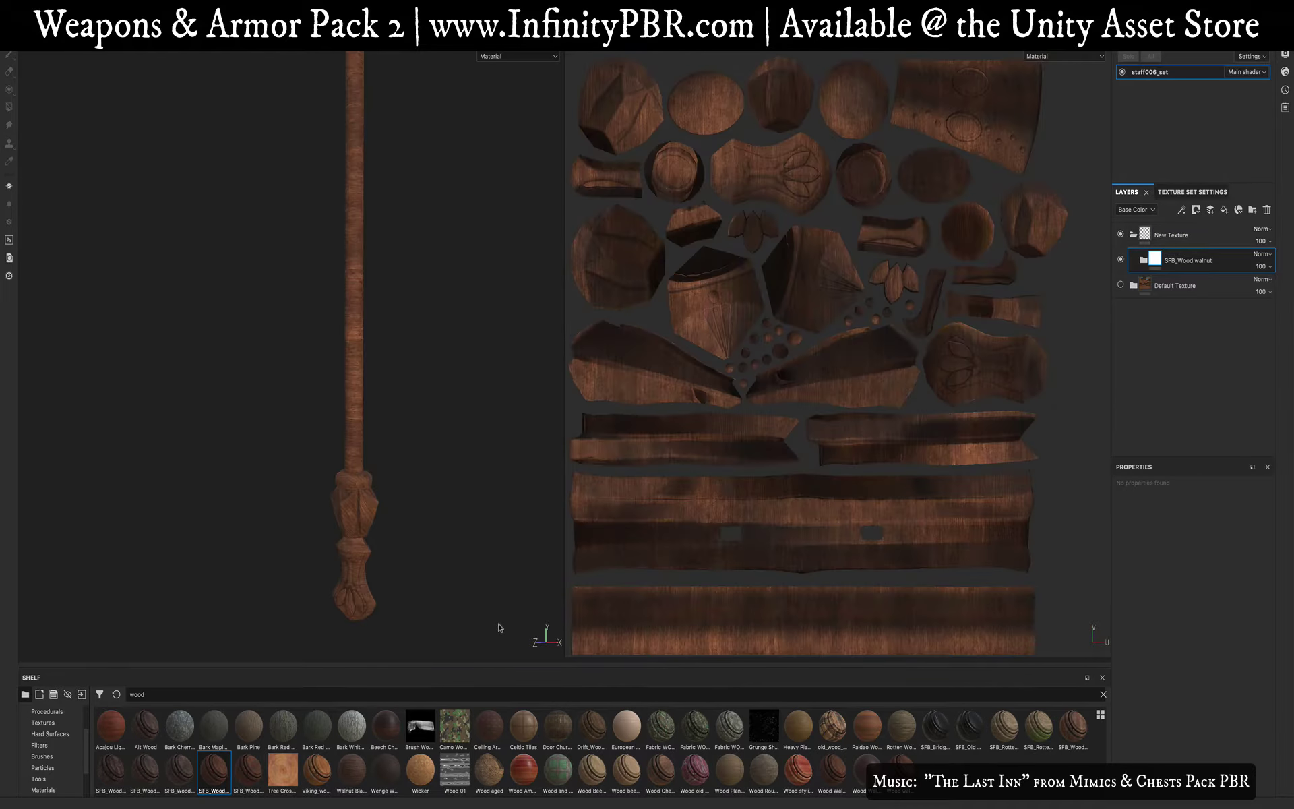
key("super+z")
left_click_drag(256, 771, 1192, 236)
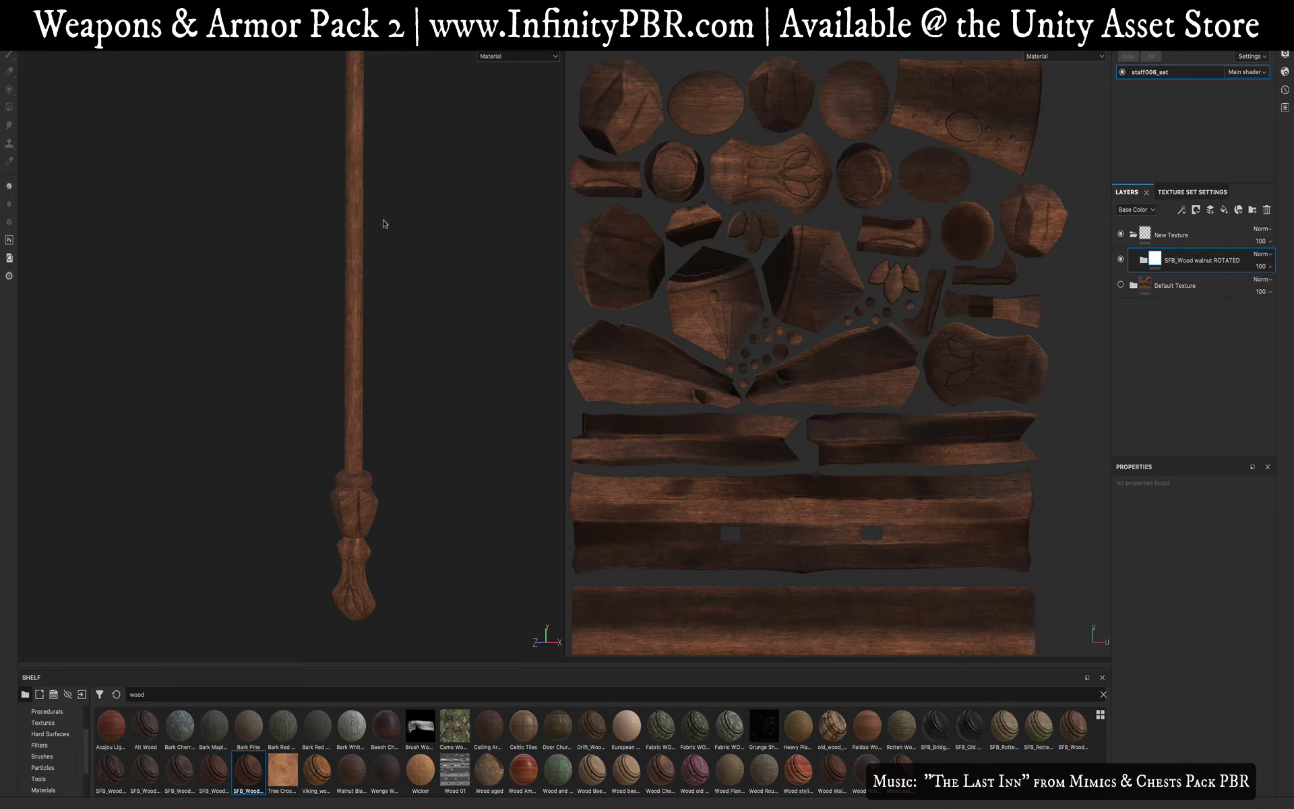
middle_click_drag(384, 223, 390, 482, "alt")
left_click_drag(358, 367, 266, 388, "alt")
middle_click_drag(375, 409, 377, 182, "alt")
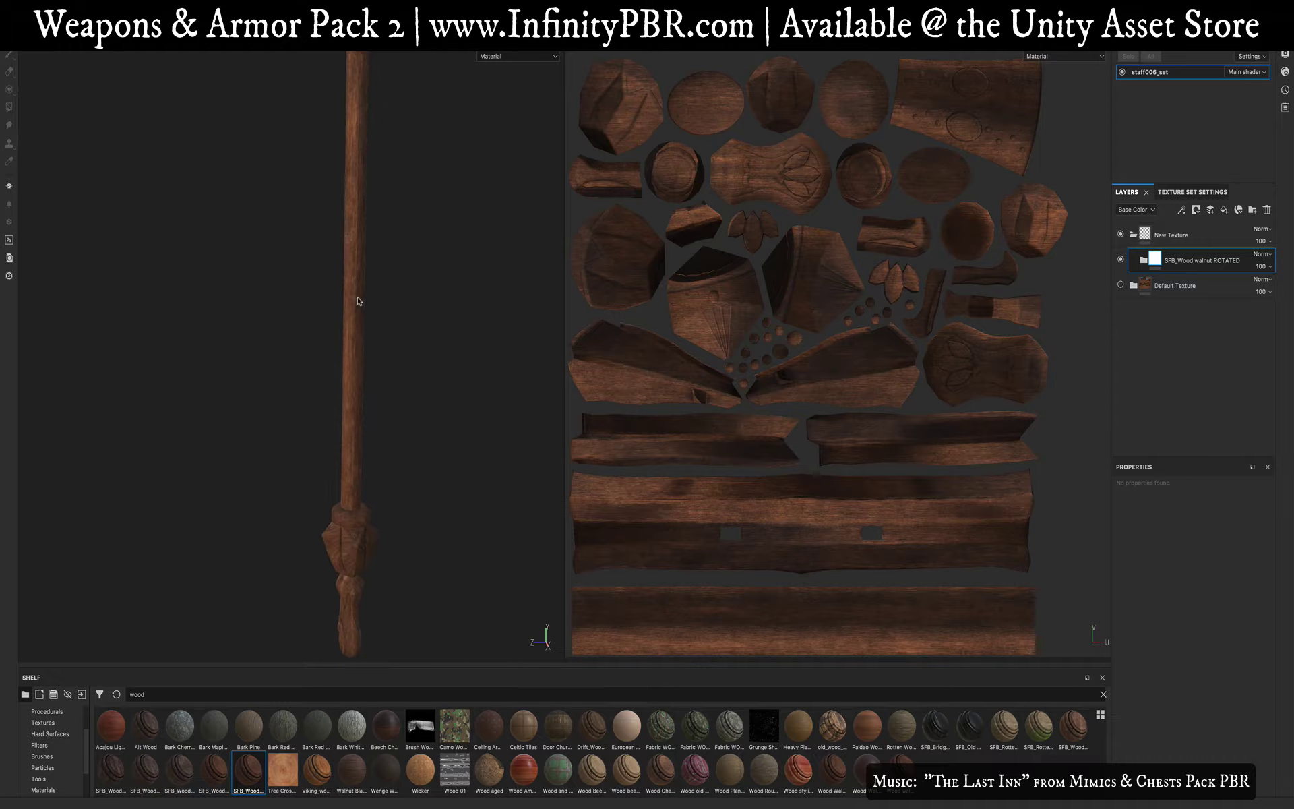
scroll(358, 297, "up", 2)
scroll(358, 298, "down", 7)
middle_click_drag(368, 247, 373, 367, "alt")
left_click_drag(373, 367, 497, 367, "alt")
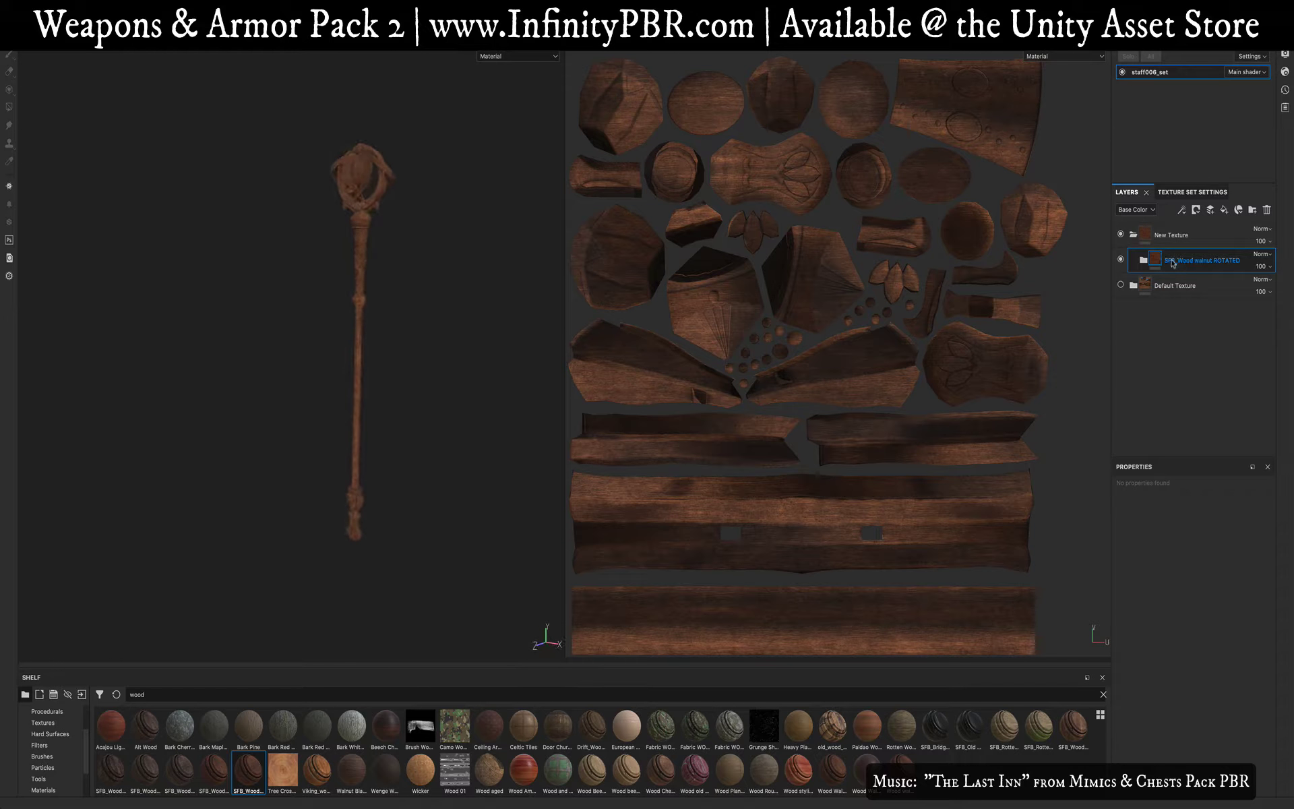
Step: Add a color selection mask to the SFB_Wood walnut ROTATED folder and check the texture set's mesh maps
right_click(1196, 262)
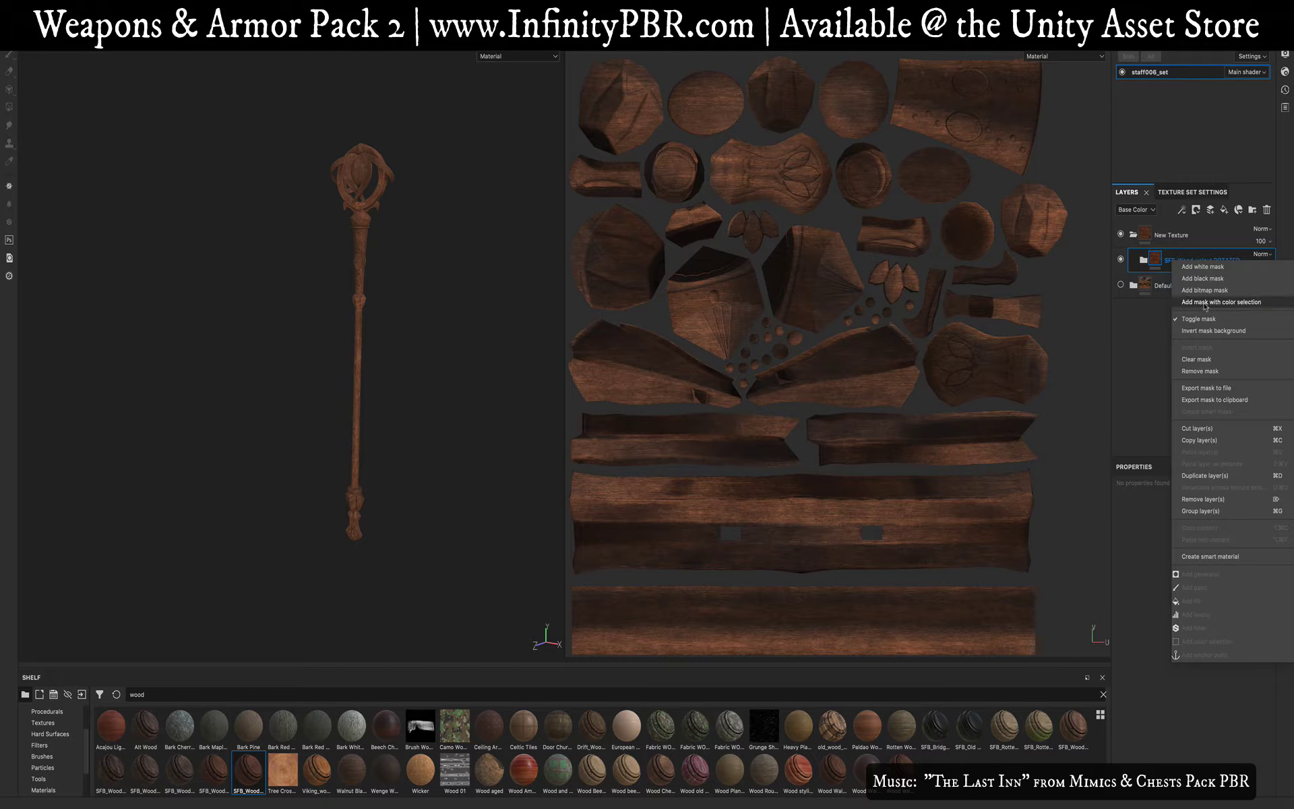
double_click(1175, 262)
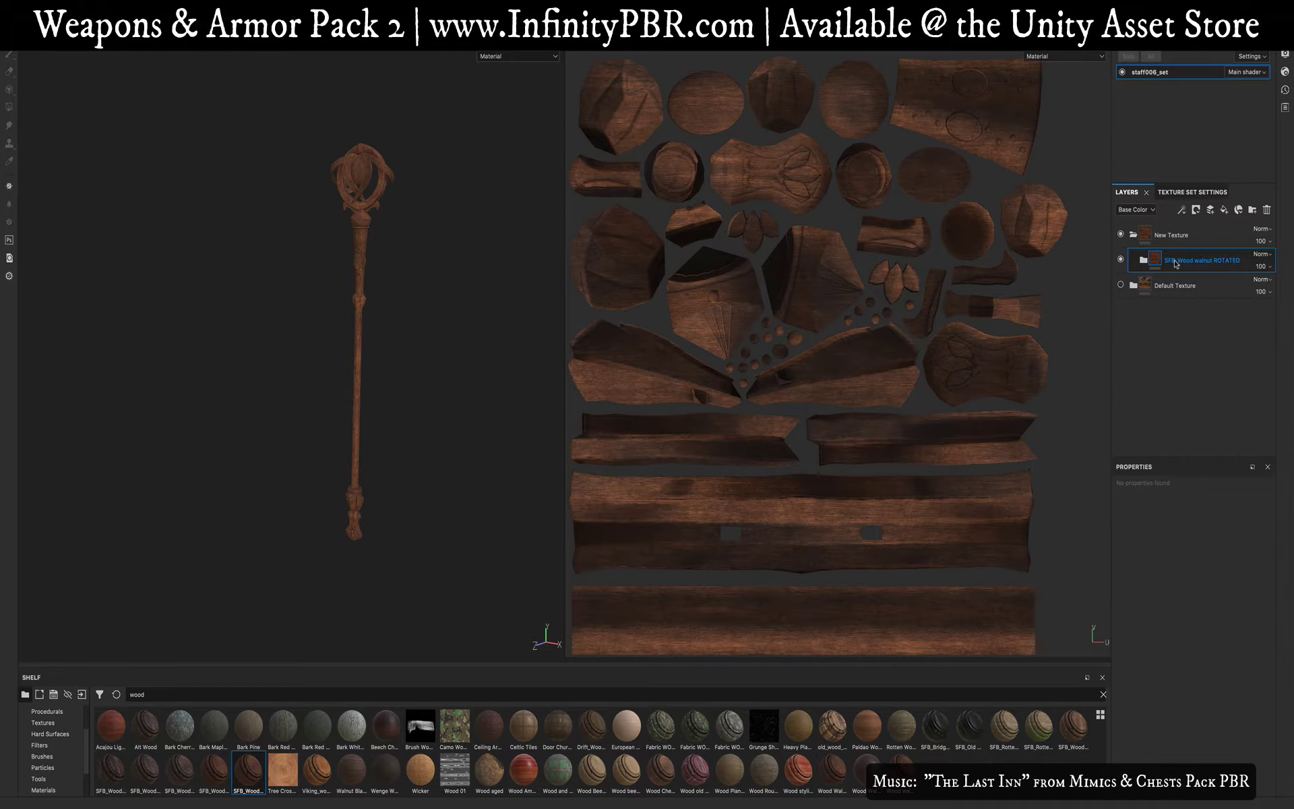
right_click(1180, 262)
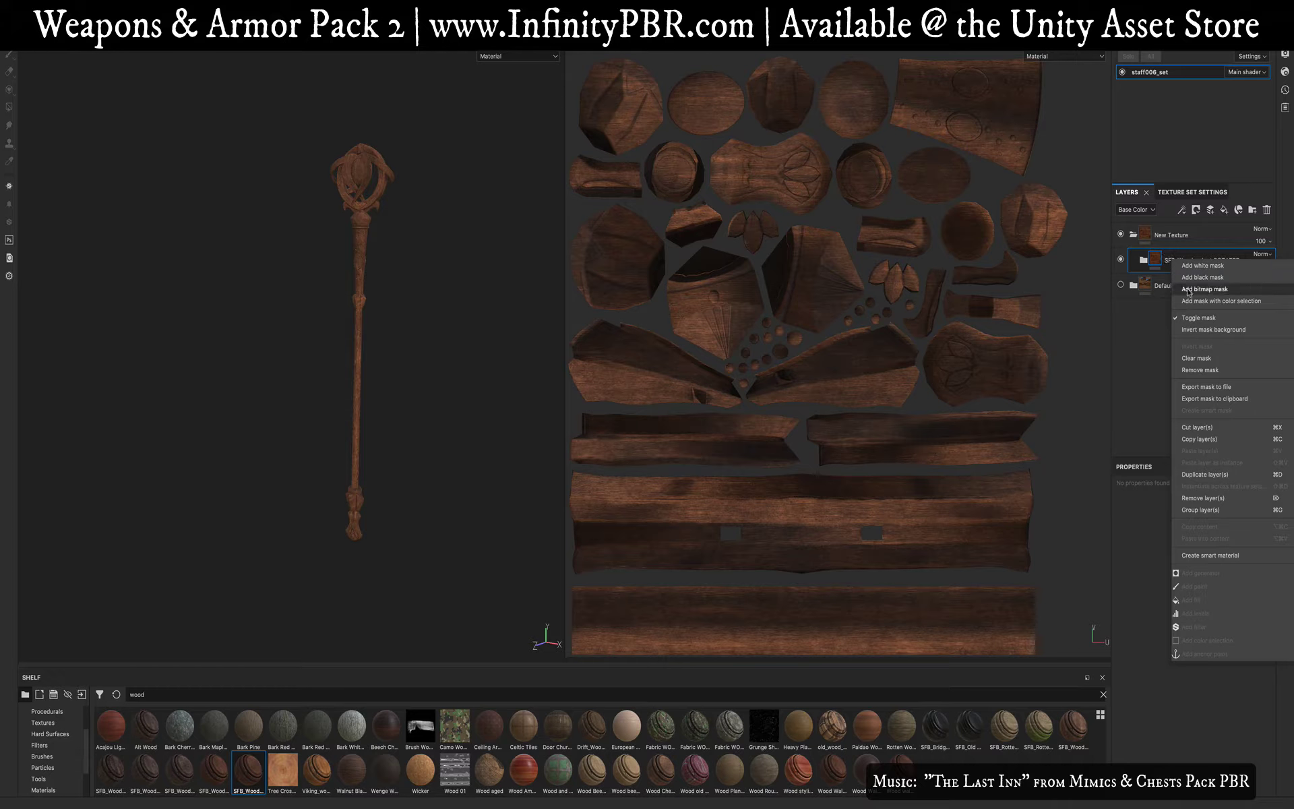
left_click(1190, 302)
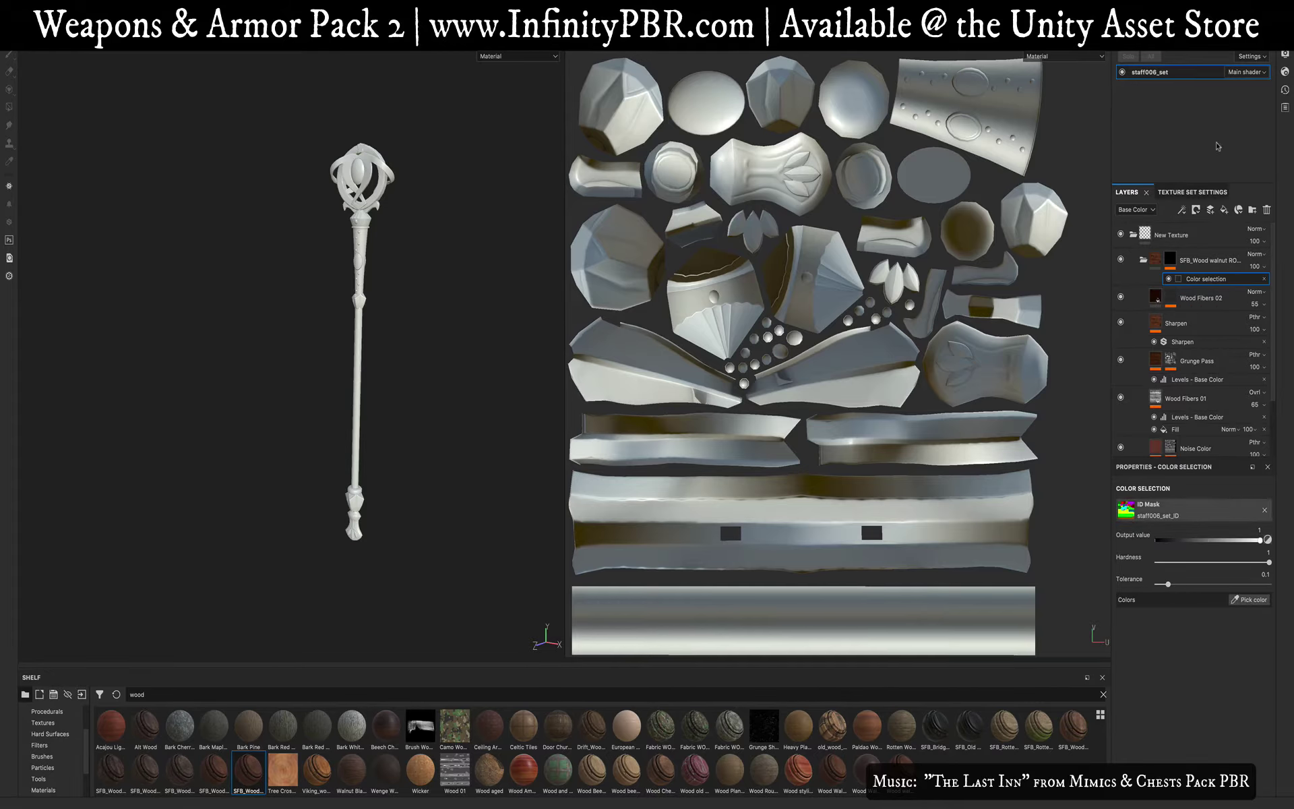
left_click(1192, 192)
scroll(1146, 323, "down", 3)
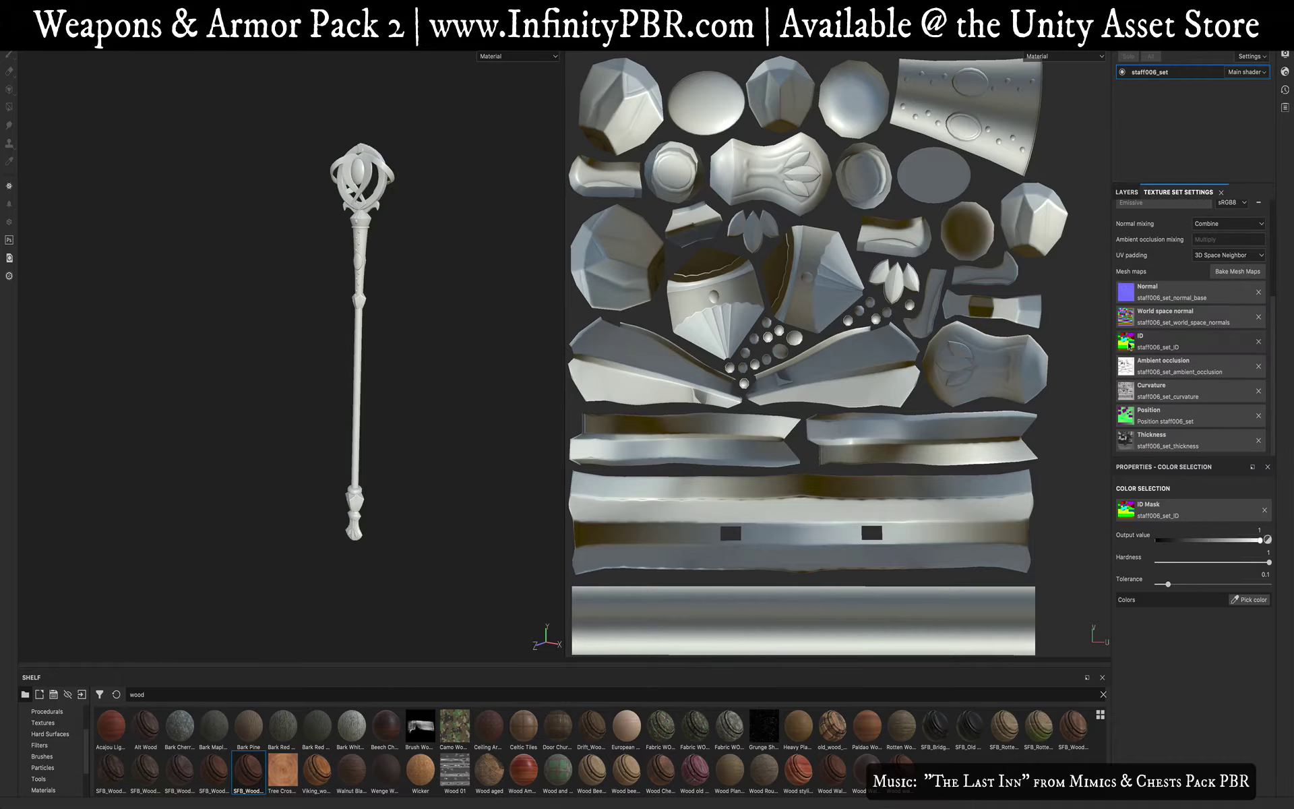
left_click(1125, 192)
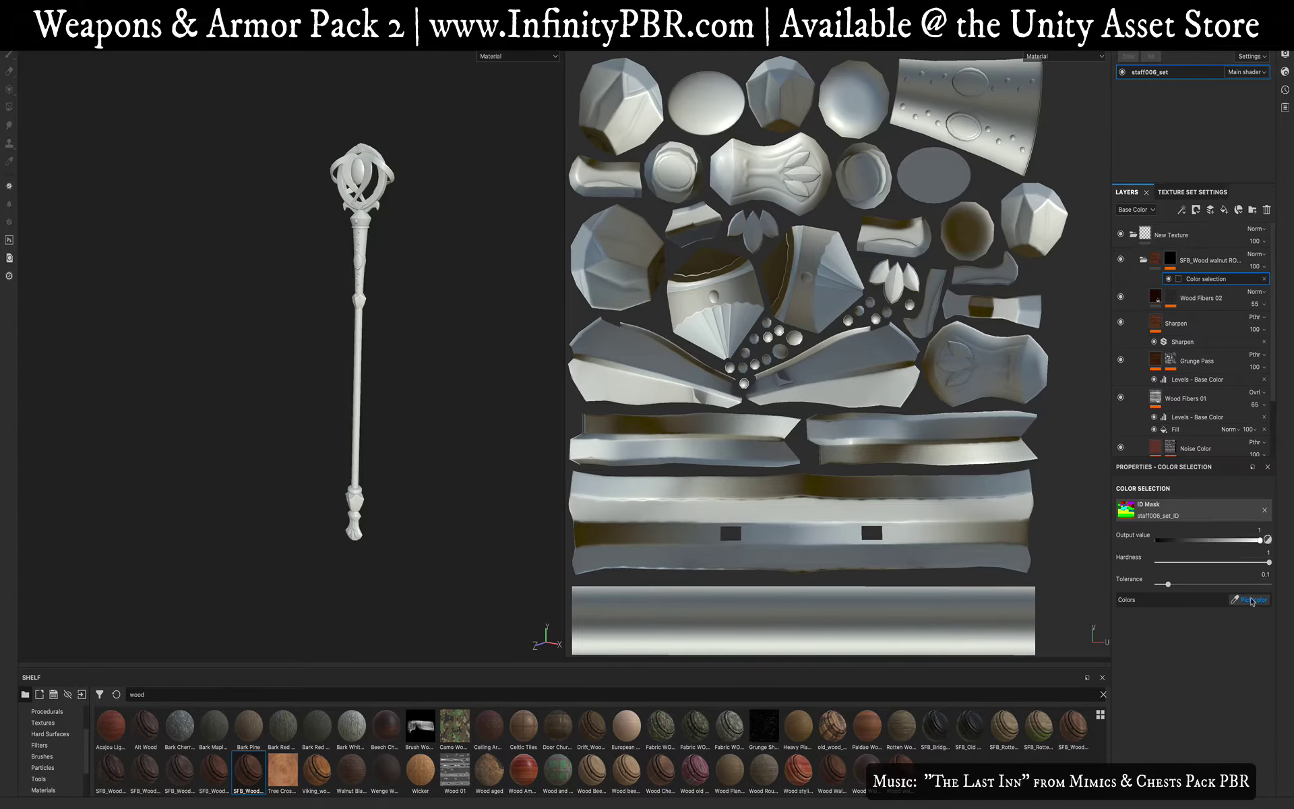
Step: Pick the shaft's golden-brown ID color so the walnut wood covers only the shaft
left_click(1250, 599)
scroll(364, 371, "up", 5)
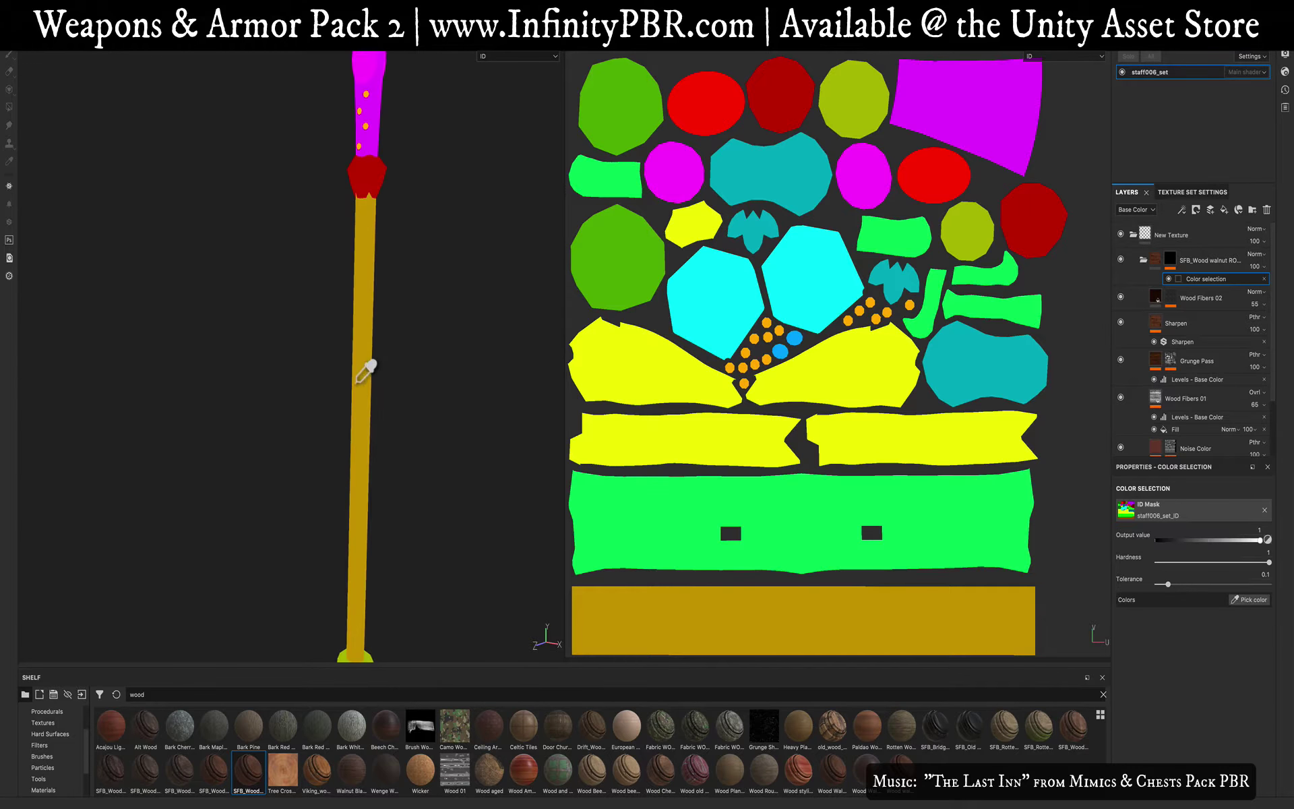
left_click(362, 341)
Step: Inspect the walnut wood along the shaft, from the staff's head down to the pommel
mouse_move(363, 341)
left_mouse_down("alt")
mouse_move(578, 357)
mouse_move(368, 357)
left_mouse_up("alt")
middle_click_drag(361, 331, 334, 391, "alt")
scroll(335, 393, "down", 6)
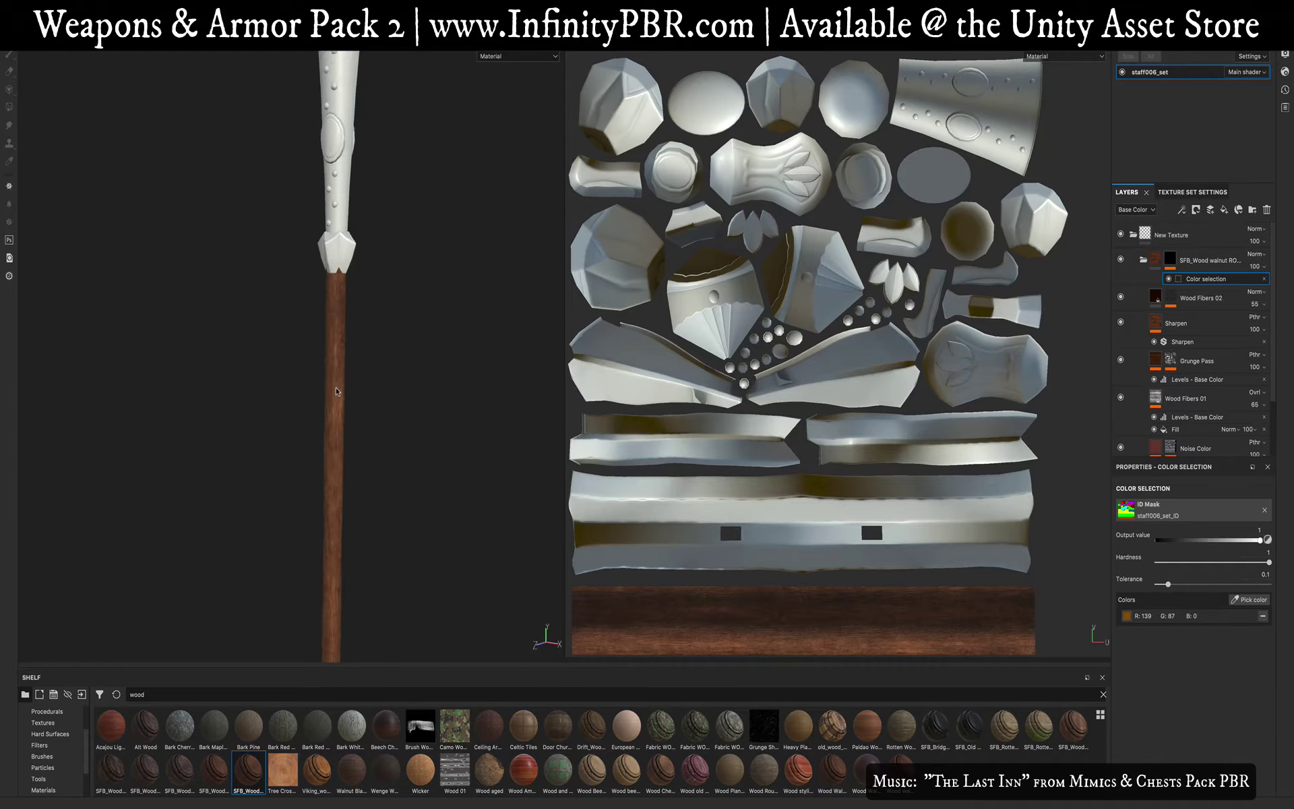
scroll(346, 207, "up", 5)
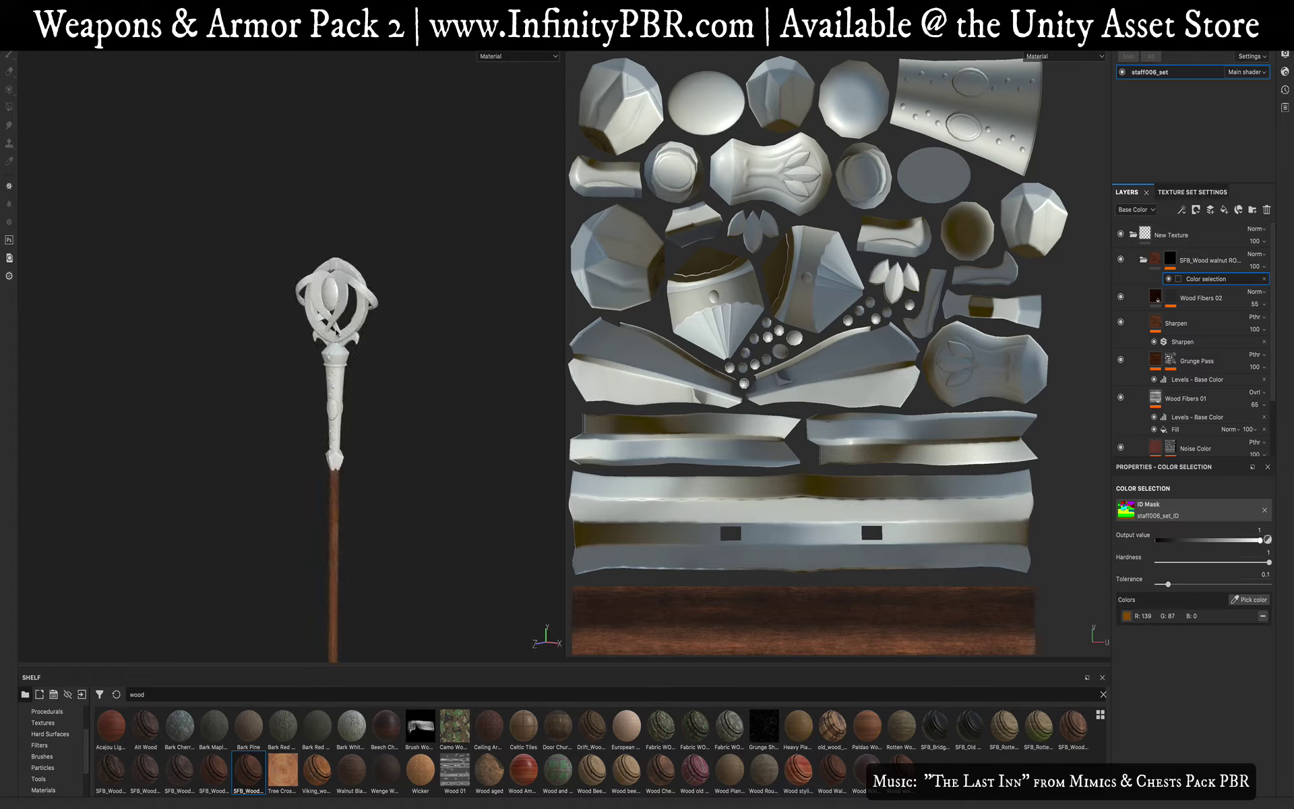
scroll(346, 208, "up", 3)
middle_click_drag(372, 383, 365, 121, "alt")
mouse_move(351, 438)
left_mouse_down("alt")
mouse_move(445, 417)
mouse_move(368, 423)
left_mouse_up("alt")
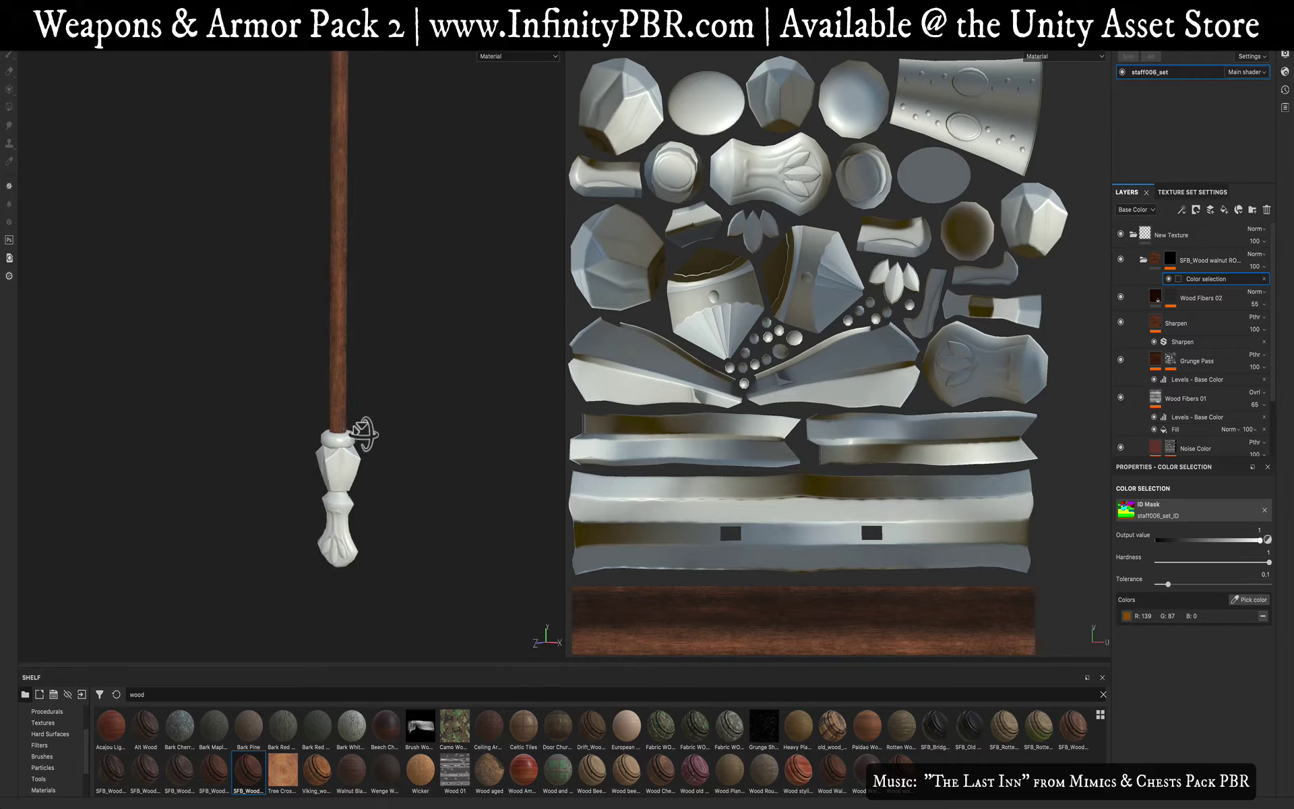
middle_click_drag(367, 427, 343, 608, "alt")
middle_click_drag(338, 502, 333, 399, "alt")
scroll(335, 438, "down", 3)
middle_click_drag(343, 462, 336, 451, "alt")
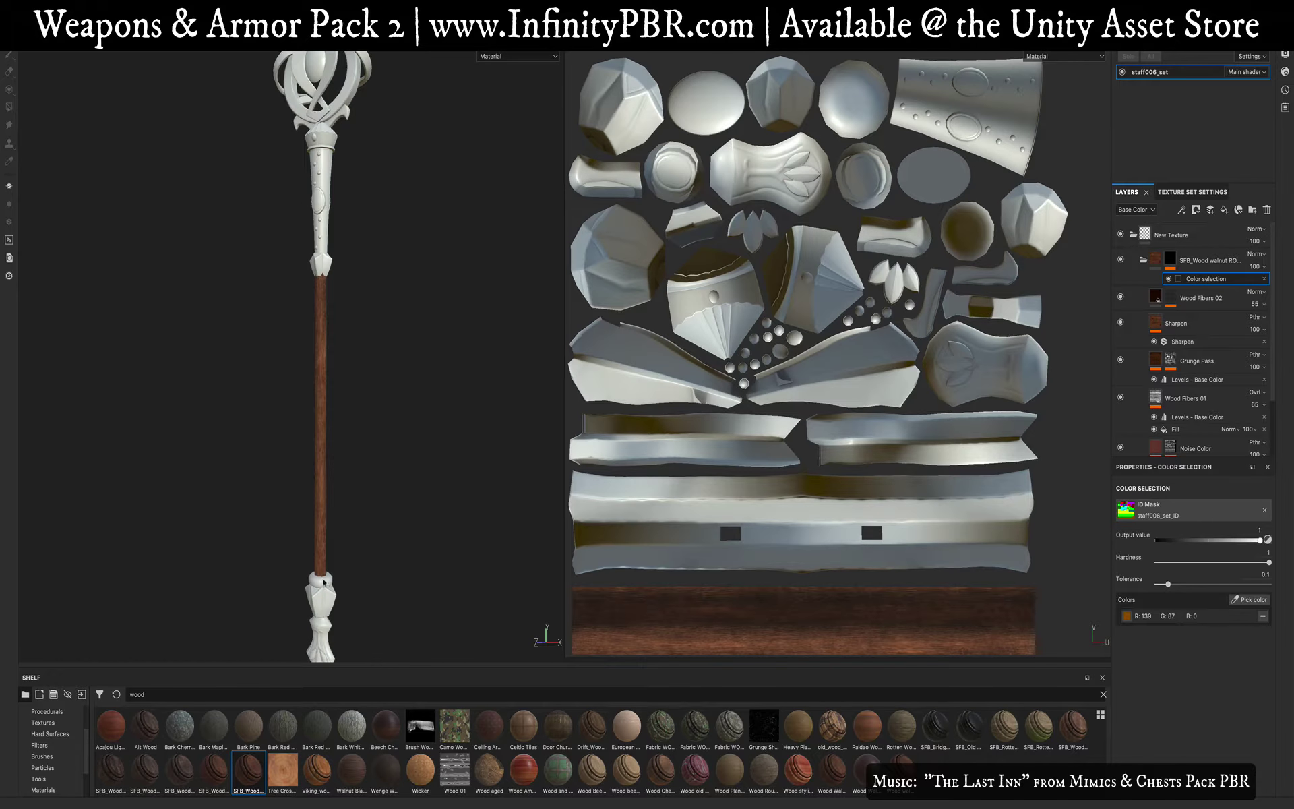
Step: Collapse the walnut material folder and rename it Wood Staff
left_click(1142, 263)
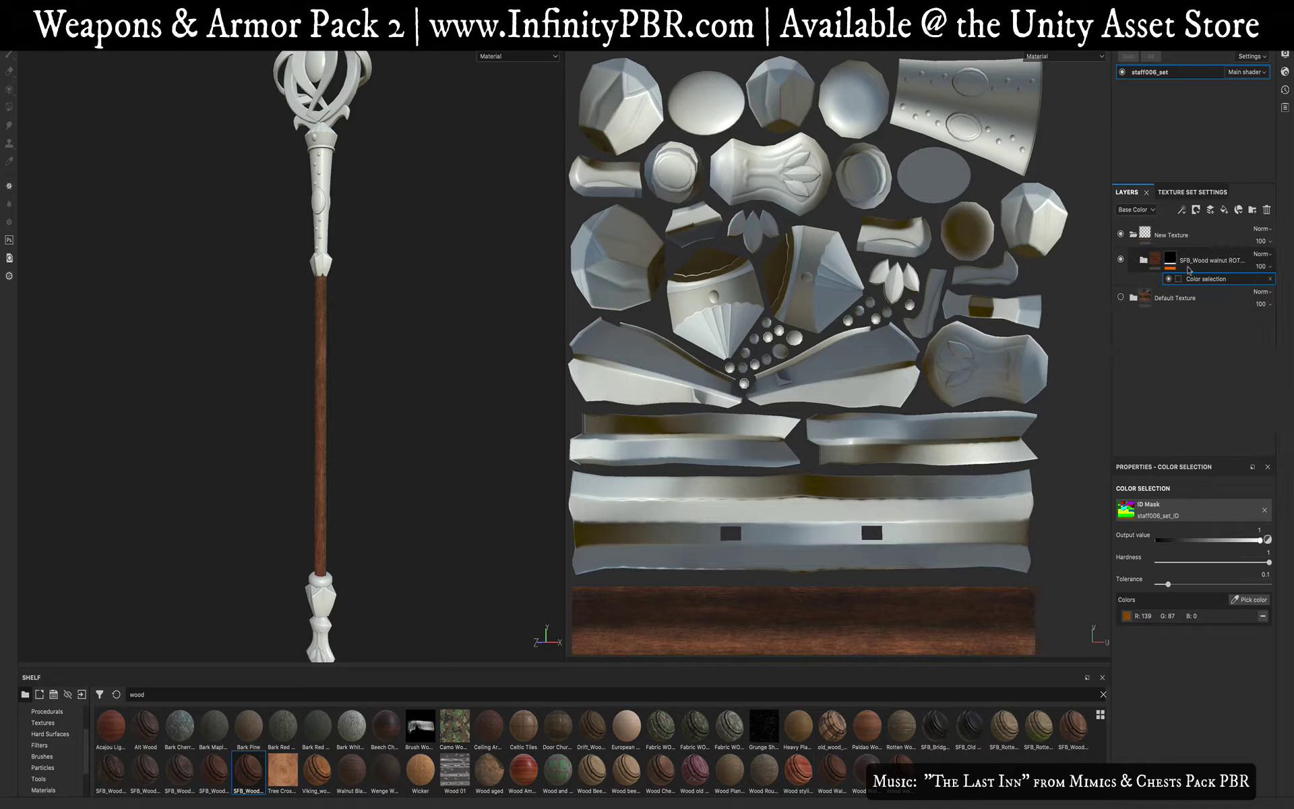
left_click(1199, 262)
type("W")
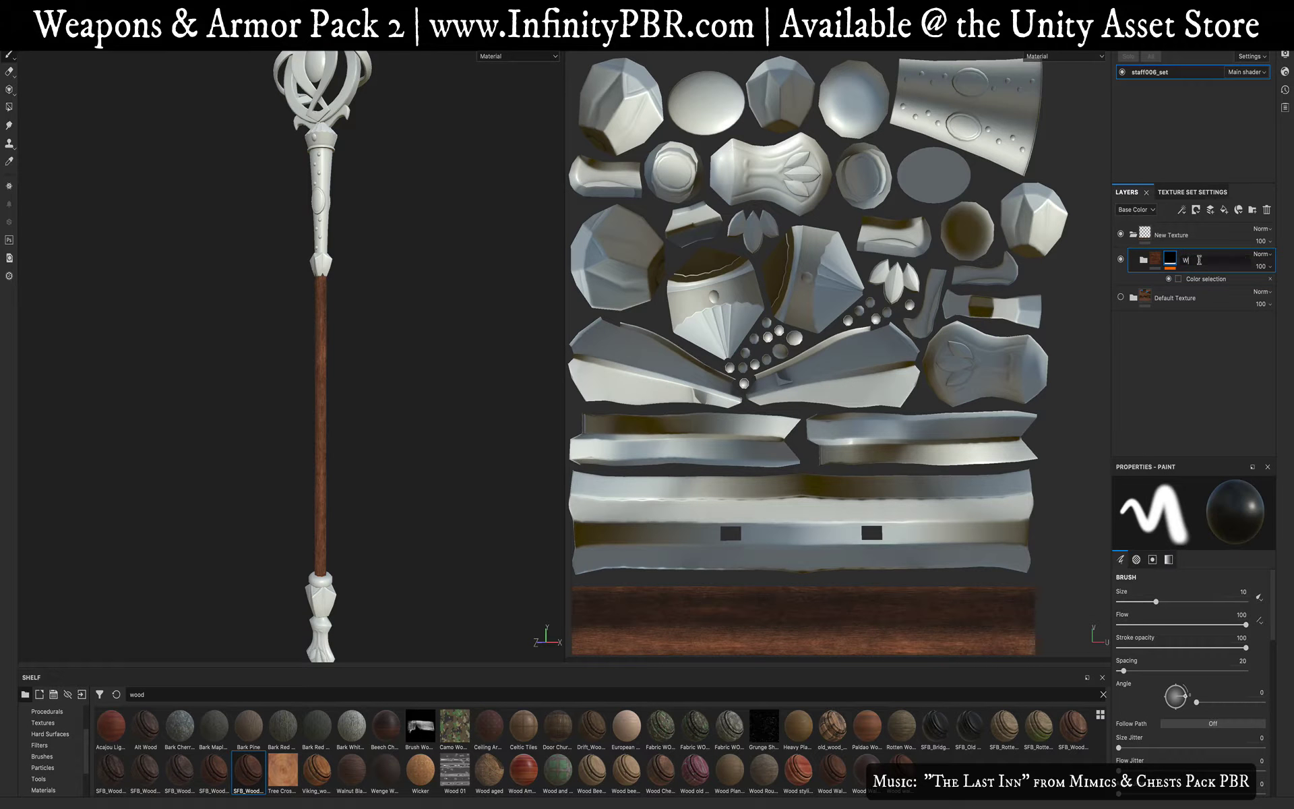
type("ood Staff")
key("Return")
Step: Create a new folder above Wood Staff inside New Texture and name it Metal 1
left_click(1252, 209)
double_click(1170, 261)
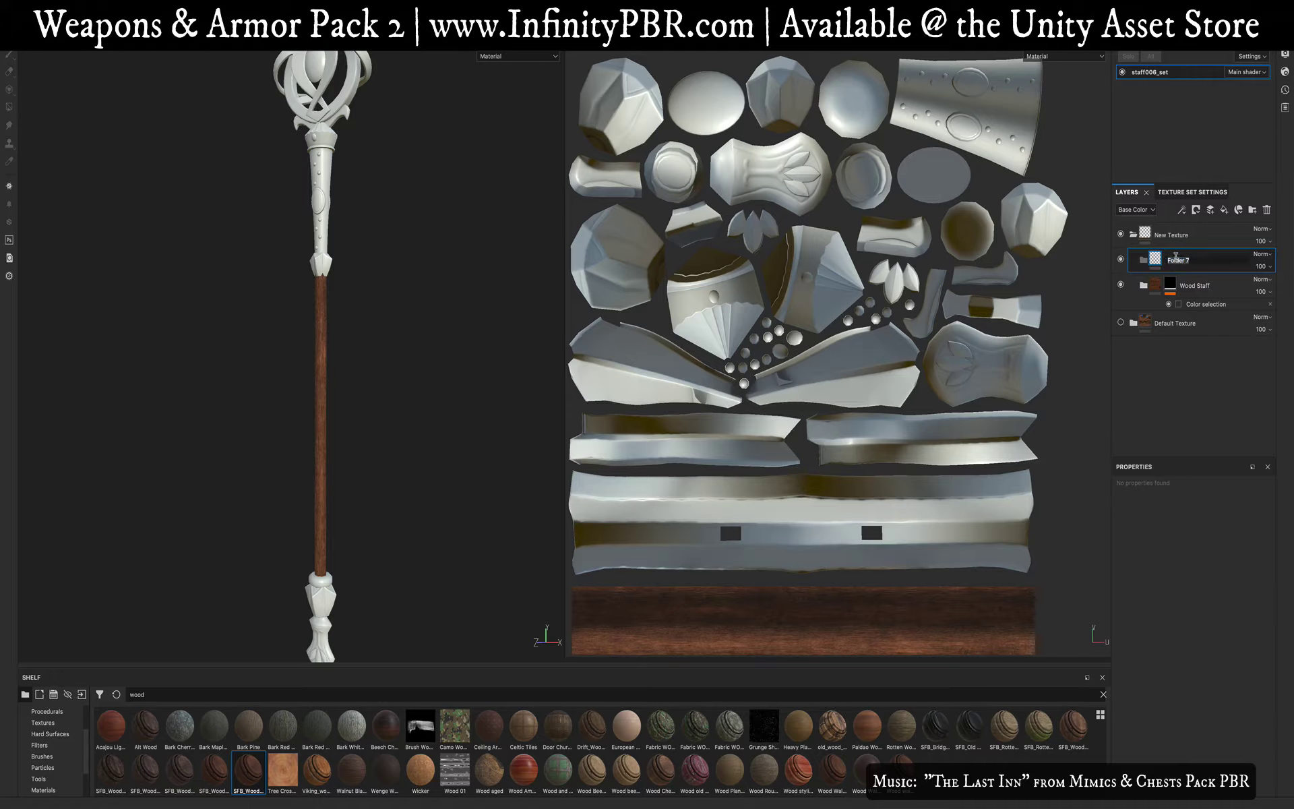
key("Return")
Step: Search the shelf for "metal" and add the Silver Armor smart material to the Metal 1 folder
key("BackSpace")
key("BackSpace")
key("BackSpace")
key("BackSpace")
type("metal")
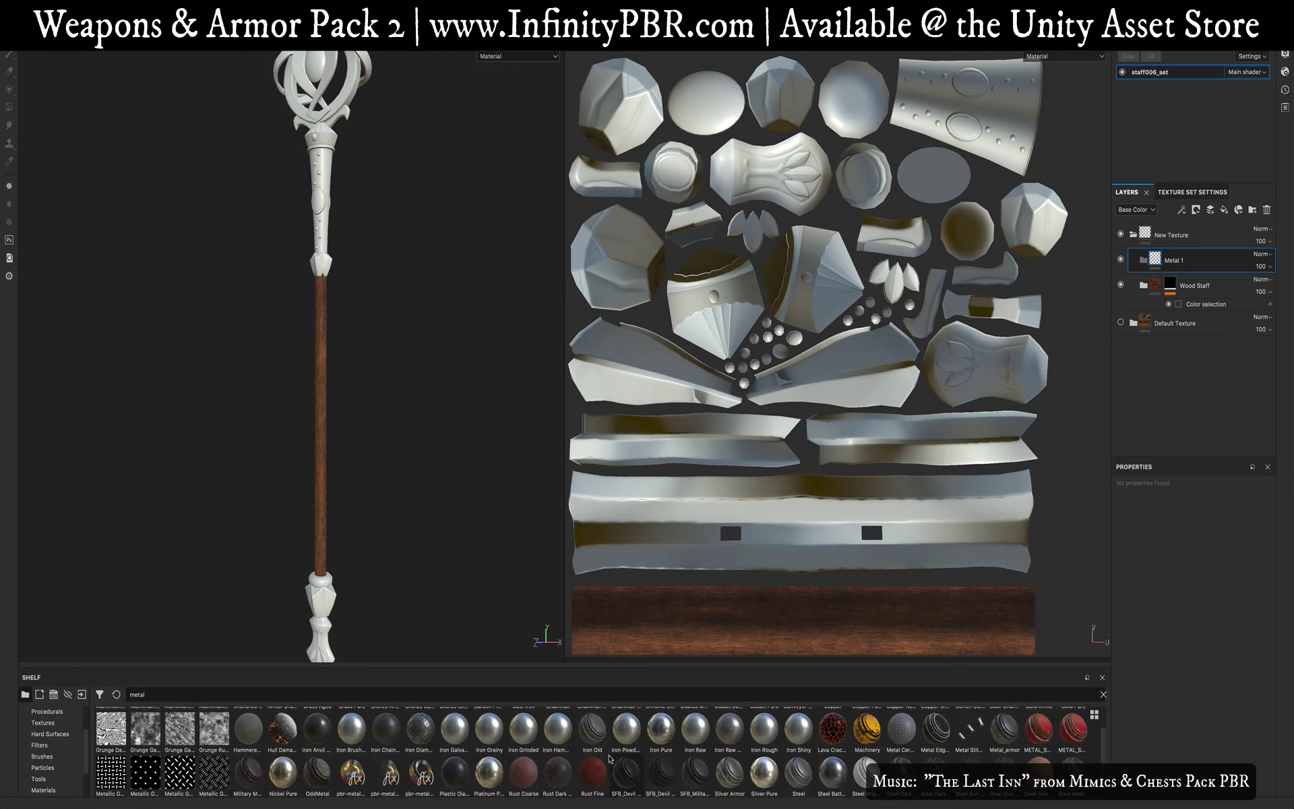
scroll(572, 759, "down", 1)
scroll(610, 759, "down", 4)
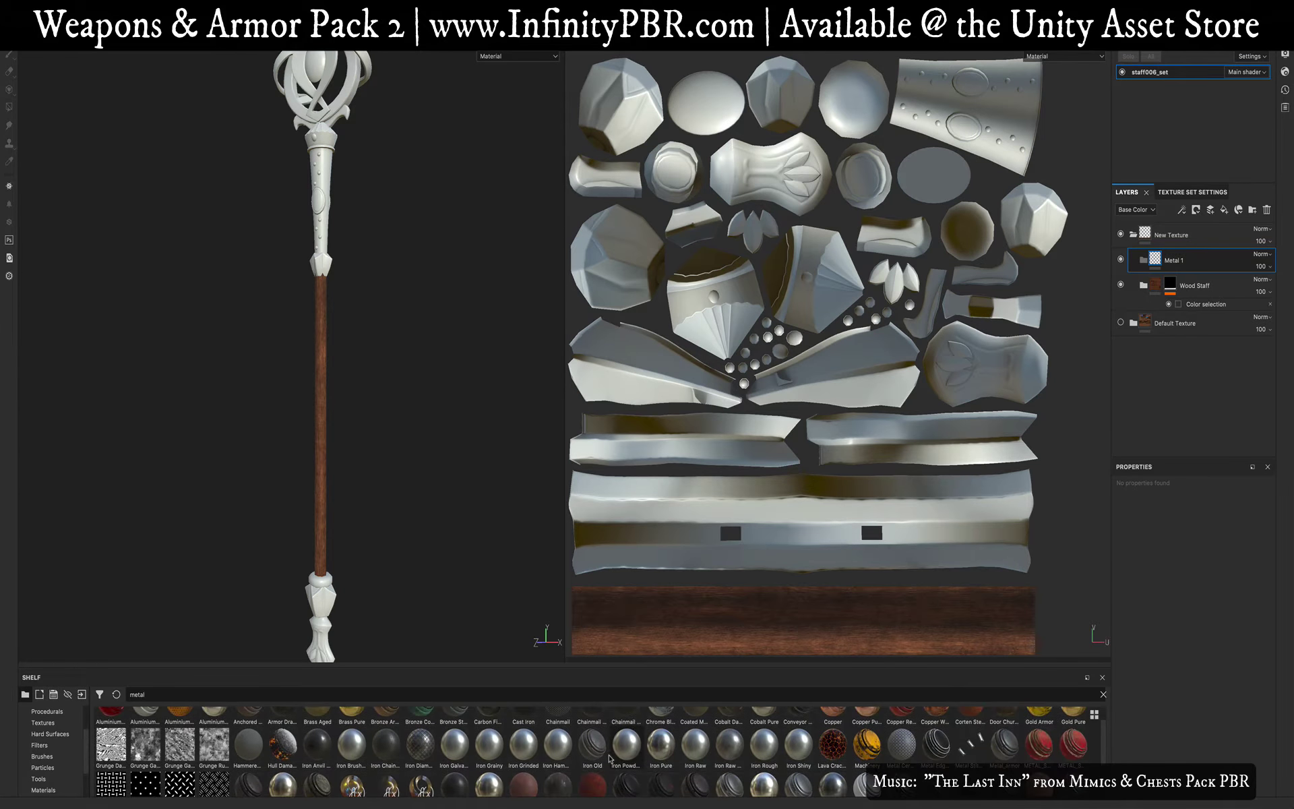
left_click_drag(730, 739, 1186, 264)
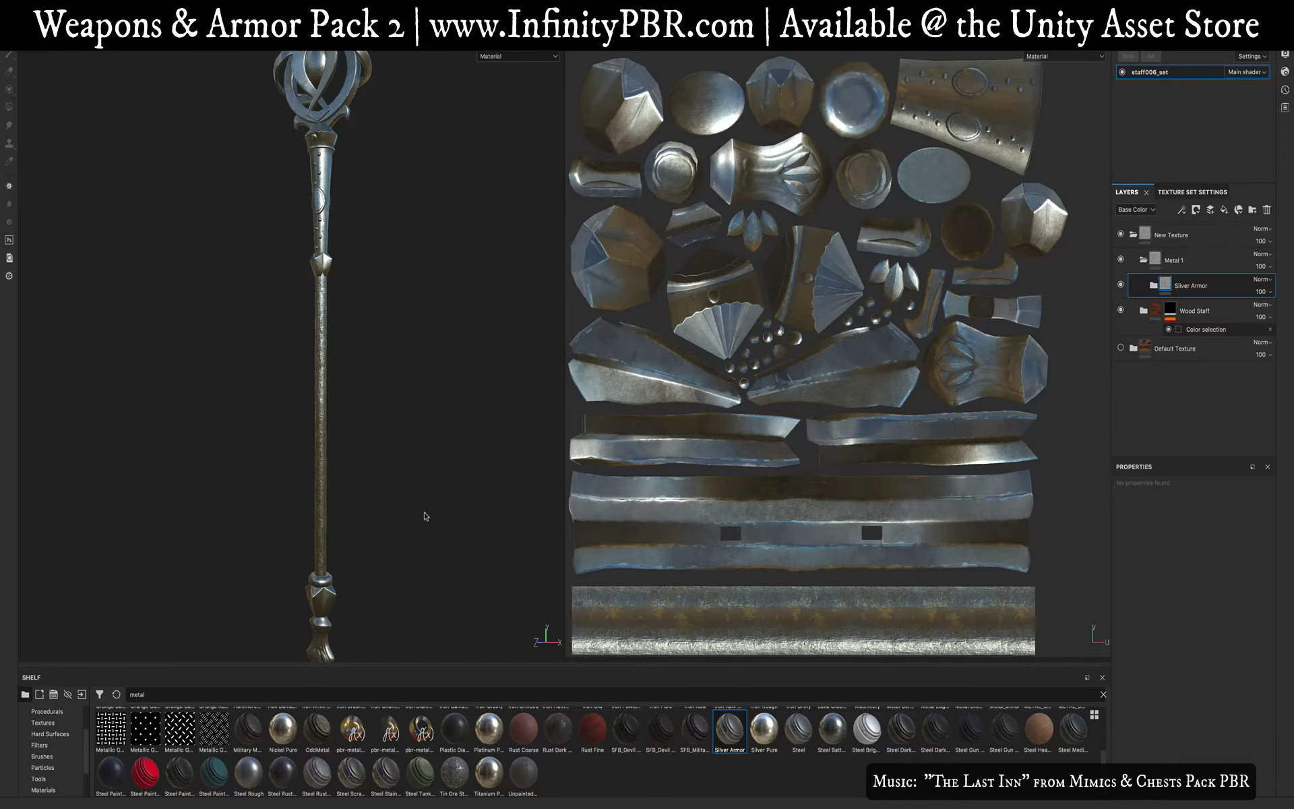
Step: Inspect the Silver Armor material along the staff, from the pommel up to the ornate head
middle_click_drag(424, 516, 436, 316, "alt")
scroll(365, 429, "up", 3)
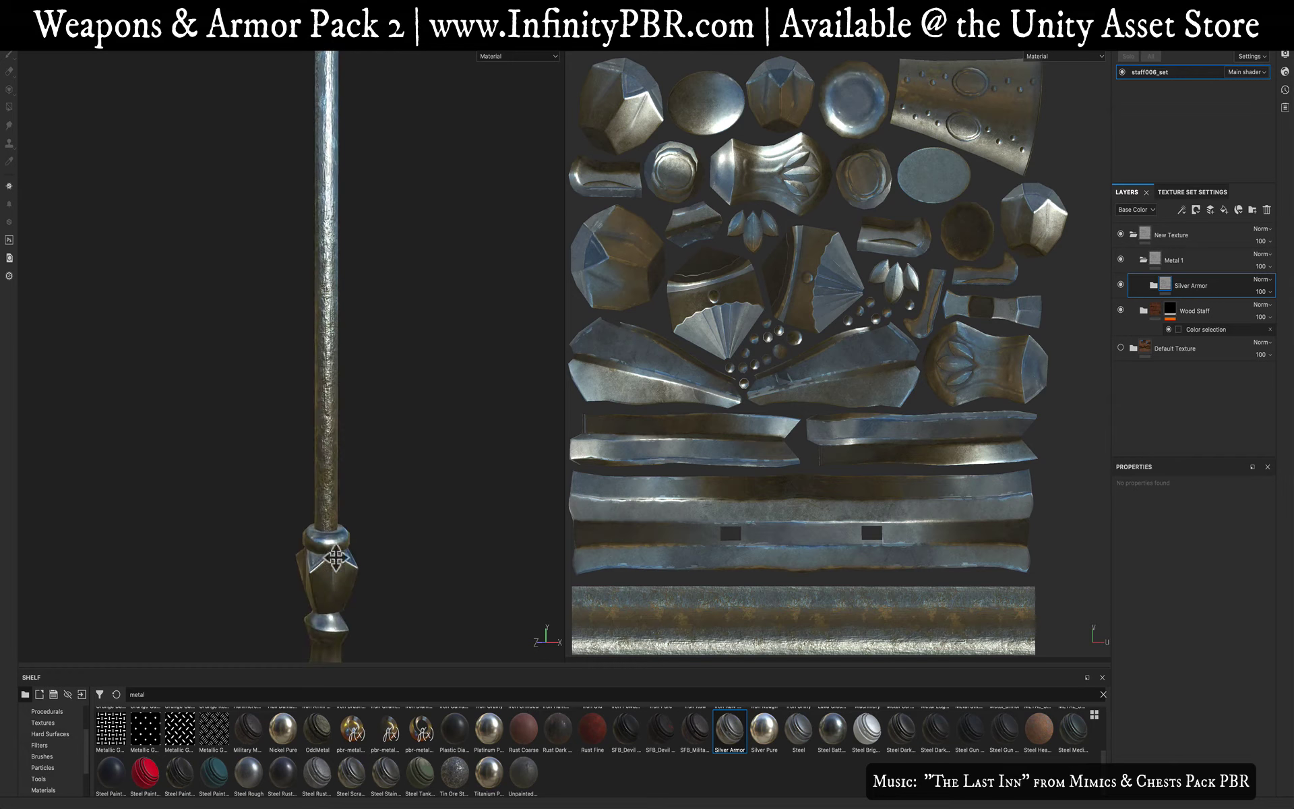
middle_click_drag(336, 557, 350, 476, "alt")
mouse_move(350, 485)
left_mouse_down("alt")
mouse_move(511, 494)
mouse_move(335, 496)
left_mouse_up("alt")
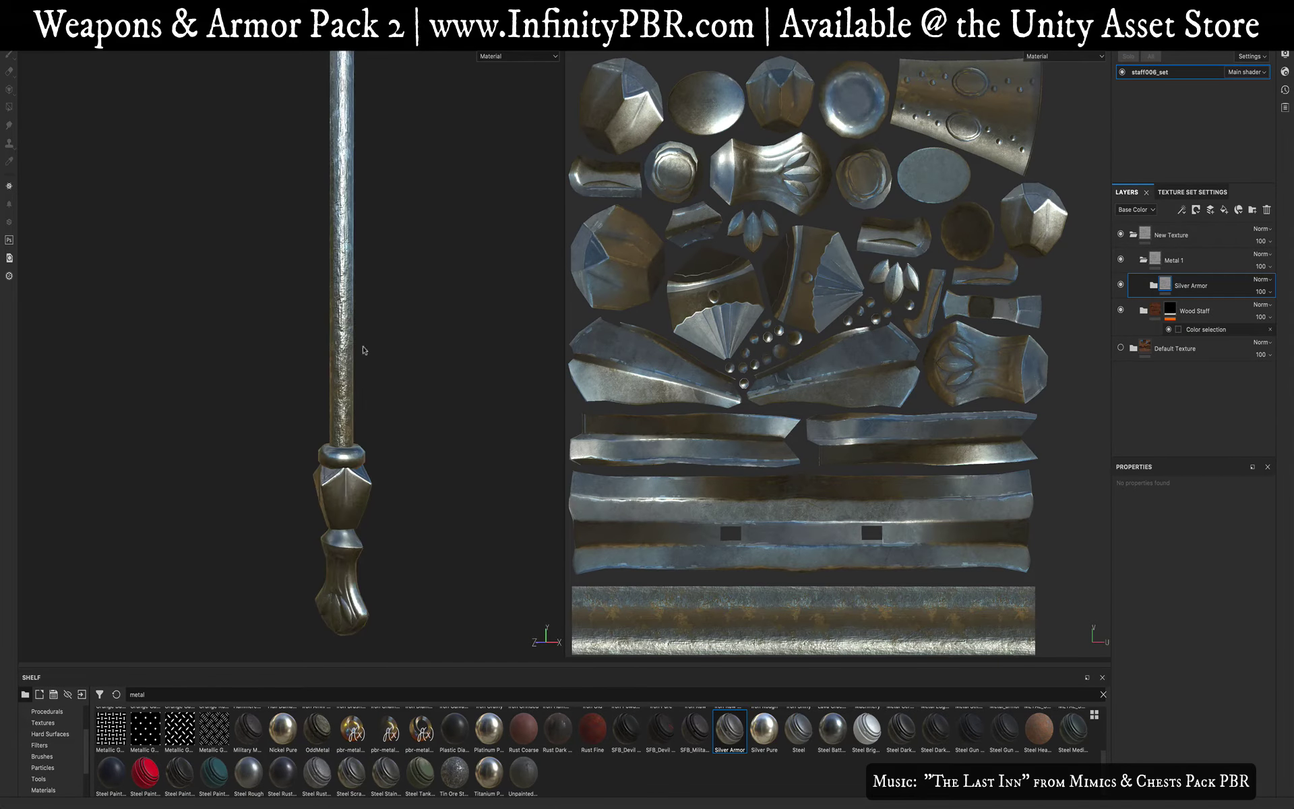
mouse_move(363, 350)
middle_mouse_down("alt")
mouse_move(375, 683)
mouse_move(366, 326)
middle_mouse_up("alt")
scroll(366, 326, "down", 3)
middle_click_drag(364, 67, 366, 327, "alt")
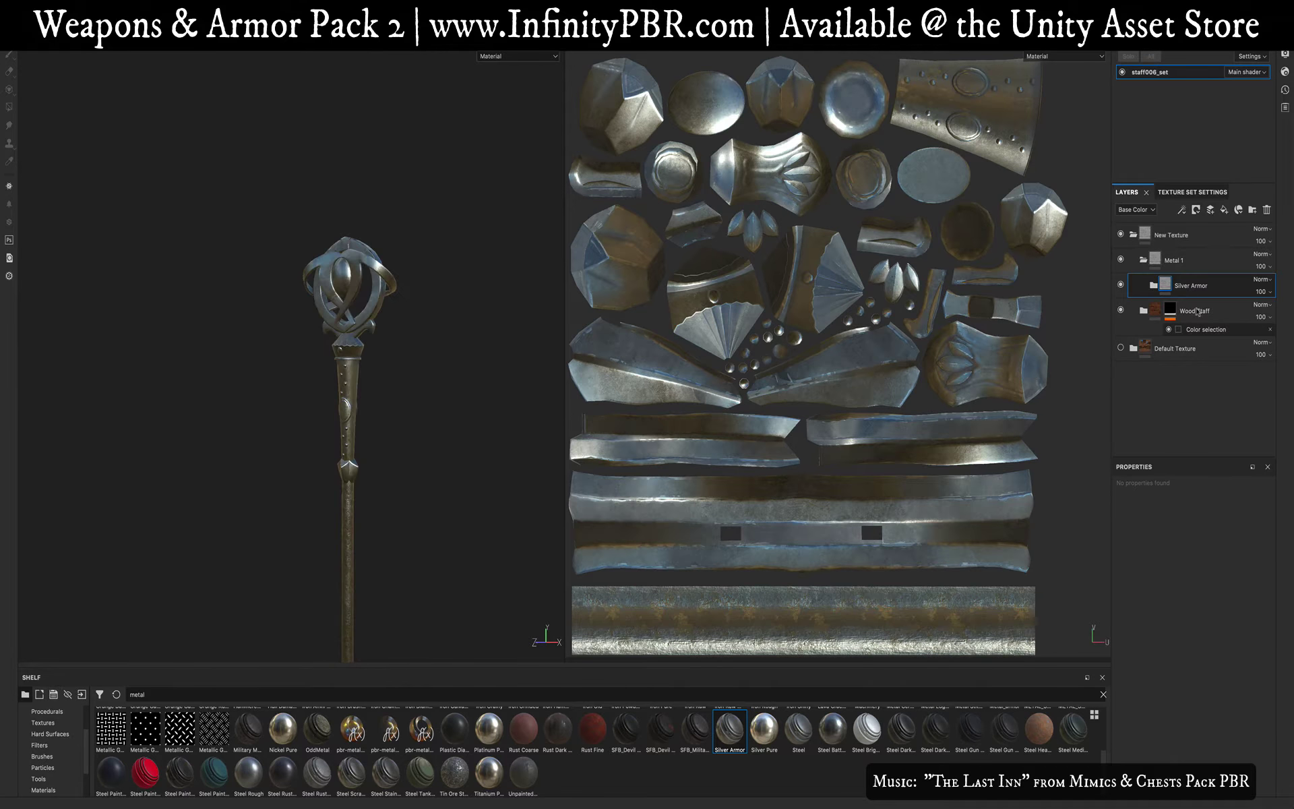
Step: Add a color selection mask to the Metal 1 folder and pick the dark red ID color of the collar above the shaft
left_click(1174, 260)
right_click(1174, 261)
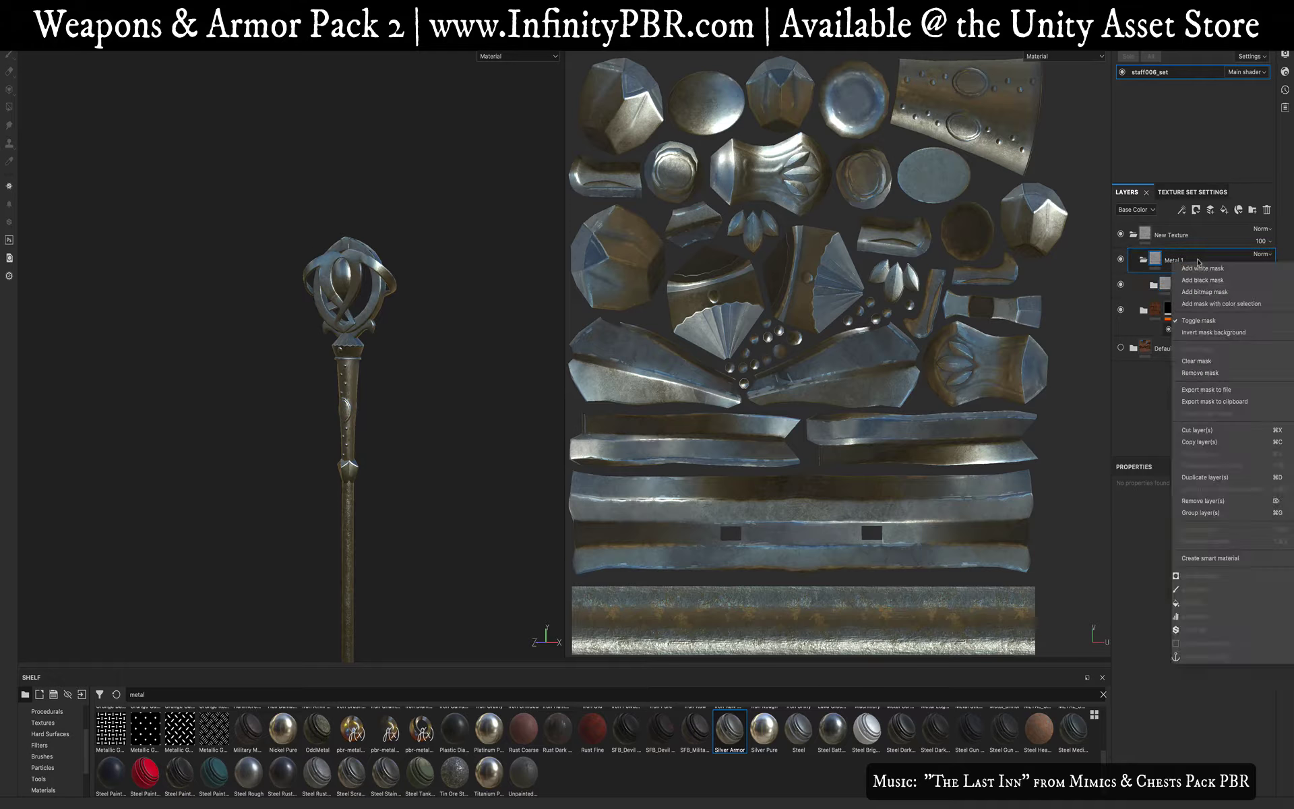
left_click(1210, 304)
left_click(1250, 599)
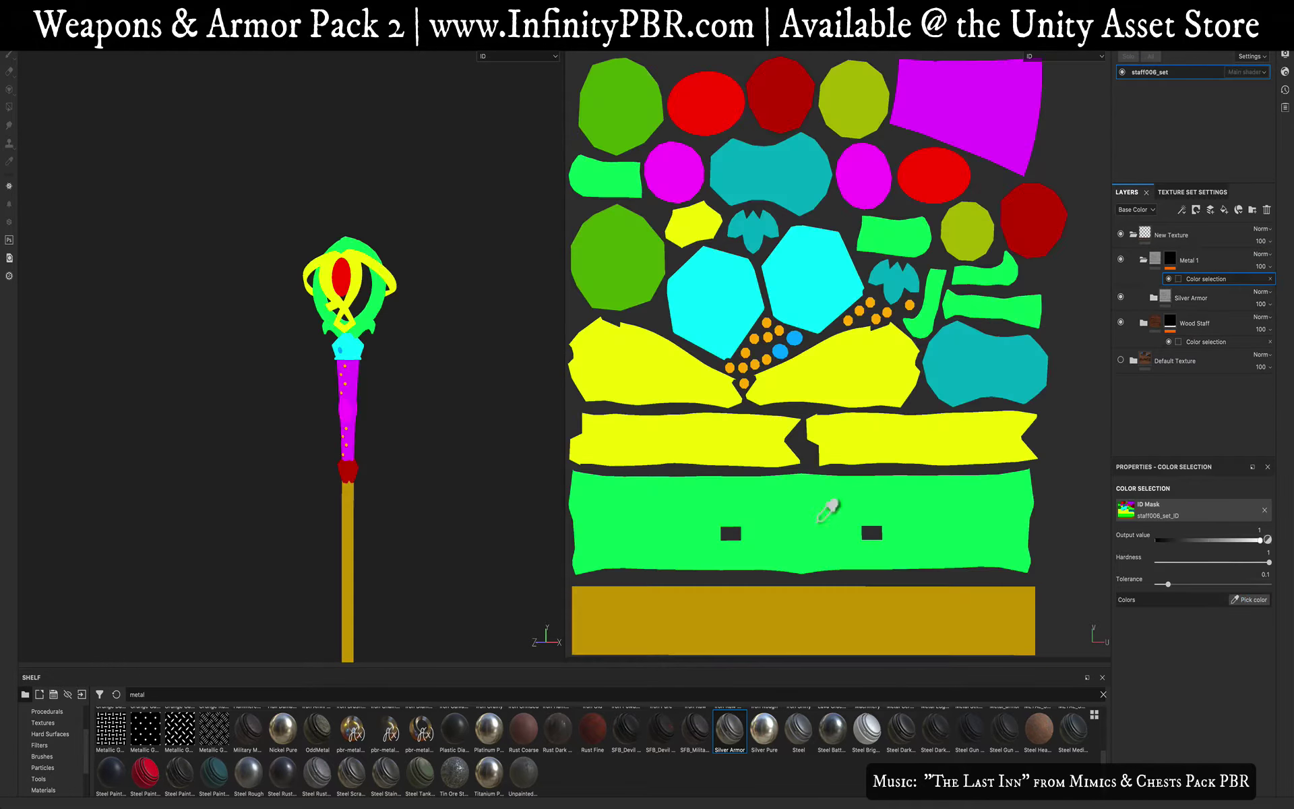
left_click(348, 479)
Step: Add the olive ID color of the ring at the shaft's lower end to the Metal 1 mask
middle_click_drag(364, 522, 387, 173, "alt")
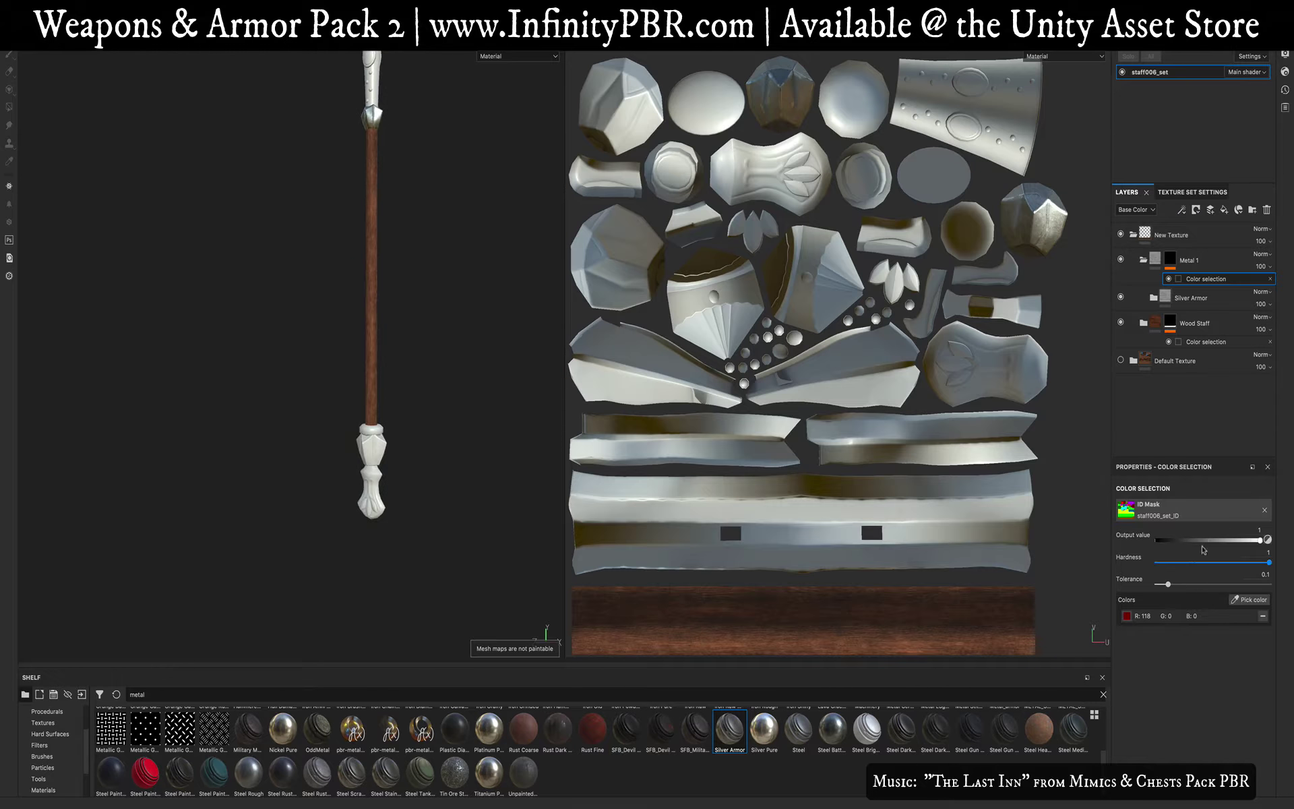
left_click(1250, 599)
left_click(372, 430)
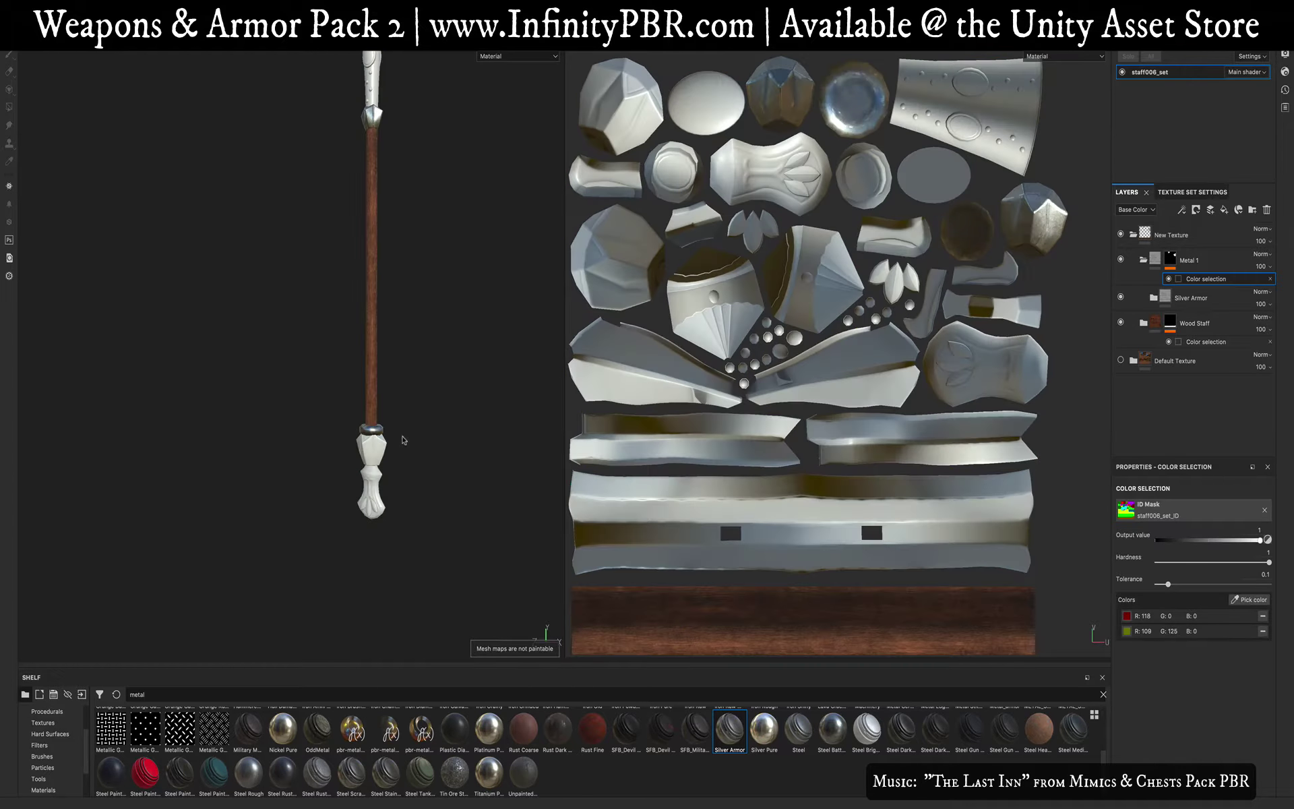
Step: Add the orange ID color of the small studs on the handle to the Metal 1 mask
middle_click_drag(368, 317, 377, 606, "alt")
scroll(397, 279, "up", 5)
left_click_drag(378, 484, 452, 489, "alt")
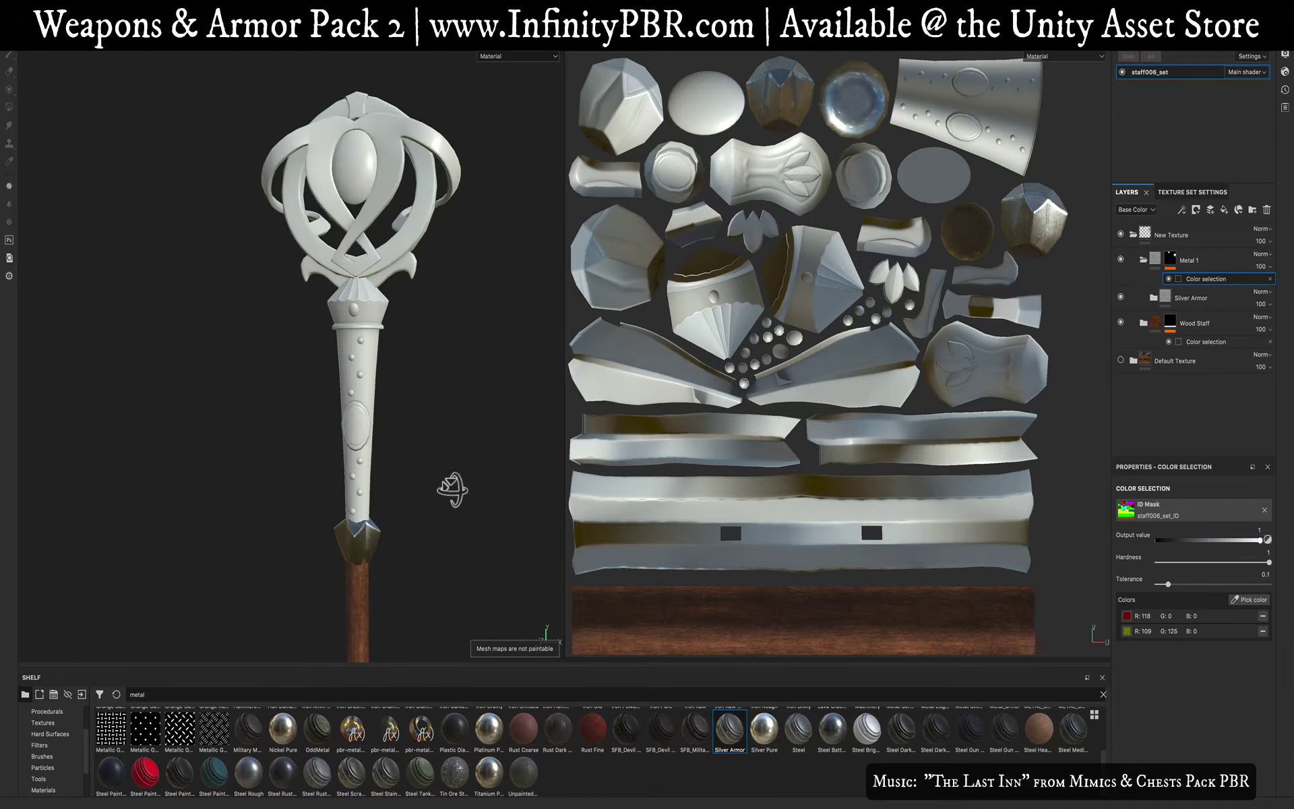
left_click(1250, 599)
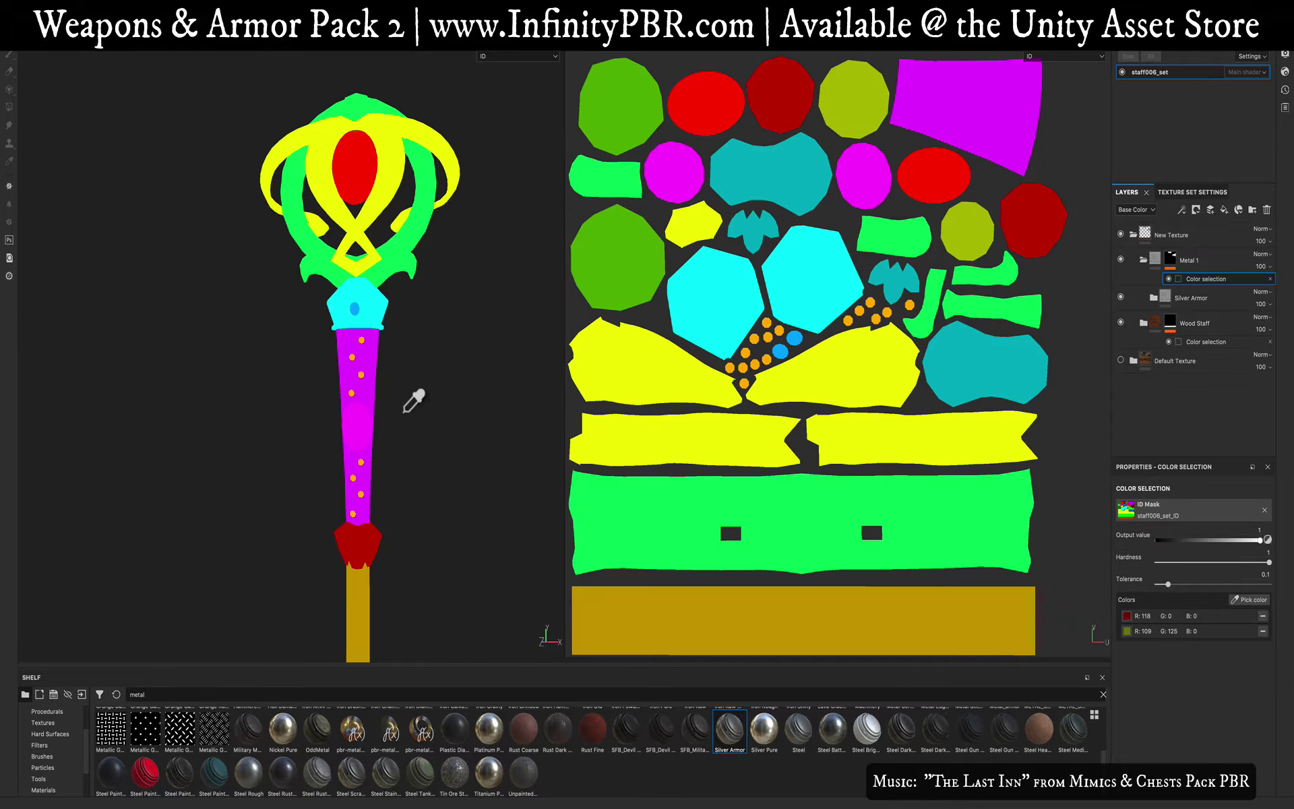
left_click(352, 396)
Step: Inspect the silver collar, studs and ring, and examine the unmasked parts down to the pommel
left_click_drag(397, 422, 390, 502, "alt")
middle_click_drag(390, 504, 395, 348, "alt")
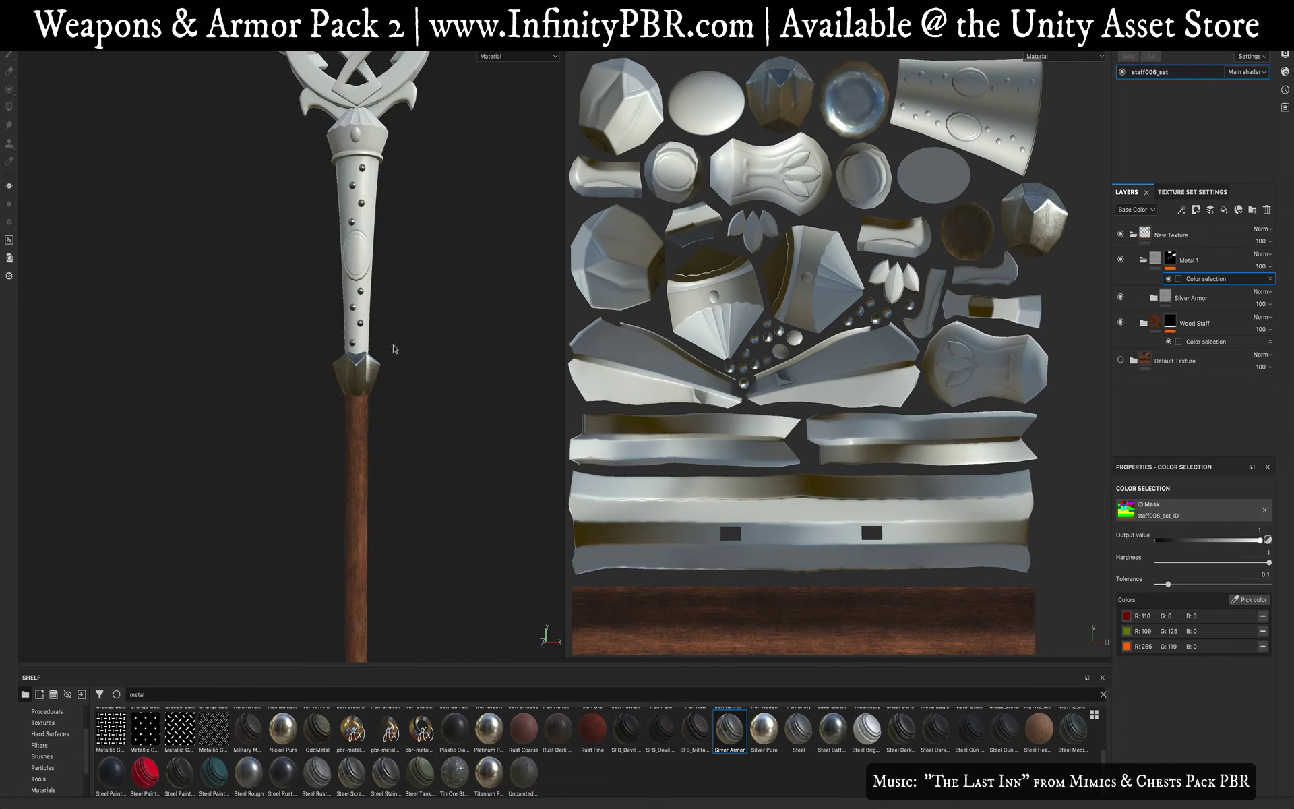
left_click_drag(396, 508, 270, 510, "alt")
middle_click_drag(411, 418, 413, 496, "alt")
scroll(413, 496, "down", 3)
middle_click_drag(412, 652, 412, 497, "alt")
left_click_drag(413, 498, 392, 451, "alt")
scroll(375, 456, "up", 4)
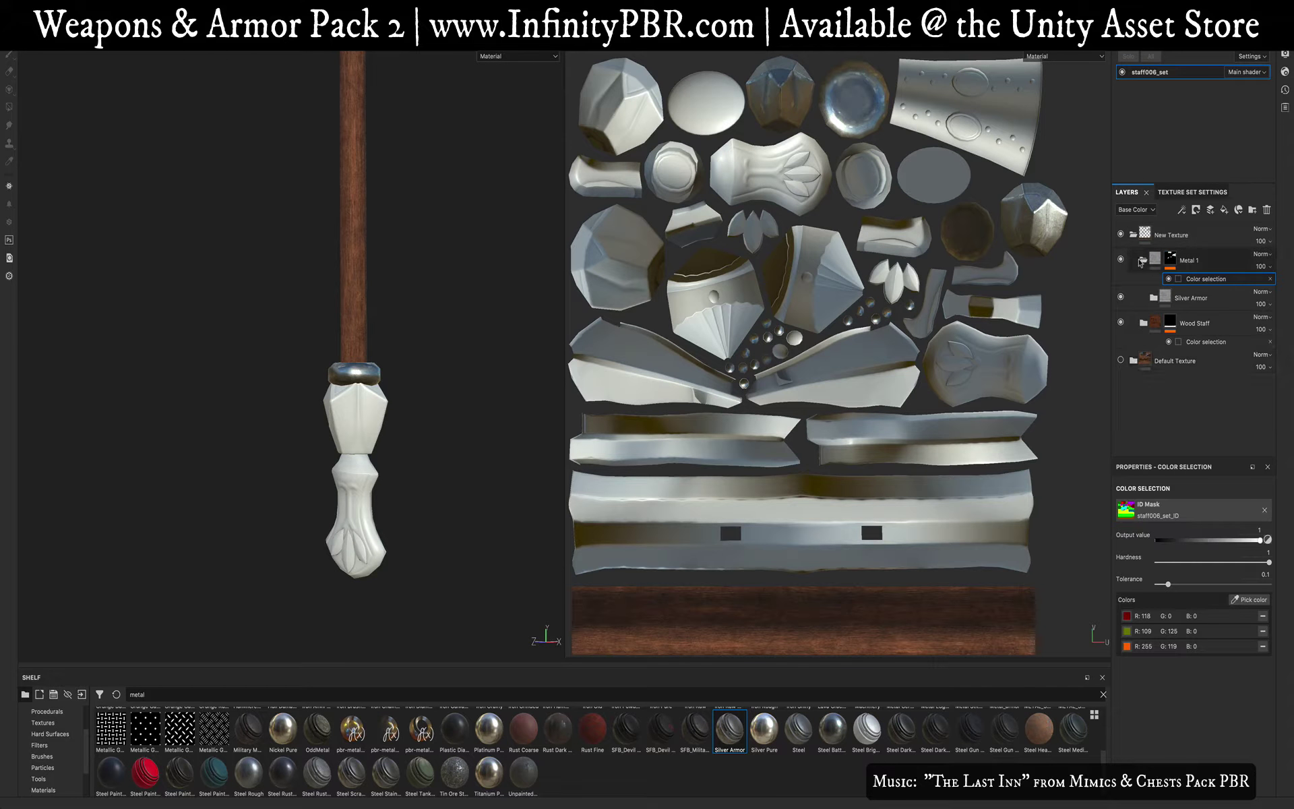
Step: Collapse the Metal 1 folder and create a new folder named Color Metal above it
left_click(1142, 261)
left_click(1190, 262)
left_click(1251, 210)
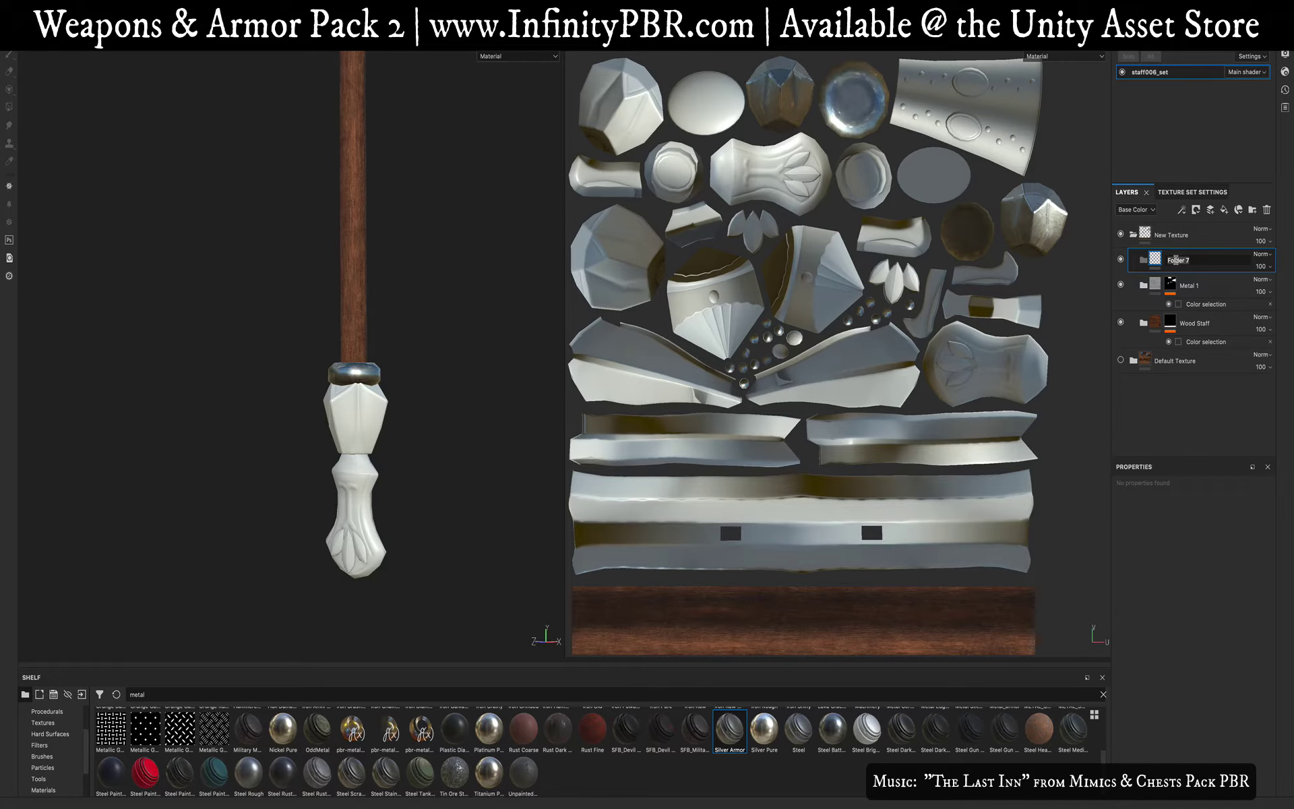
key("Return")
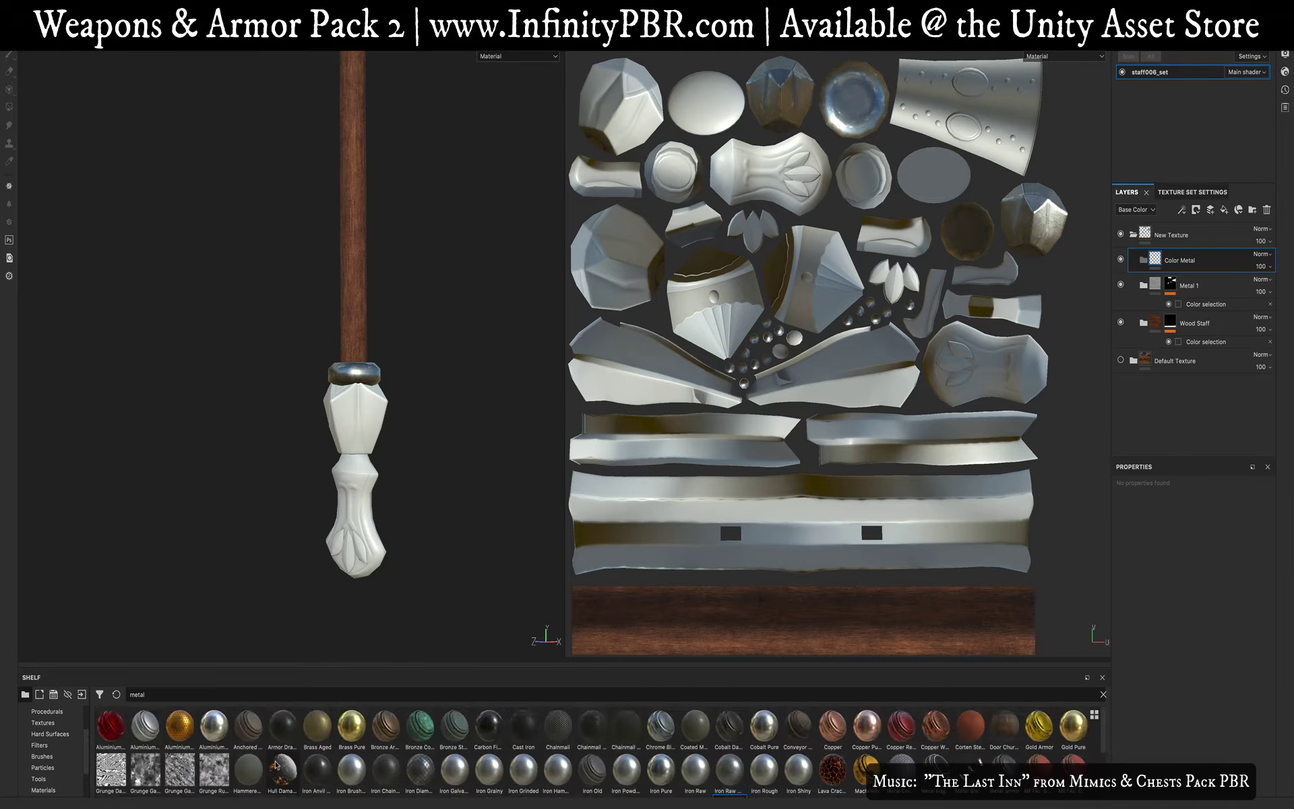
Step: Browse the metal smart materials and add Bronze Armor to the Color Metal folder
scroll(284, 760, "up", 5)
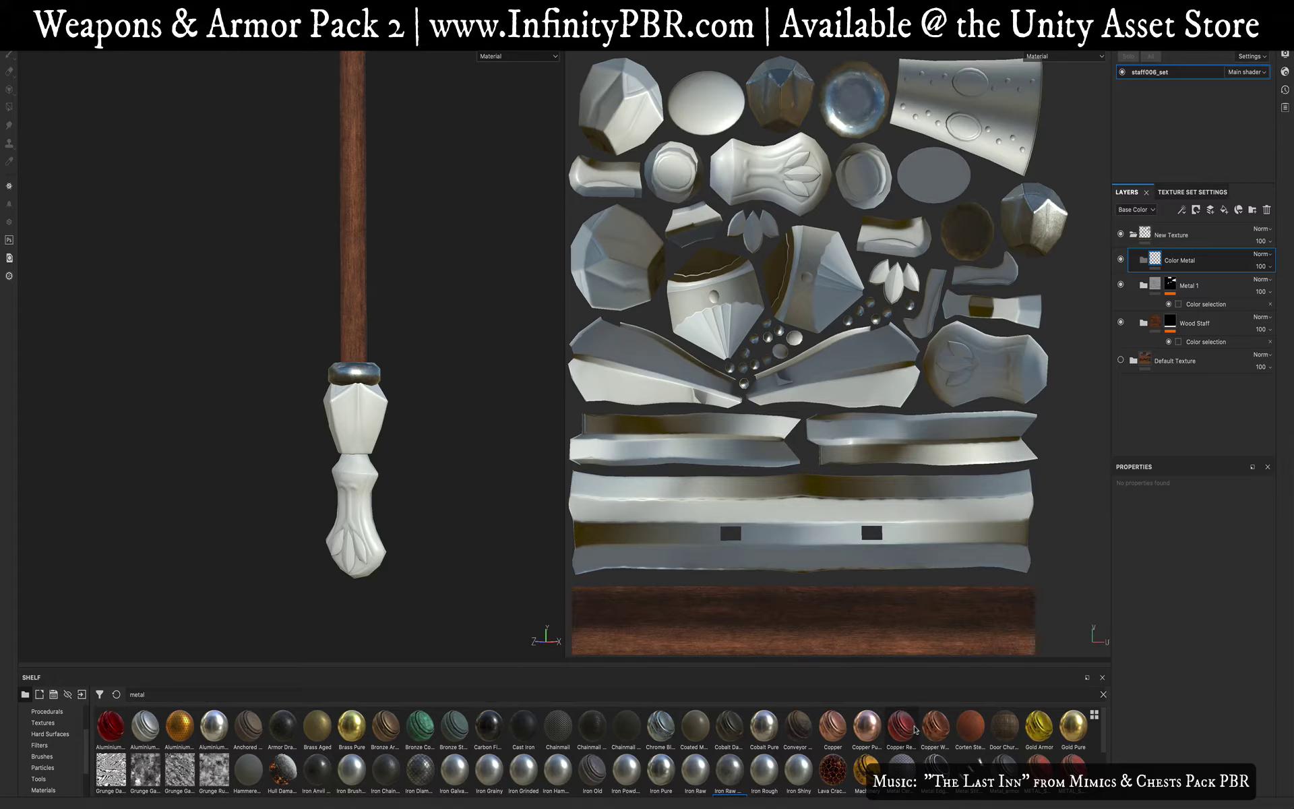
mouse_move(914, 729)
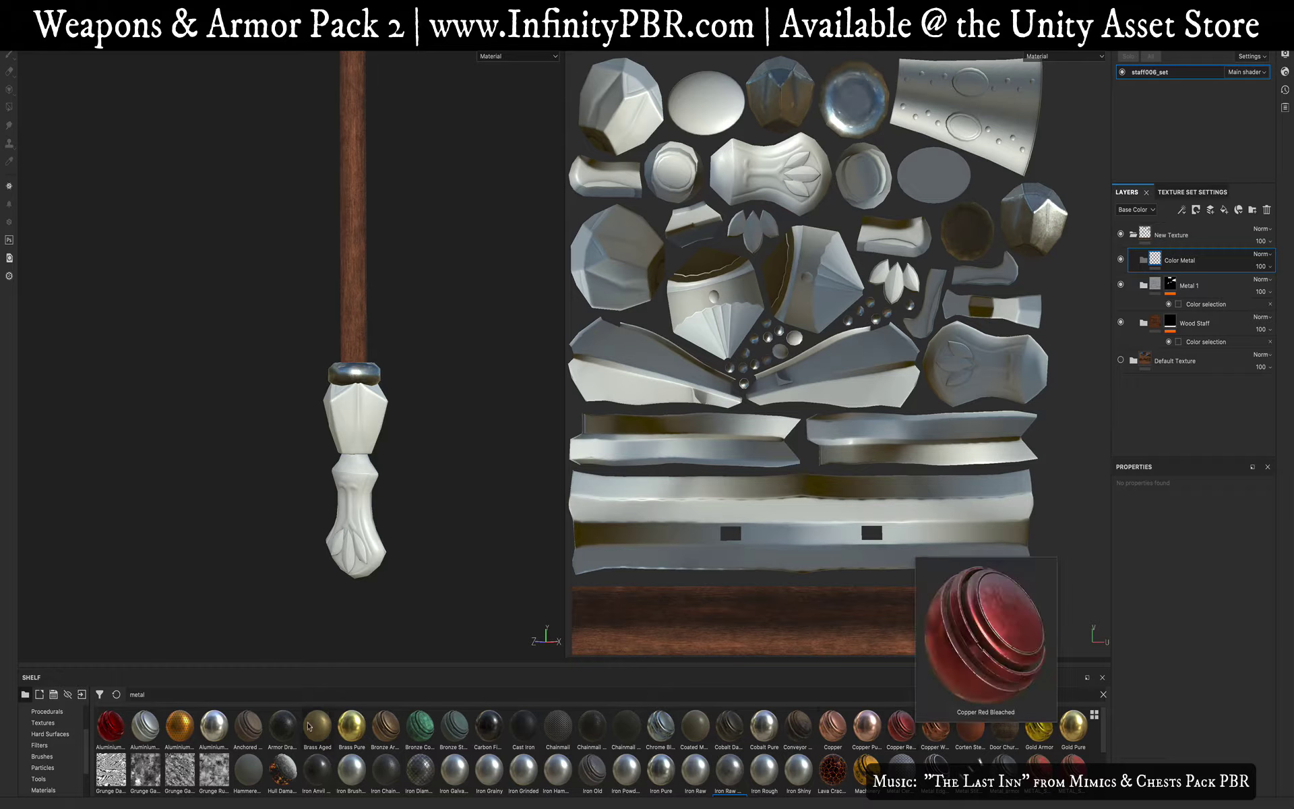
mouse_move(173, 733)
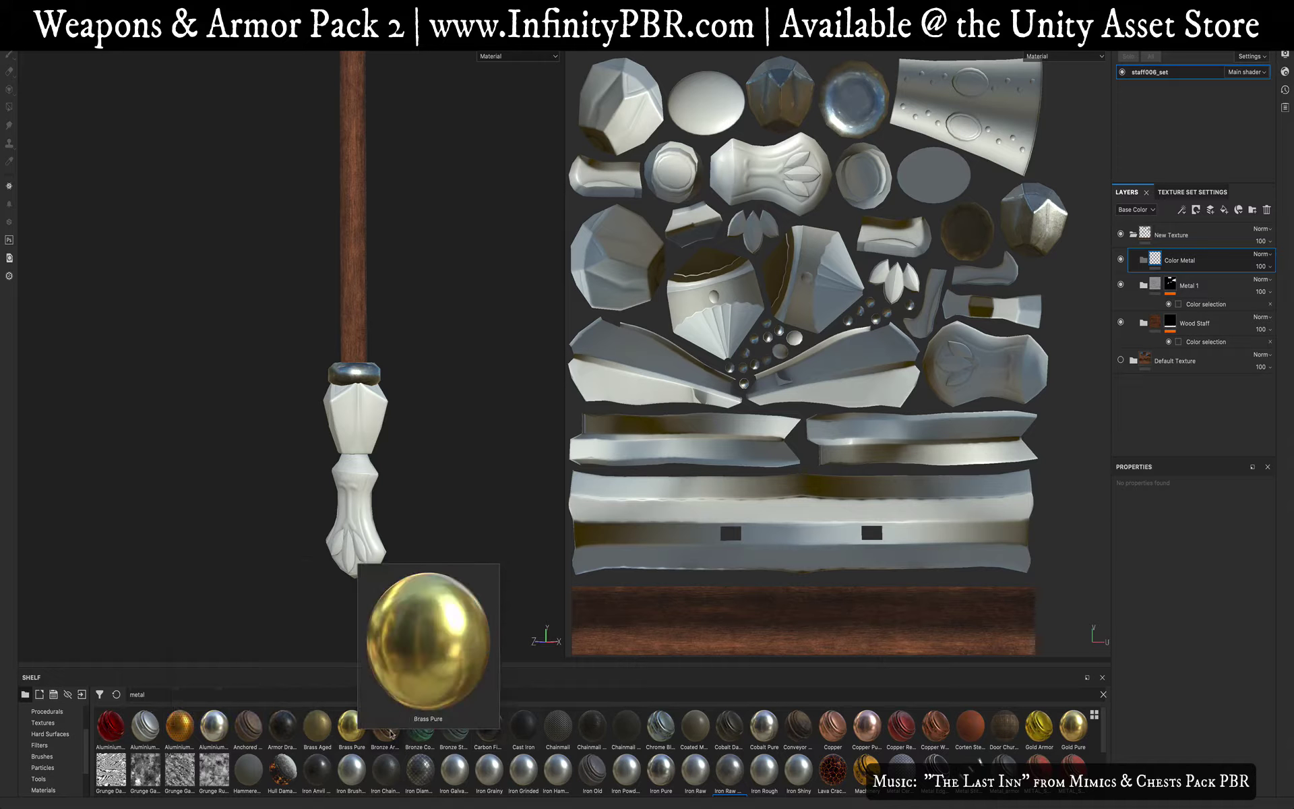
mouse_move(389, 733)
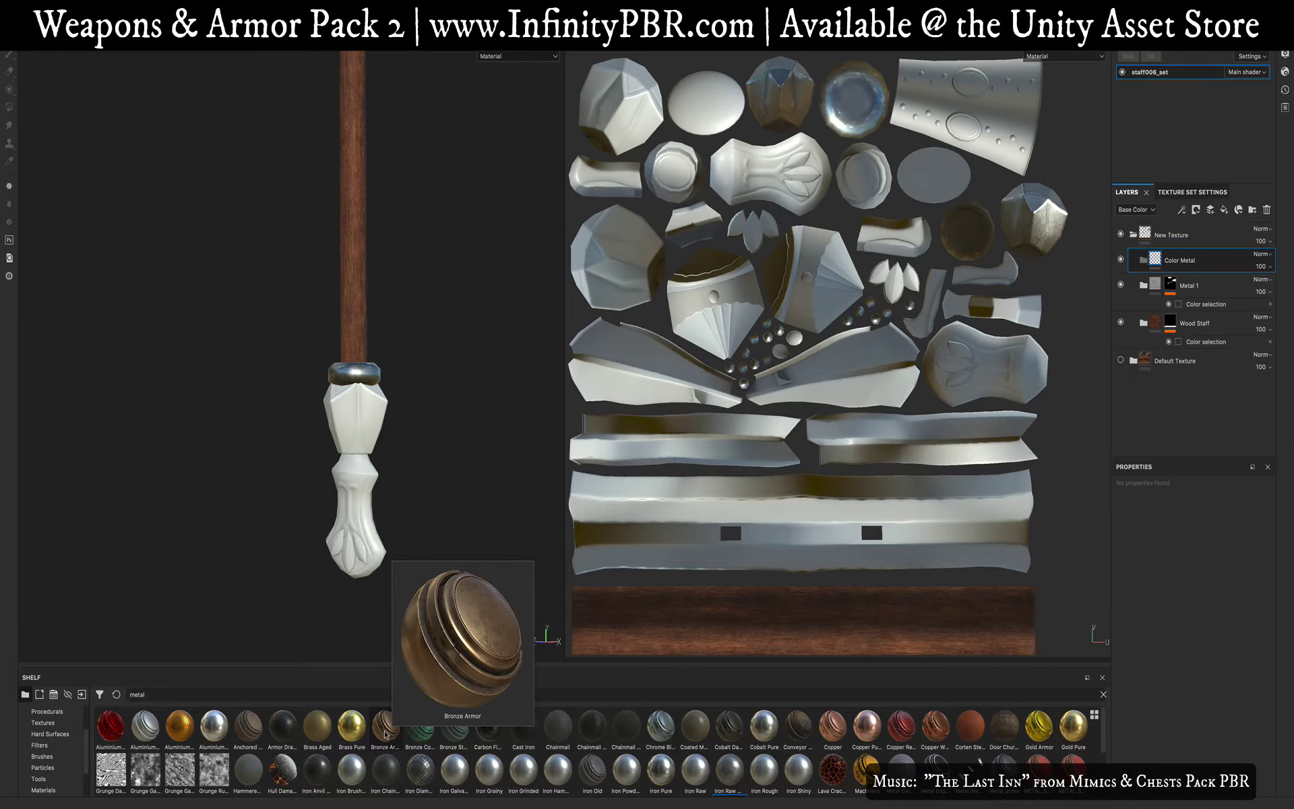
left_click_drag(385, 733, 1200, 262)
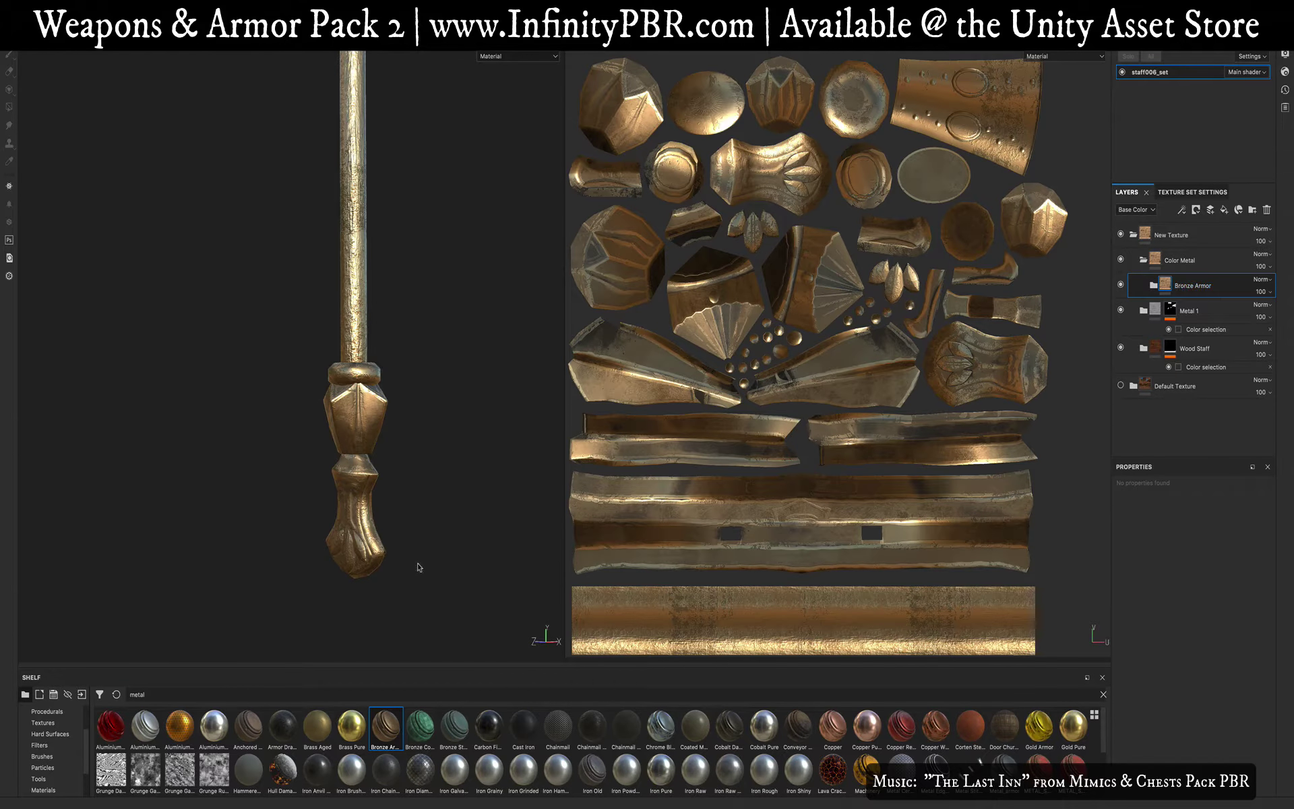
mouse_move(418, 567)
left_mouse_down("alt")
mouse_move(575, 531)
mouse_move(407, 555)
left_mouse_up("alt")
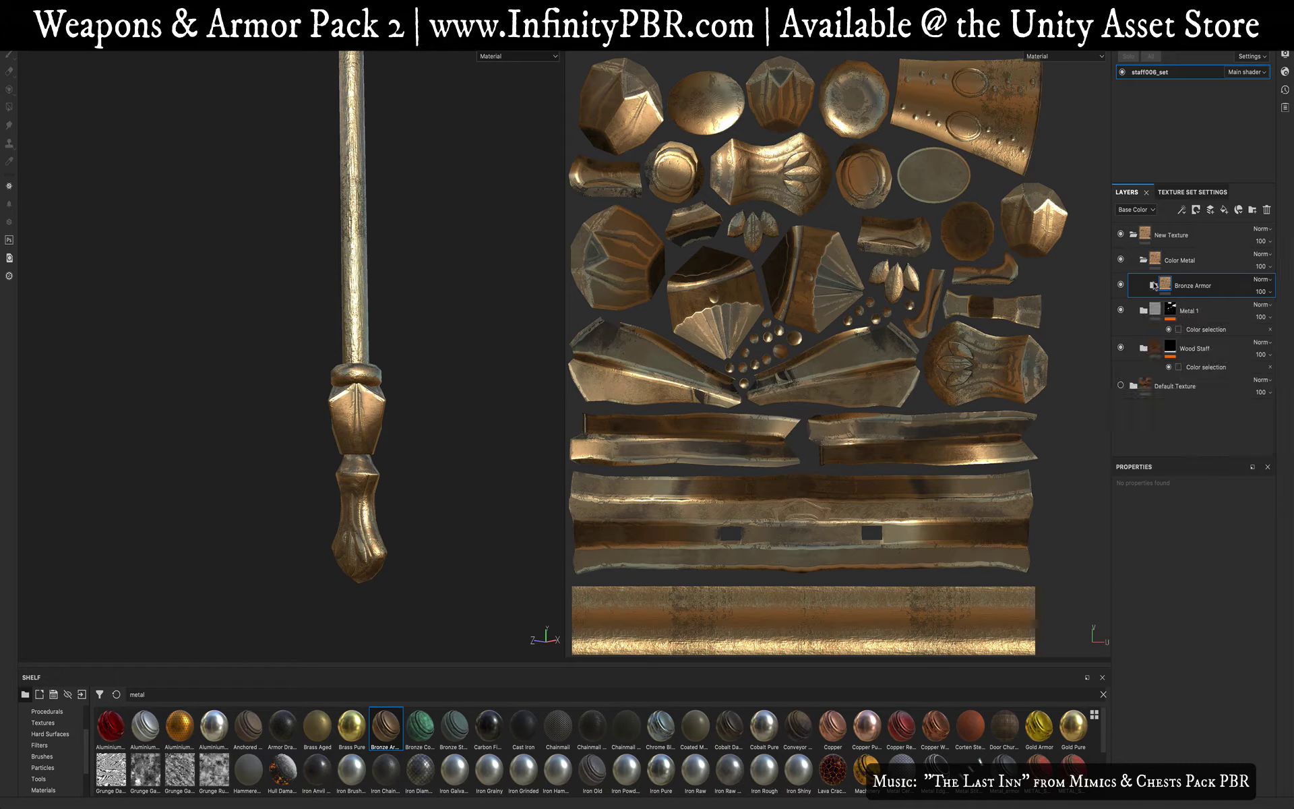
Step: Add a color selection mask to the Color Metal folder and pick the green ID color of the faceted piece below the shaft's lower ring
left_click(1199, 263)
right_click(1201, 264)
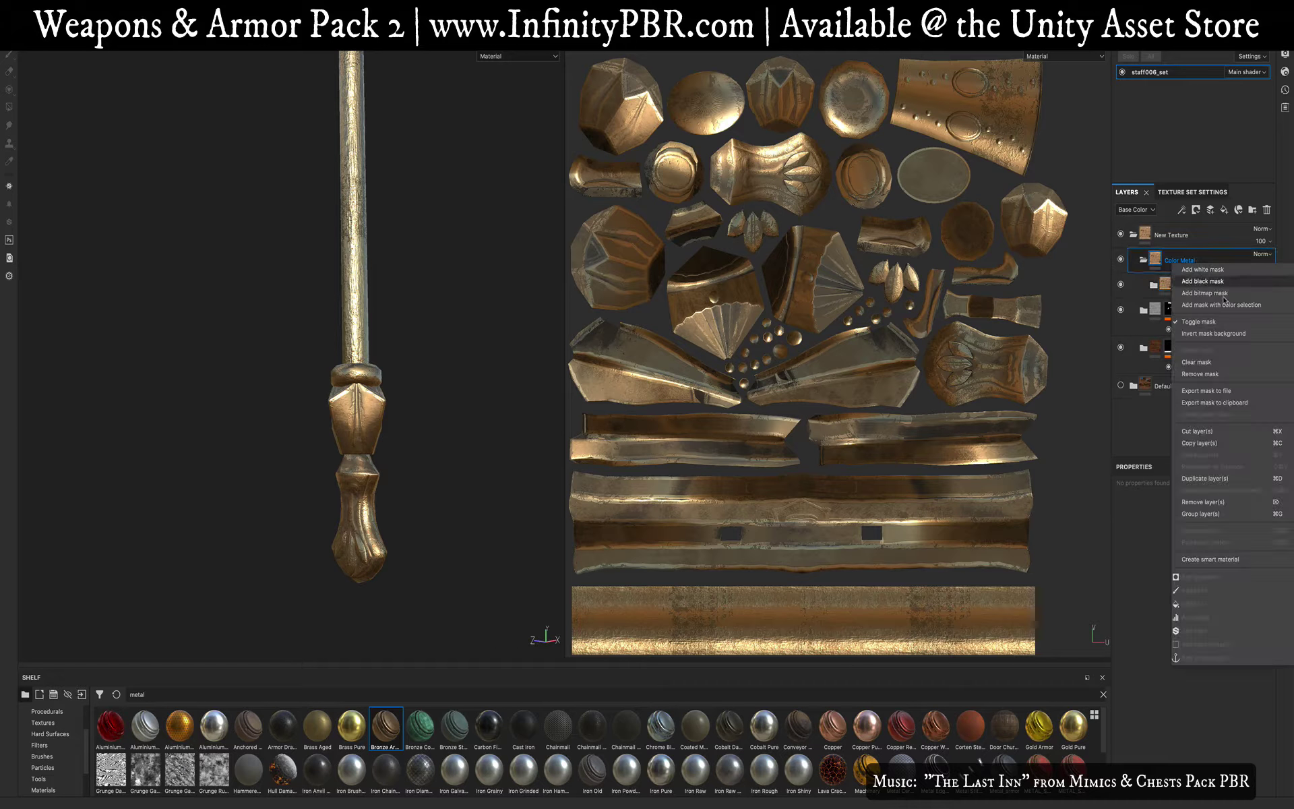
left_click(1213, 332)
left_click(1249, 597)
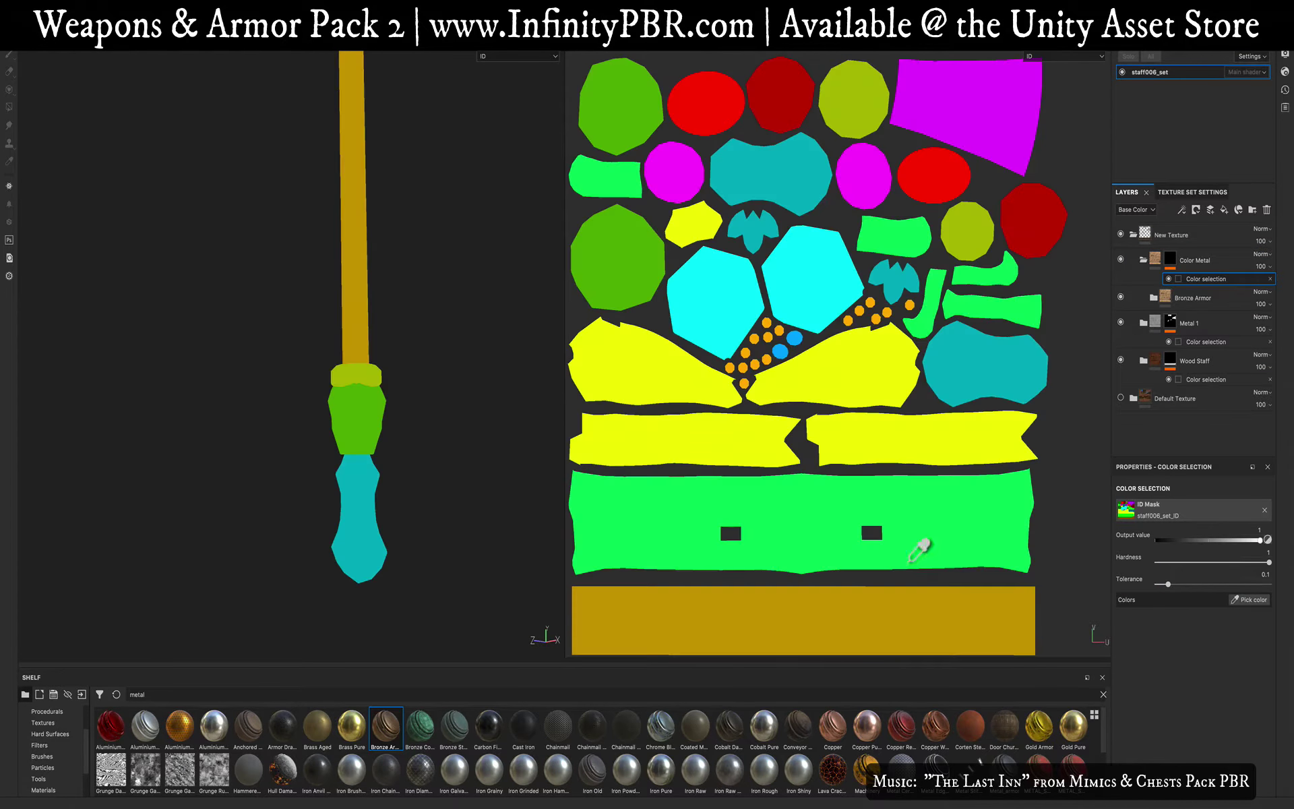
left_click(378, 411)
Step: Add the cyan ID color of the fluted collar beneath the staff's head to the Color Metal mask
left_click_drag(586, 491, 355, 426, "alt")
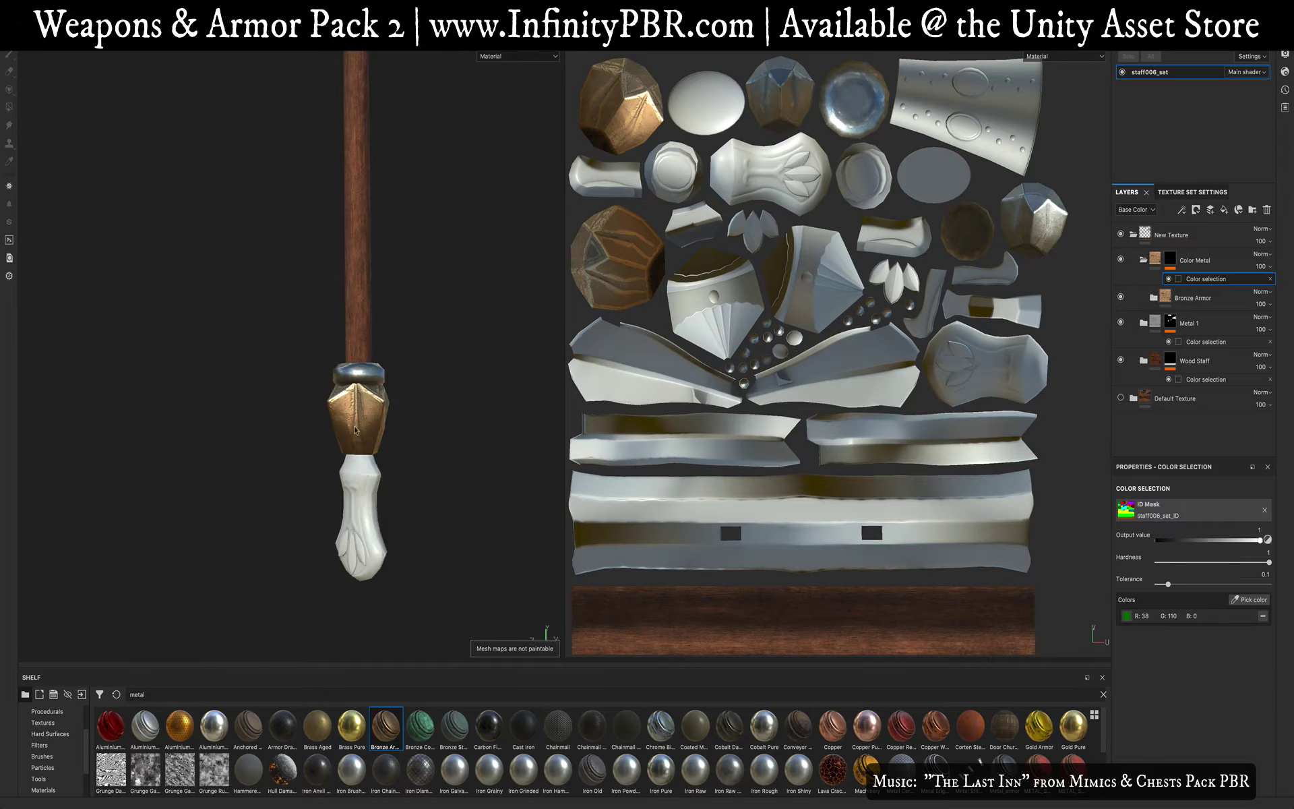
key("f")
scroll(317, 263, "up", 2)
scroll(290, 256, "up", 3)
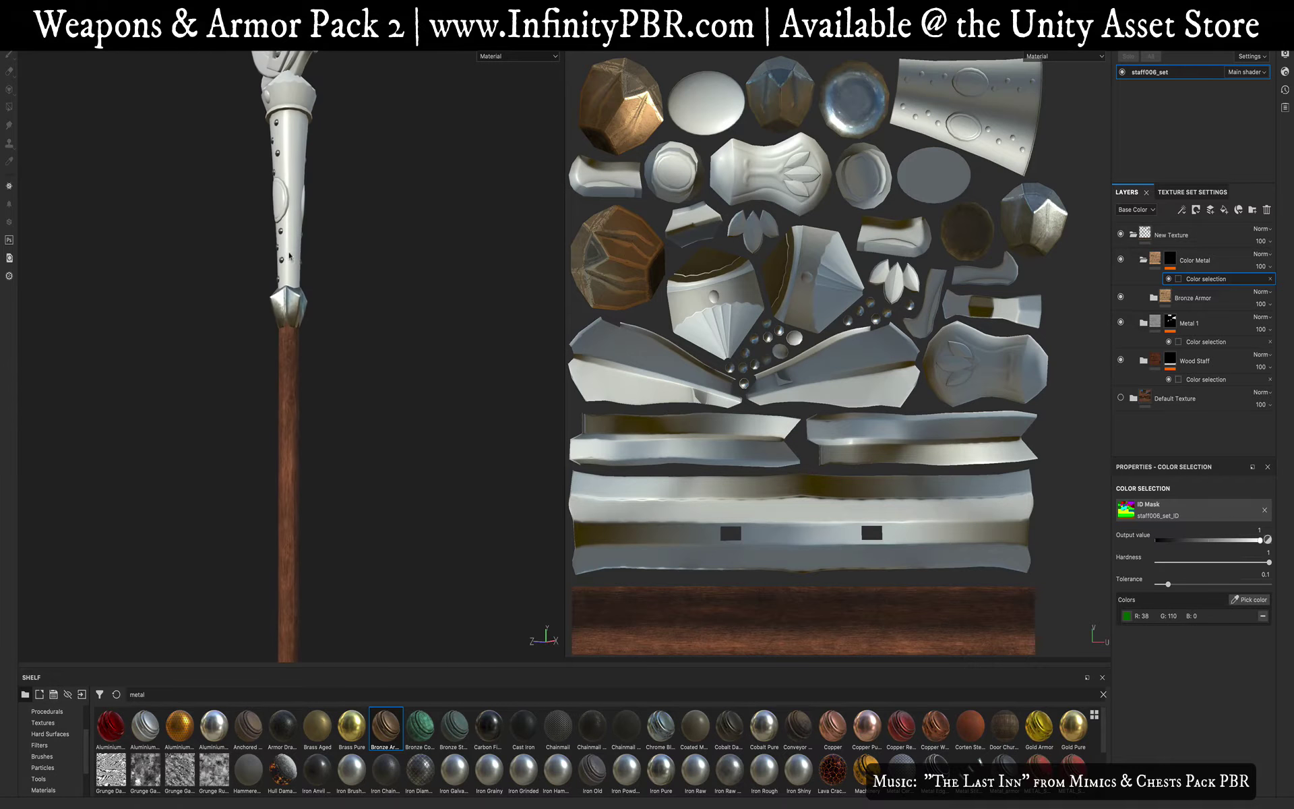
middle_click_drag(303, 289, 339, 576, "alt")
left_click_drag(338, 577, 568, 568, "alt")
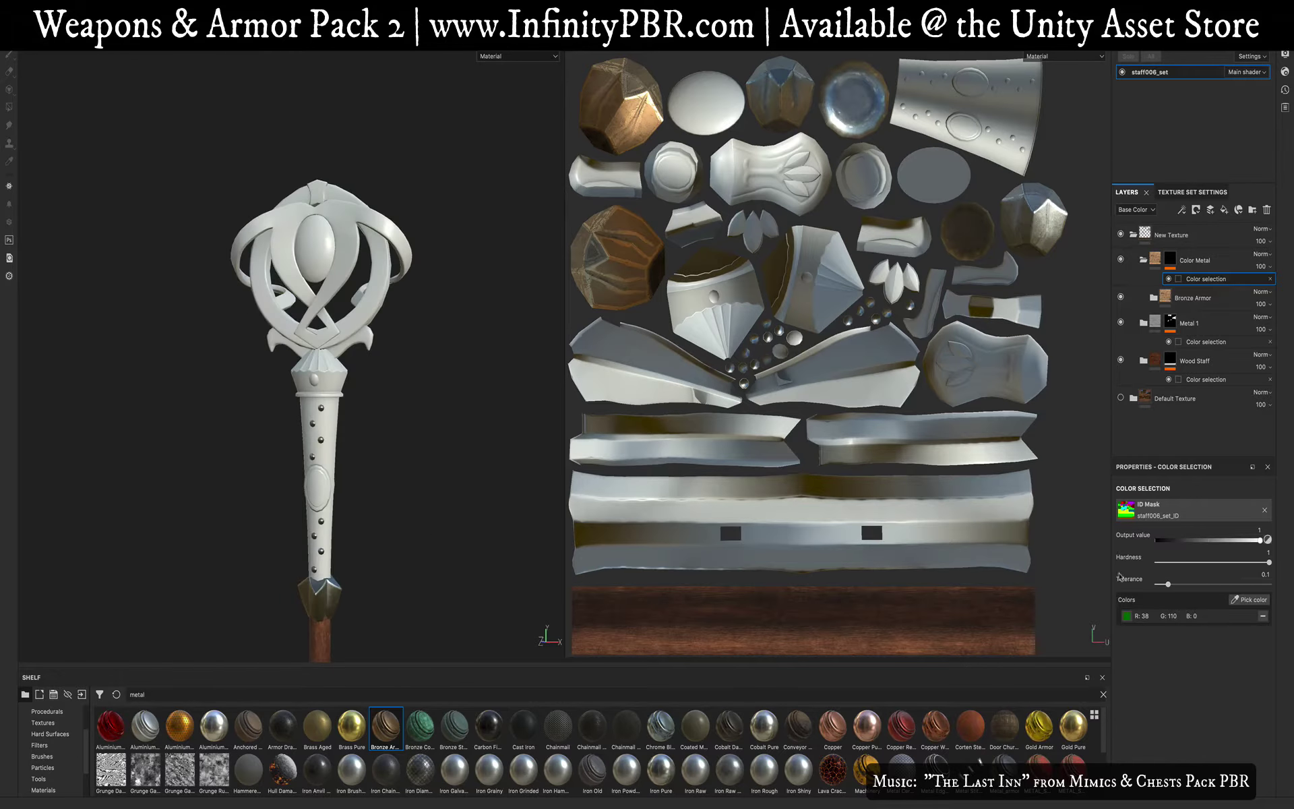
left_click(1270, 600)
left_click(341, 365)
Step: Add an empty paint layer above Bronze Armor inside the Color Metal folder
middle_click_drag(349, 560, 312, 251)
middle_click_drag(296, 445, 285, 201, "alt")
middle_click_drag(300, 412, 306, 333, "alt")
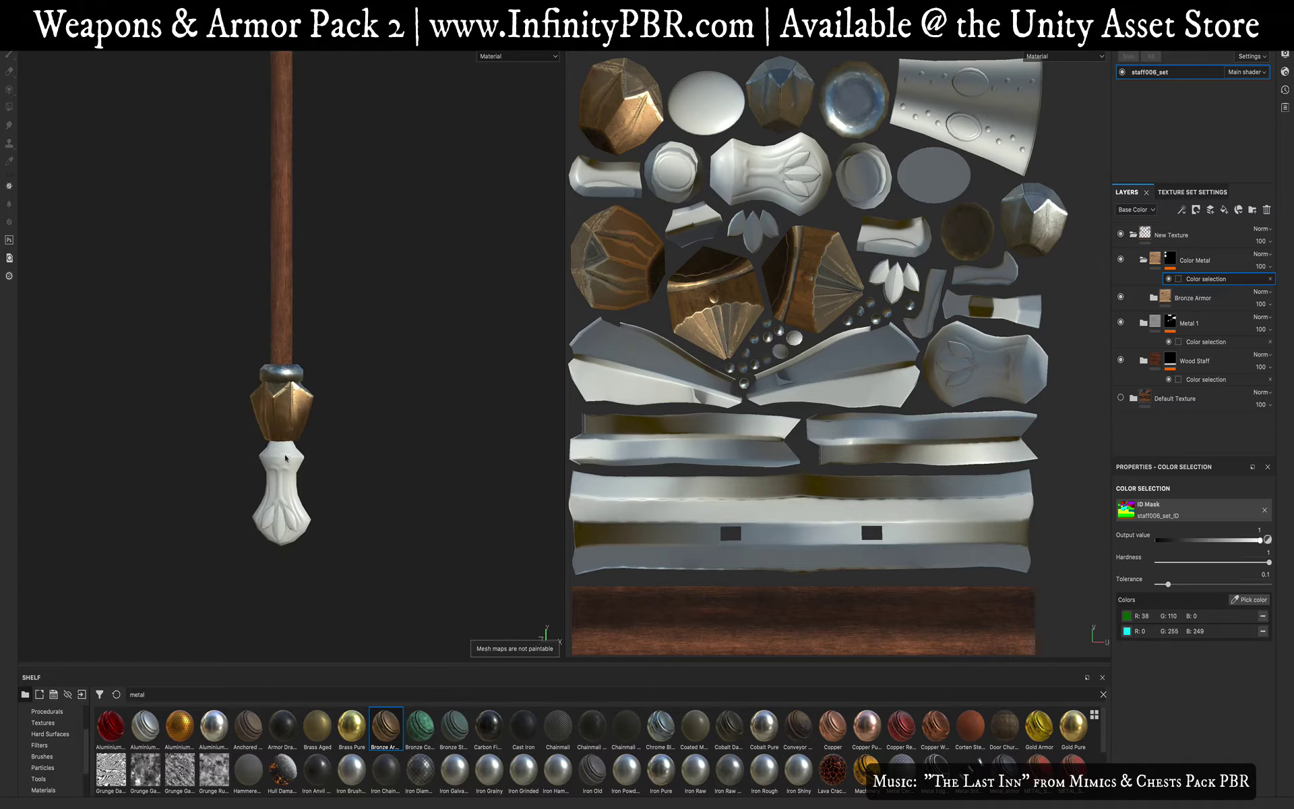
scroll(286, 458, "up", 6)
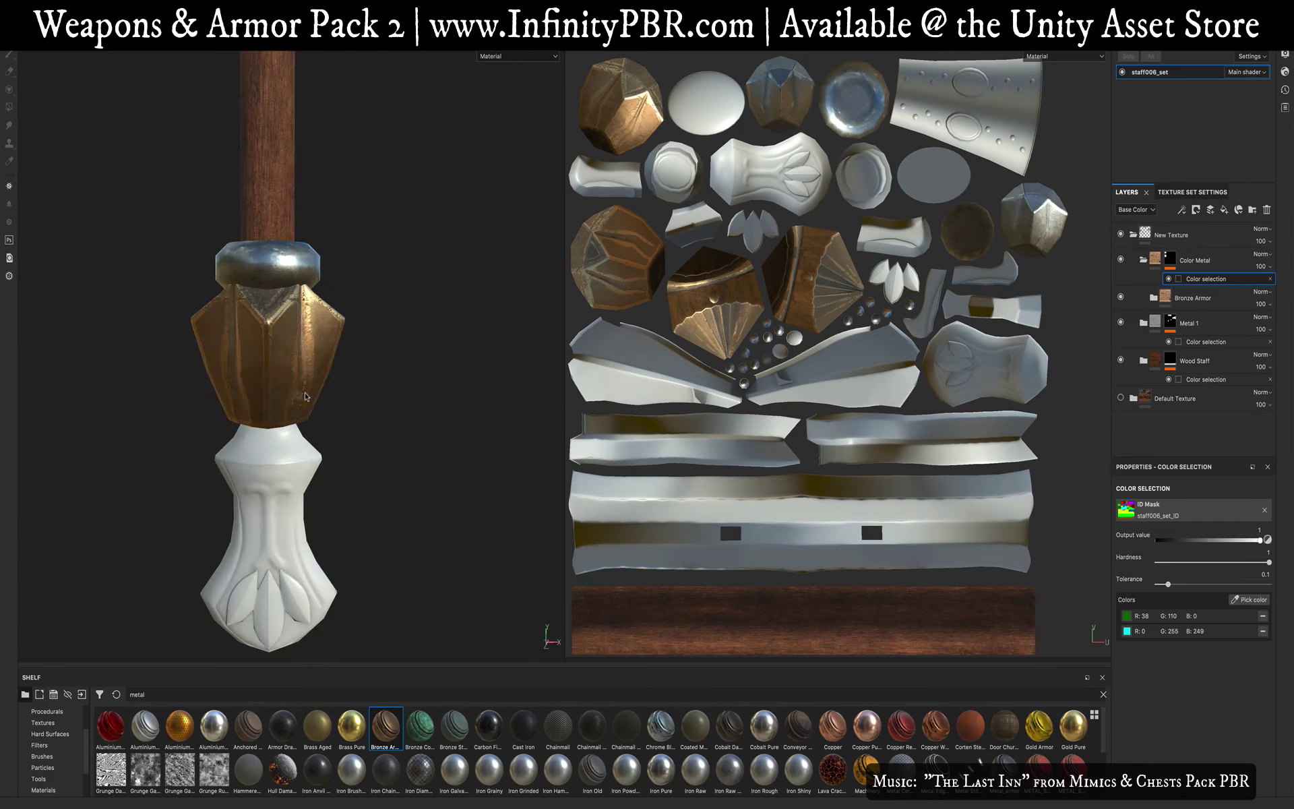
scroll(304, 397, "down", 5)
middle_click_drag(317, 424, 354, 458)
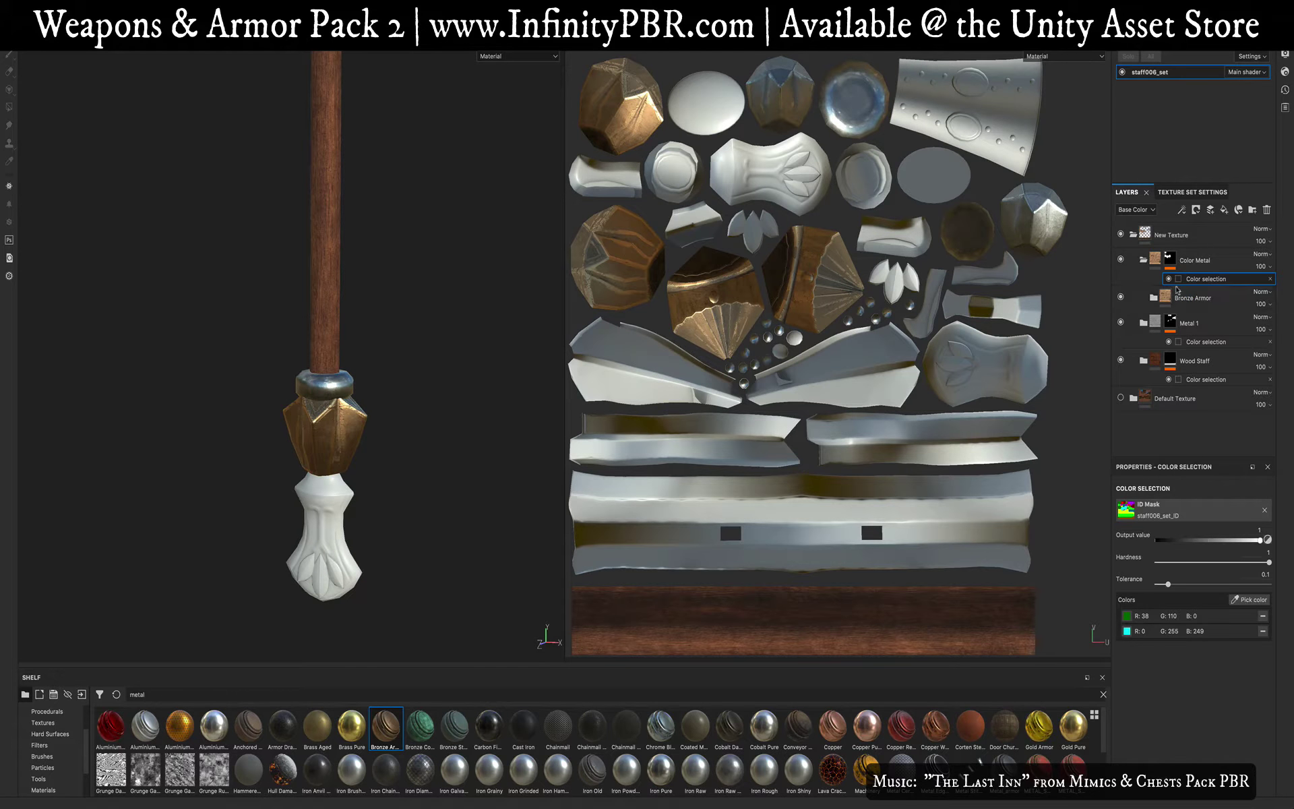
left_click(1202, 301)
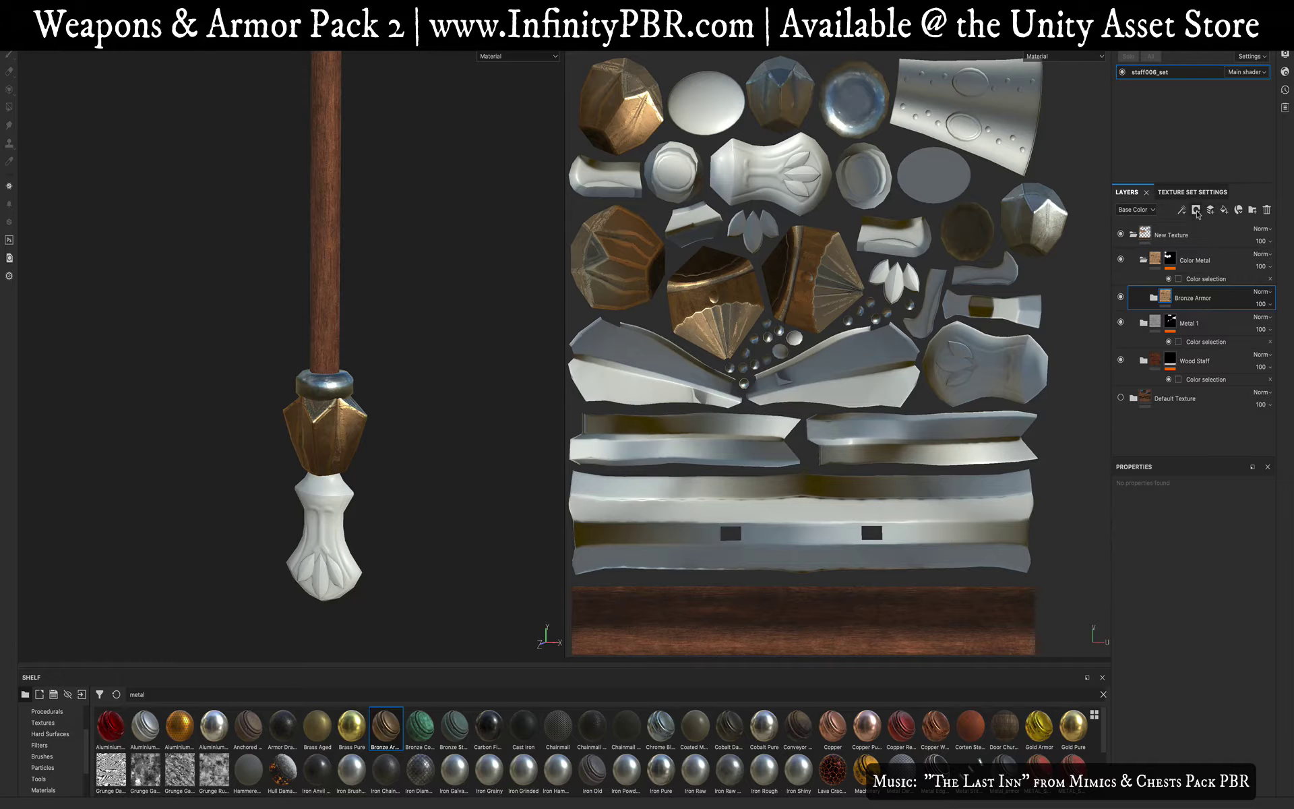
left_click(1224, 210)
key("super+z")
left_click(1210, 210)
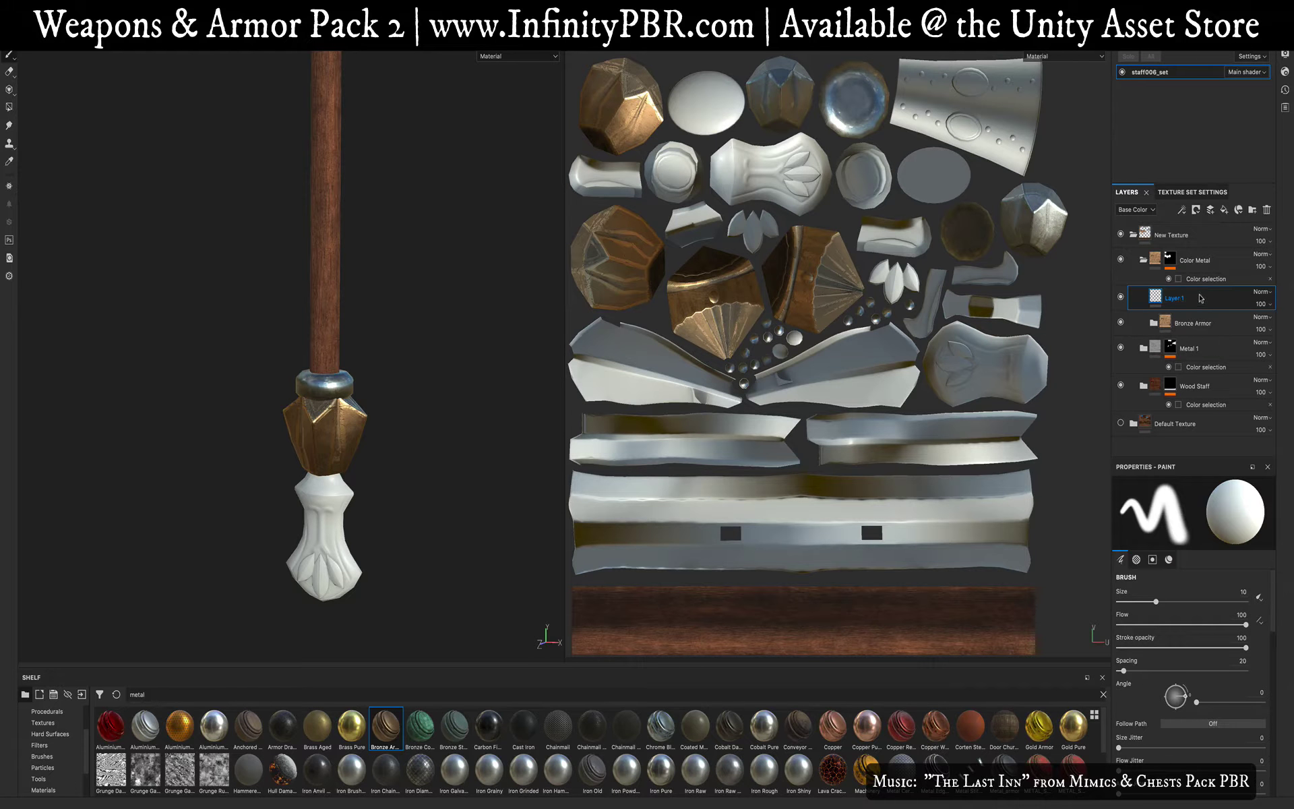
Step: Add a filter to the new paint layer and choose HSL Perceptive for it
left_click(1182, 210)
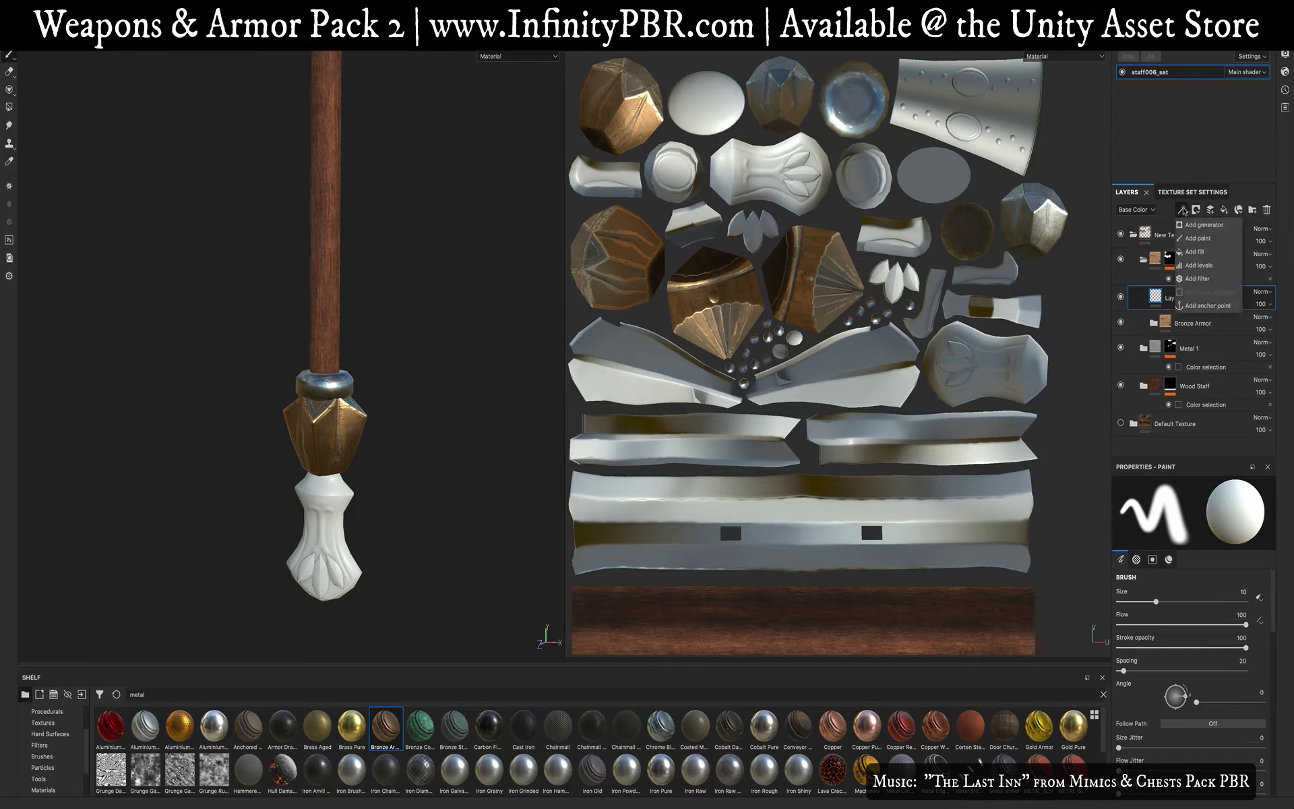
left_click(1203, 279)
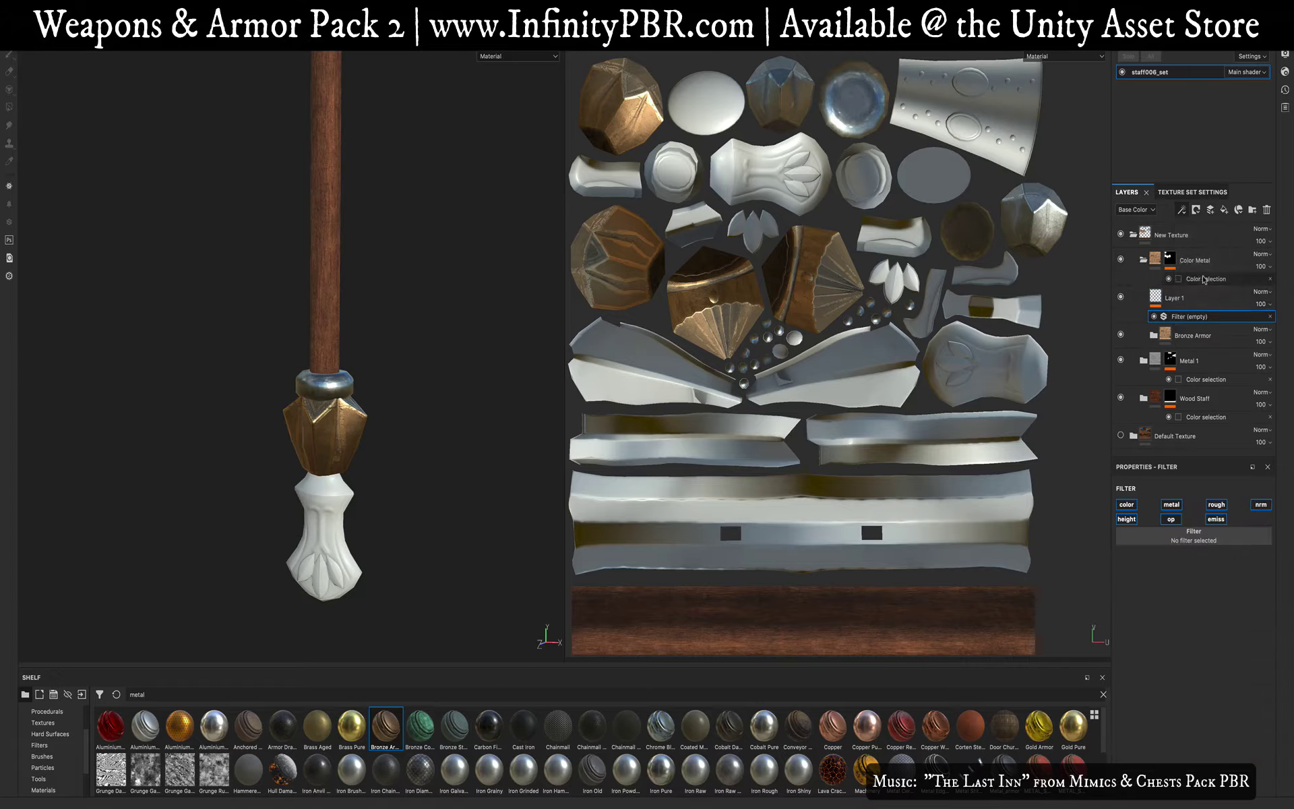
left_click(1205, 539)
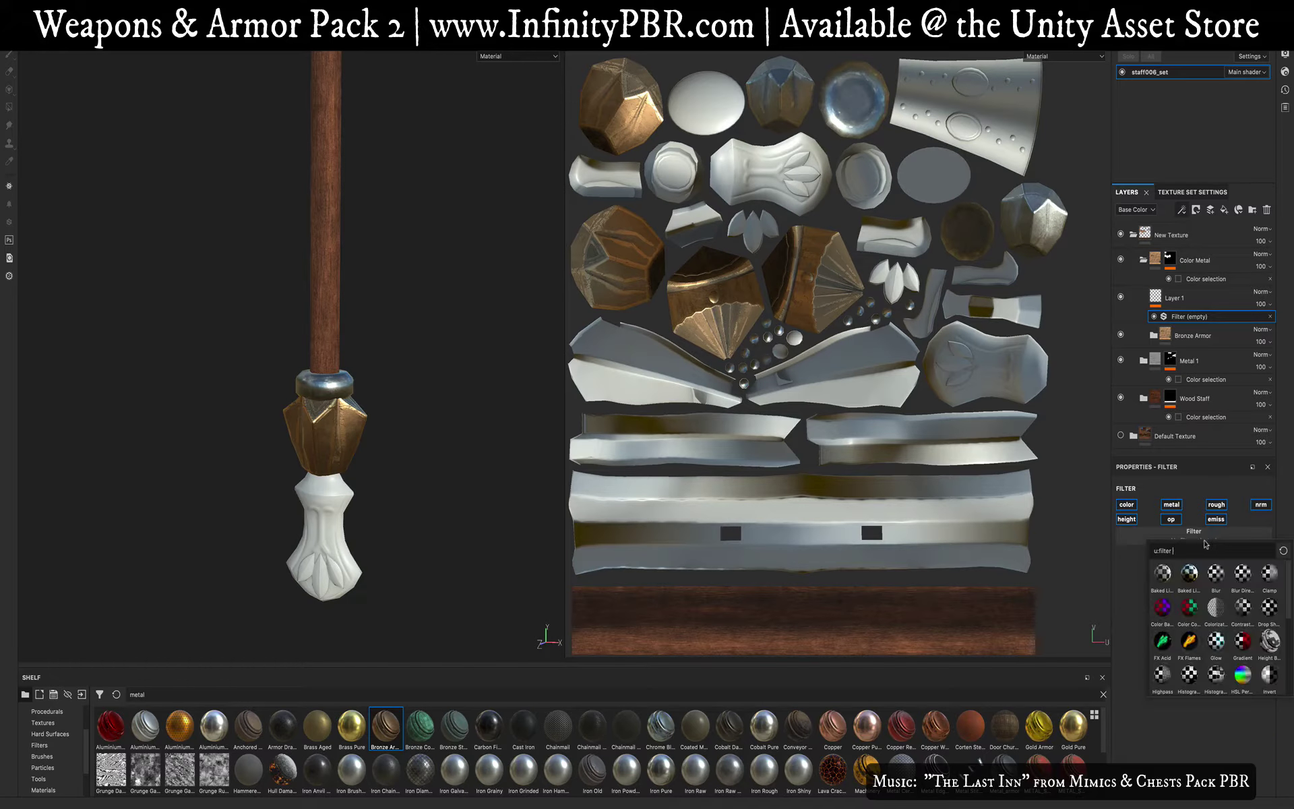
type("hsl")
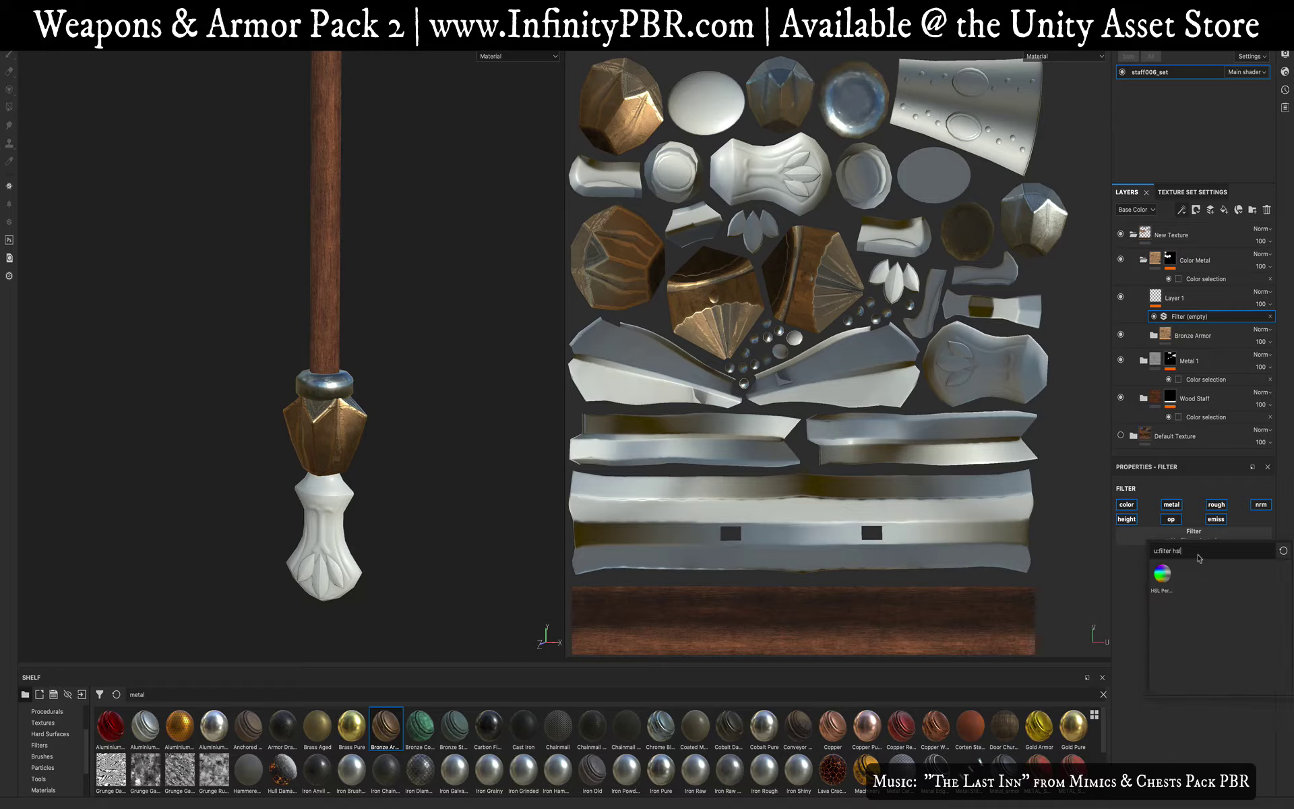
left_click(1163, 575)
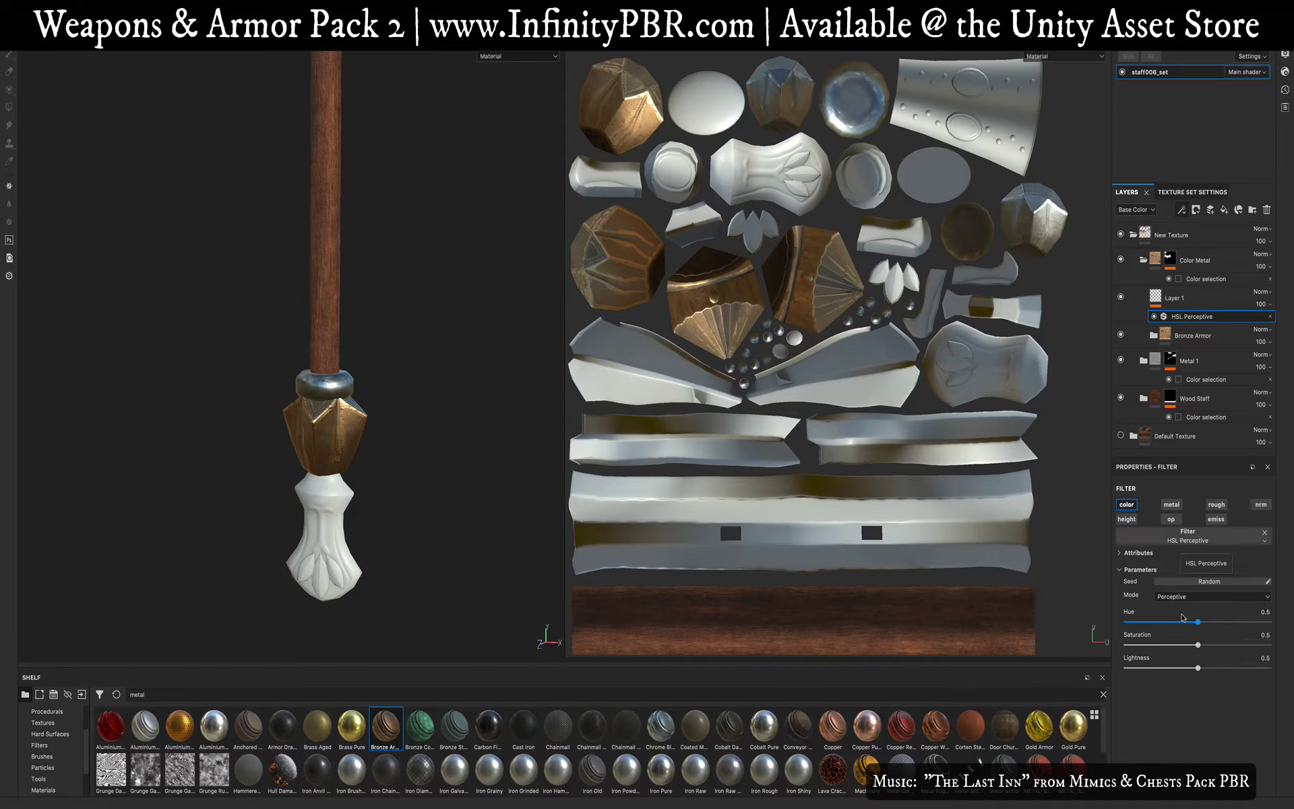
Step: Set the filter layer's blending mode to Passthrough and lower the hue to shift the bronze parts to purple
left_click(1260, 291)
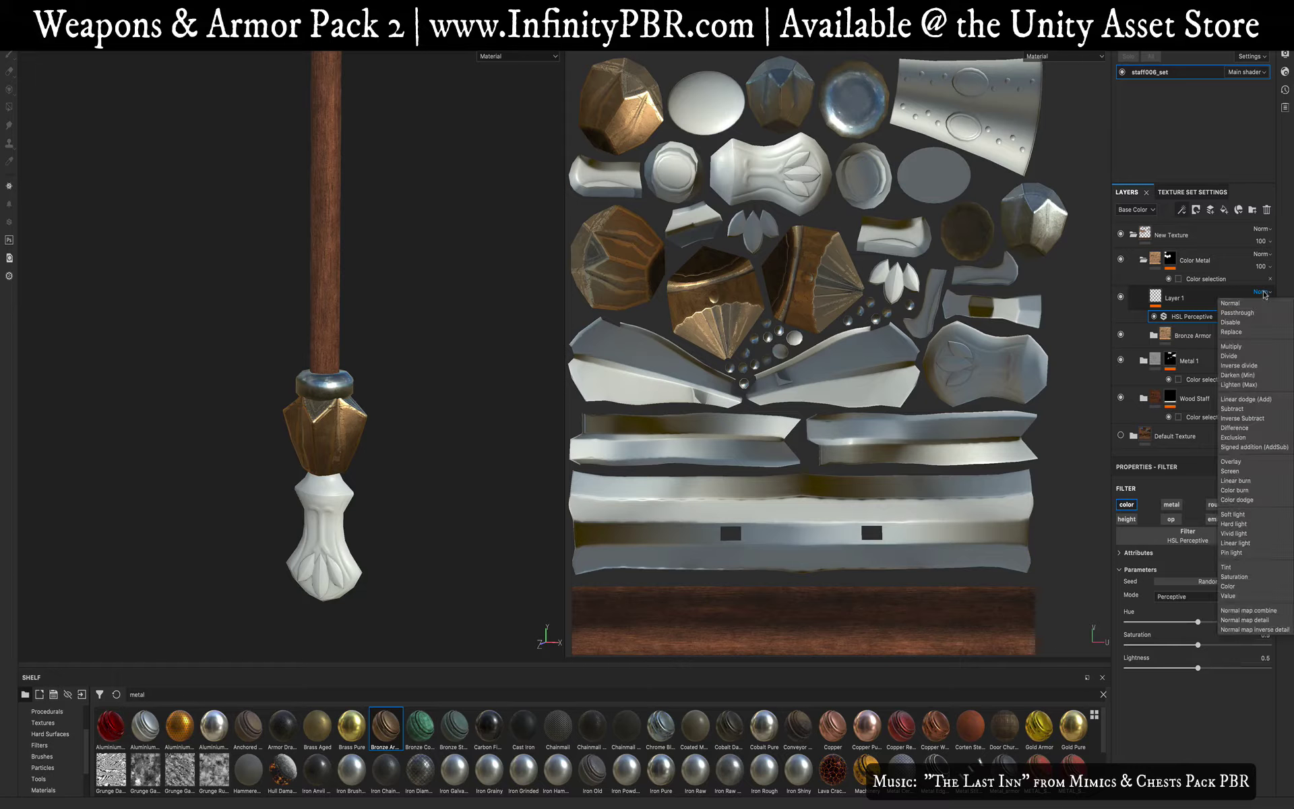
left_click(1250, 312)
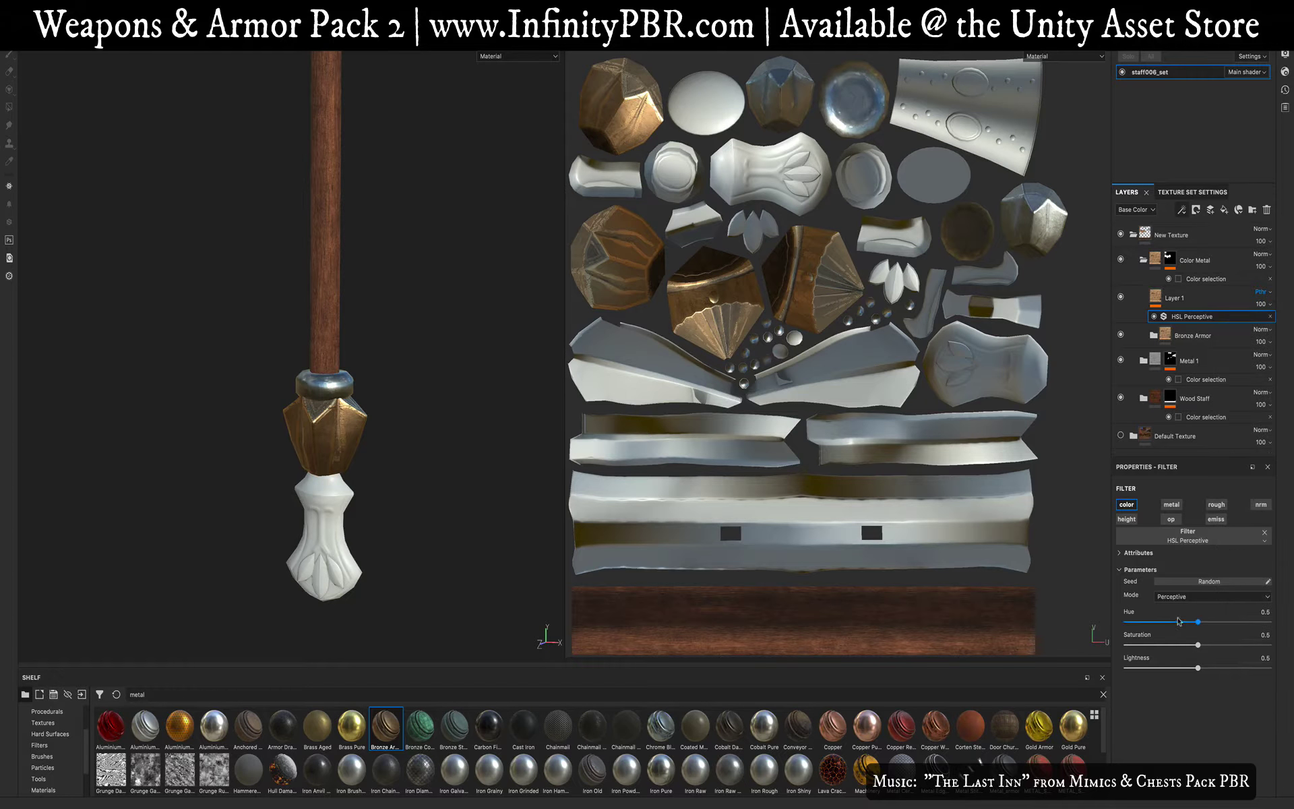
mouse_move(1197, 621)
left_mouse_down()
mouse_move(1270, 621)
mouse_move(1153, 620)
mouse_move(1239, 620)
mouse_move(1186, 621)
left_mouse_up()
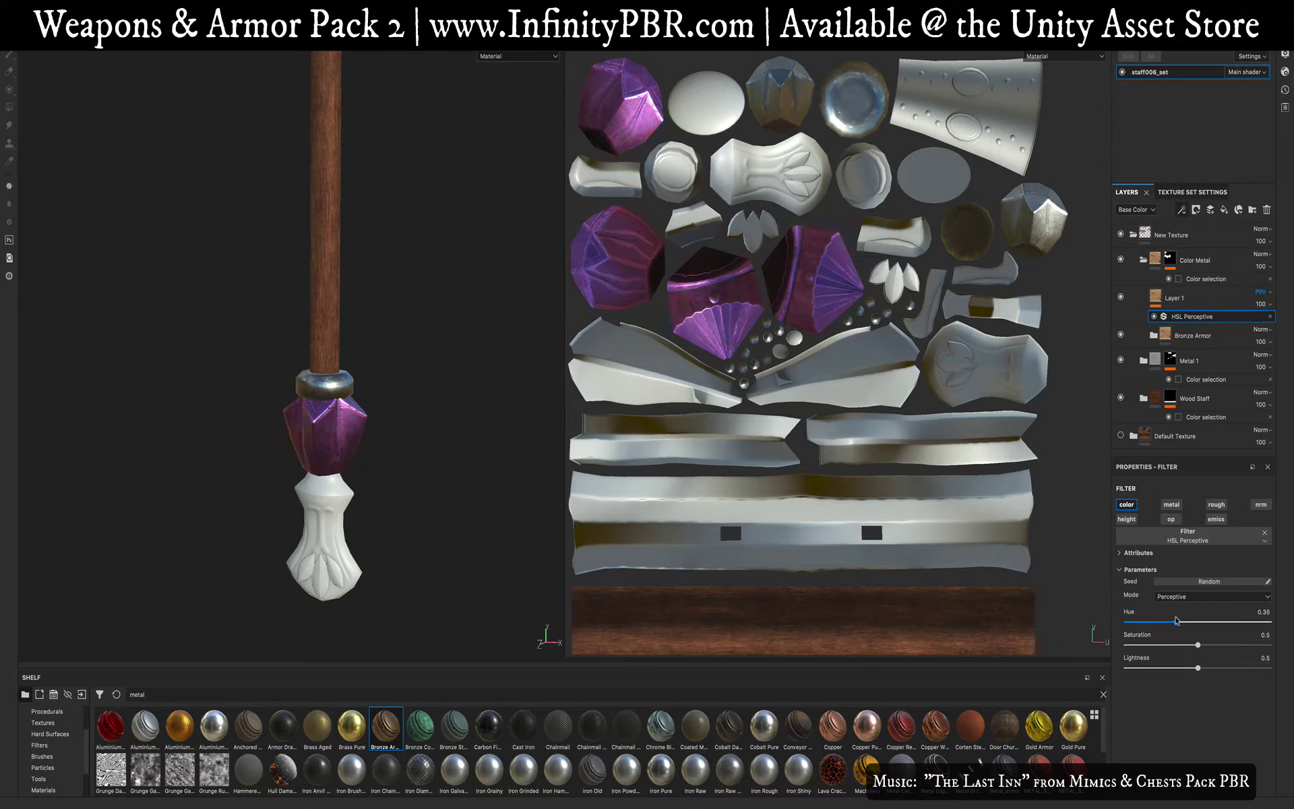
Step: Turn the colored metal blue by setting the HSL filter's hue to 0.26, saturation to 0.61 and lightness to 0.47
key("f")
left_click_drag(341, 527, 298, 487, "alt")
middle_click_drag(298, 486, 316, 329, "alt")
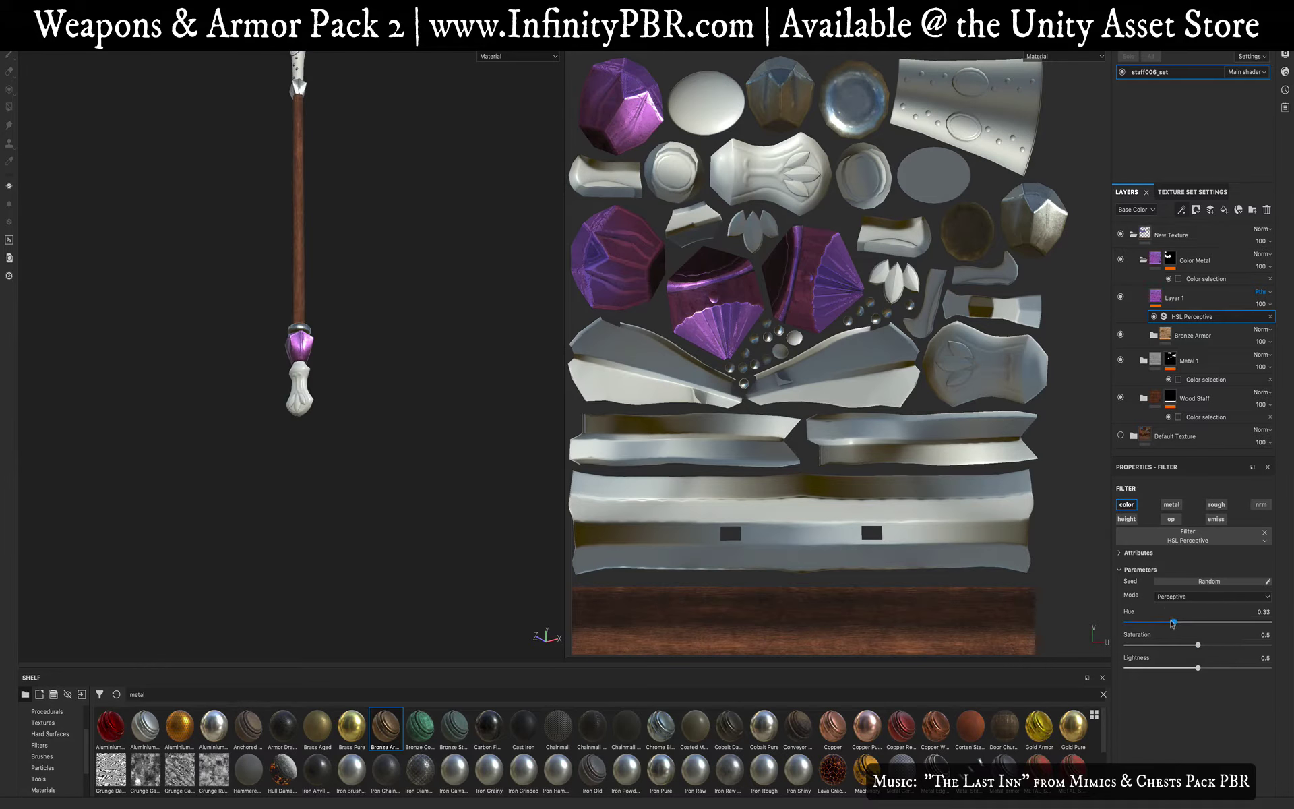
left_click_drag(1173, 623, 1163, 623)
left_click_drag(343, 369, 370, 434, "alt")
scroll(364, 407, "up", 6)
mouse_move(1198, 646)
left_mouse_down()
mouse_move(1146, 646)
mouse_move(1264, 645)
mouse_move(1203, 643)
mouse_move(1193, 668)
left_mouse_up()
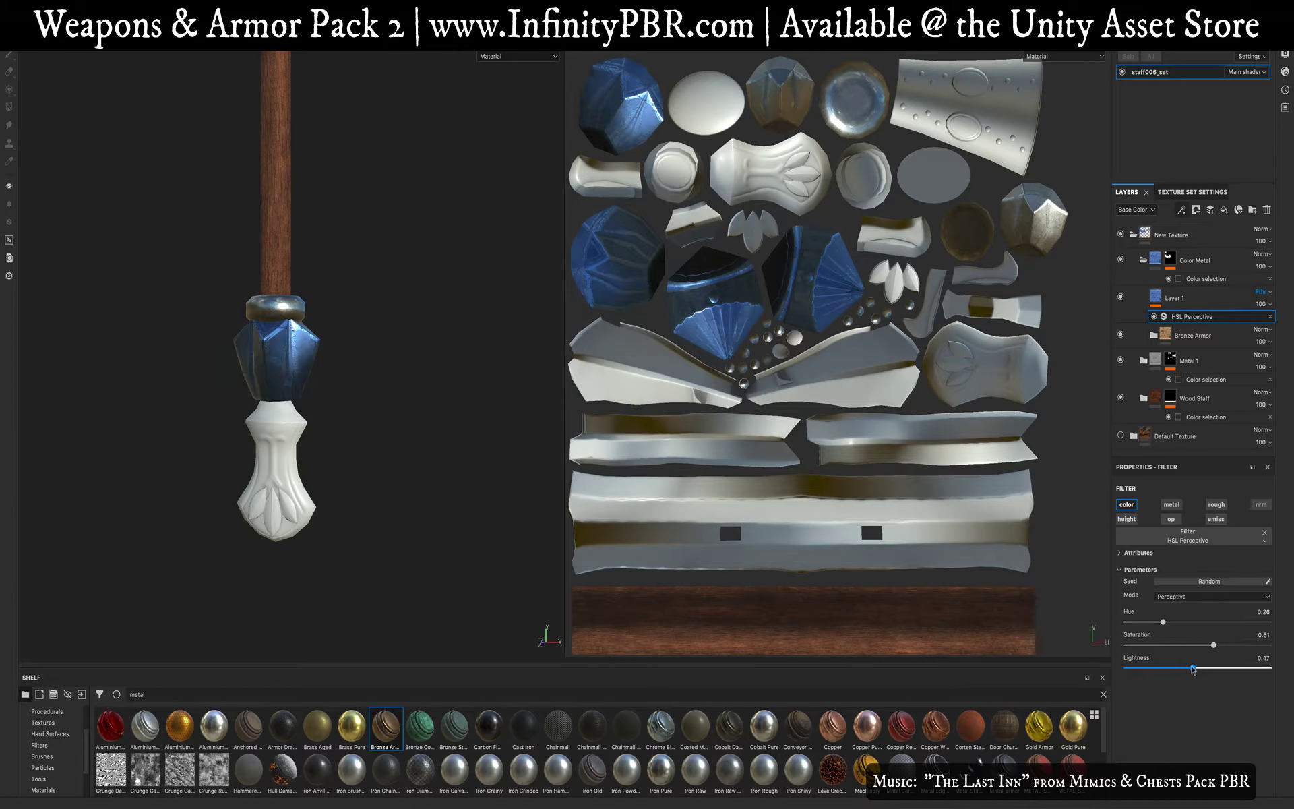
Step: Collapse the Color Metal folder and create a new folder named Dark Metal above it
key("f")
left_click_drag(277, 362, 436, 375, "alt")
scroll(392, 382, "up", 3)
scroll(392, 383, "down", 4)
left_click(1142, 260)
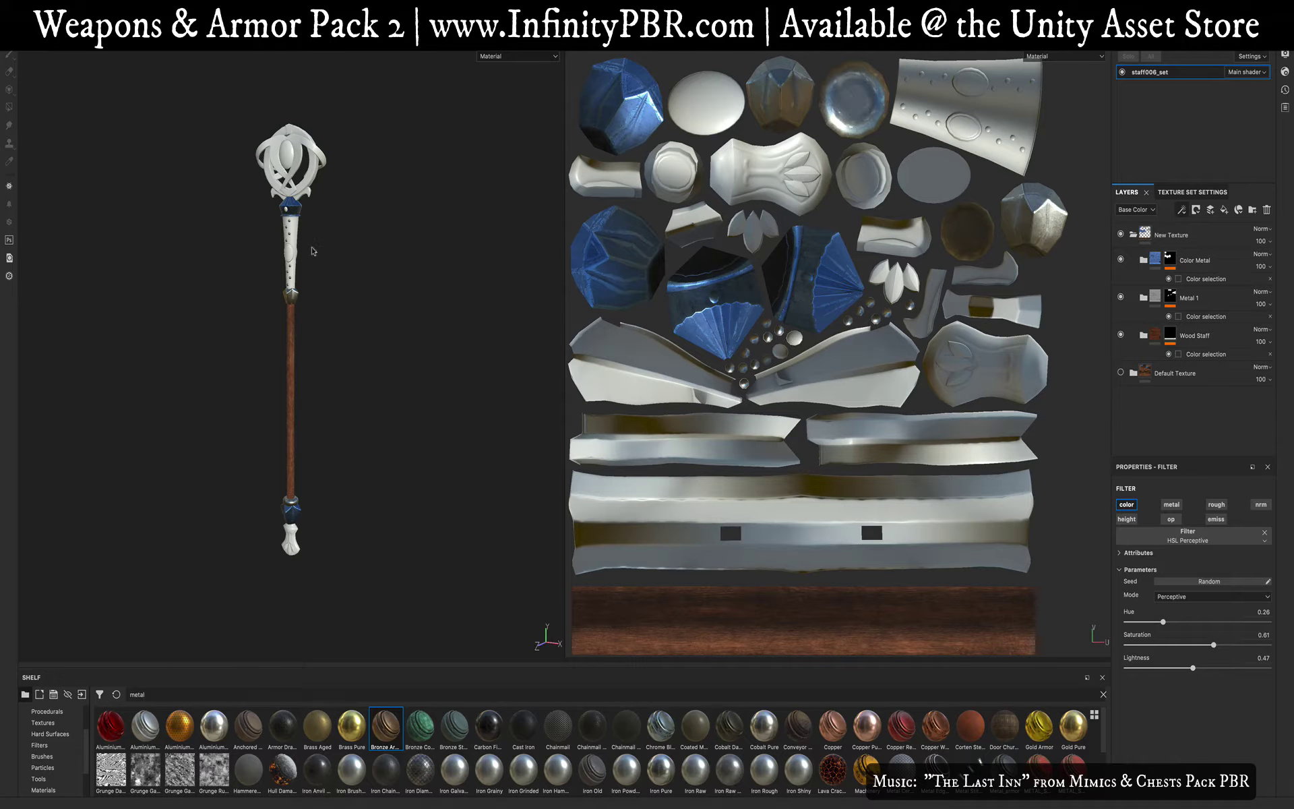
left_click(1169, 261)
left_click(1252, 209)
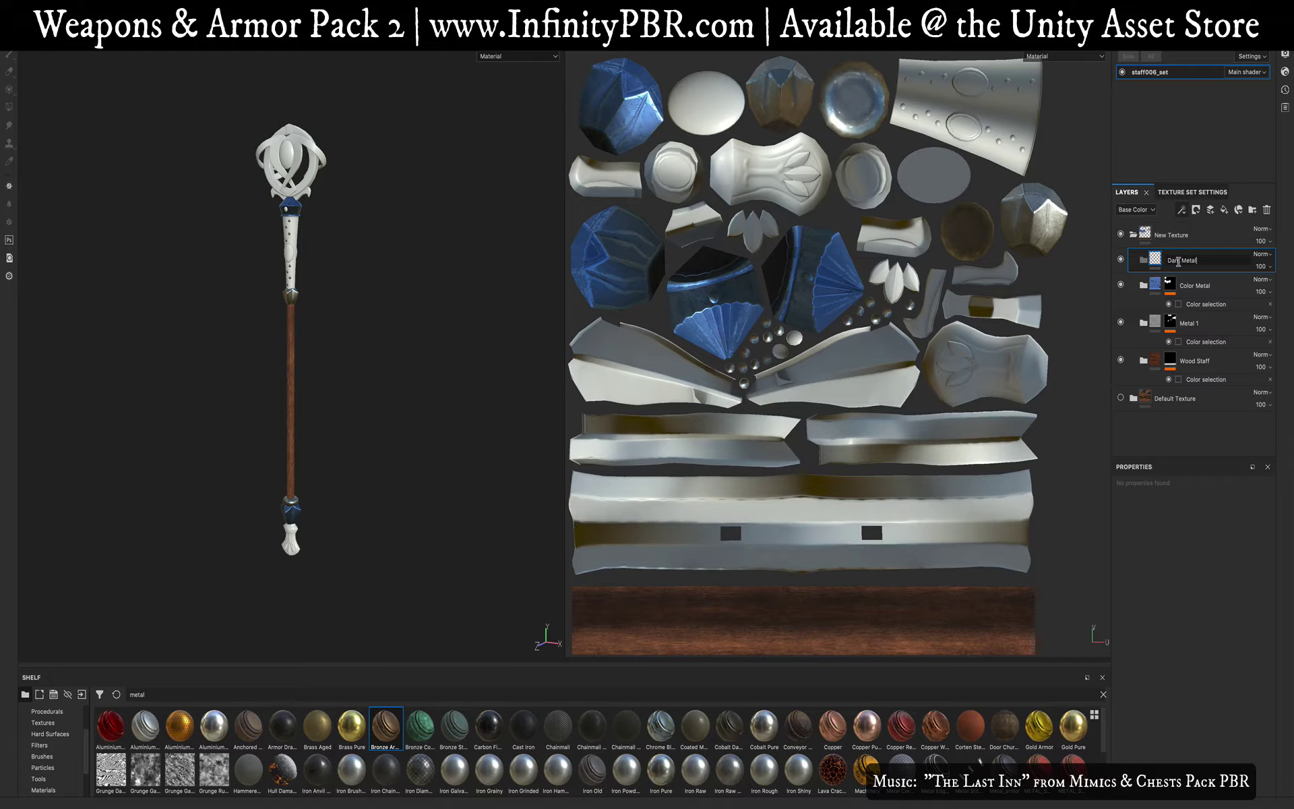
key("Return")
Step: Add the Cobalt Damaged smart material to the Dark Metal folder and examine it on the staff's handle
left_click_drag(729, 726, 1181, 260)
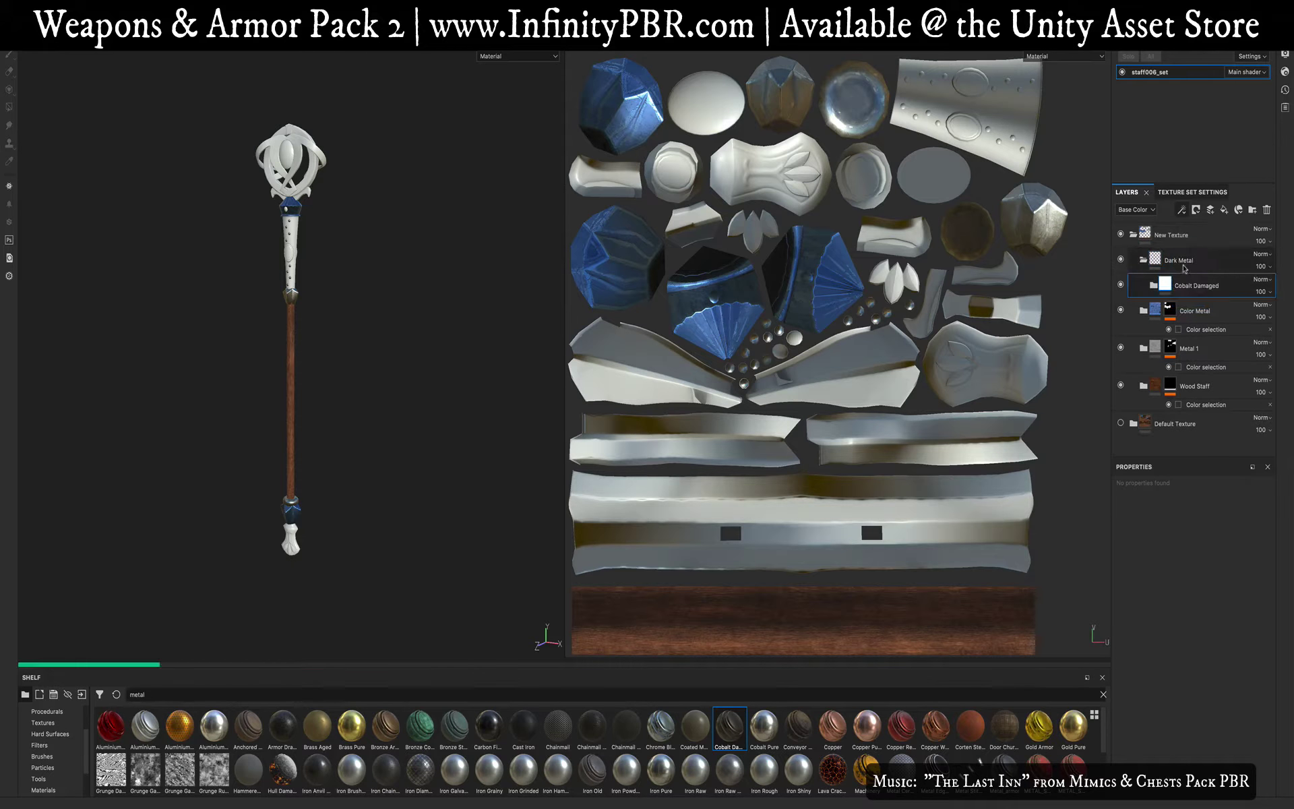
scroll(284, 241, "up", 6)
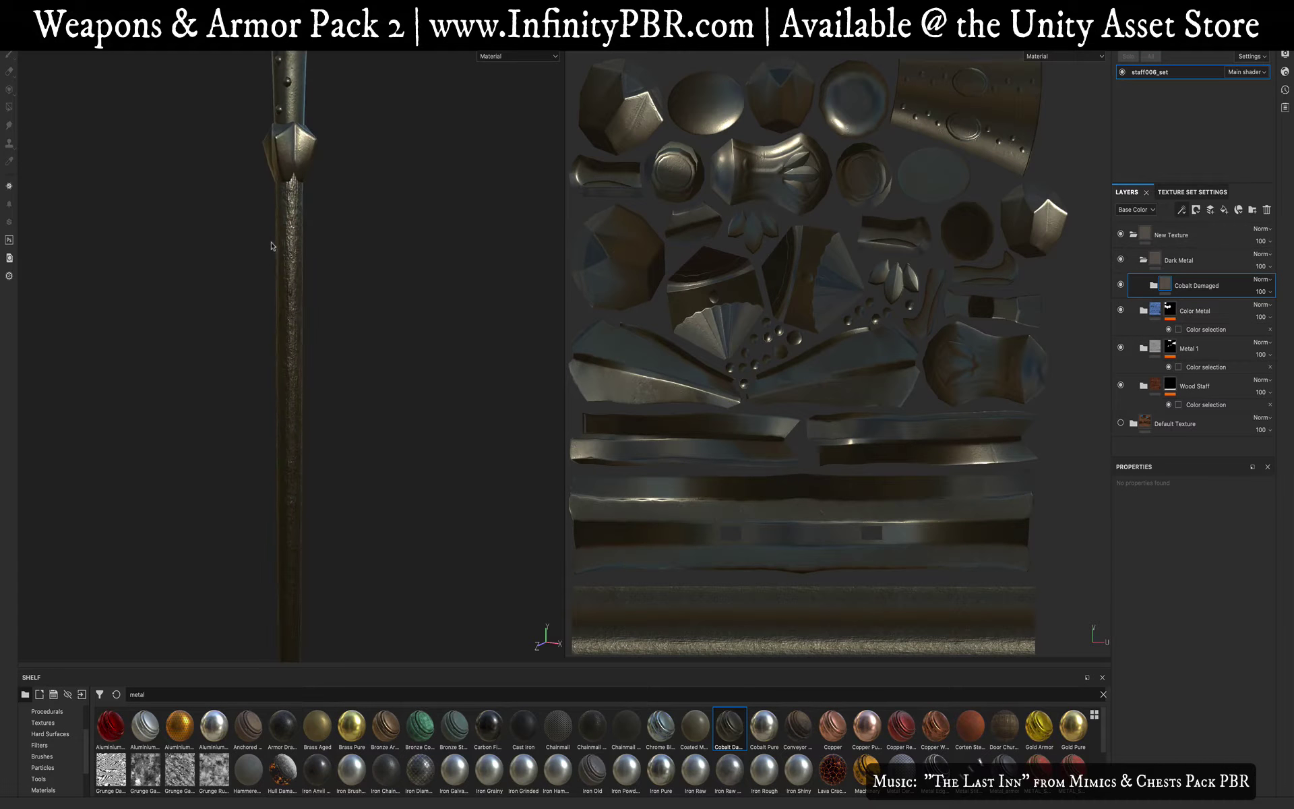
left_click_drag(318, 273, 241, 244, "alt")
scroll(303, 256, "up", 3)
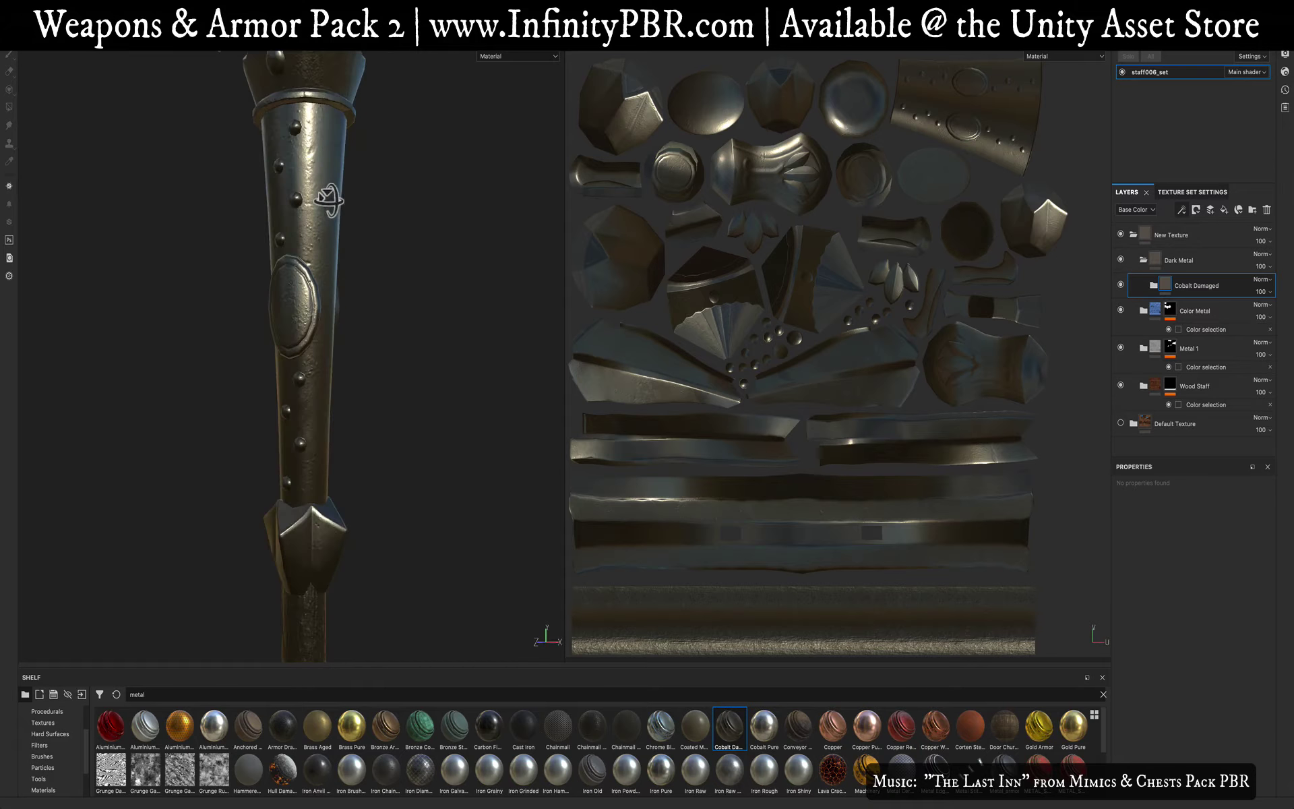
Step: Mask the Dark Metal folder with a color selection, picking the purple handle ID and the teal ID of the staff's bottom end
key("f")
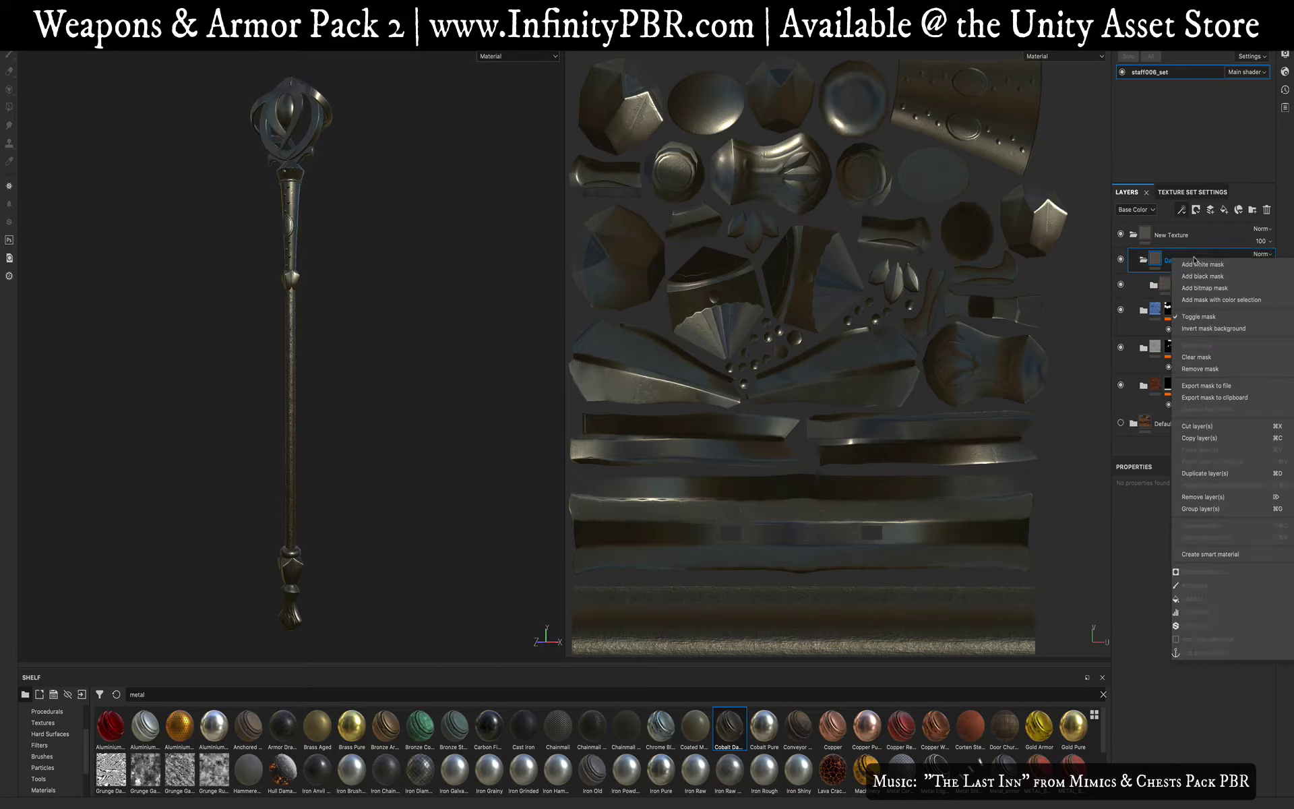
right_click(1176, 260)
left_click(1219, 301)
left_click(1249, 599)
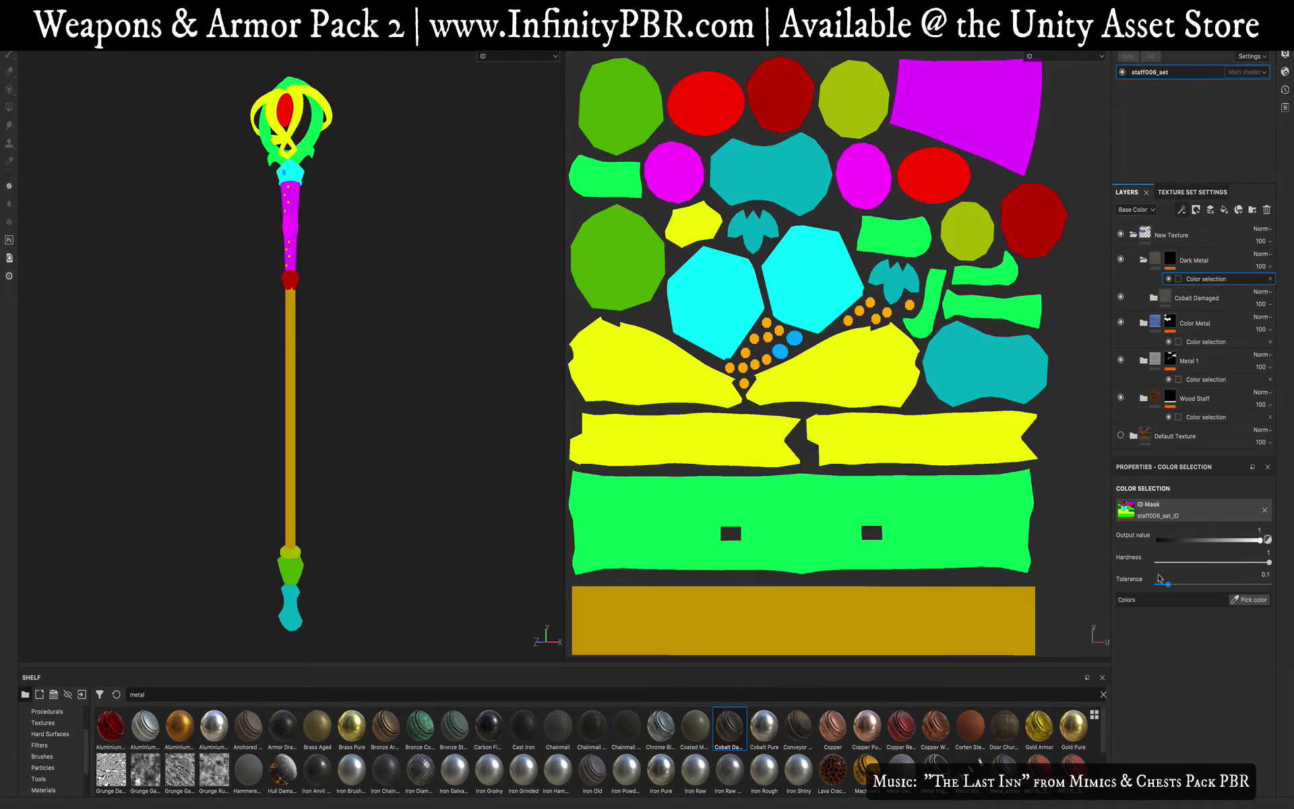
left_click(298, 208)
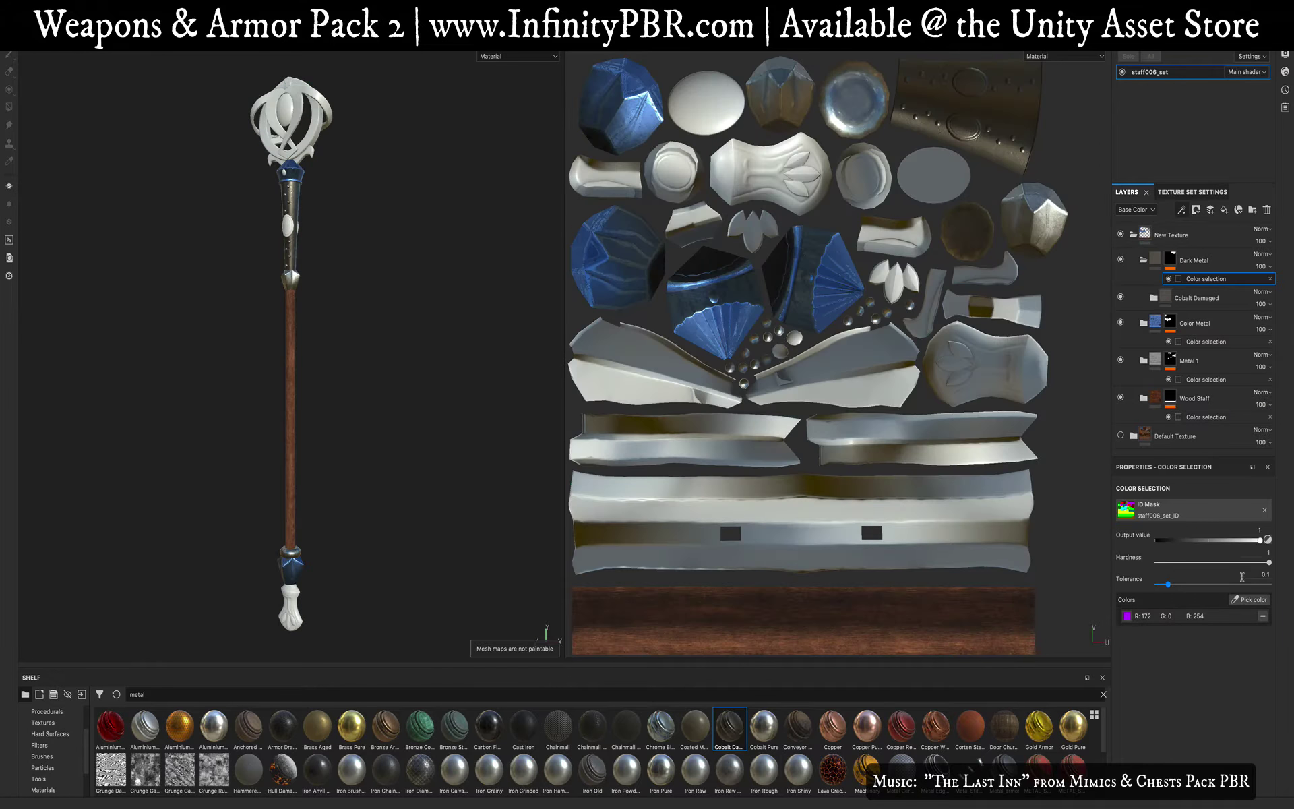
left_click(1260, 601)
left_click(291, 601)
Step: Examine the dark metal parts from the staff's lower end up to the handle and head
middle_click_drag(306, 625, 333, 492, "alt")
left_click_drag(332, 492, 431, 525, "alt")
middle_click_drag(324, 459, 350, 657, "alt")
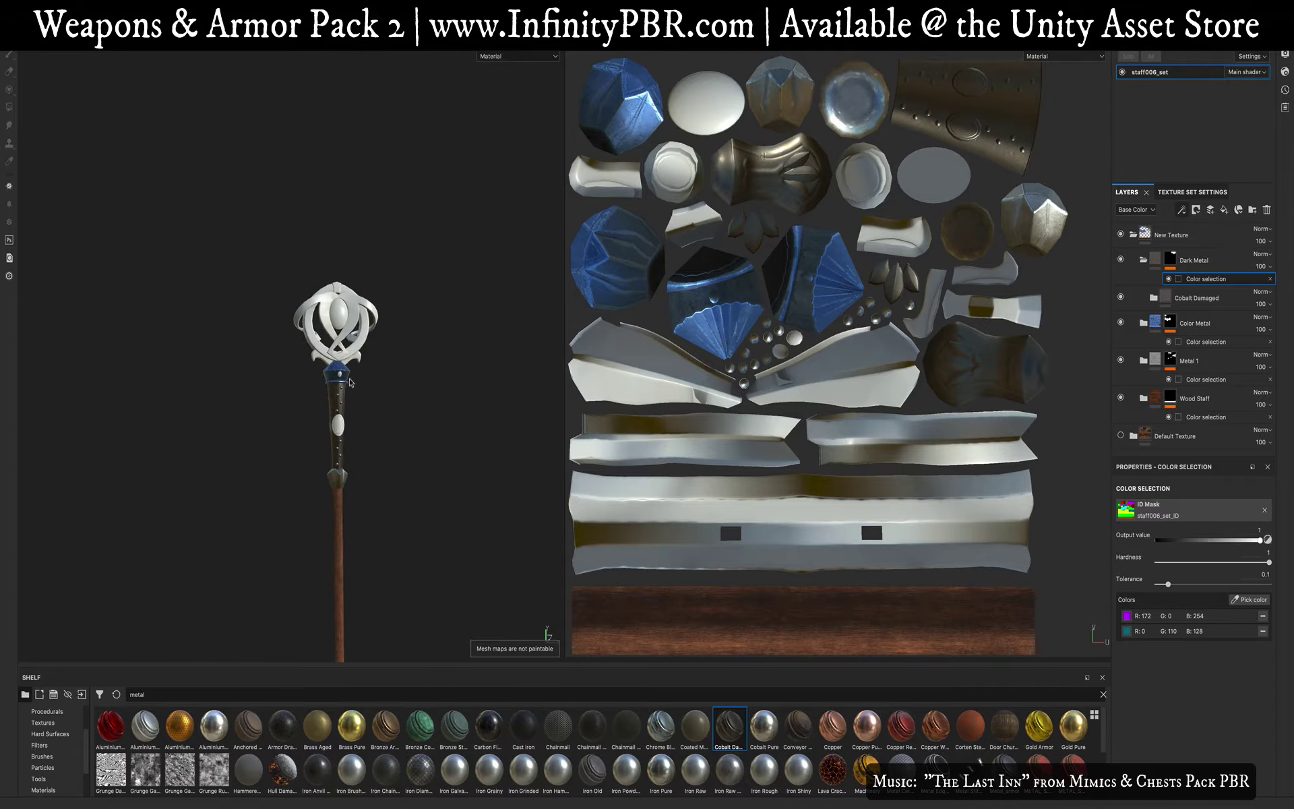
left_click_drag(317, 444, 348, 443, "alt")
scroll(349, 443, "up", 5)
middle_click_drag(349, 369, 389, 559, "alt")
left_click_drag(390, 559, 376, 496, "alt")
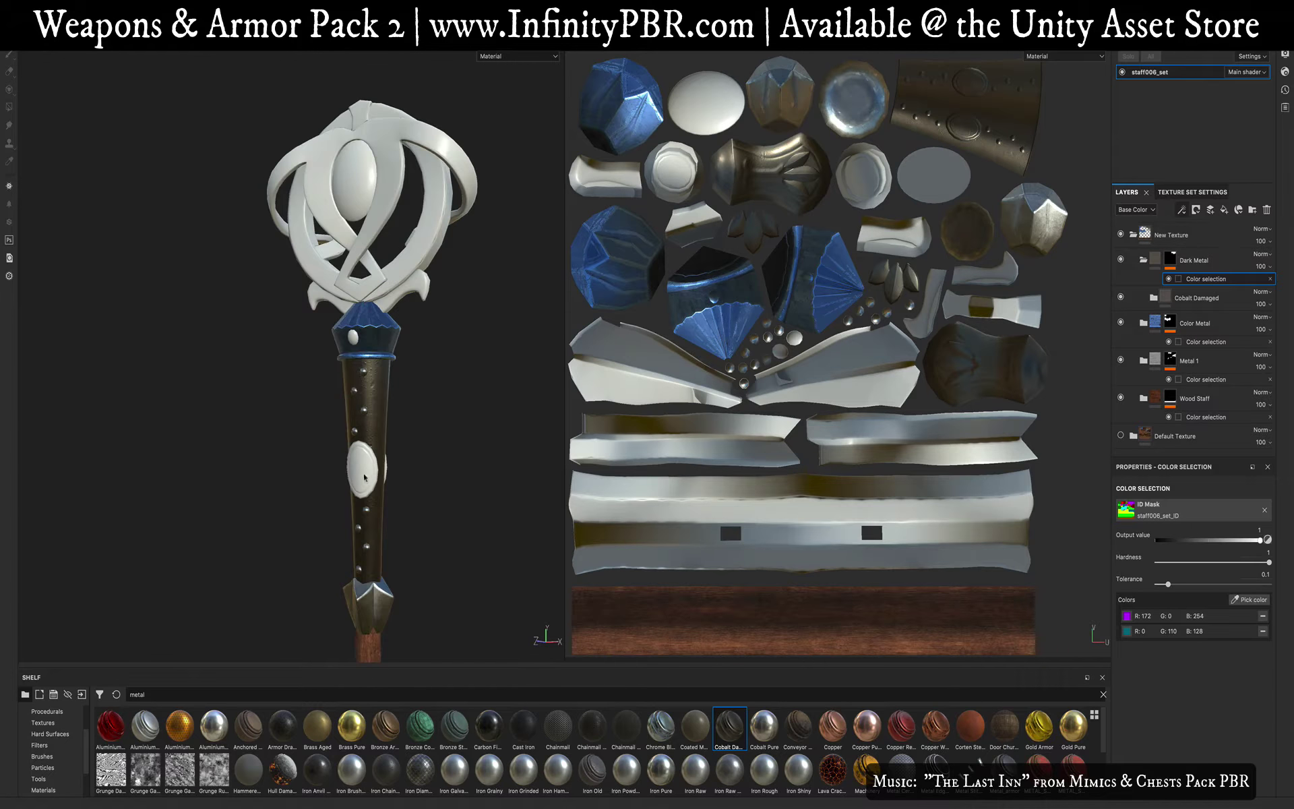
left_click_drag(349, 405, 413, 425, "alt")
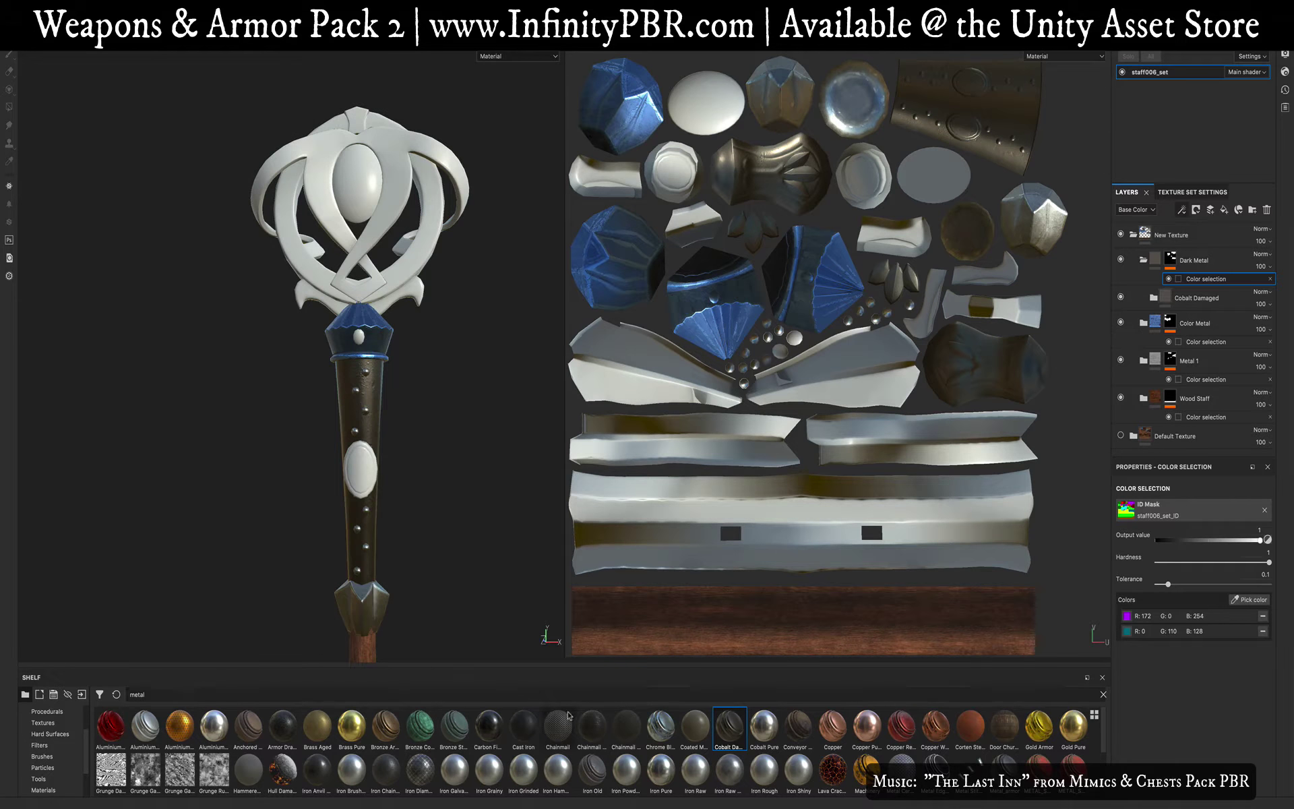
Step: Collapse the Dark Metal folder and create a new folder named Small Gems above it
left_click(1200, 259)
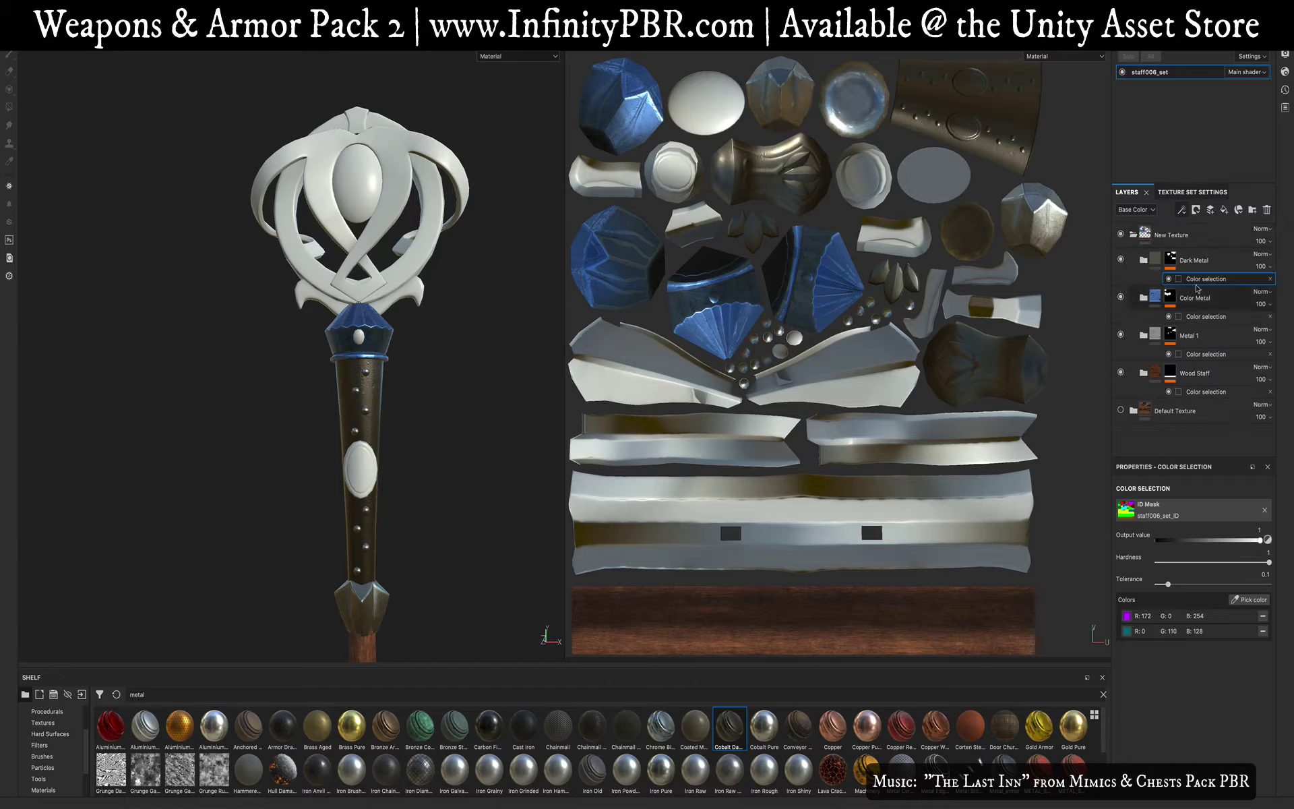
left_click(1252, 210)
double_click(1176, 260)
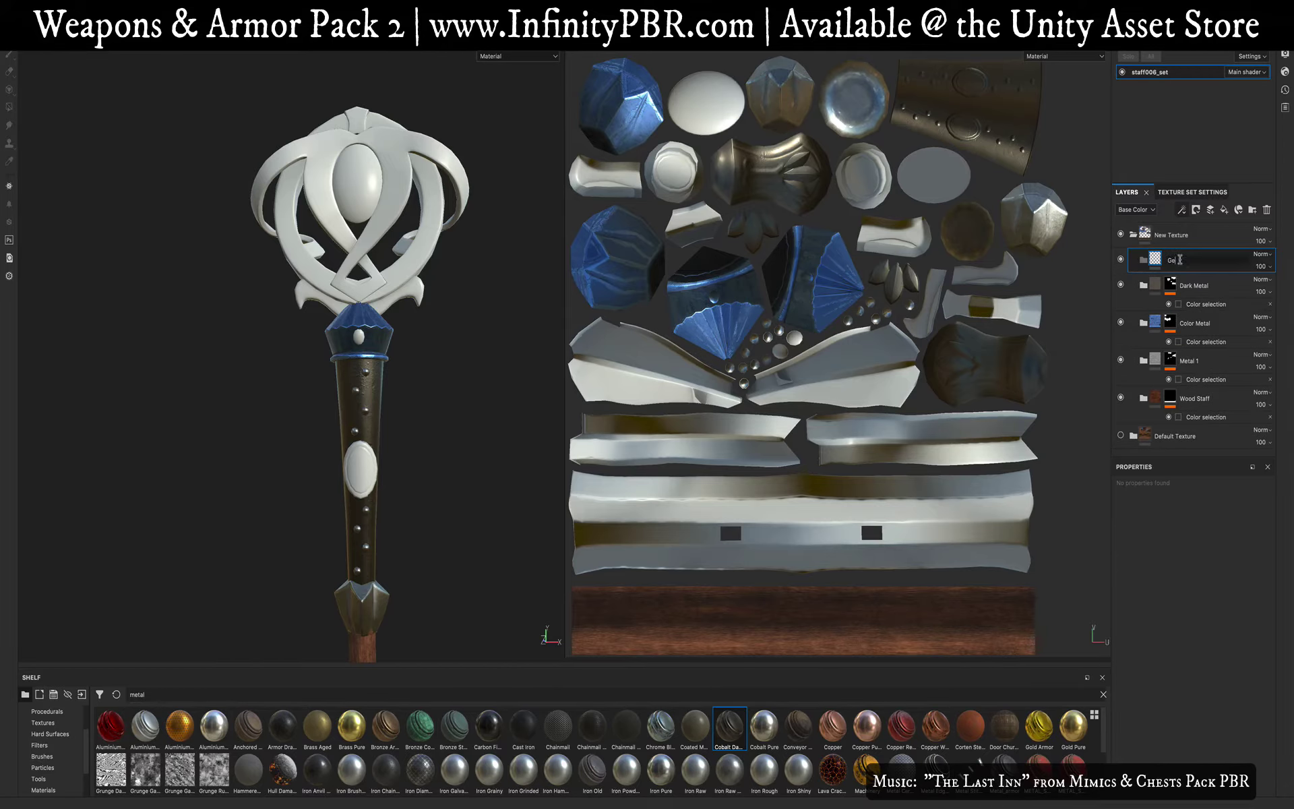
key("Return")
type("ems")
key("Return")
Step: Search the shelf for gem materials, and replace the search with crystal
left_click_drag(178, 693, 95, 657)
type("gem")
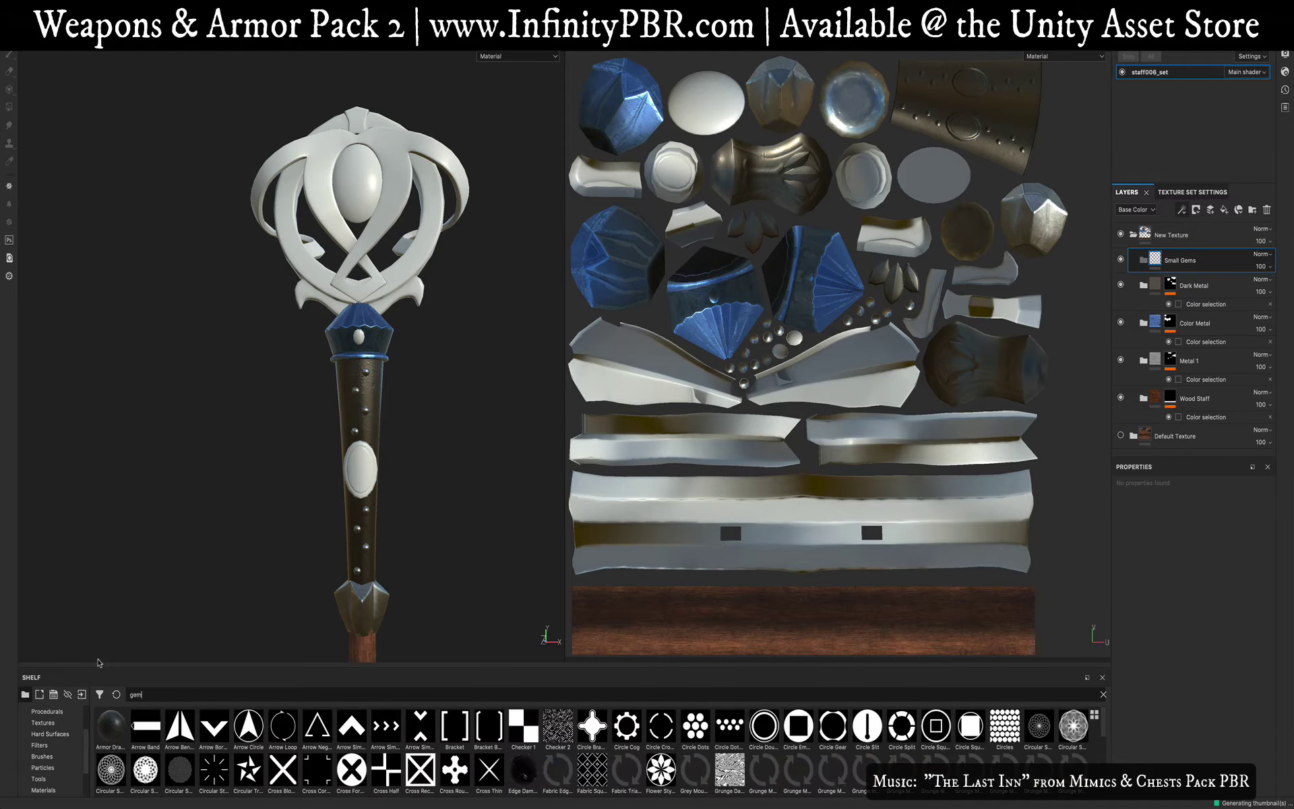
scroll(155, 728, "down", 5)
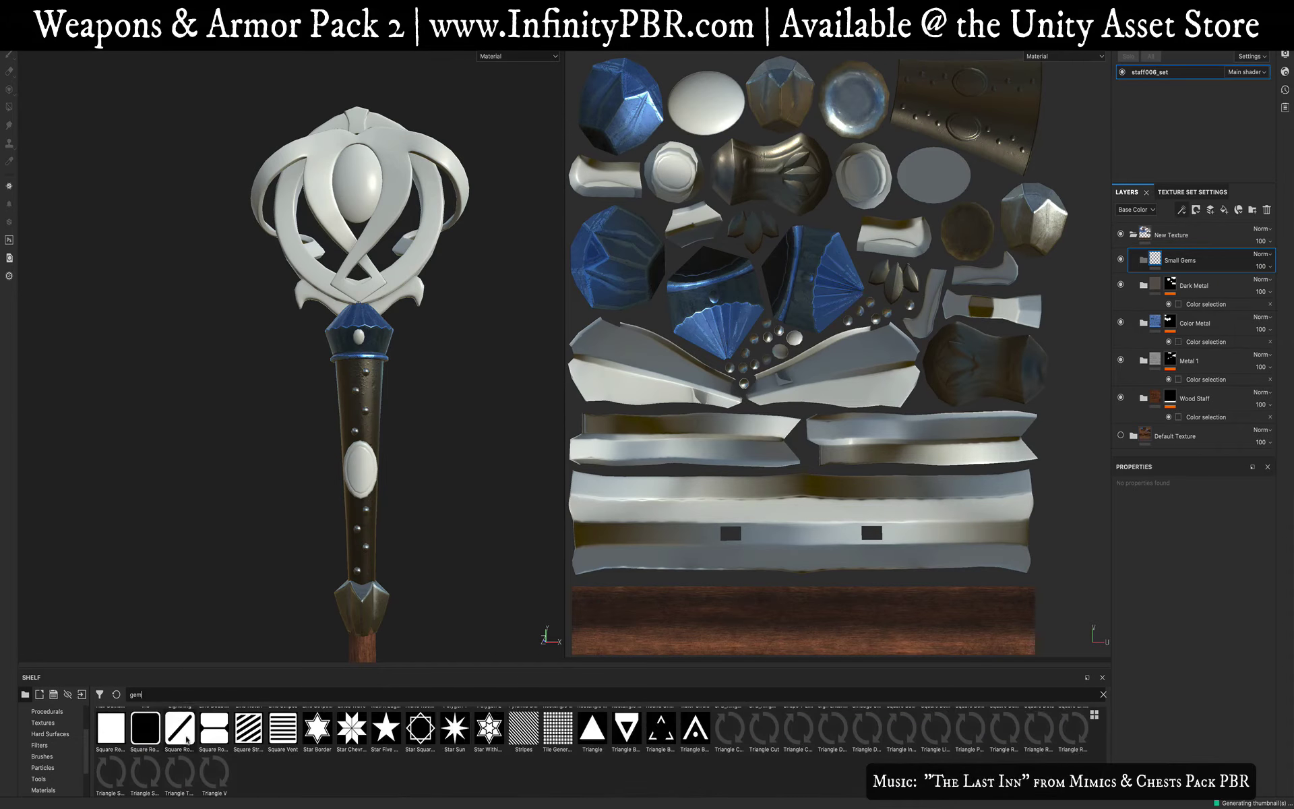
scroll(187, 739, "up", 3)
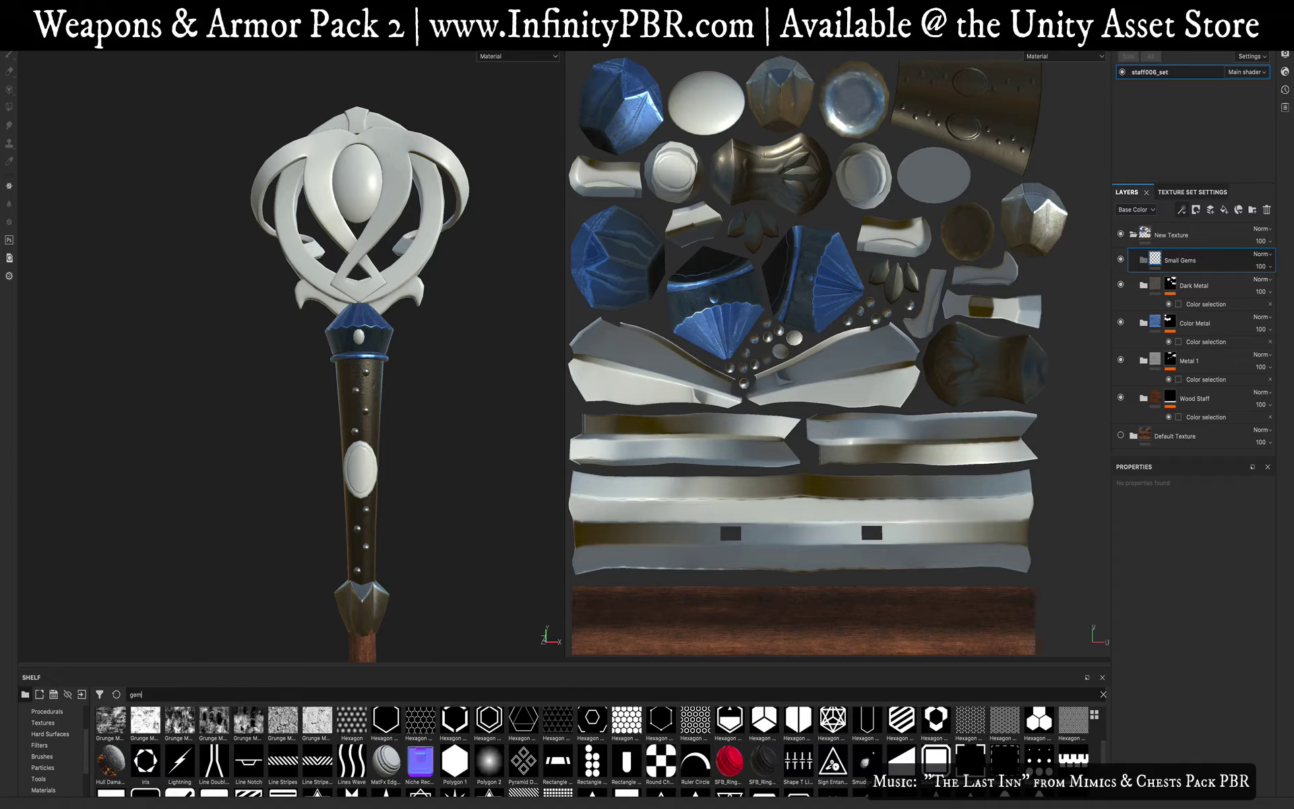
type("crystal")
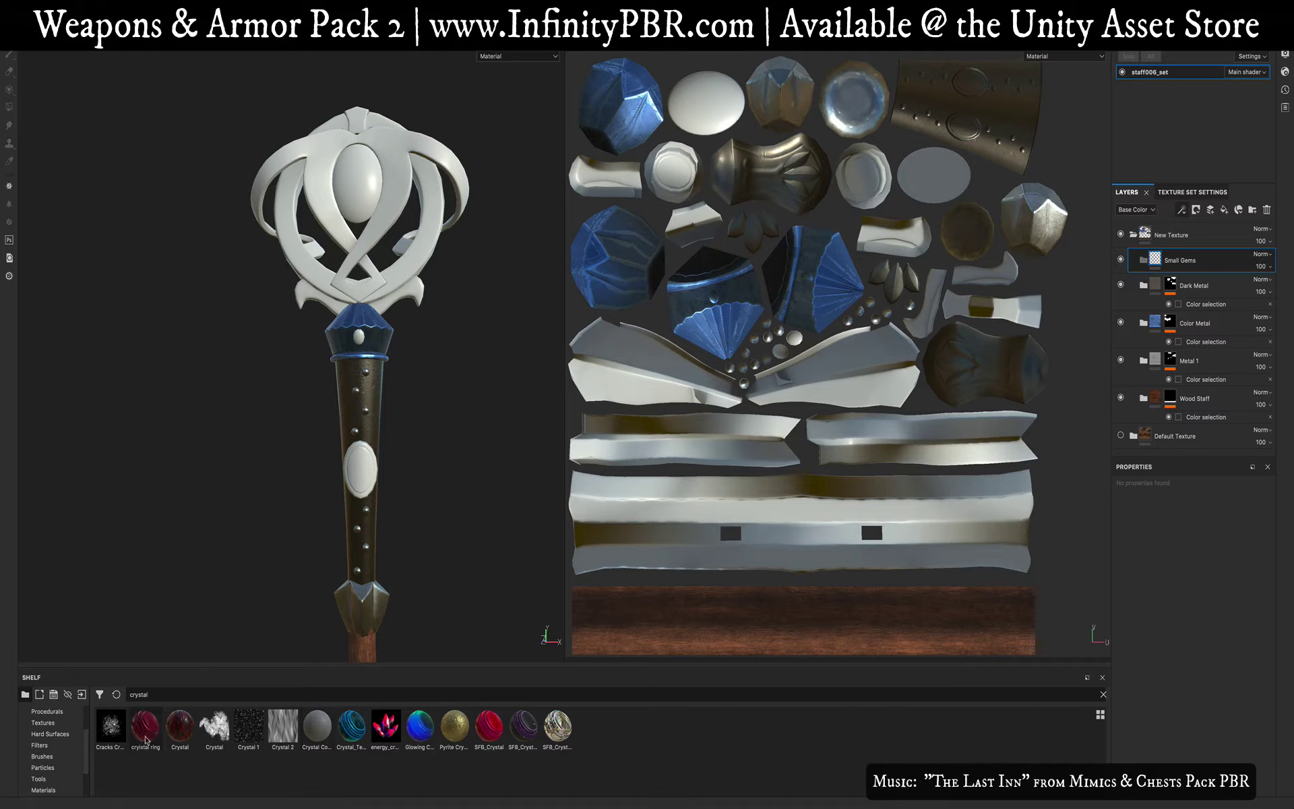
Step: Add the Crystal material to the Small Gems folder
mouse_move(173, 737)
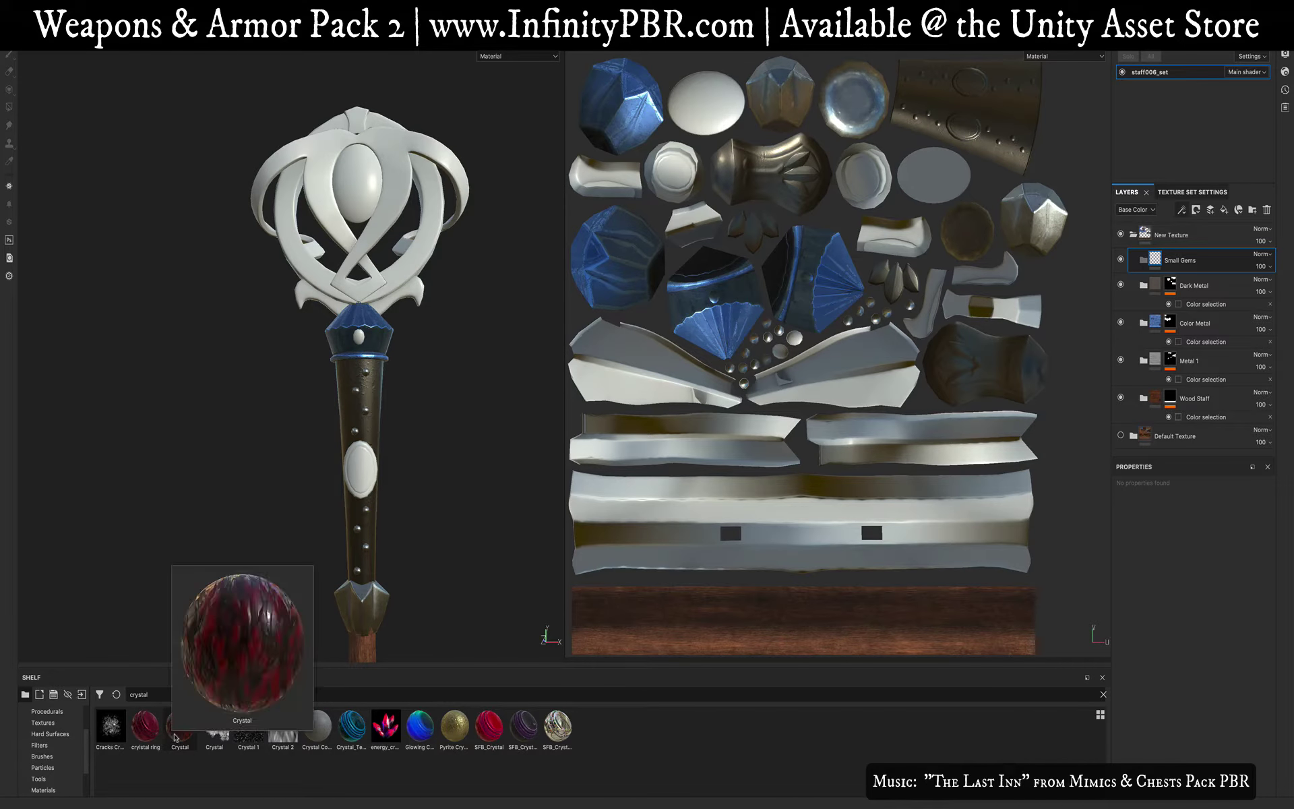
left_click_drag(178, 736, 1206, 263)
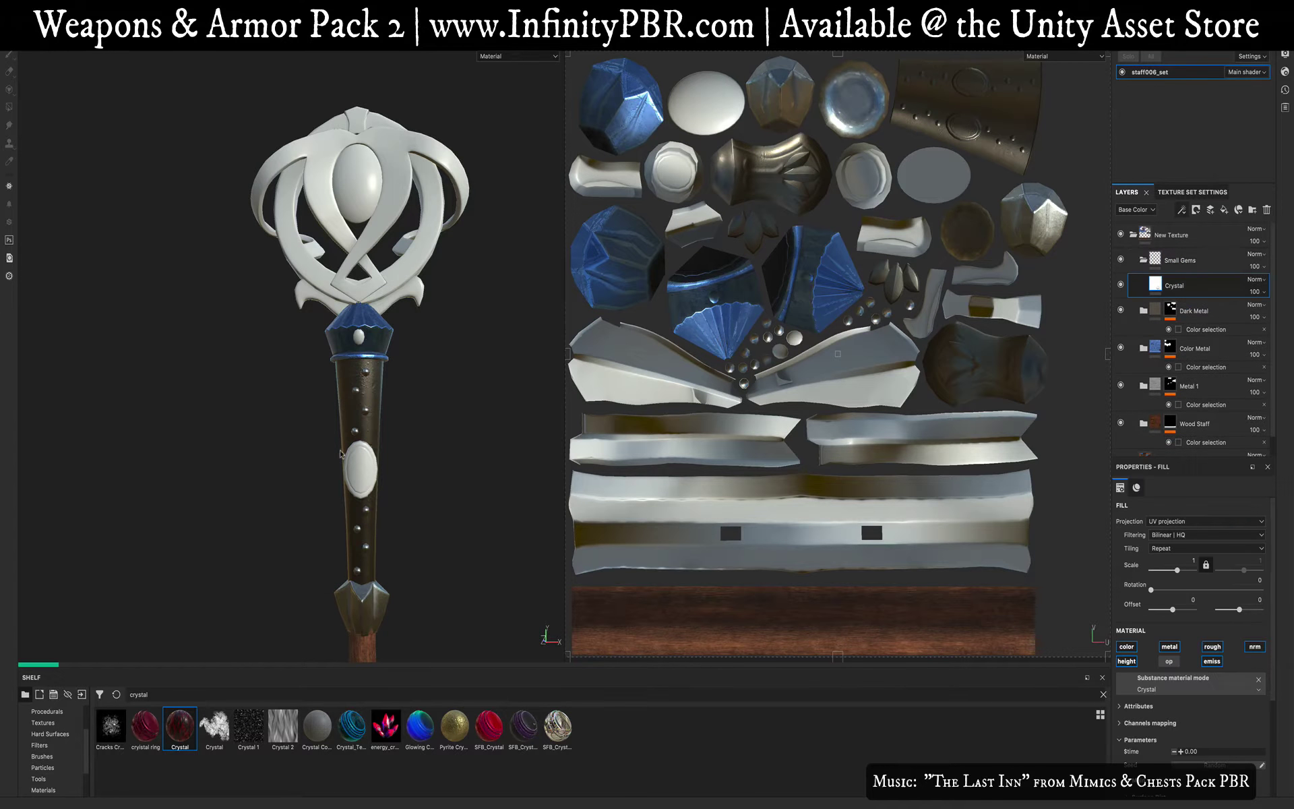
left_click(1183, 261)
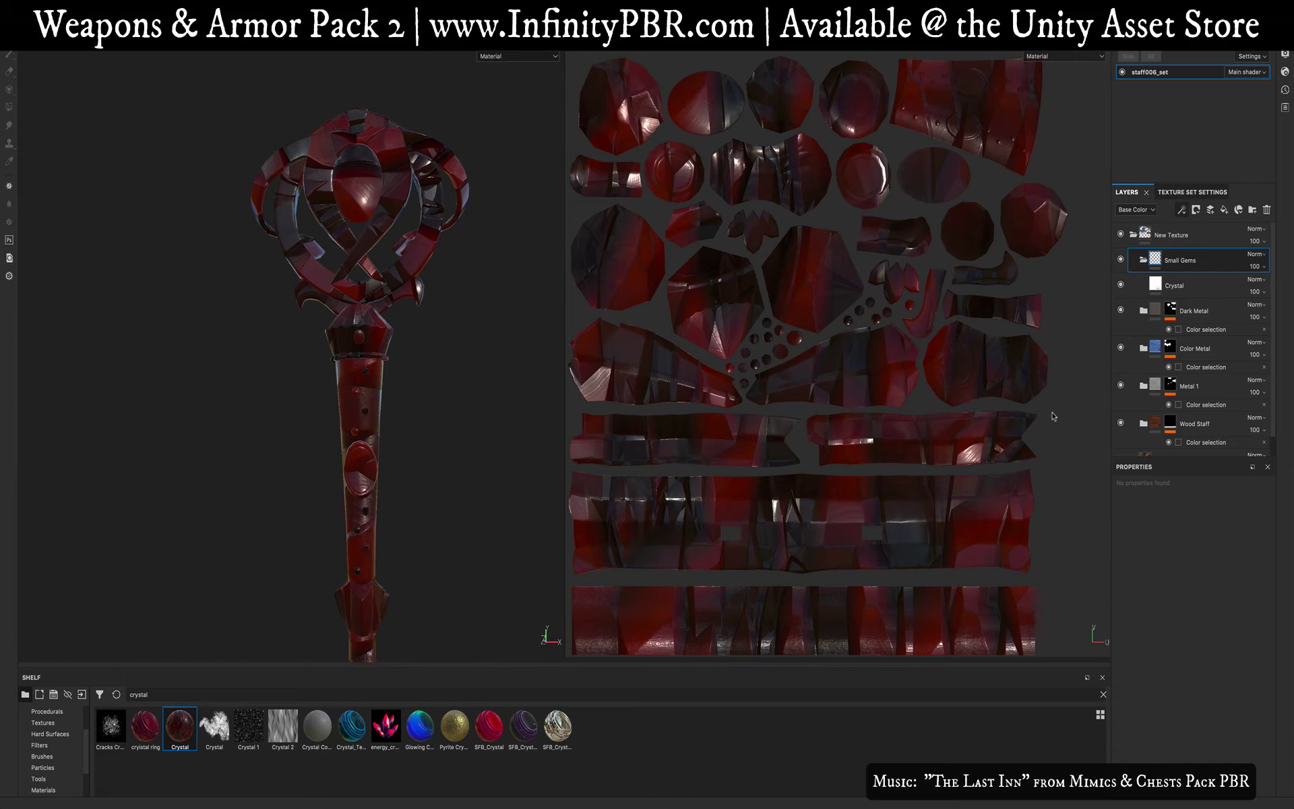
Step: Mask the Small Gems folder with a color selection, picking the blue ID of the collar gem and the magenta ID of the handle gem
right_click(1174, 260)
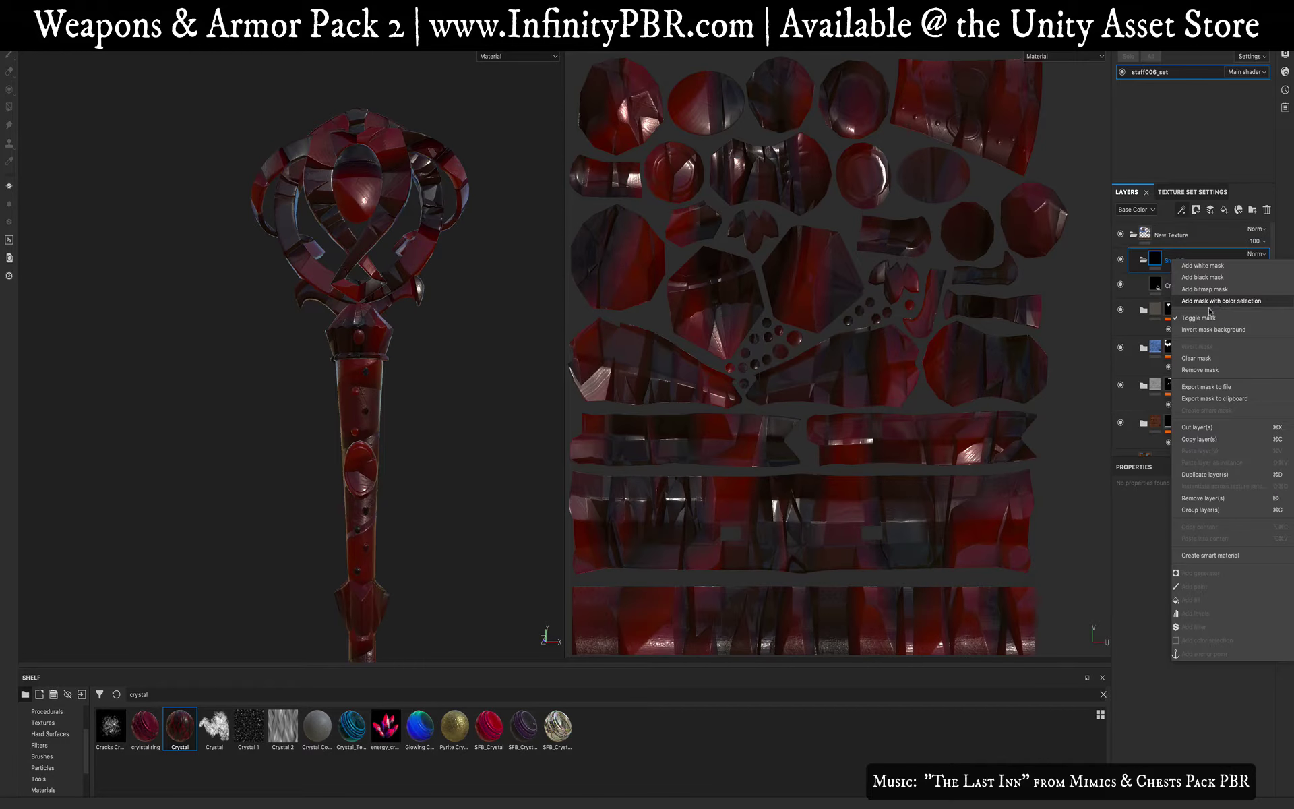
left_click(1221, 301)
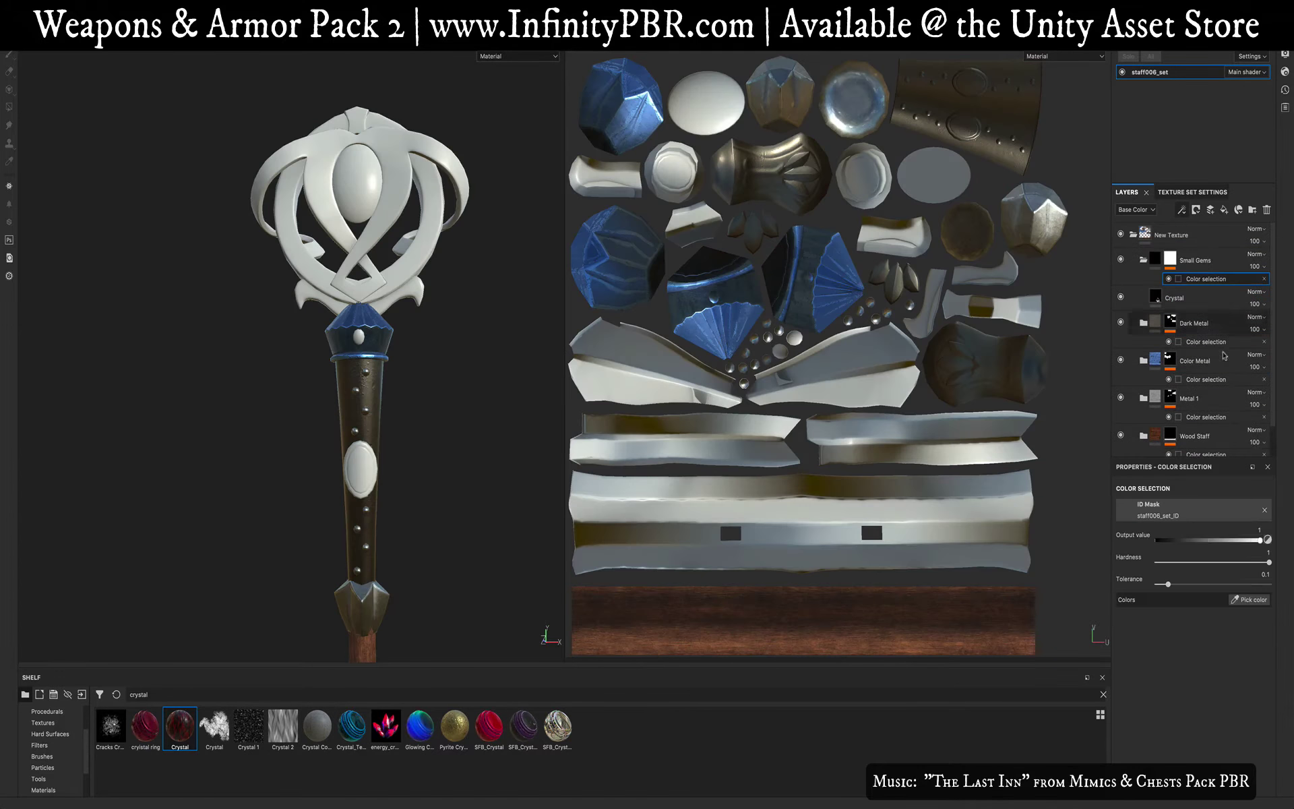
left_click(1250, 599)
left_click(360, 336)
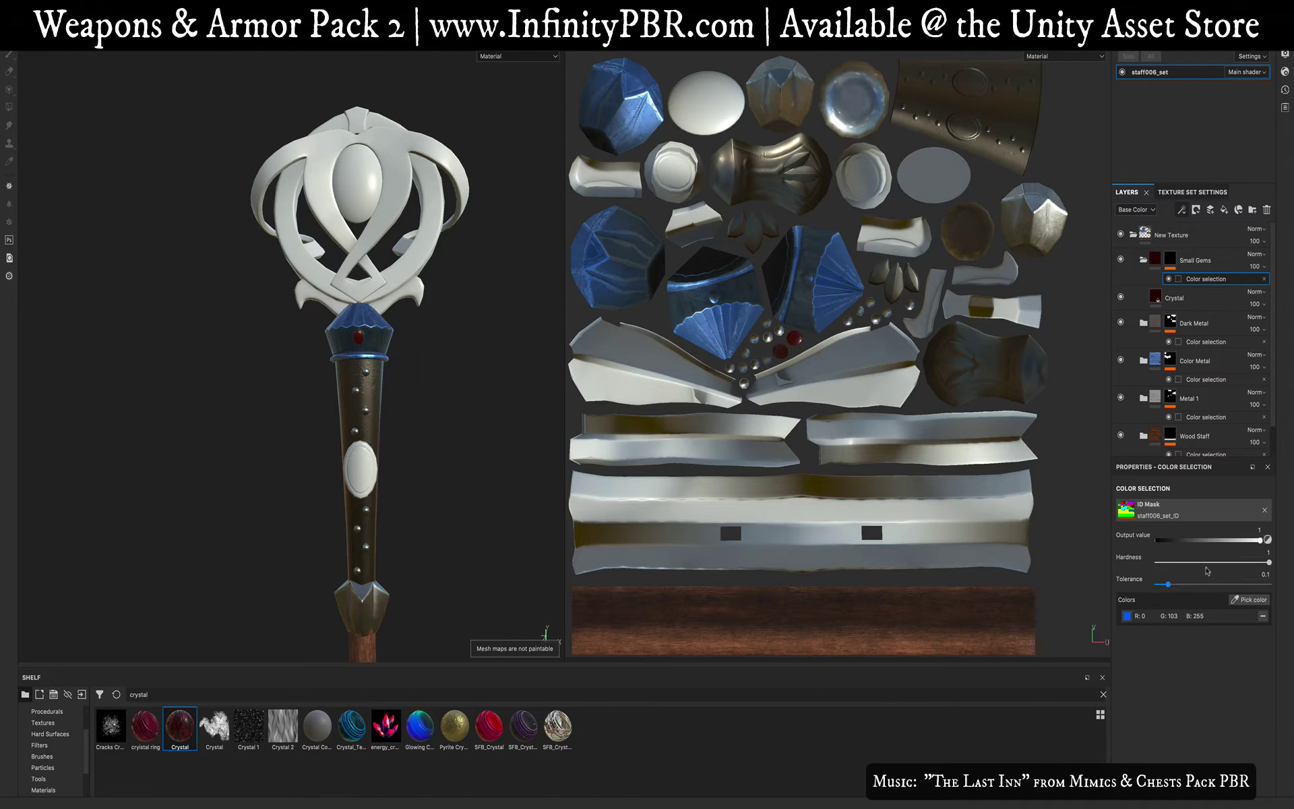
left_click(1239, 599)
left_click(383, 454)
Step: Set the Crystal layer's scale to 5 and examine the gems on the handle
scroll(366, 507, "up", 3)
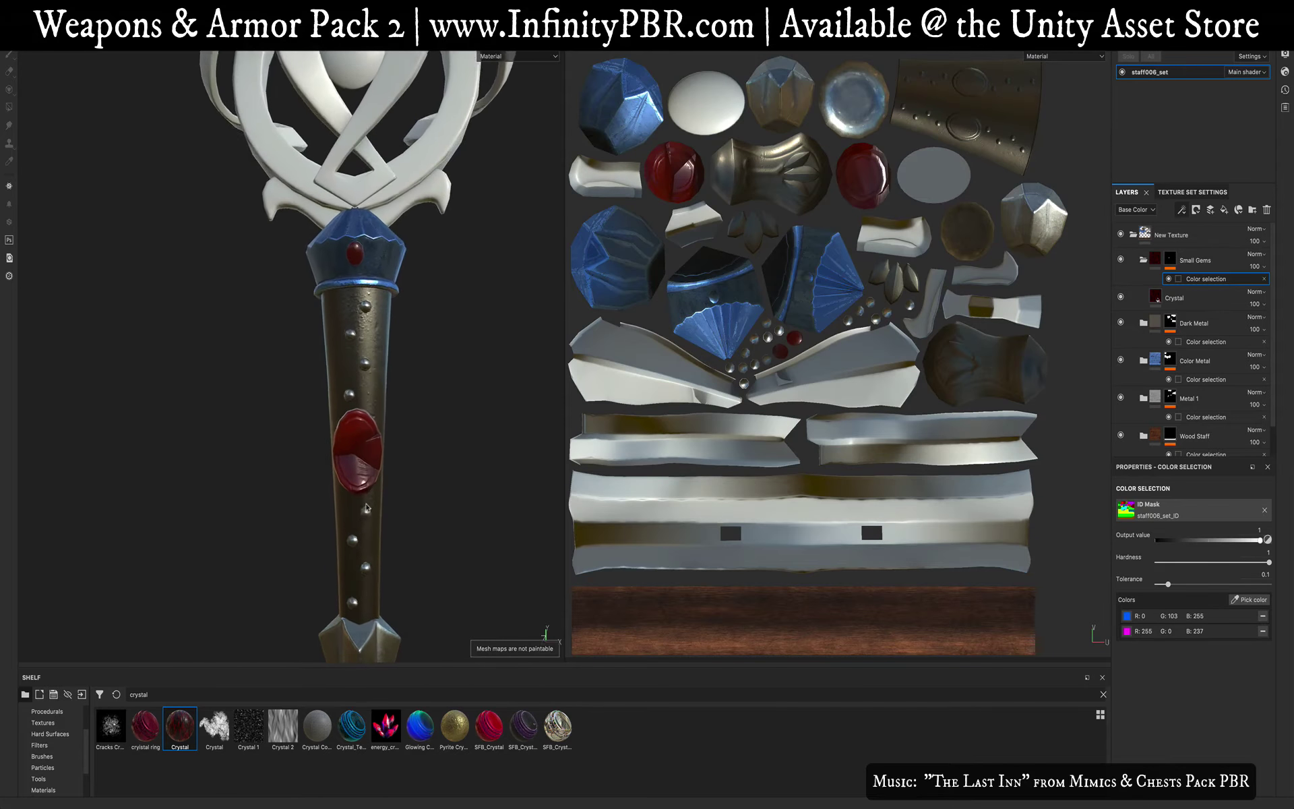
left_click_drag(366, 507, 396, 485, "alt")
left_click(1172, 298)
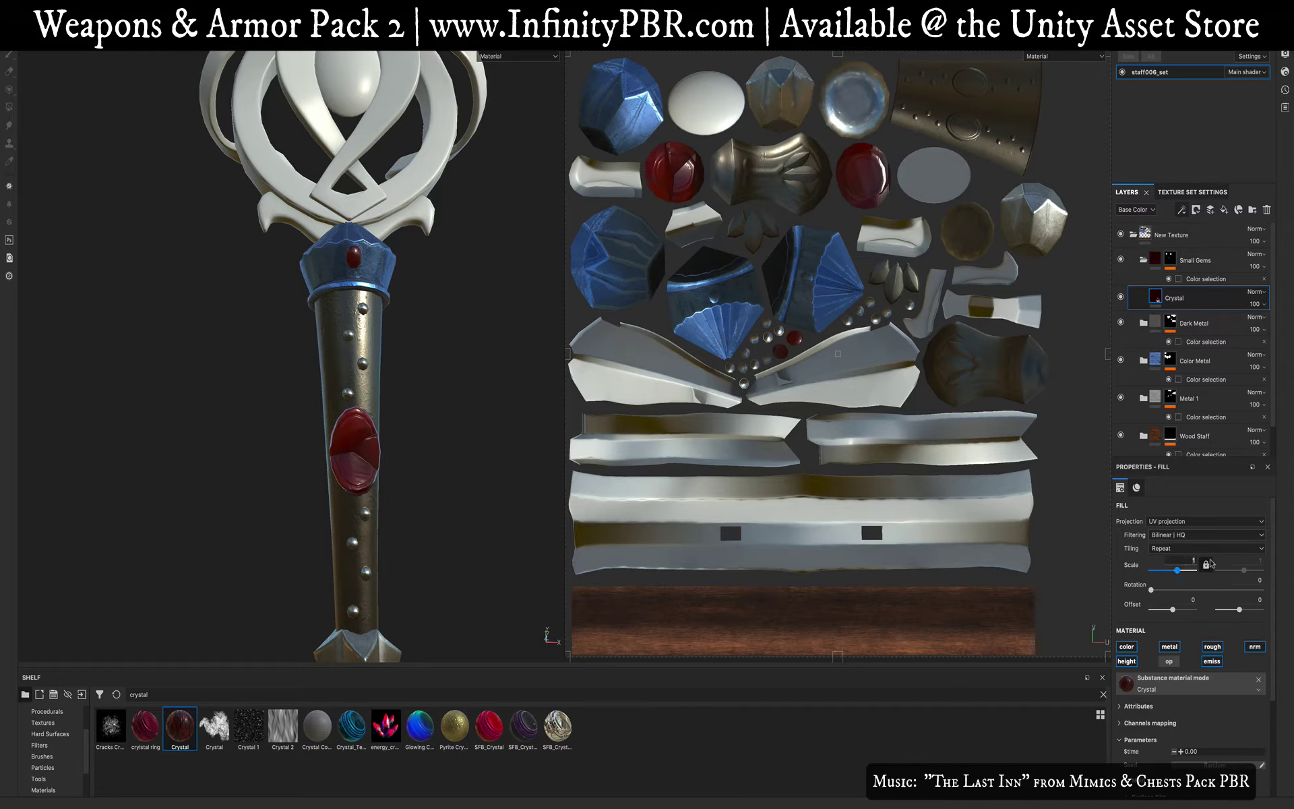
key("Return")
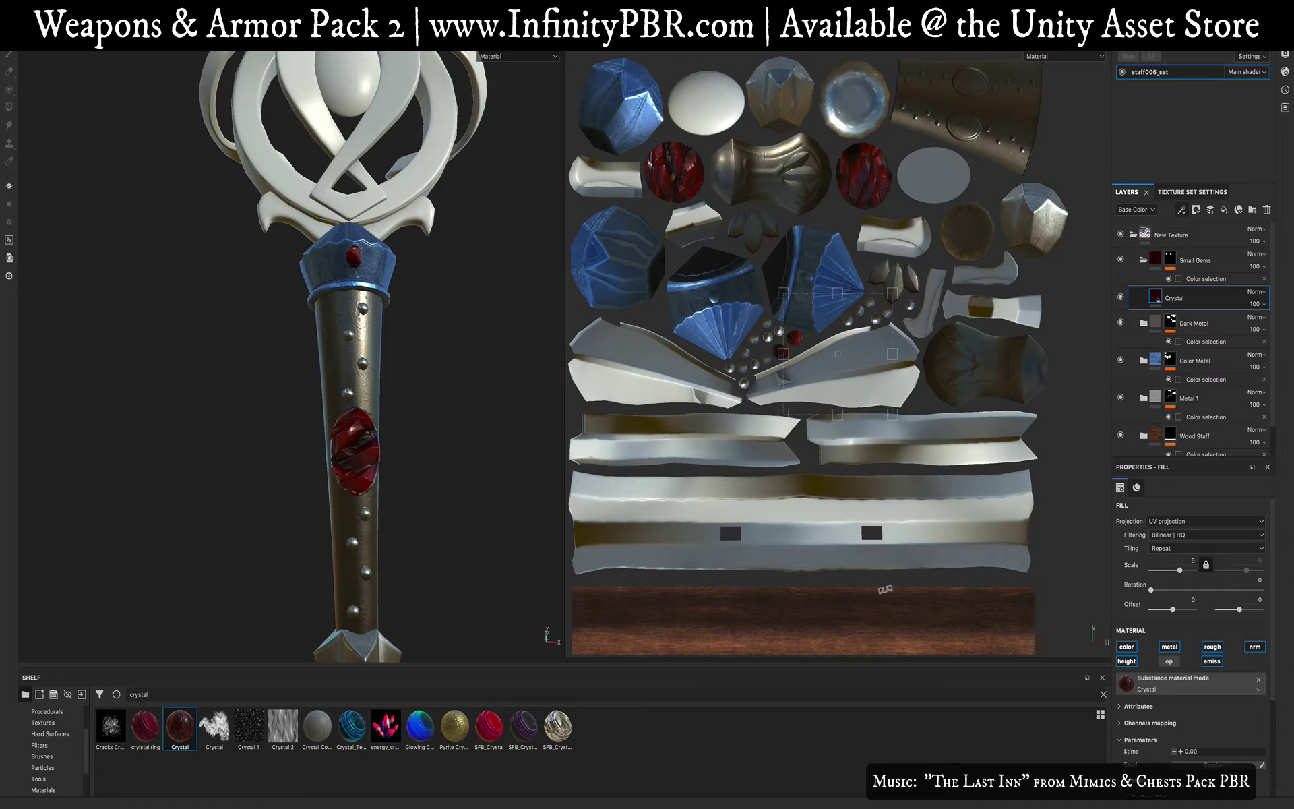
key("f")
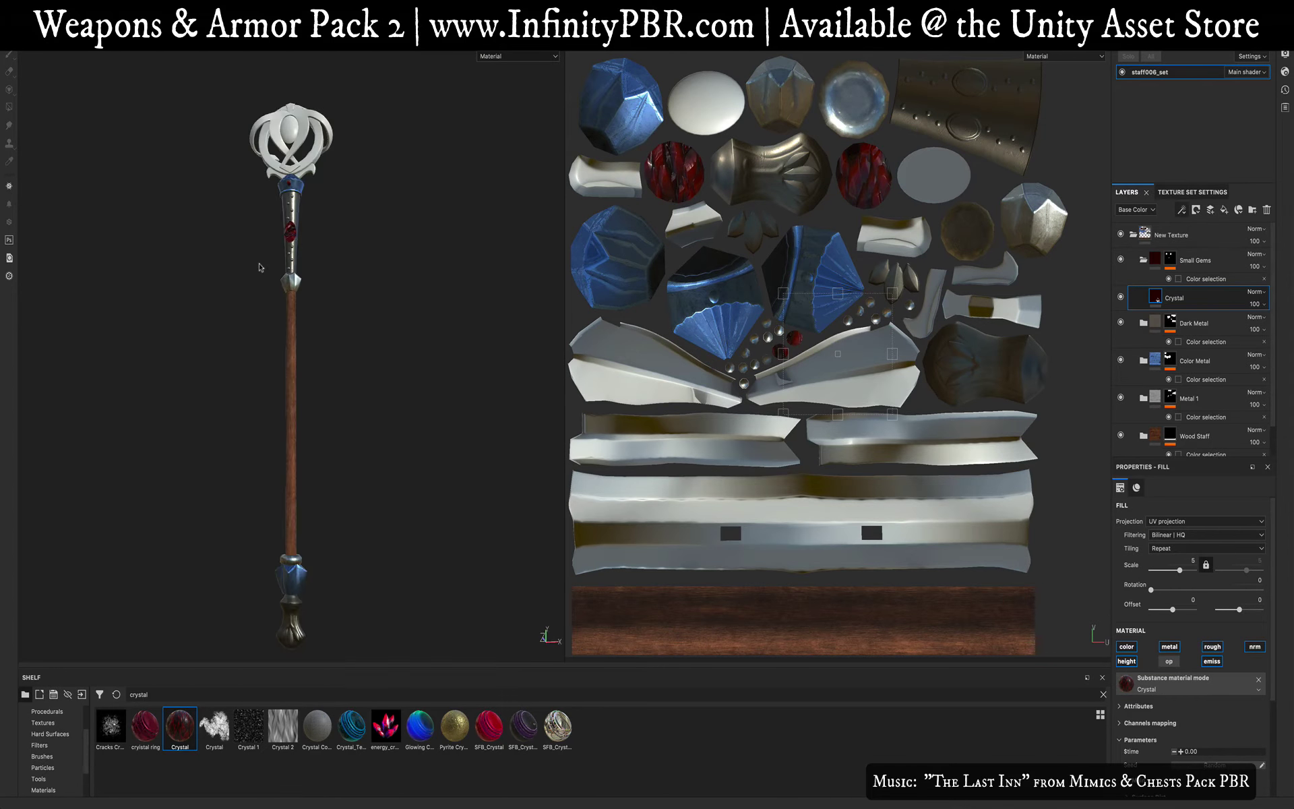
scroll(259, 268, "up", 5)
middle_click_drag(330, 285, 407, 529, "alt")
scroll(407, 529, "up", 2)
left_click_drag(394, 465, 310, 508, "alt")
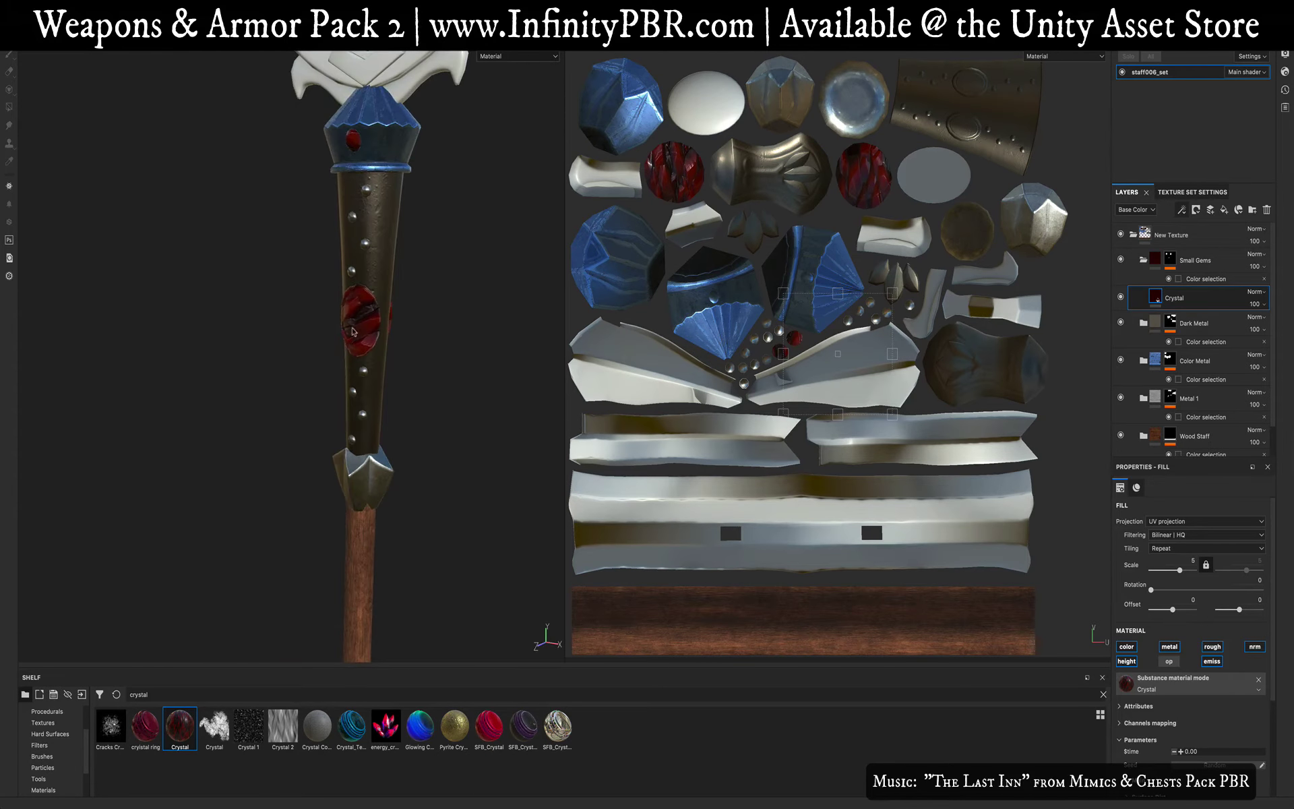
Step: Try replacing the Crystal layer with the Pyrite Crystal material in the Small Gems folder, and undo adding it
left_click(1266, 210)
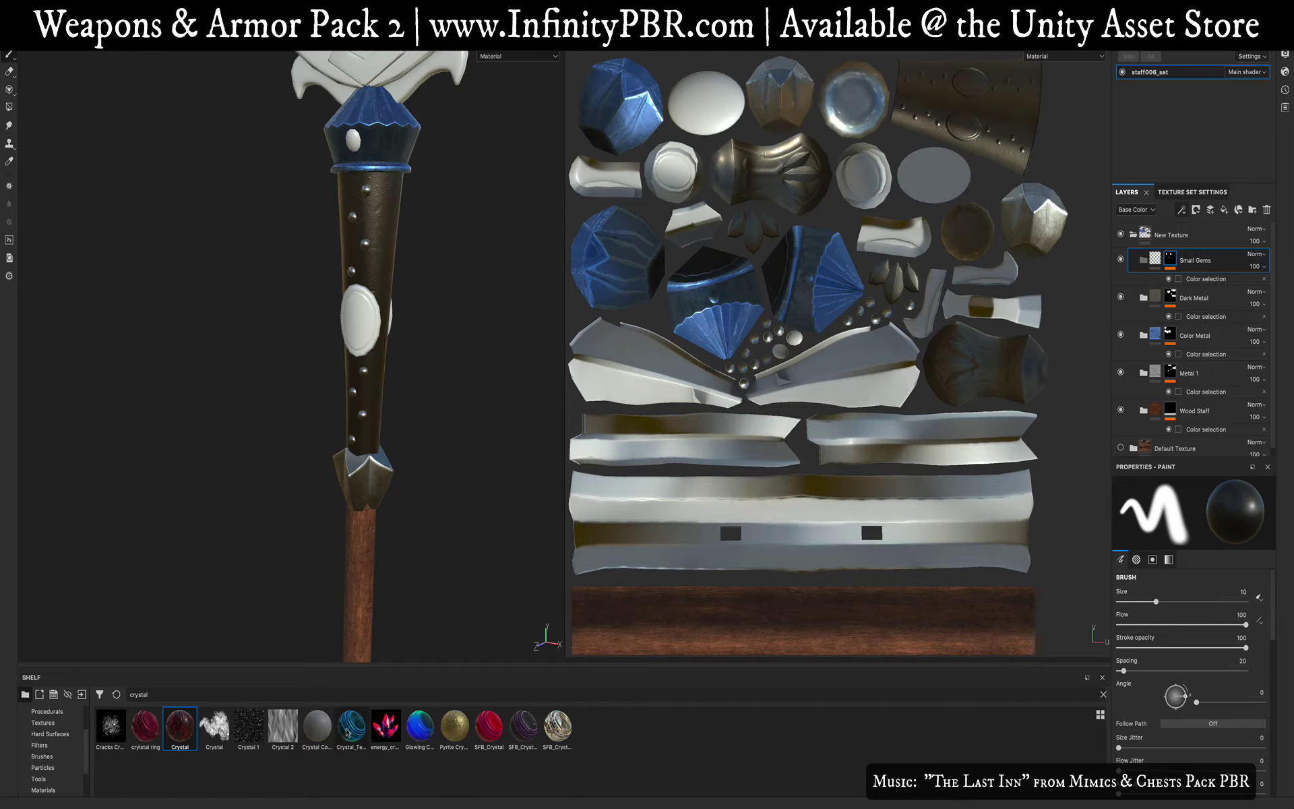
left_click_drag(449, 737, 1153, 324)
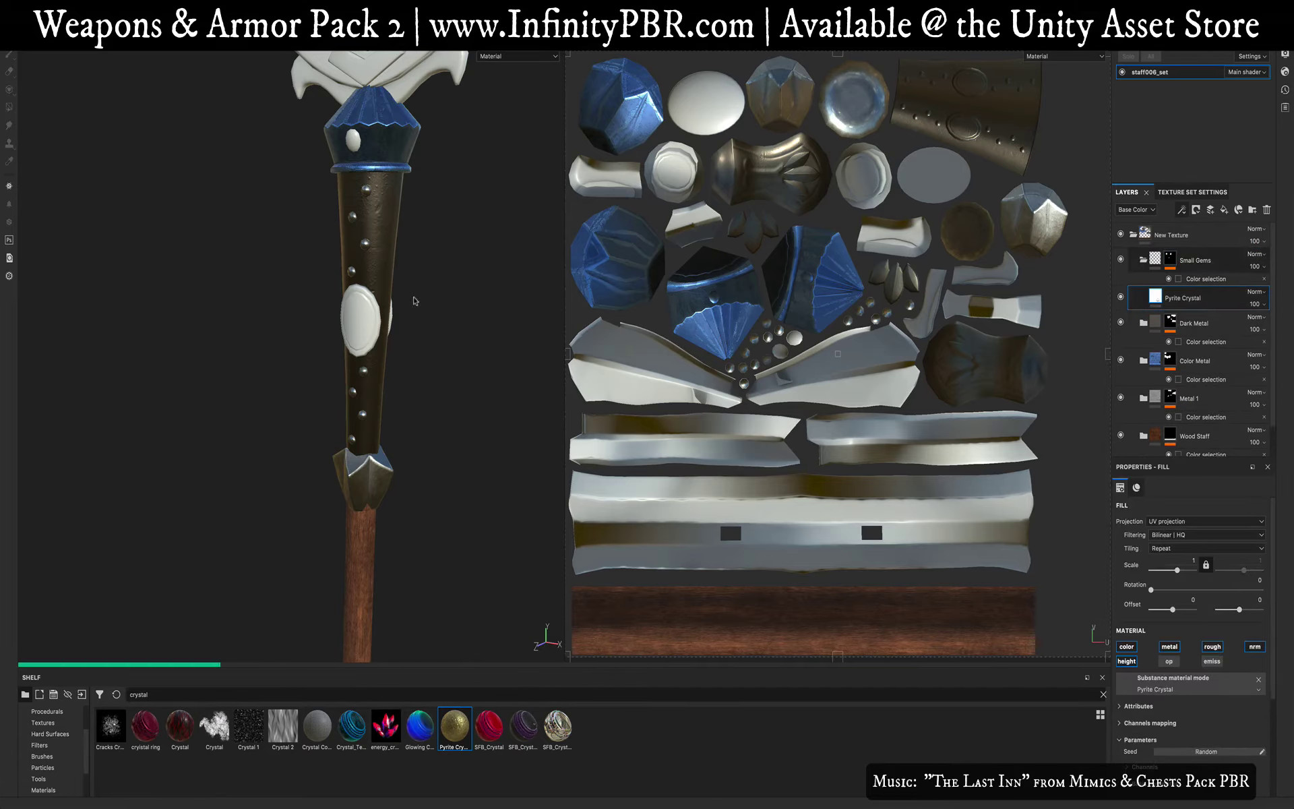
left_click_drag(354, 402, 474, 378, "alt")
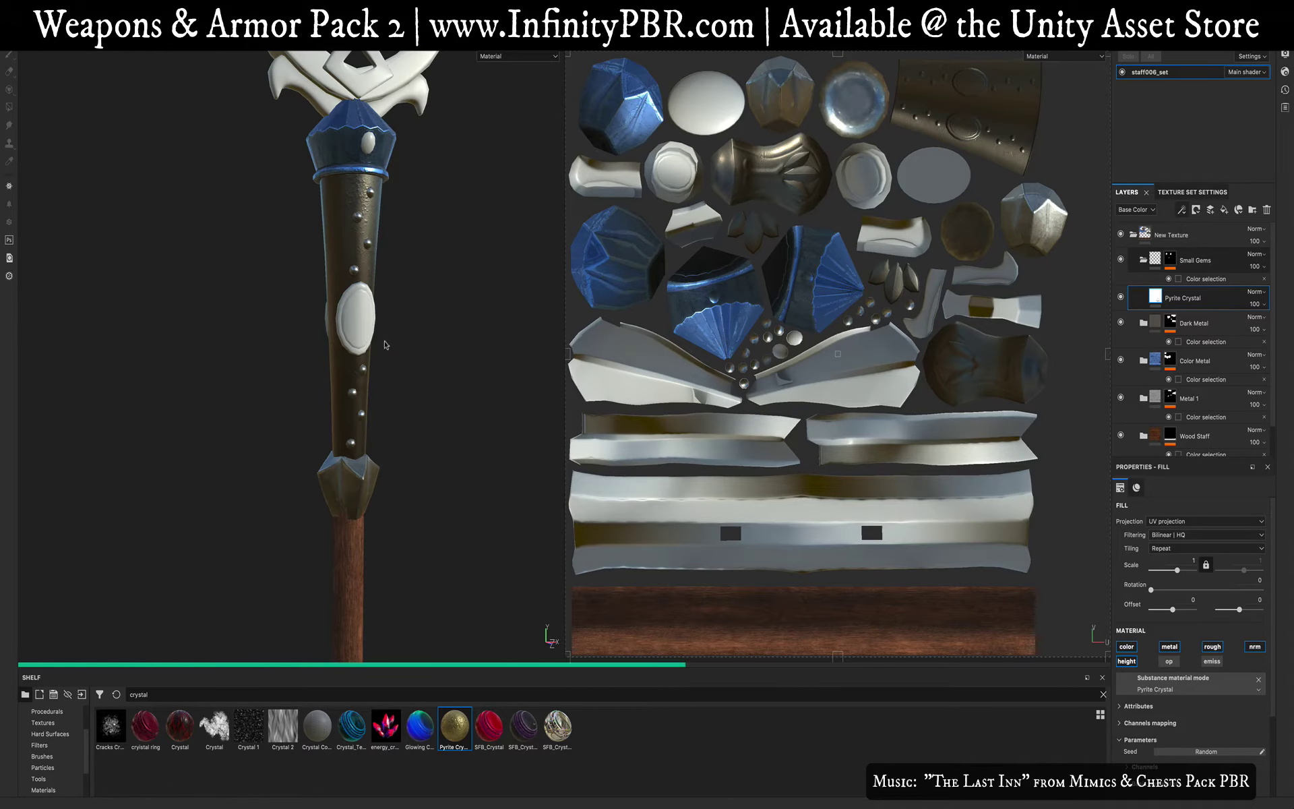
left_click_drag(385, 345, 335, 350, "alt")
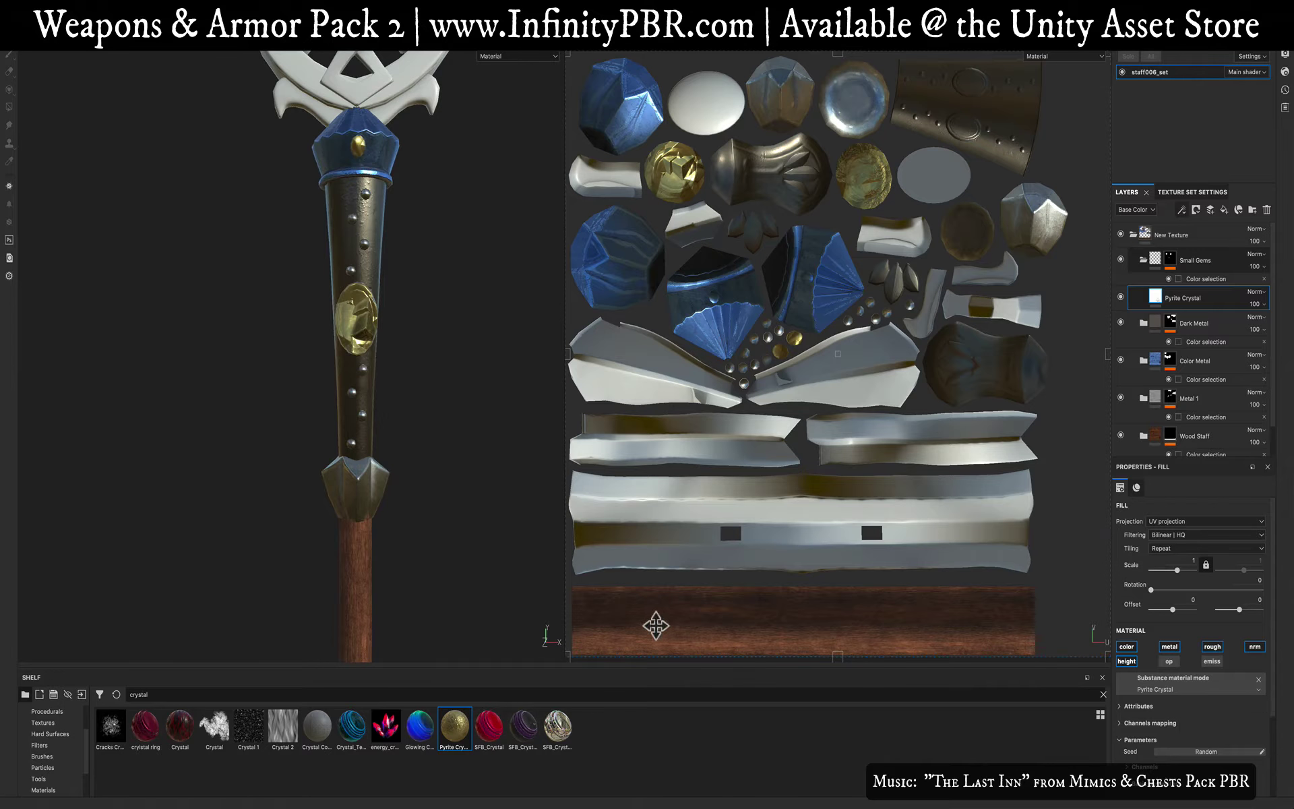
key("ctrl+z")
Step: Add the SFB_Crystals smart material to the Small Gems folder and examine the large gem on the handle
left_click_drag(554, 733, 1209, 262)
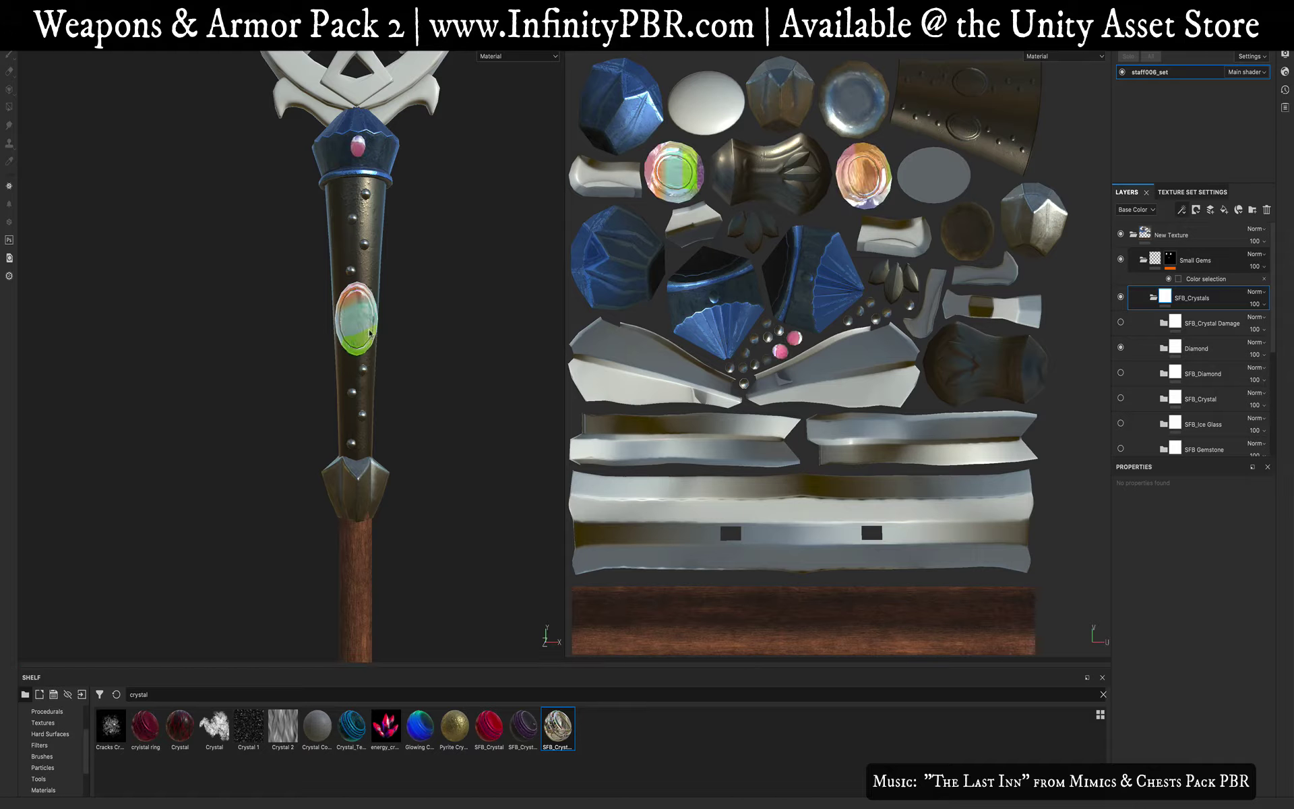
middle_click_drag(368, 331, 342, 393, "alt")
scroll(336, 385, "up", 4)
left_click_drag(335, 384, 431, 573, "alt")
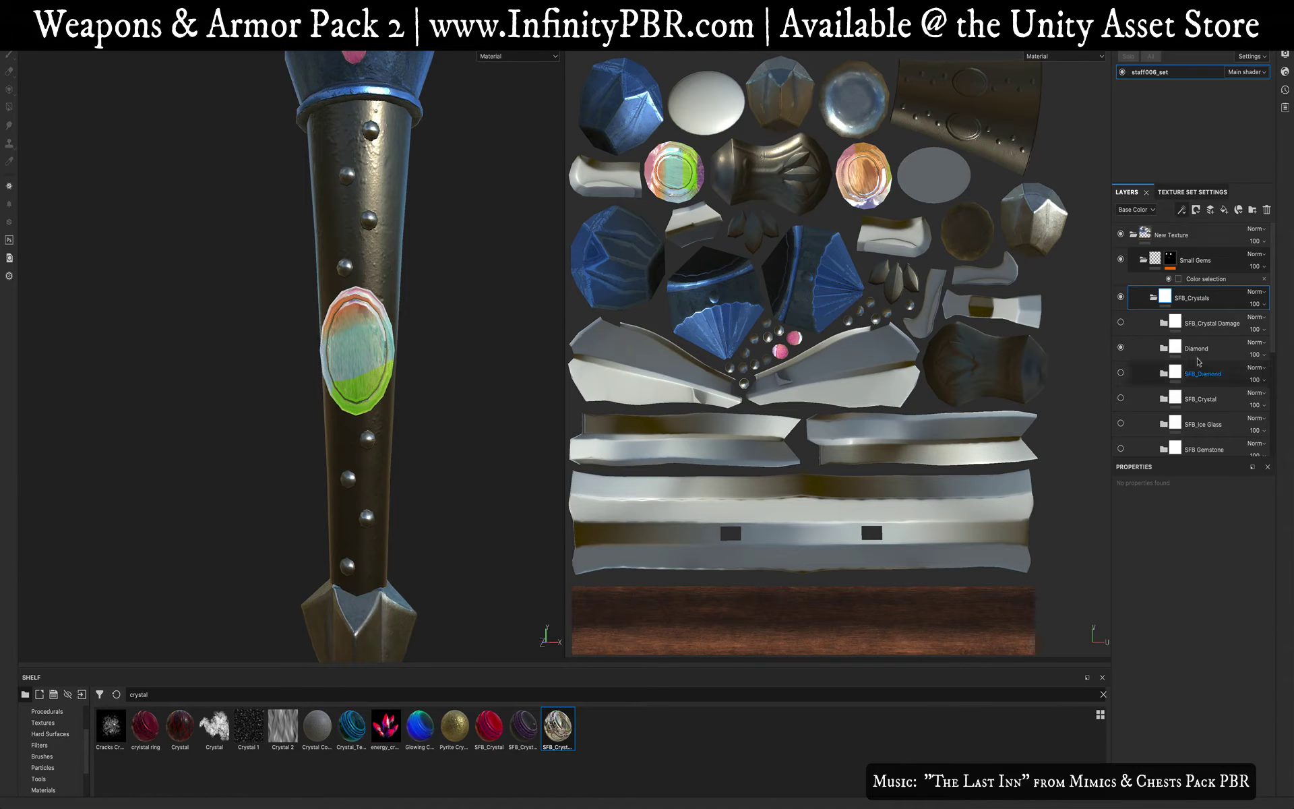
Step: Try the SFB_Crystal Damage, Diamond and SFB_Diamond variants of the SFB_Crystals material on the handle gem by toggling their visibility
left_click(1153, 298)
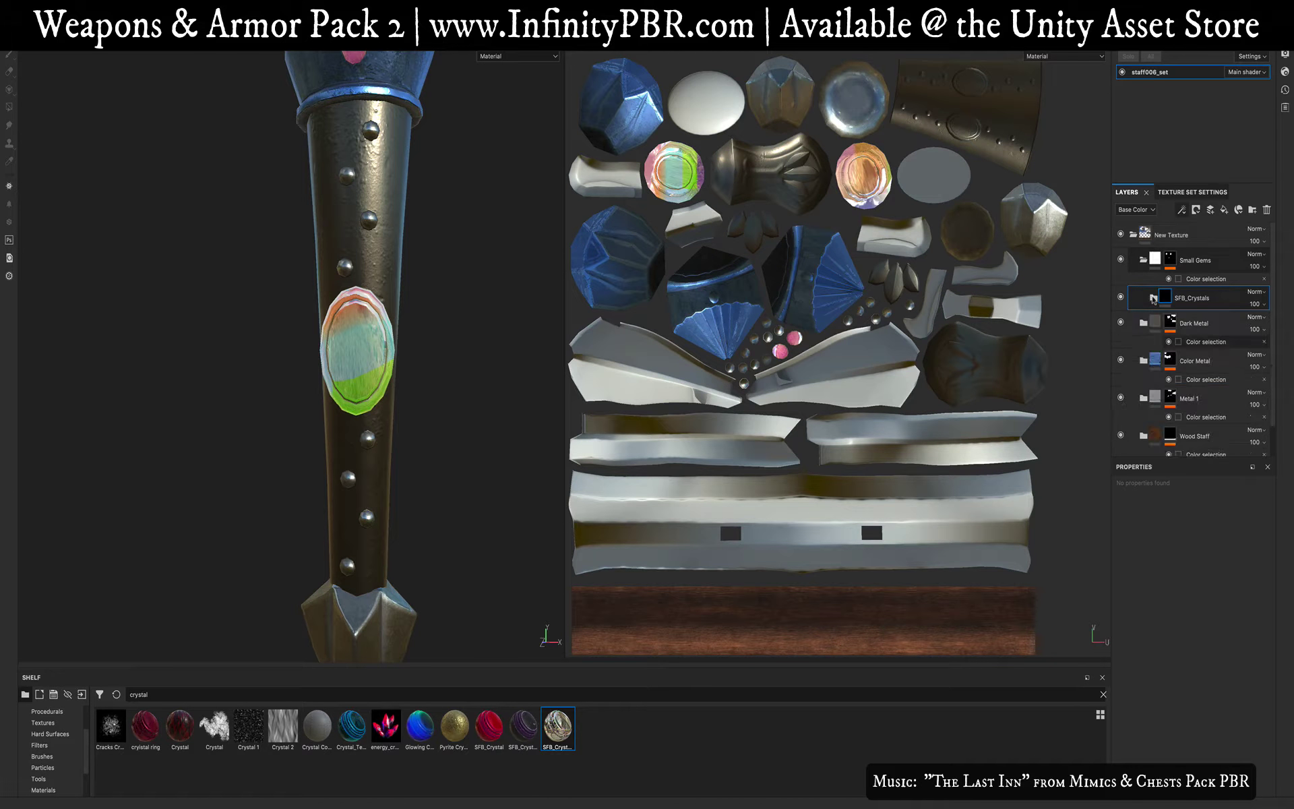
left_click(1154, 297)
scroll(1206, 378, "down", 2)
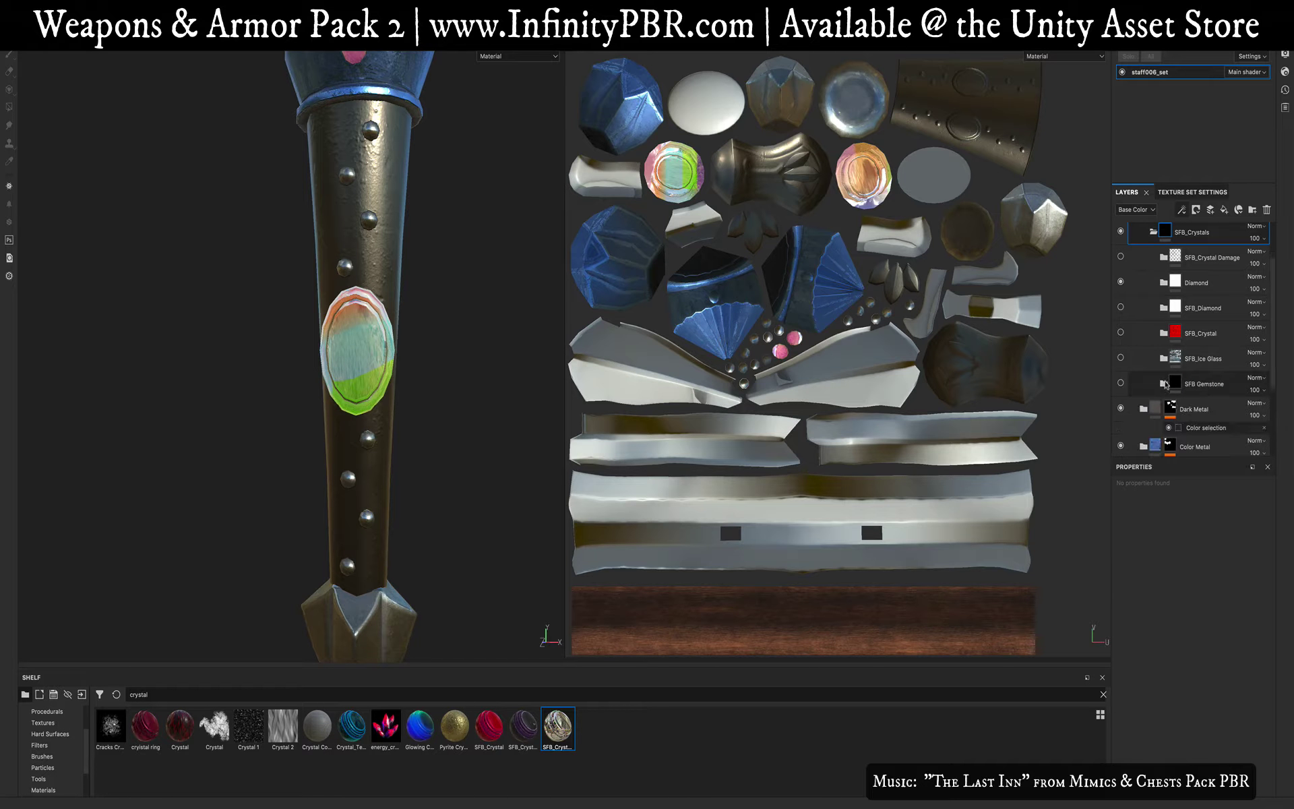
scroll(1165, 384, "up", 2)
left_click(1120, 331)
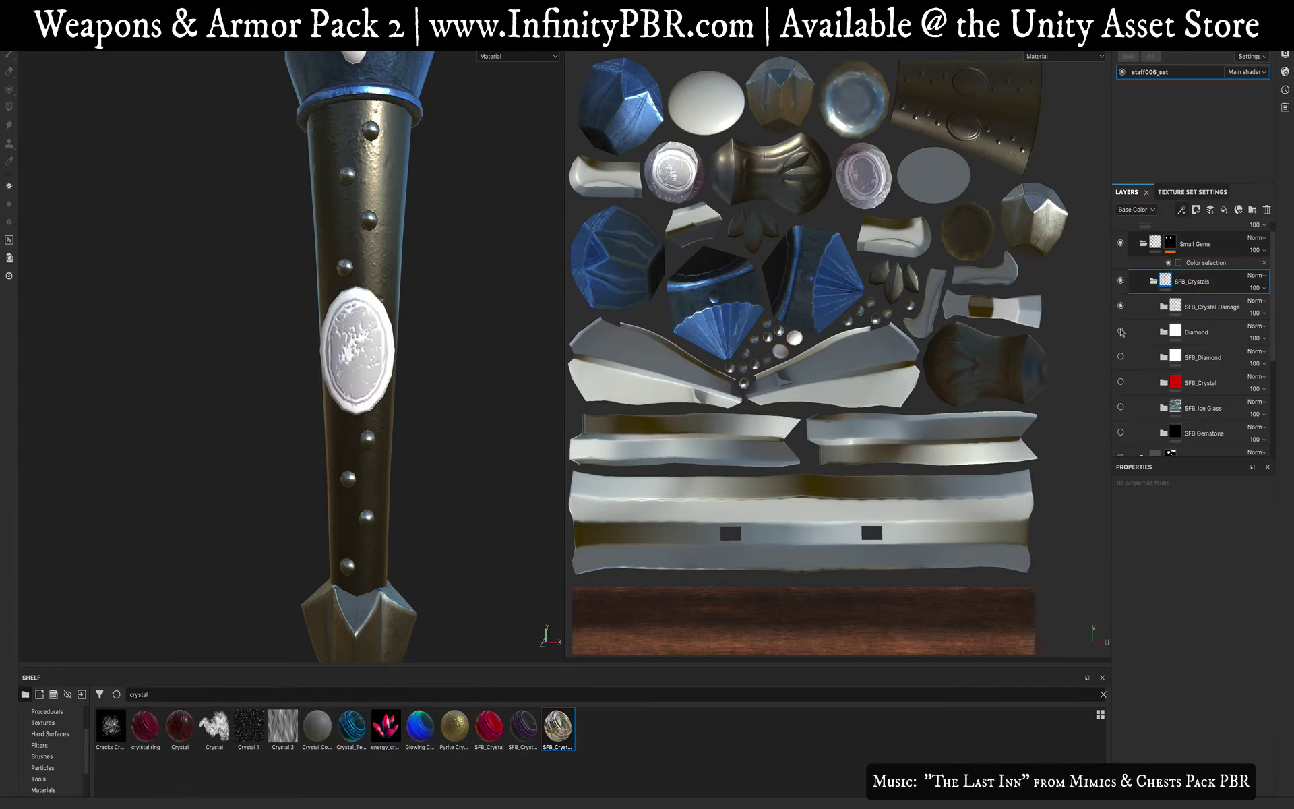
left_click(1120, 331)
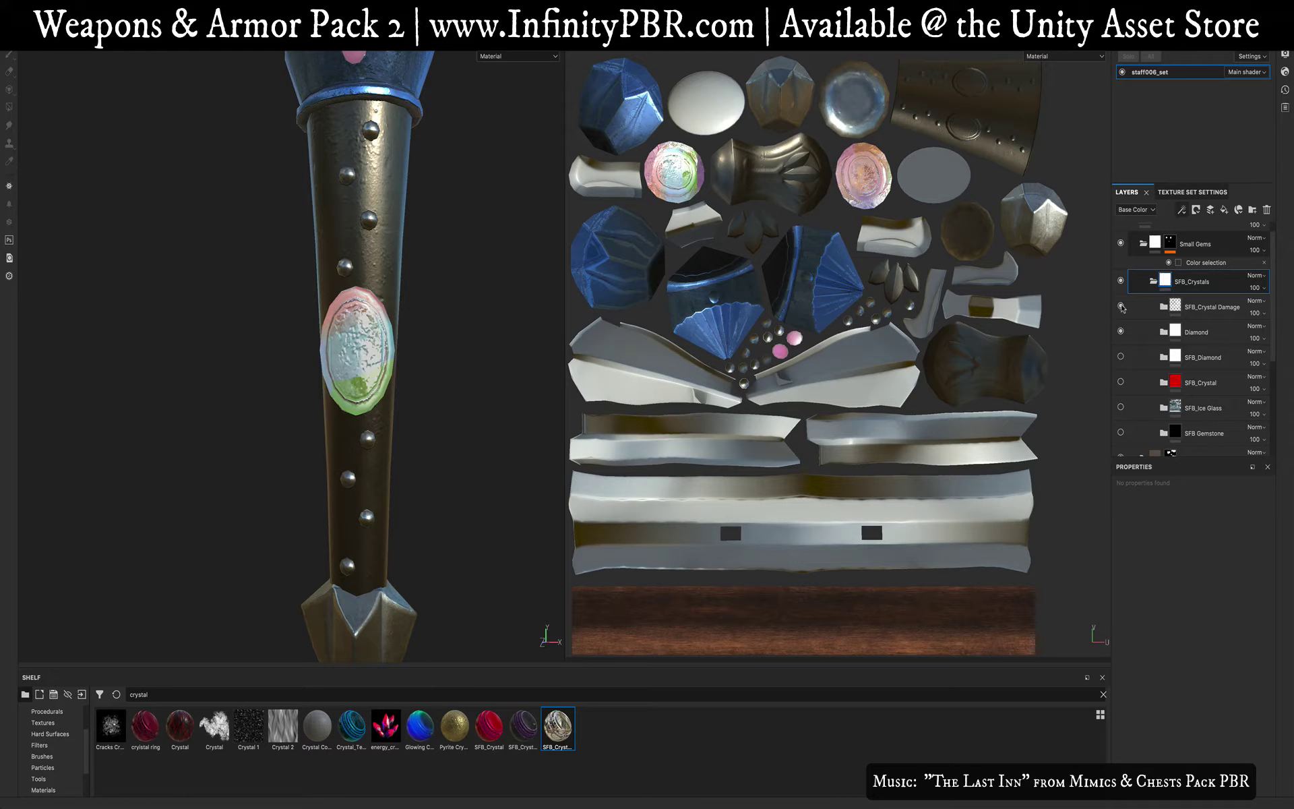
left_click(1120, 306)
left_click(1119, 331)
left_click(1120, 356)
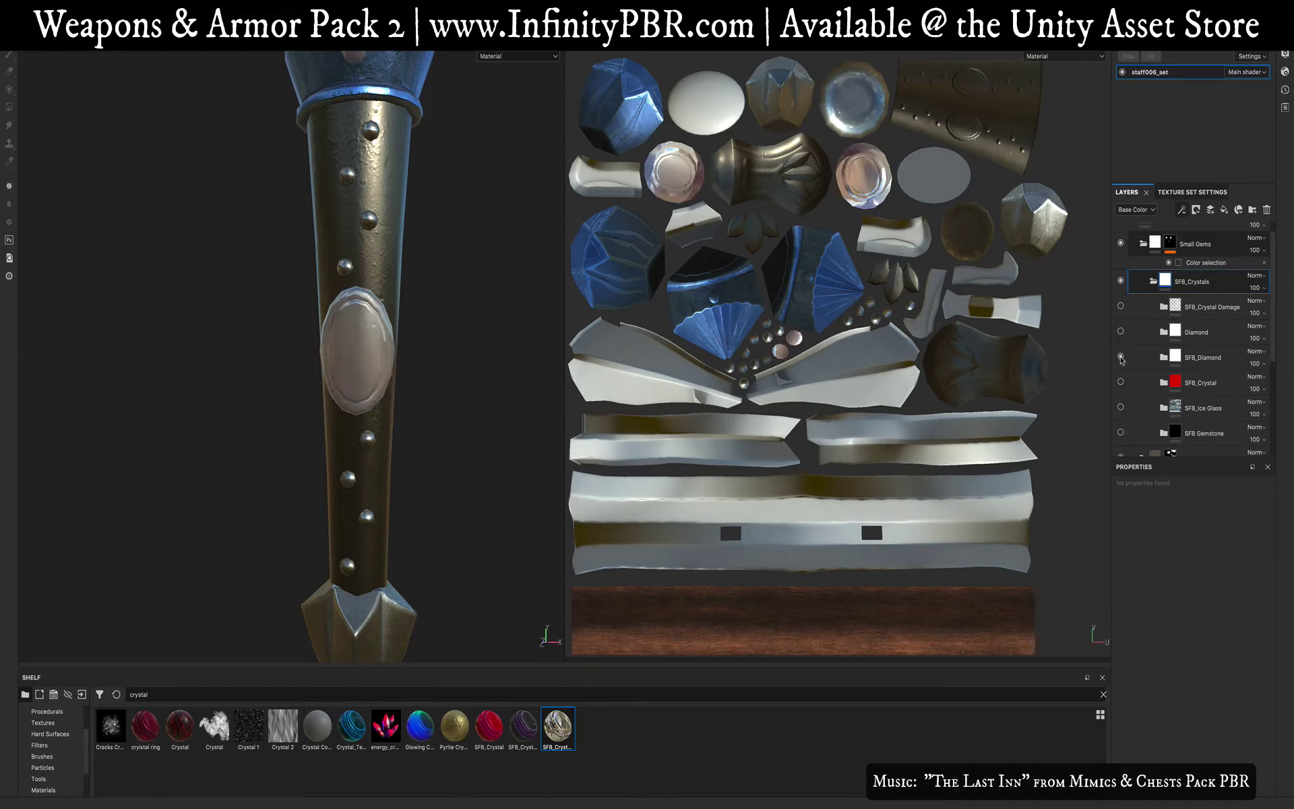
left_click_drag(495, 463, 297, 468, "alt")
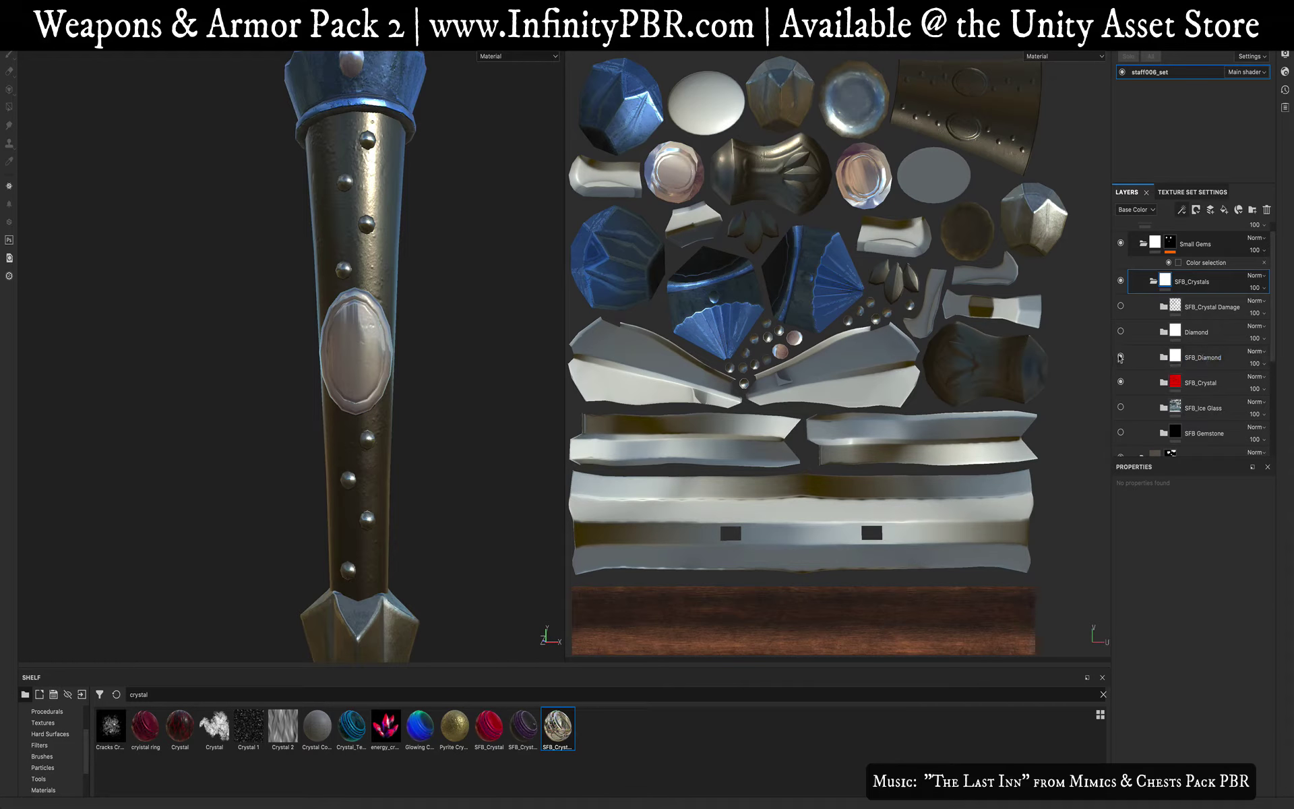
Step: Preview the SFB_Crystal and SFB_Ice Glass variants on the small gems, and leave only SFB Gemstone visible in SFB_Crystals
left_click(1120, 356)
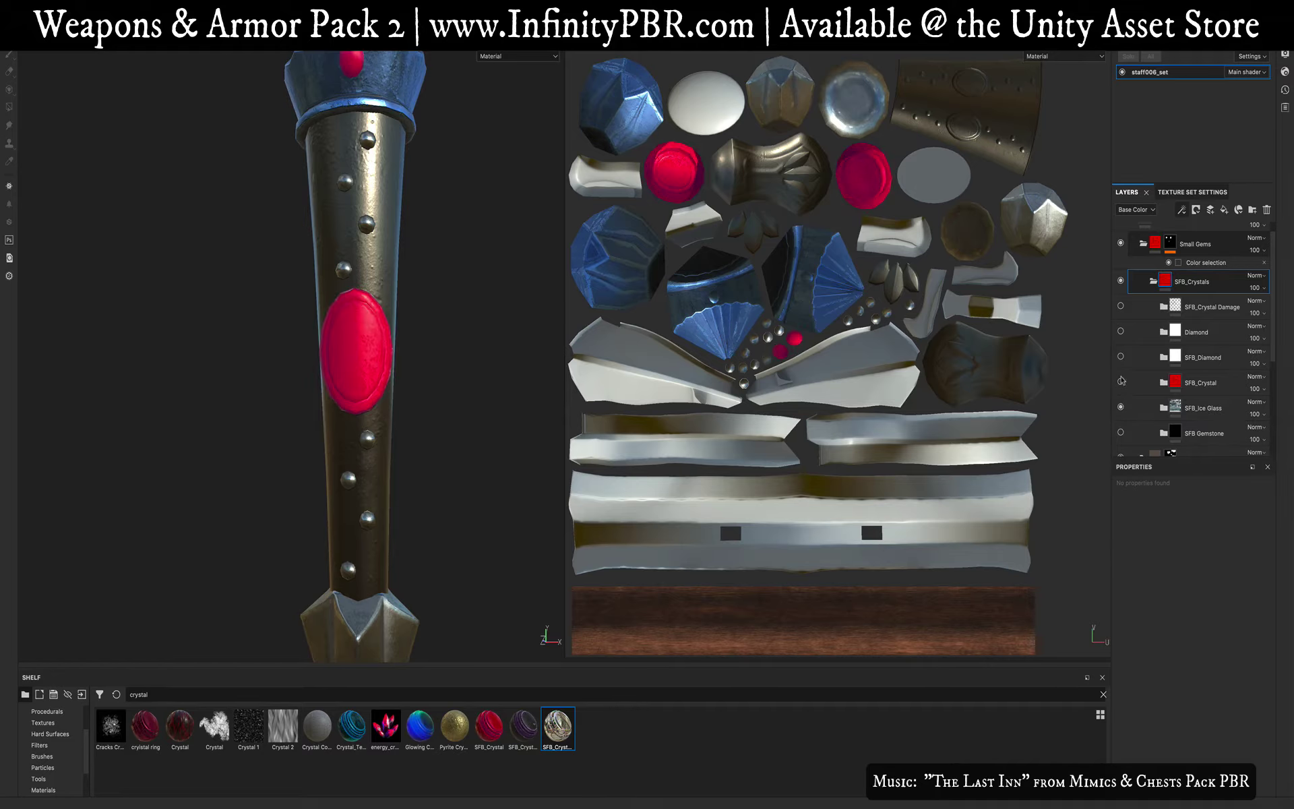
left_click(1120, 381)
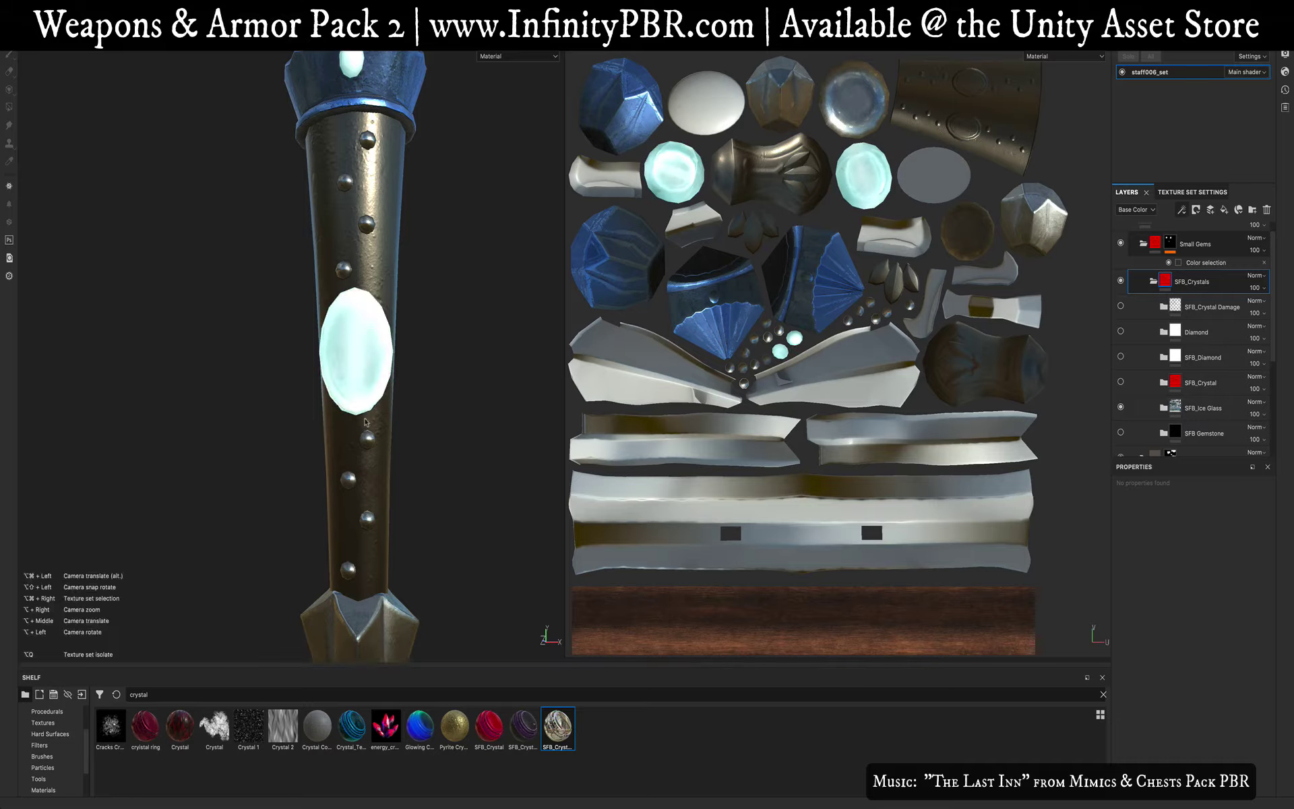
left_click_drag(364, 421, 292, 436, "alt")
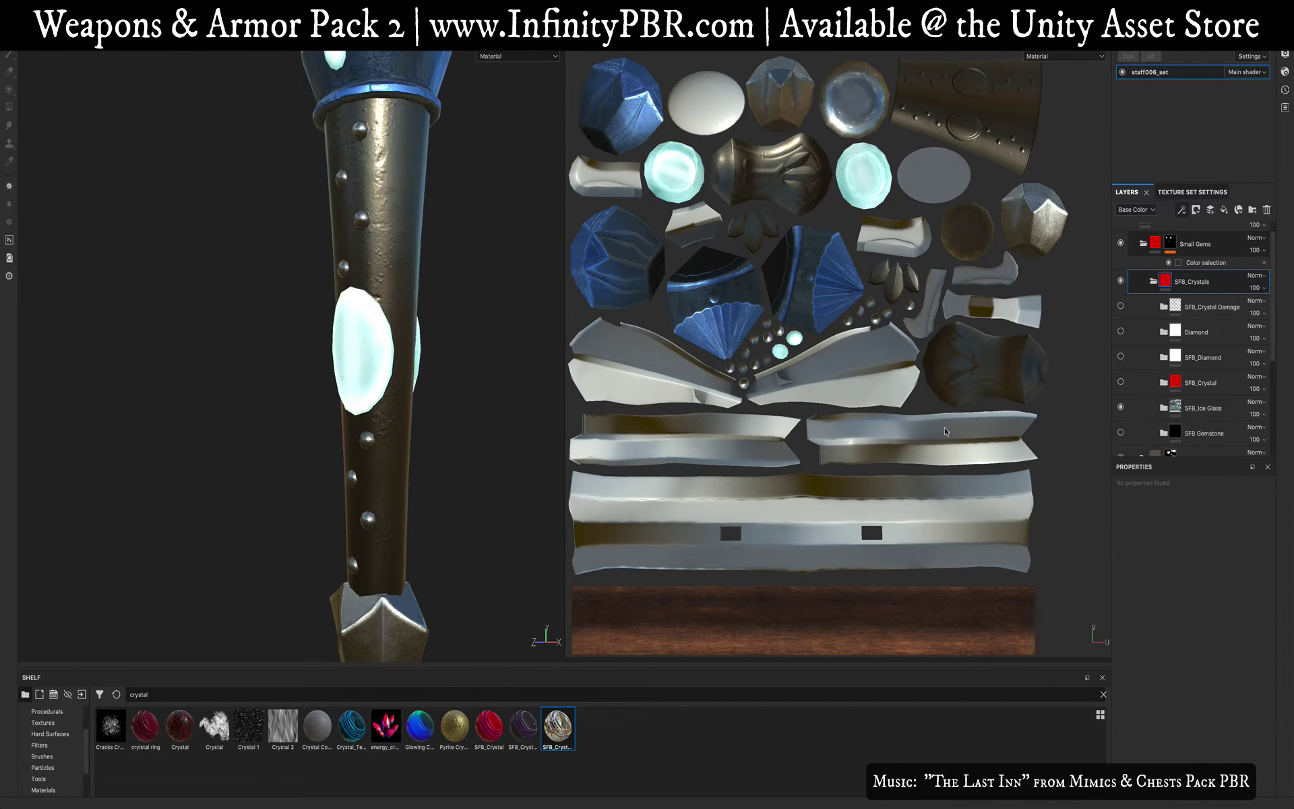
left_click(1121, 407)
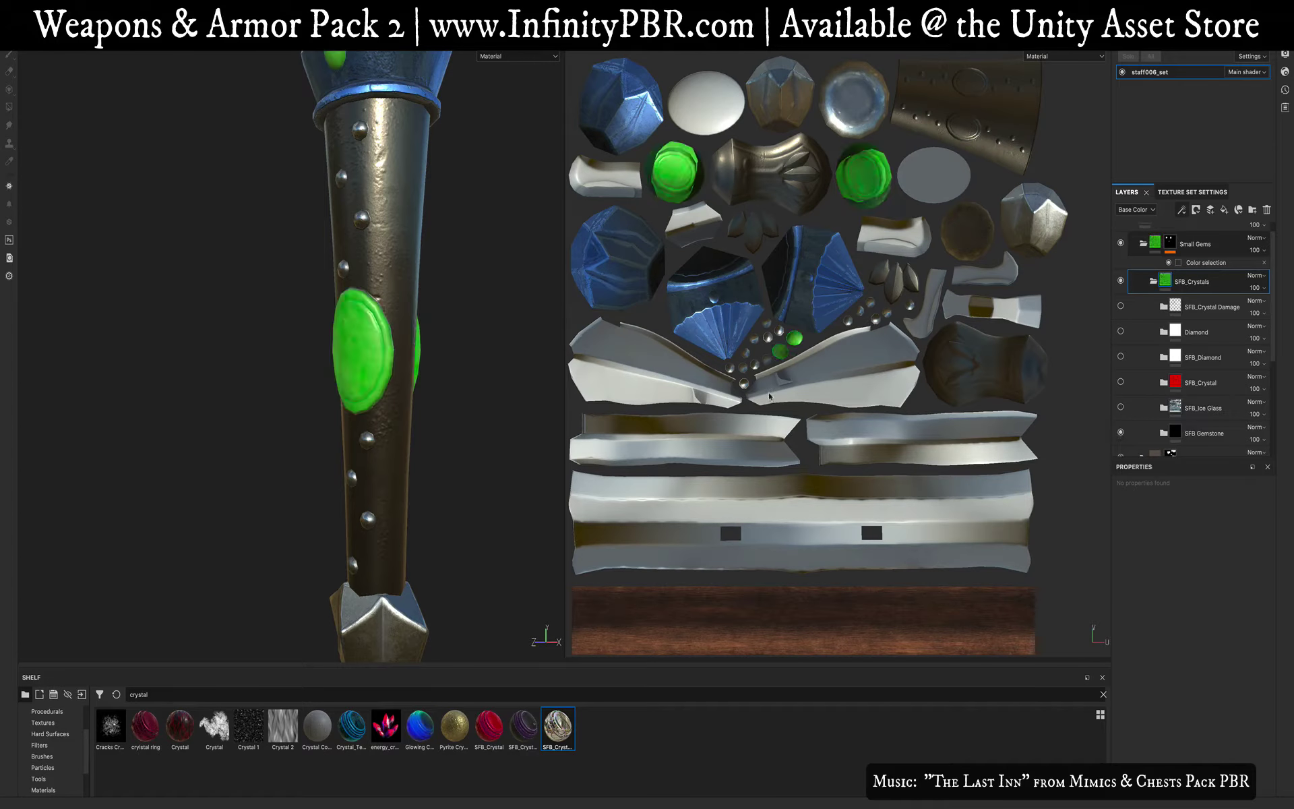
Step: Examine the green gemstone material on the handle gem, and check it briefly with SFB_Crystal Damage turned on and off
left_click_drag(304, 371, 385, 391, "alt")
key("f")
scroll(272, 217, "up", 5)
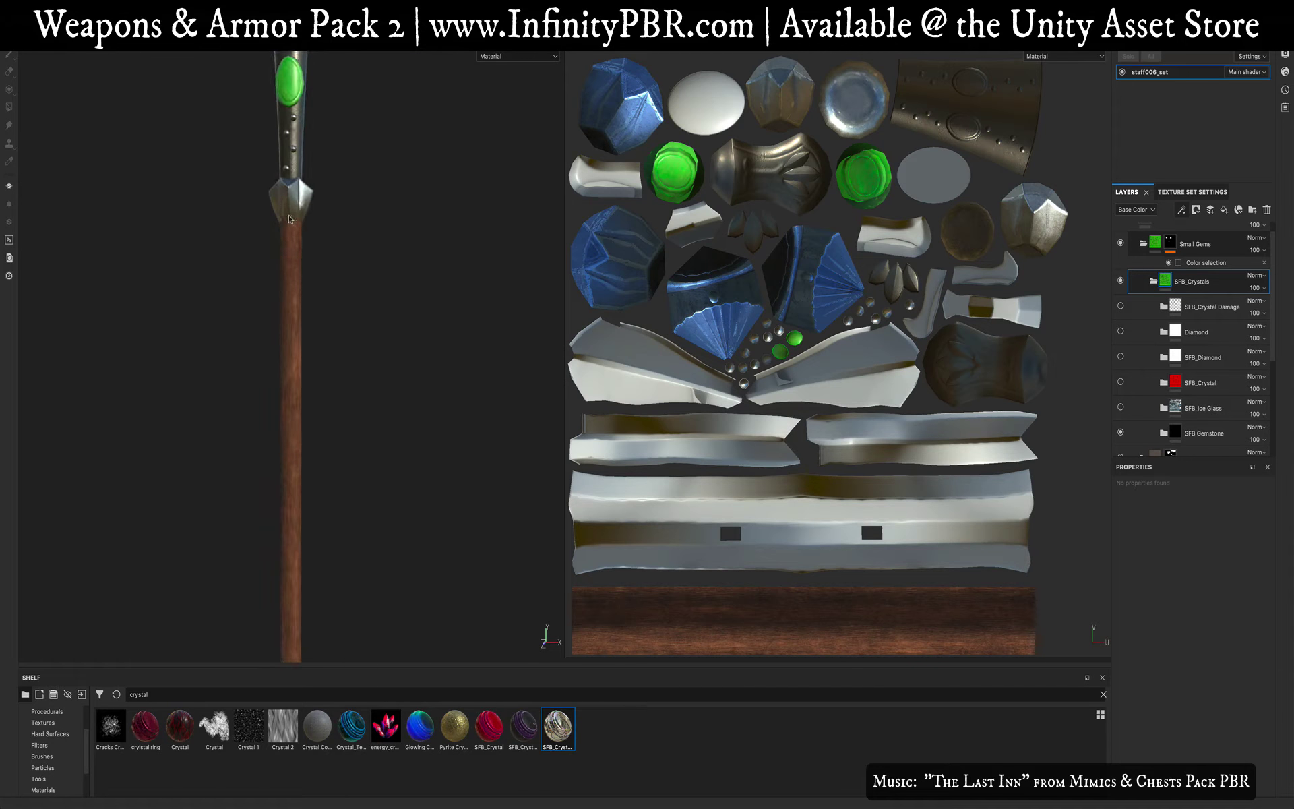
middle_click_drag(289, 219, 337, 502, "alt")
scroll(340, 519, "up", 5)
middle_click_drag(326, 320, 329, 512, "alt")
left_click_drag(386, 444, 318, 496, "alt")
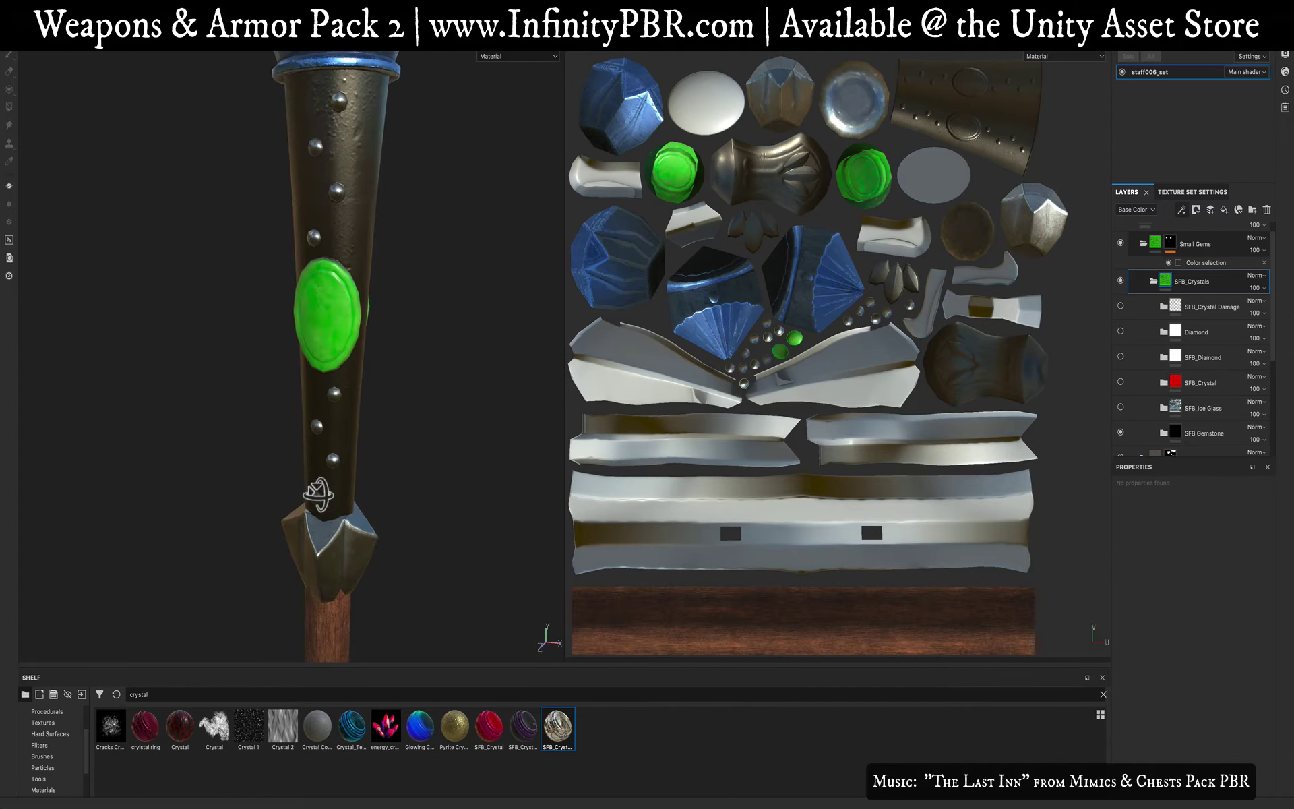
scroll(1157, 310, "up", 1)
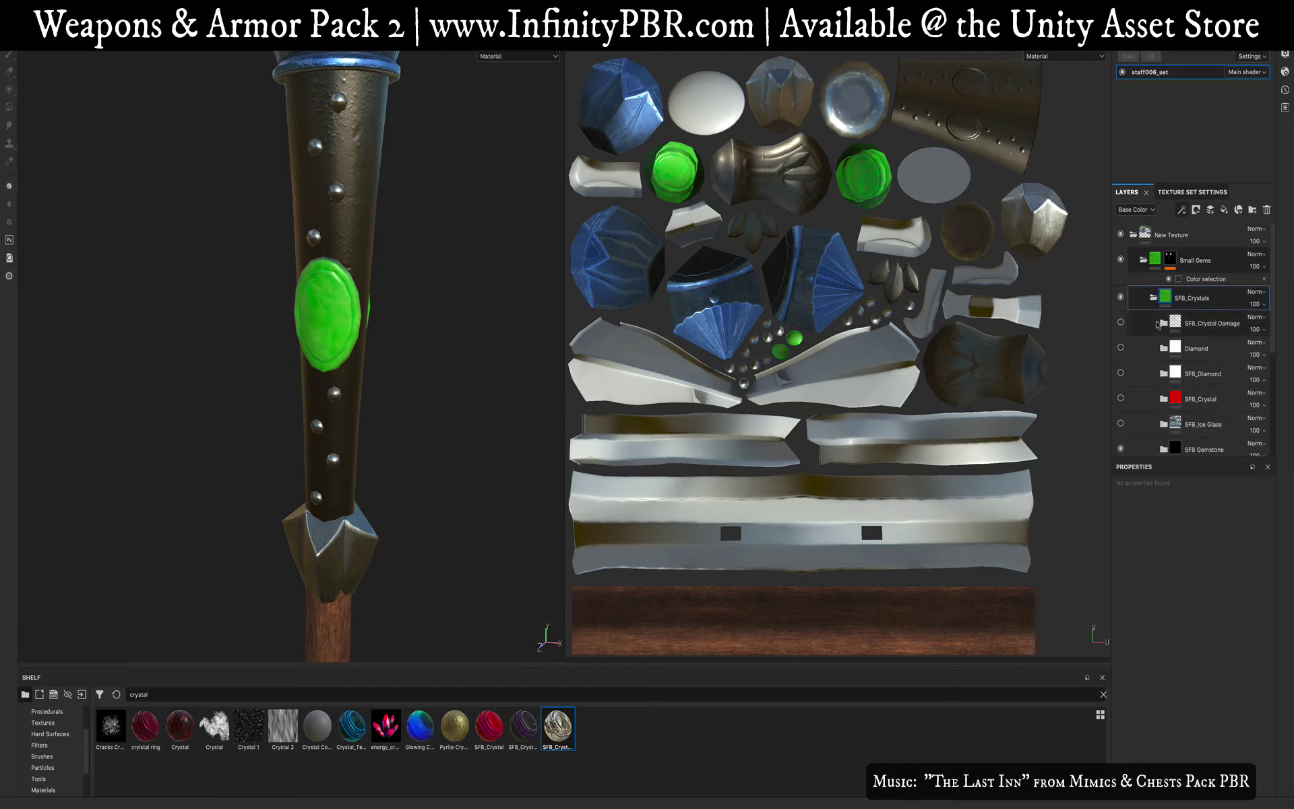
left_click(1119, 322)
left_click(1120, 322)
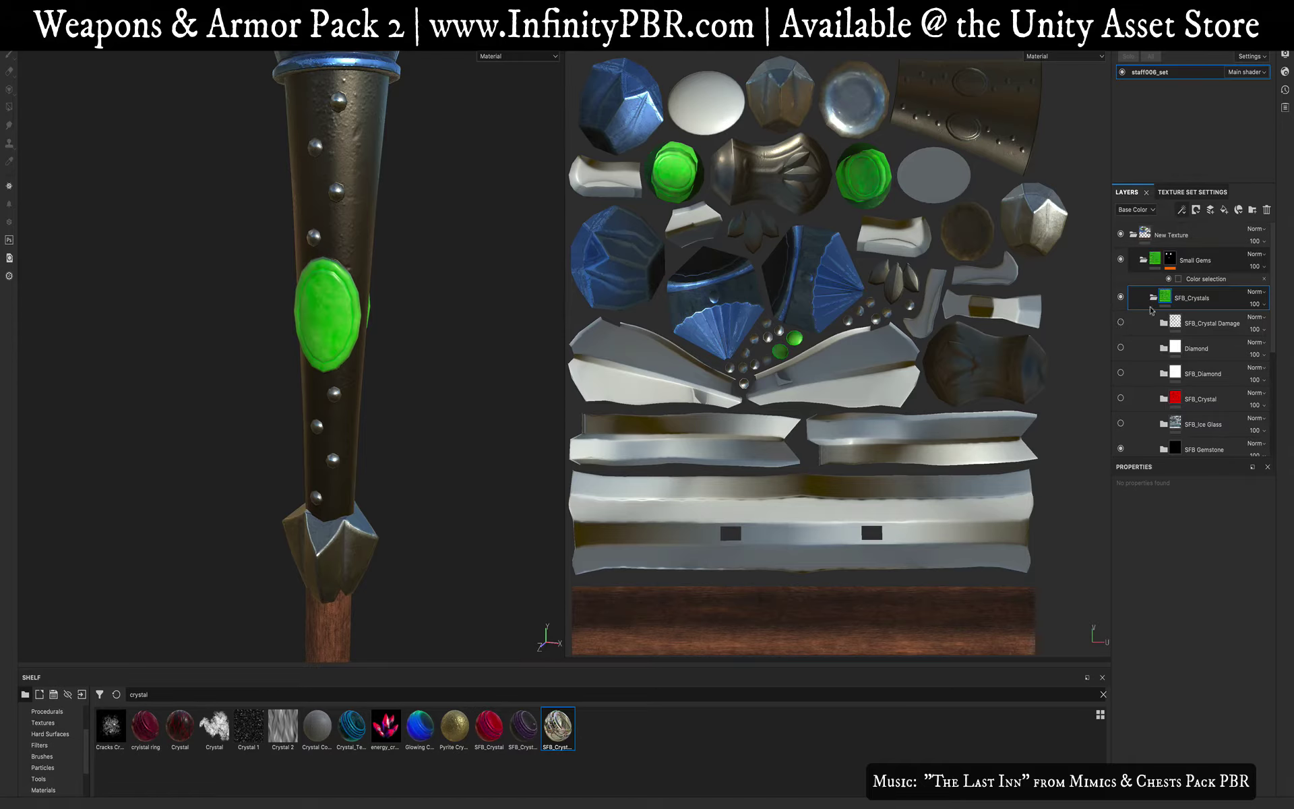
Step: Collapse the Small Gems folder and examine the green gems against the rest of the staff's upper half
left_click(1143, 259)
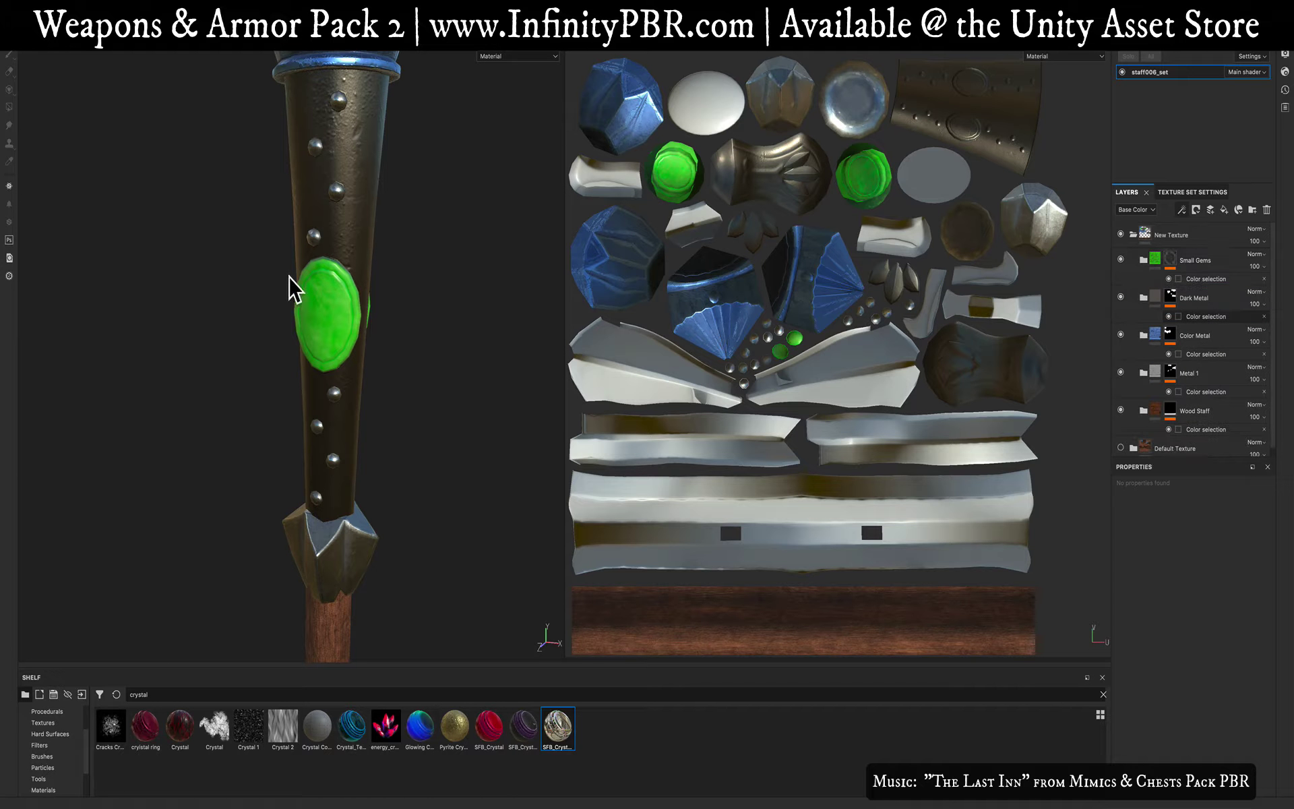
key("f")
left_click_drag(331, 244, 317, 196, "alt")
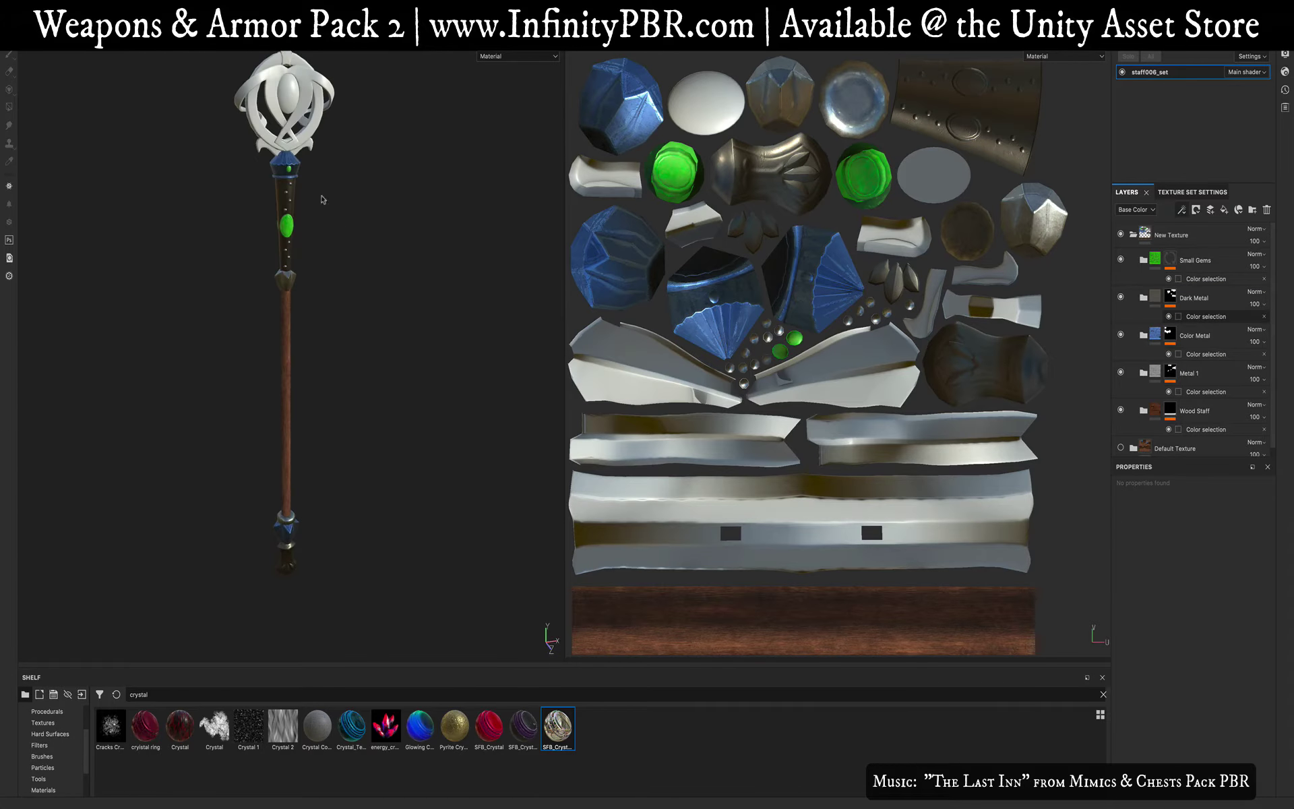
middle_click_drag(318, 196, 318, 353, "alt")
scroll(318, 353, "up", 5)
left_click_drag(317, 353, 280, 297, "alt")
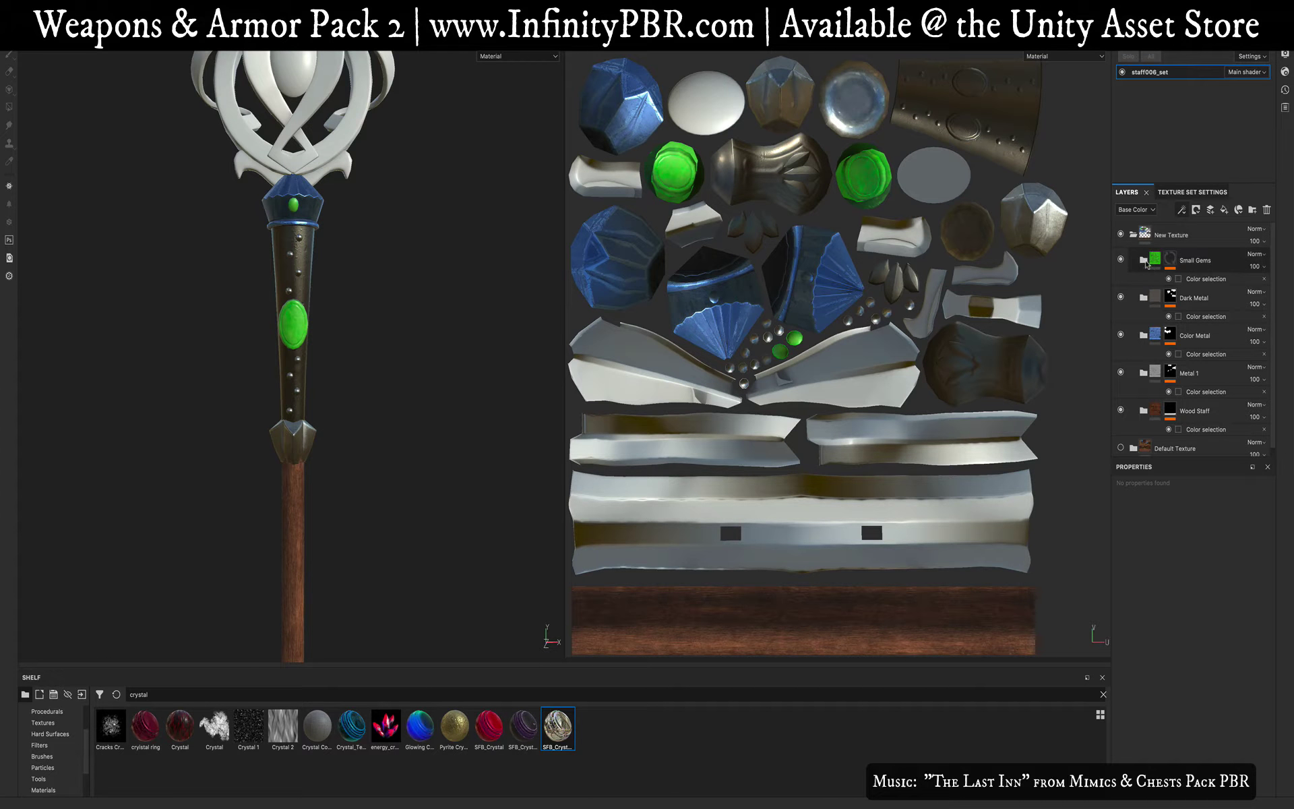
Step: Rename Layer 1 in the Color Metal folder as HSL, duplicate it, and move the copy above SFB_Crystals in the Small Gems folder
left_click(1144, 261)
scroll(1188, 369, "down", 2)
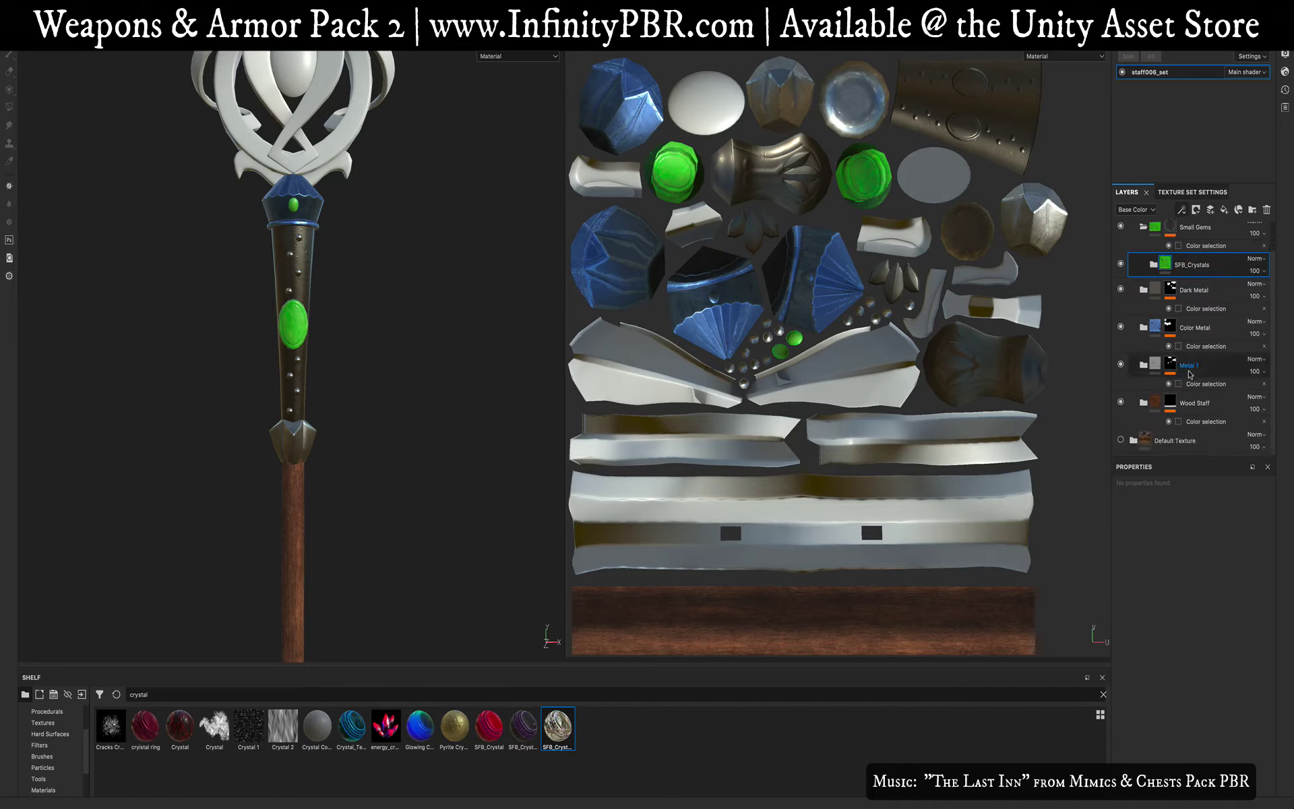
left_click(1197, 329)
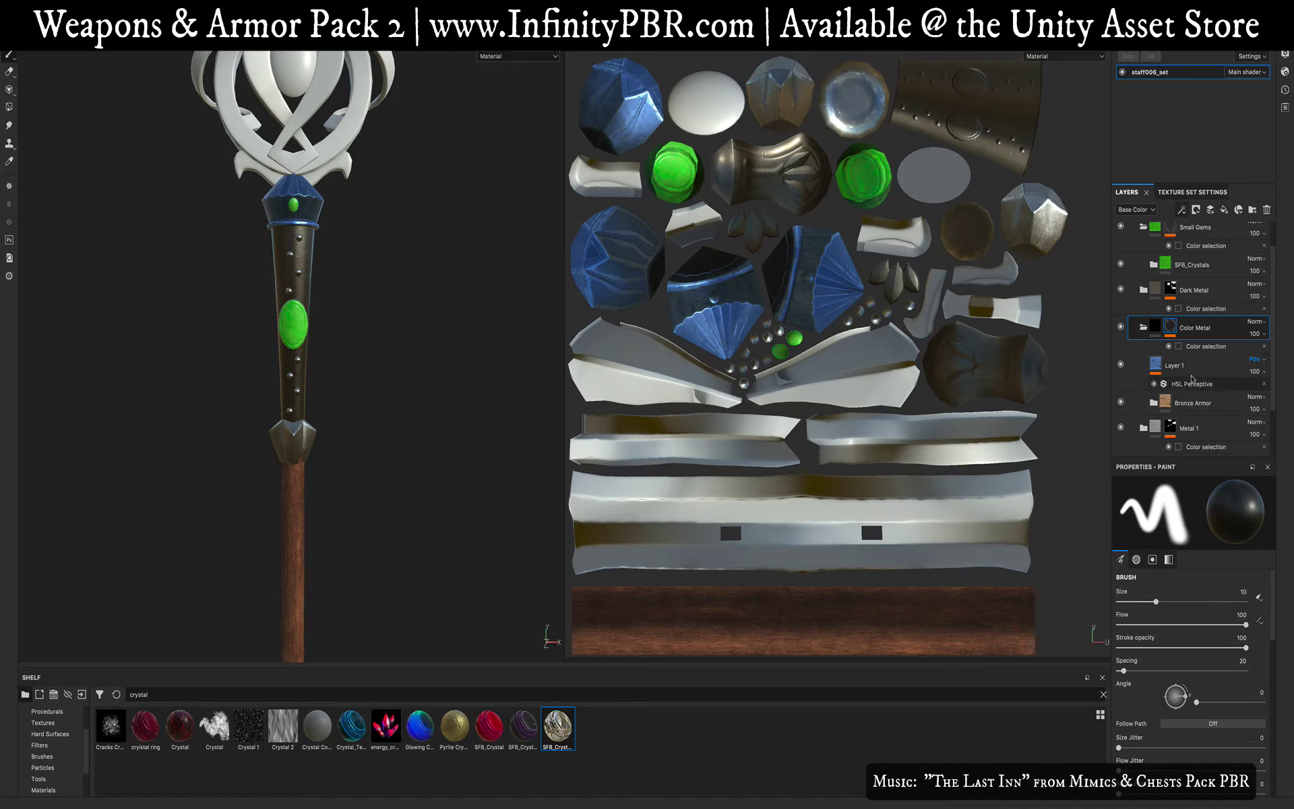
left_click(1181, 366)
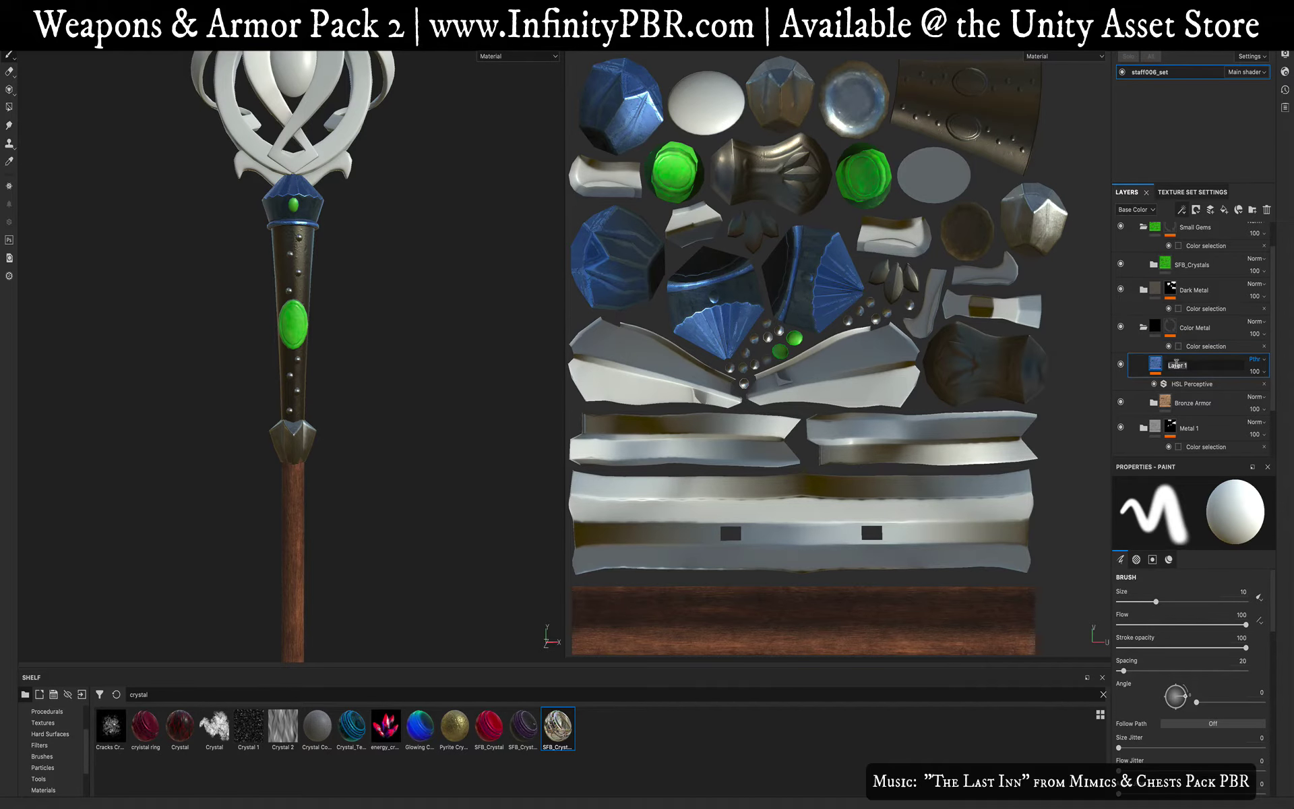
right_click(1176, 366)
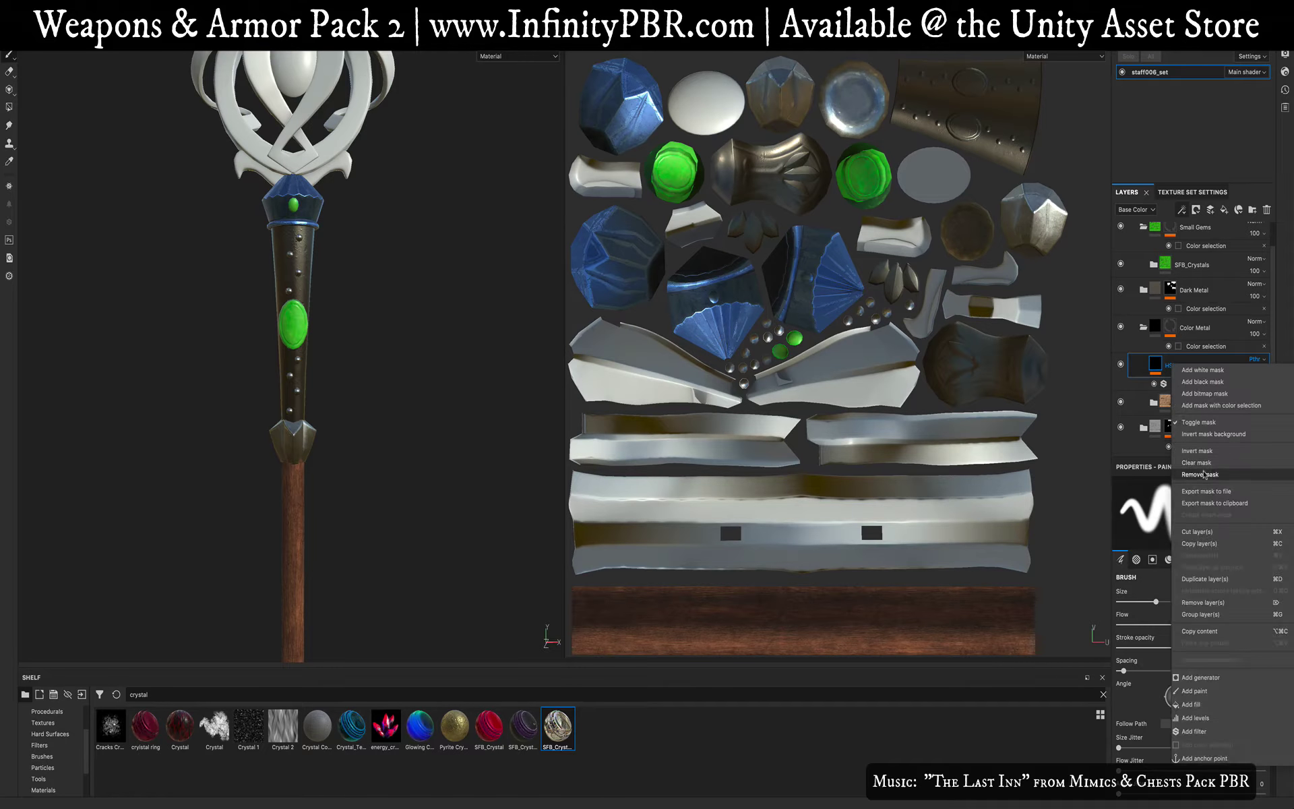
left_click(1208, 579)
left_click_drag(1179, 366, 1210, 257)
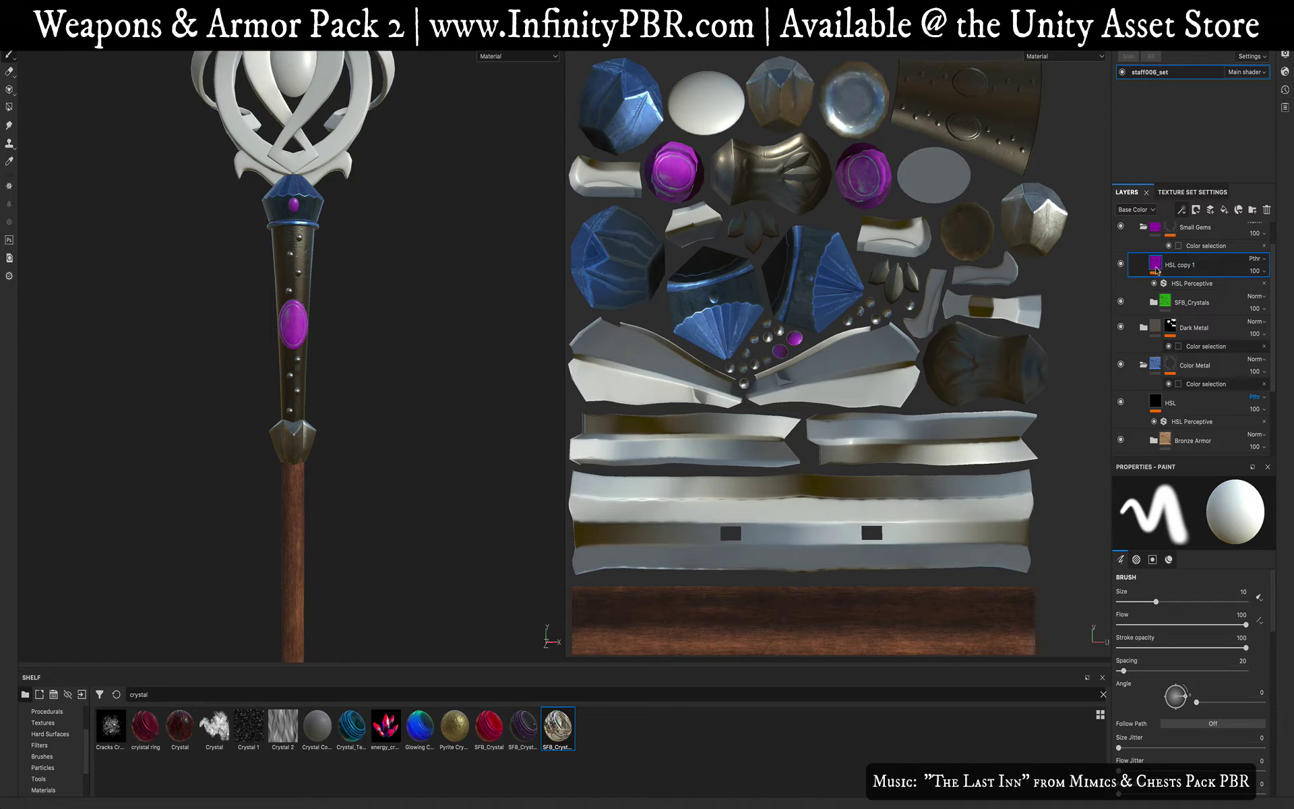
Step: Set the Small Gems folder's HSL Perceptive filter to hue 0.66, saturation 0.74 and lightness 0.48
left_click(1183, 283)
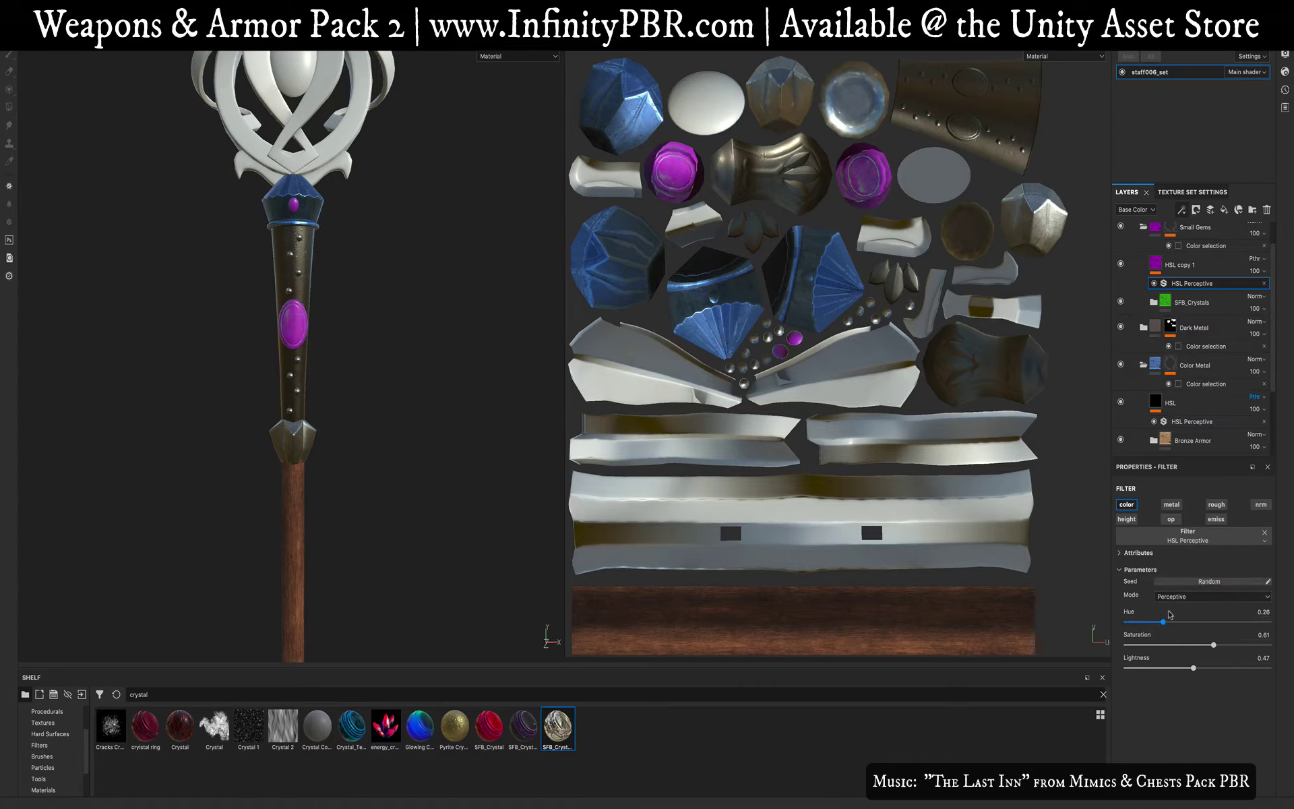
left_click_drag(1163, 626, 1220, 621)
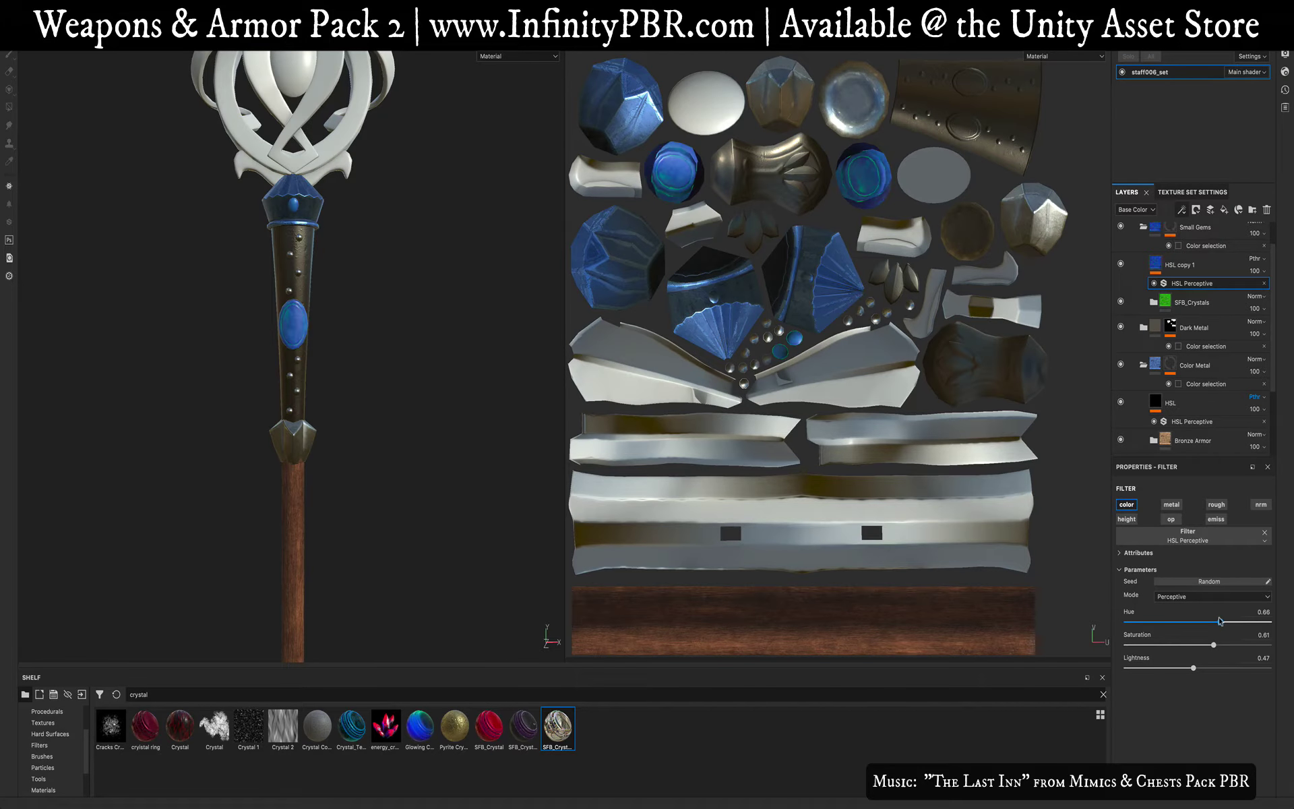
left_click_drag(1208, 645, 1188, 667)
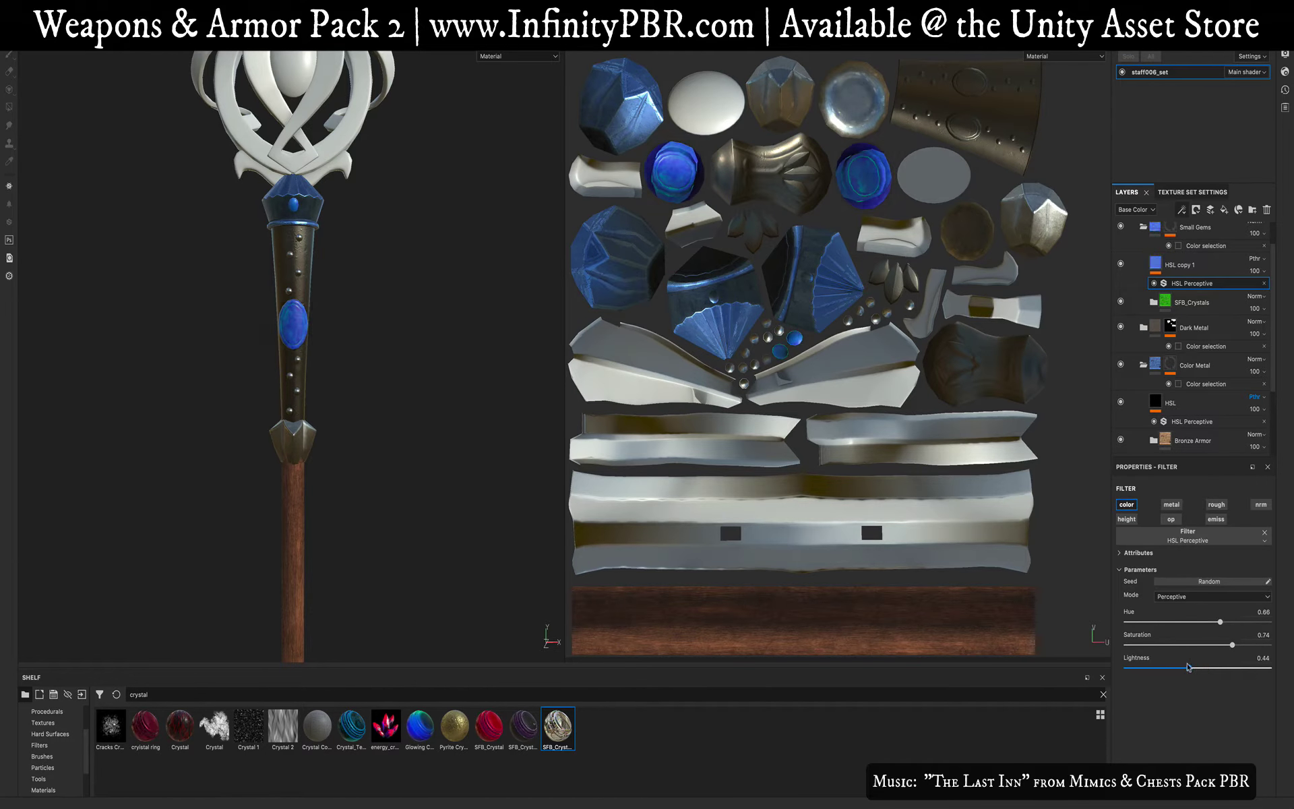
Step: Examine the recolored blue gems on the handle and collar from several distances and angles
left_click_drag(267, 331, 234, 386, "alt")
scroll(263, 341, "down", 5)
middle_click_drag(299, 295, 314, 474, "alt")
scroll(315, 357, "up", 5)
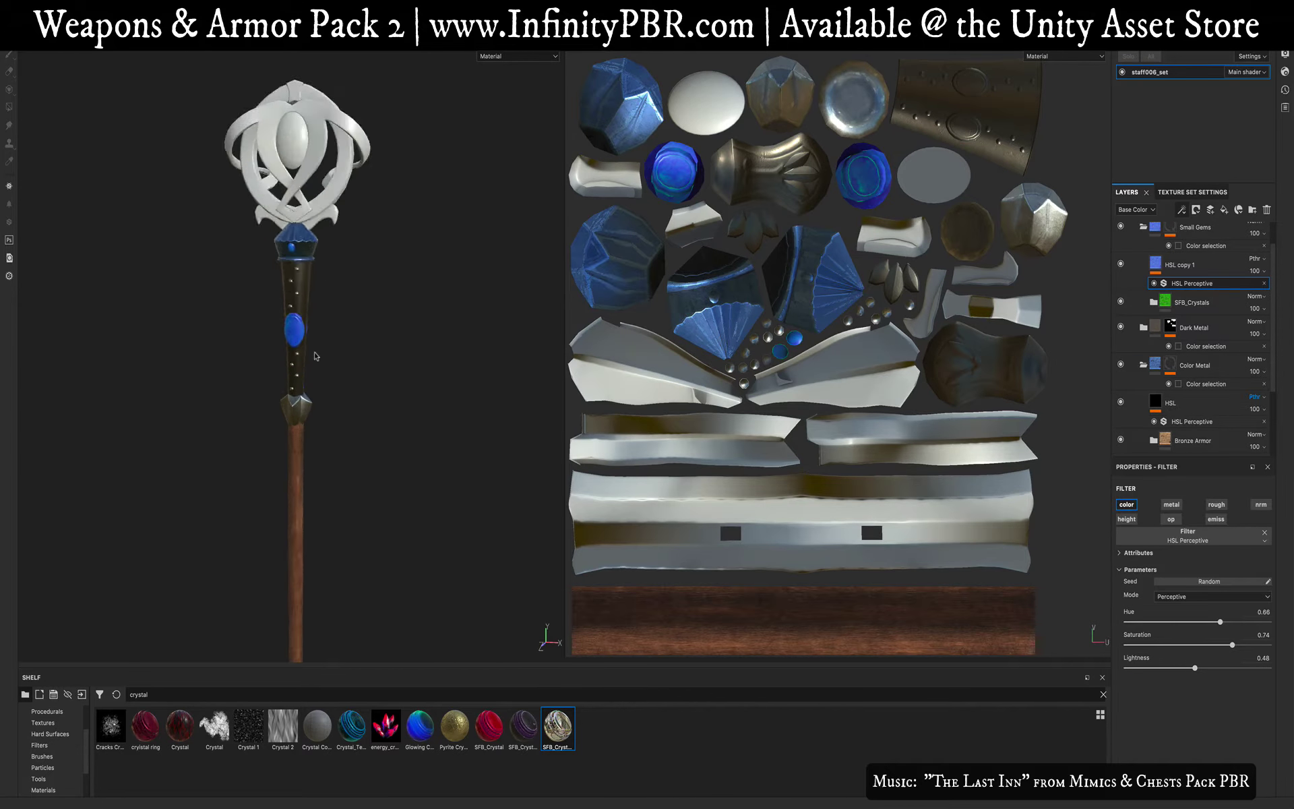
middle_click_drag(303, 289, 331, 495, "alt")
scroll(331, 496, "down", 2)
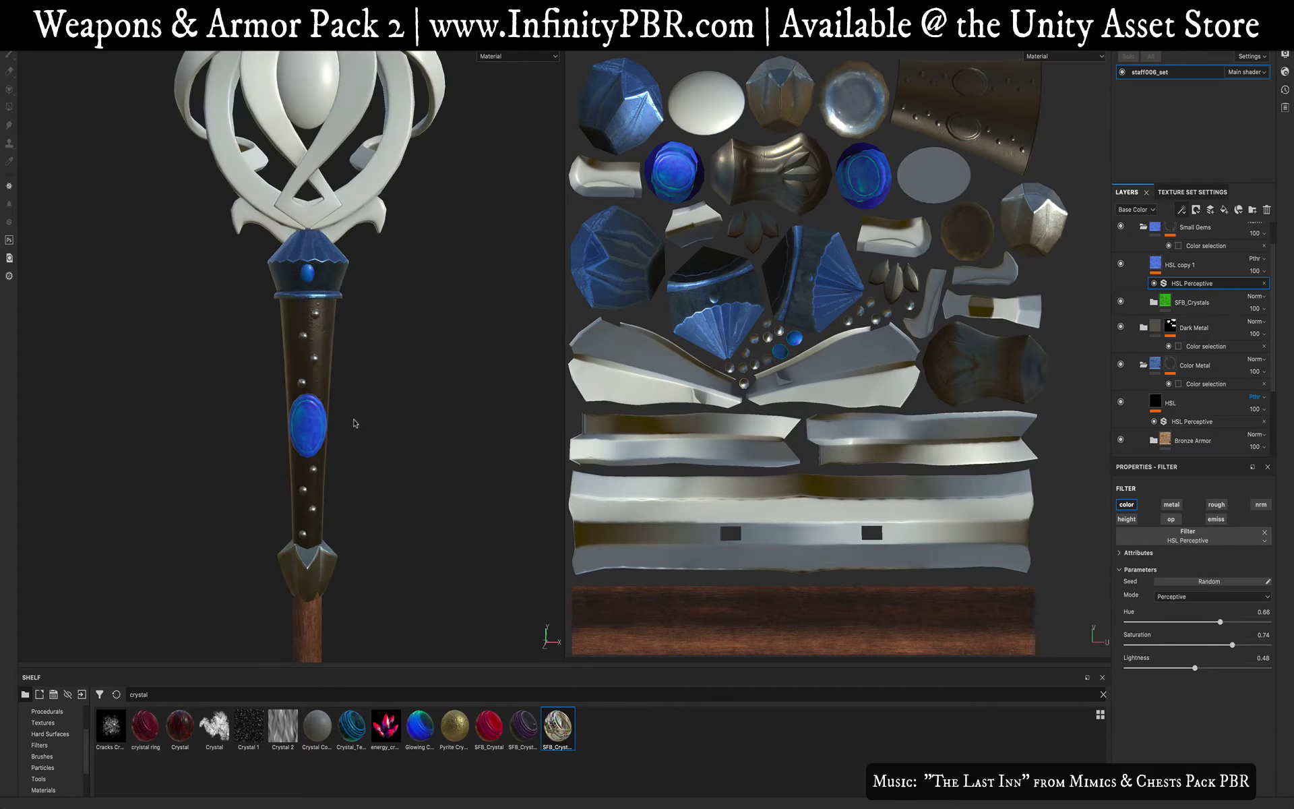
scroll(332, 339, "down", 4)
middle_click_drag(314, 262, 344, 398, "alt")
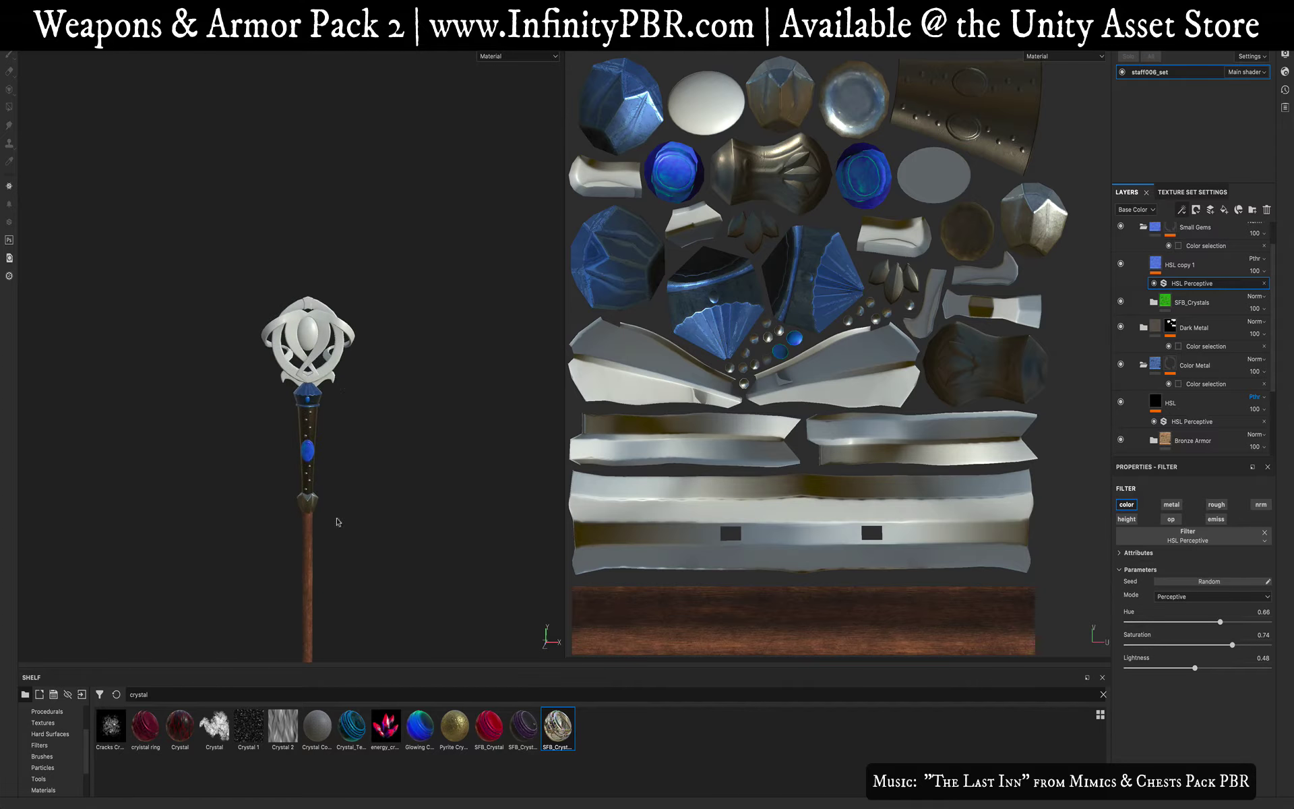
middle_click_drag(338, 521, 333, 451, "alt")
scroll(315, 404, "up", 2)
left_click_drag(326, 418, 351, 402, "alt")
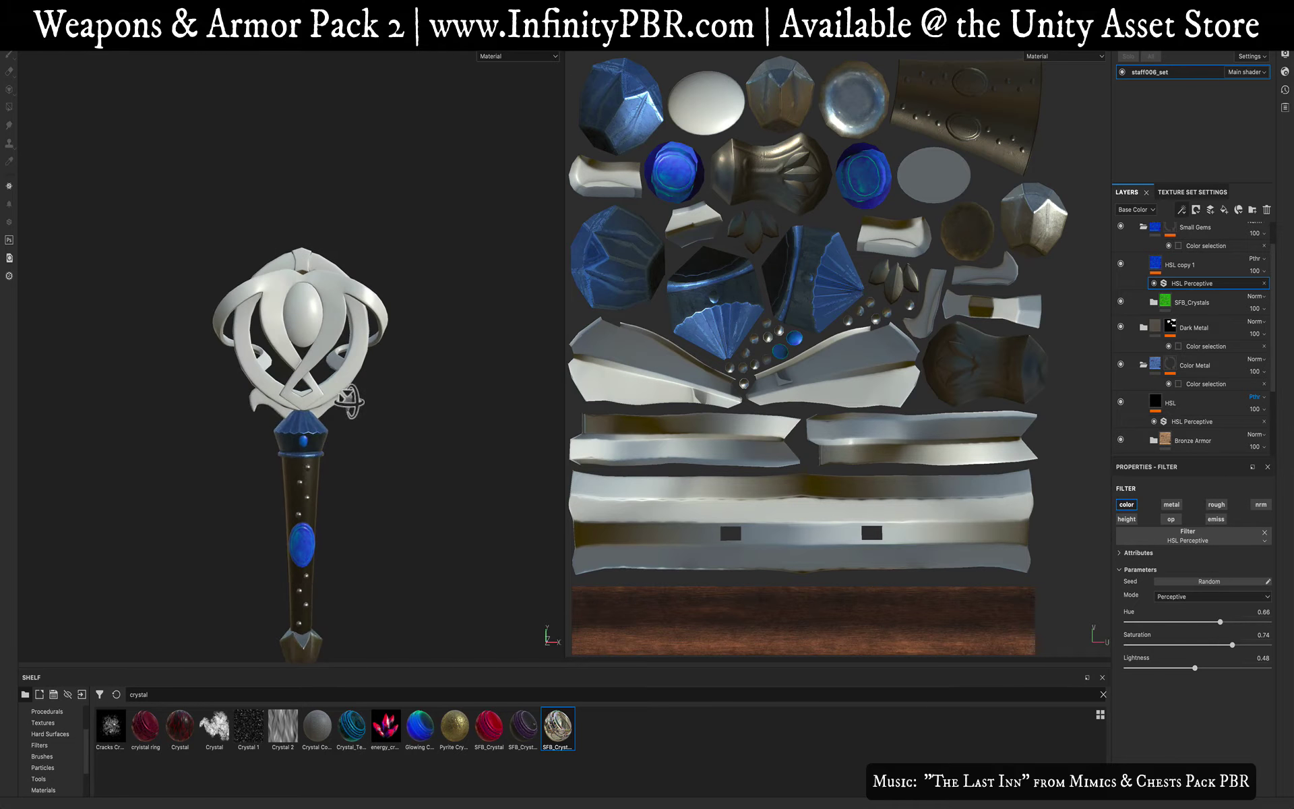
Step: Add the red ID of the large gem in the staff's head to the Small Gems folder's color selection
scroll(1188, 286, "up", 2)
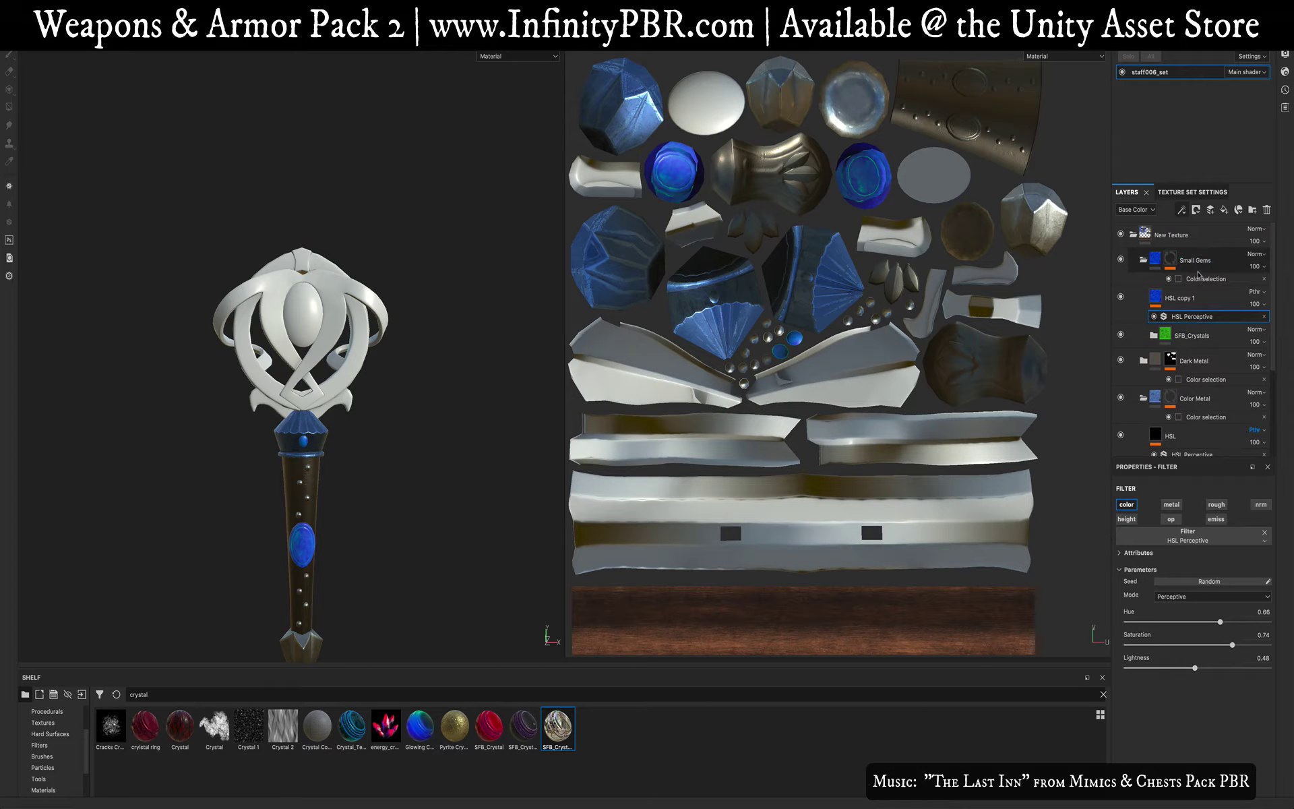
left_click(1199, 279)
left_click(1247, 601)
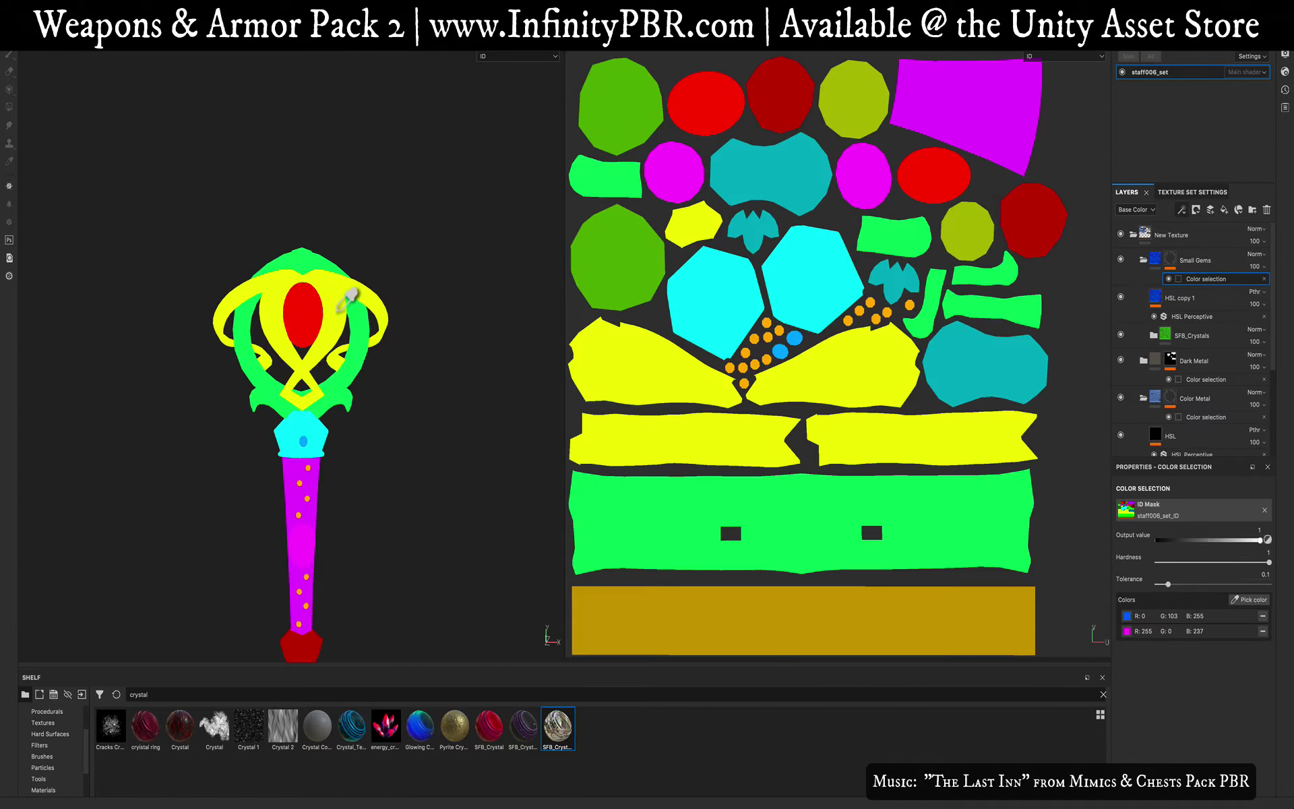
left_click(317, 313)
Step: Examine the large blue gem in the staff's head alongside the other gems, and collapse the Small Gems folder
left_click_drag(512, 374, 306, 308, "alt")
scroll(306, 307, "up", 4)
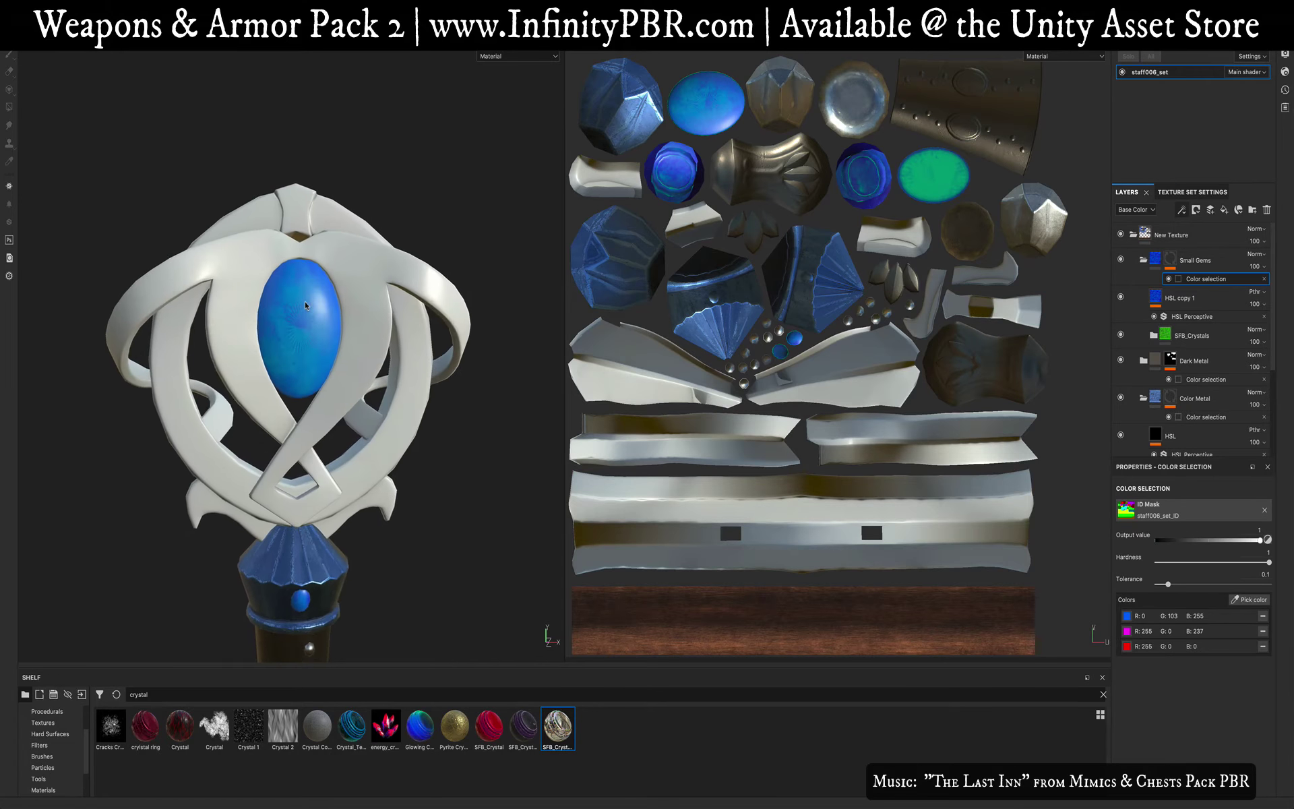
mouse_move(307, 434)
left_mouse_down("alt")
mouse_move(410, 418)
mouse_move(262, 398)
mouse_move(312, 462)
left_mouse_up("alt")
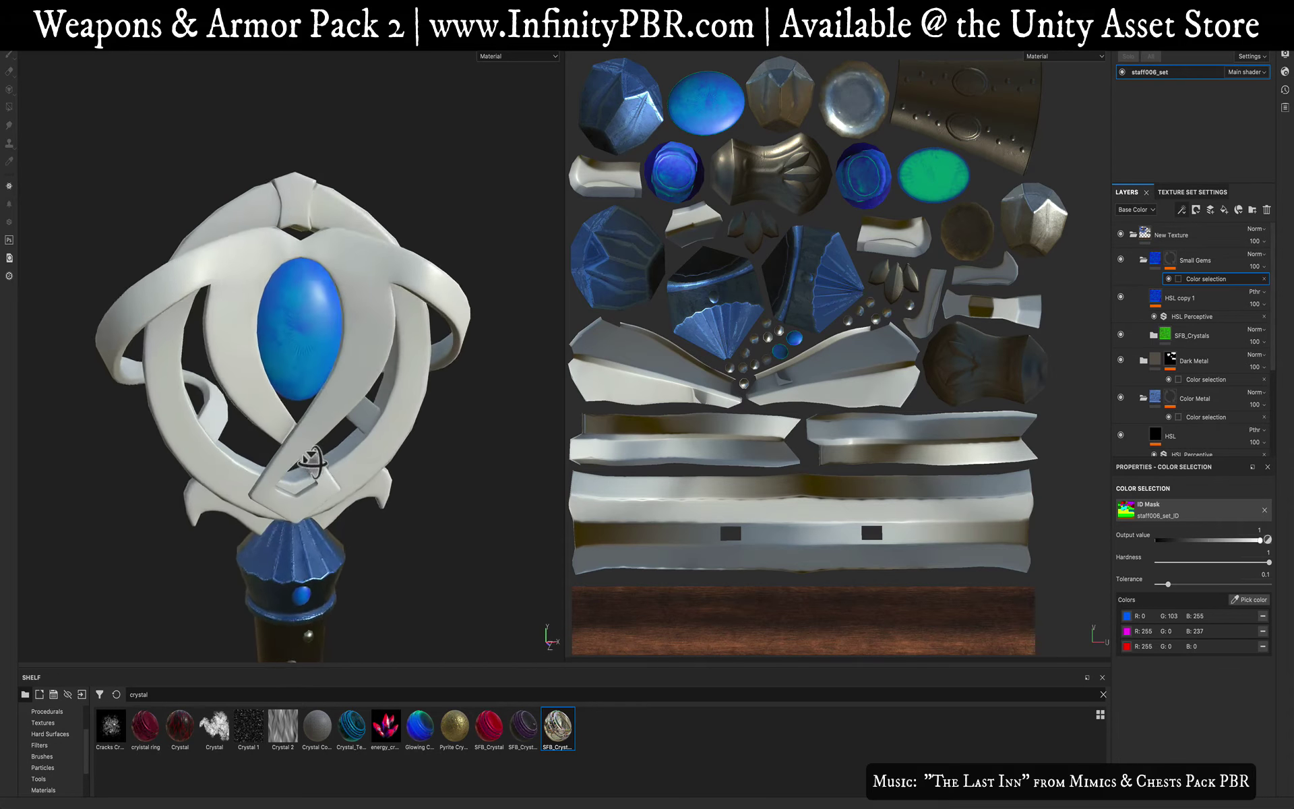
key("f")
middle_click_drag(311, 308, 303, 526, "alt")
scroll(304, 526, "up", 4)
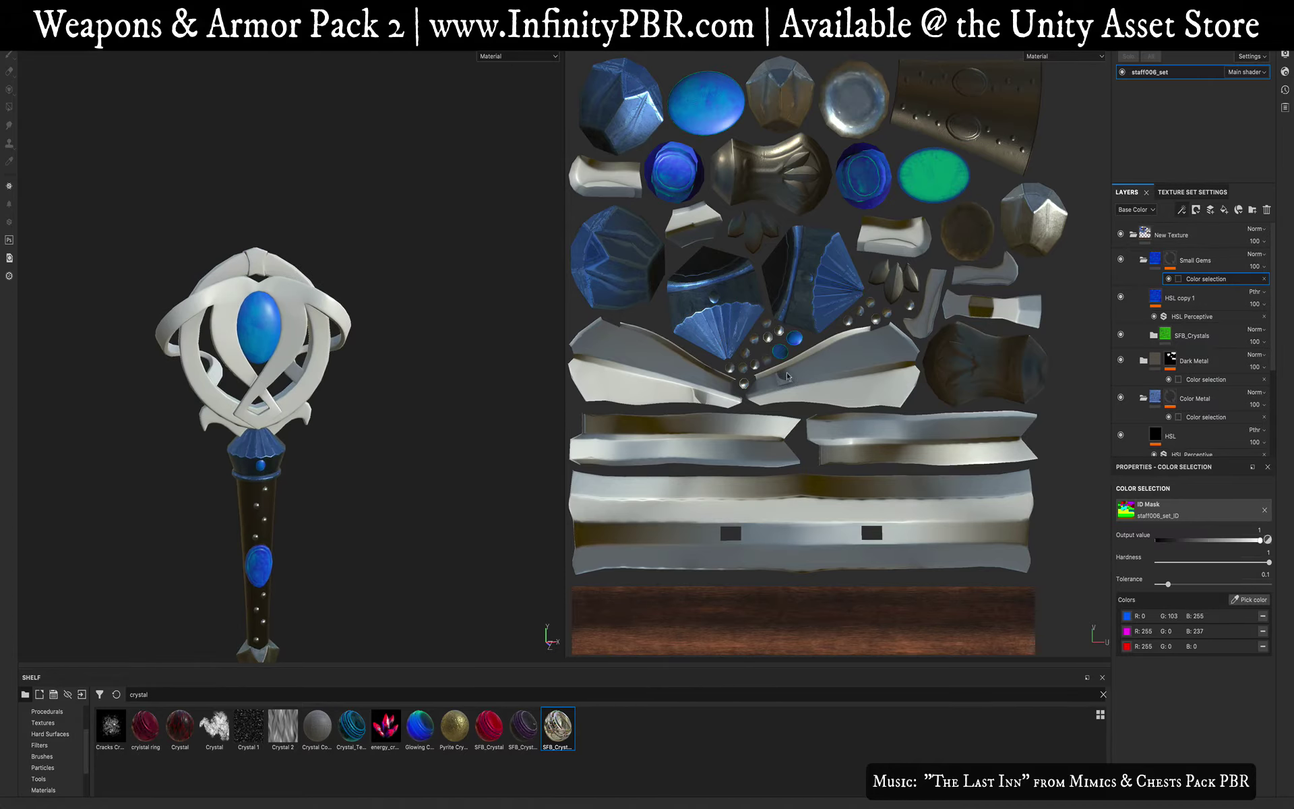
left_click(1142, 260)
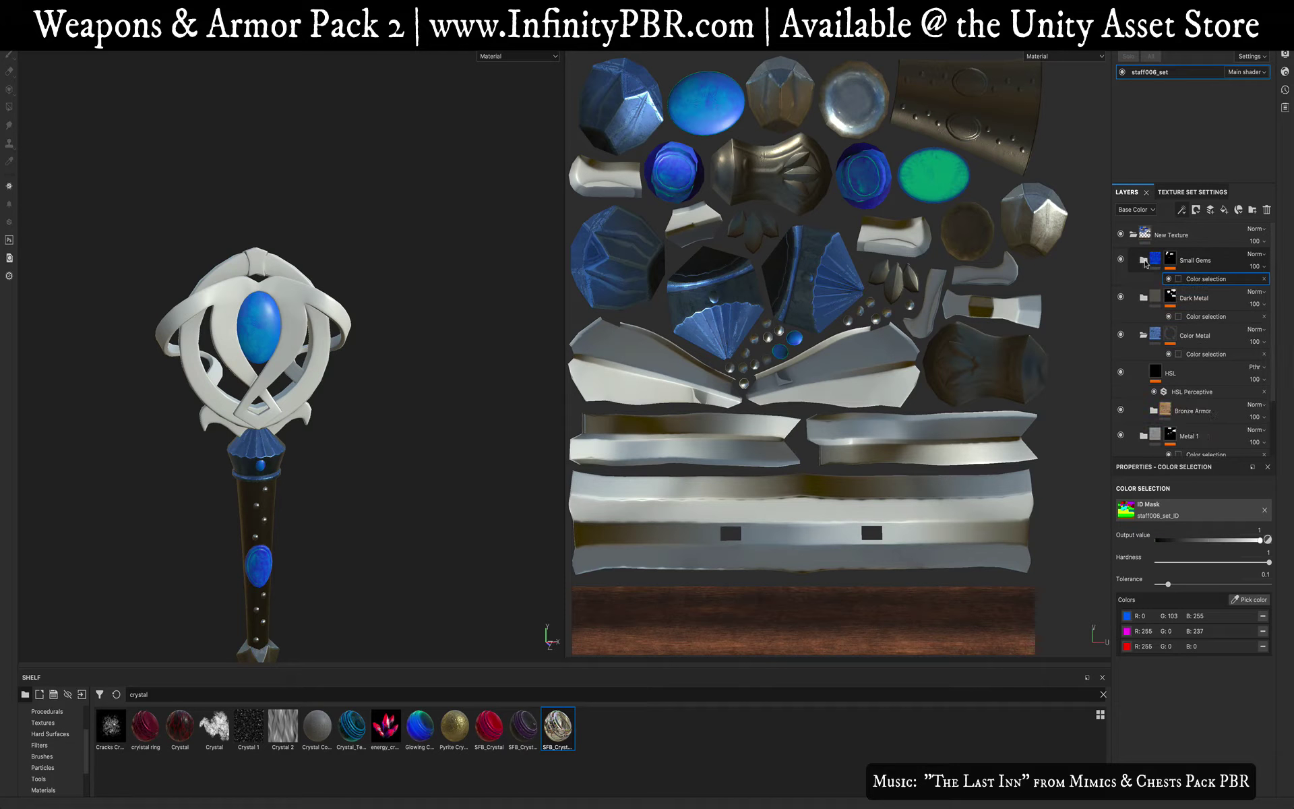
Step: Collapse the Color Metal folder and add a folder named Top Metal 1 above Small Gems
left_click(1143, 335)
left_click(1209, 261)
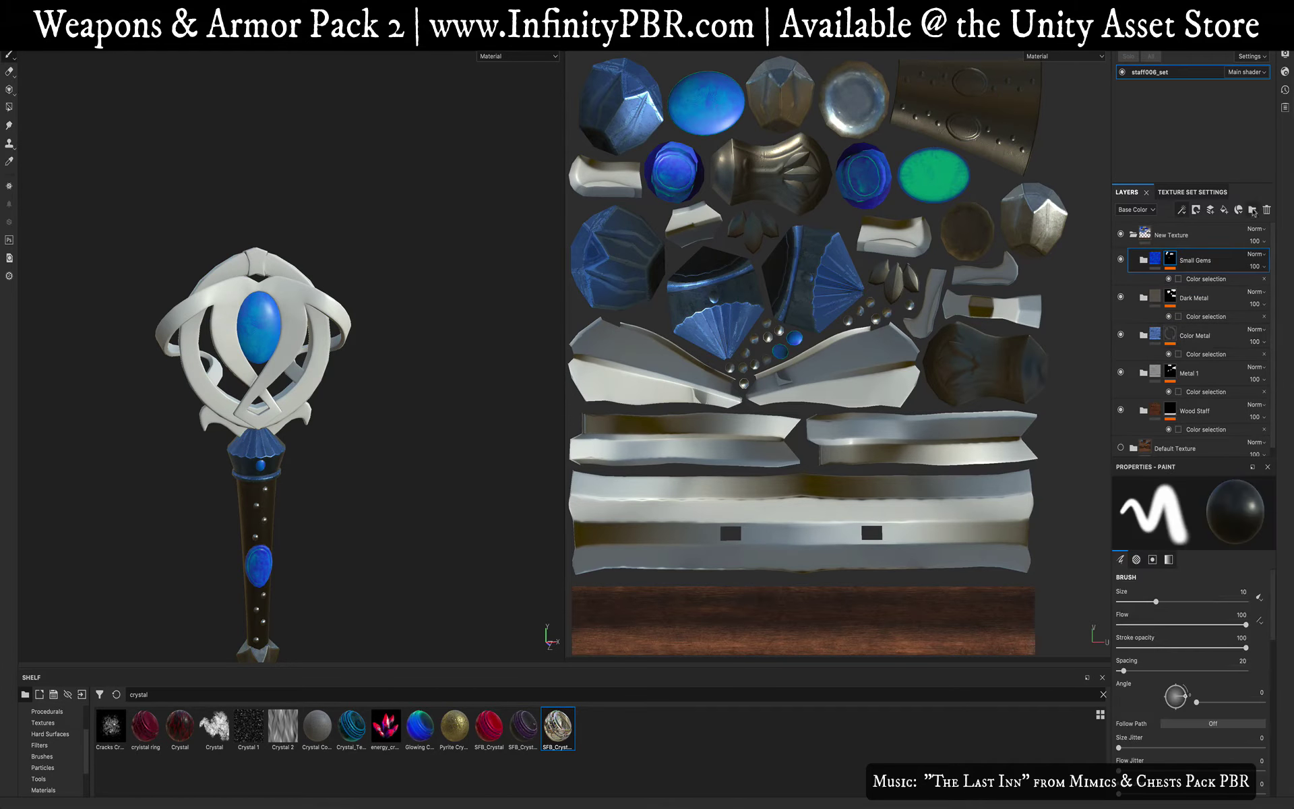
left_click(1251, 209)
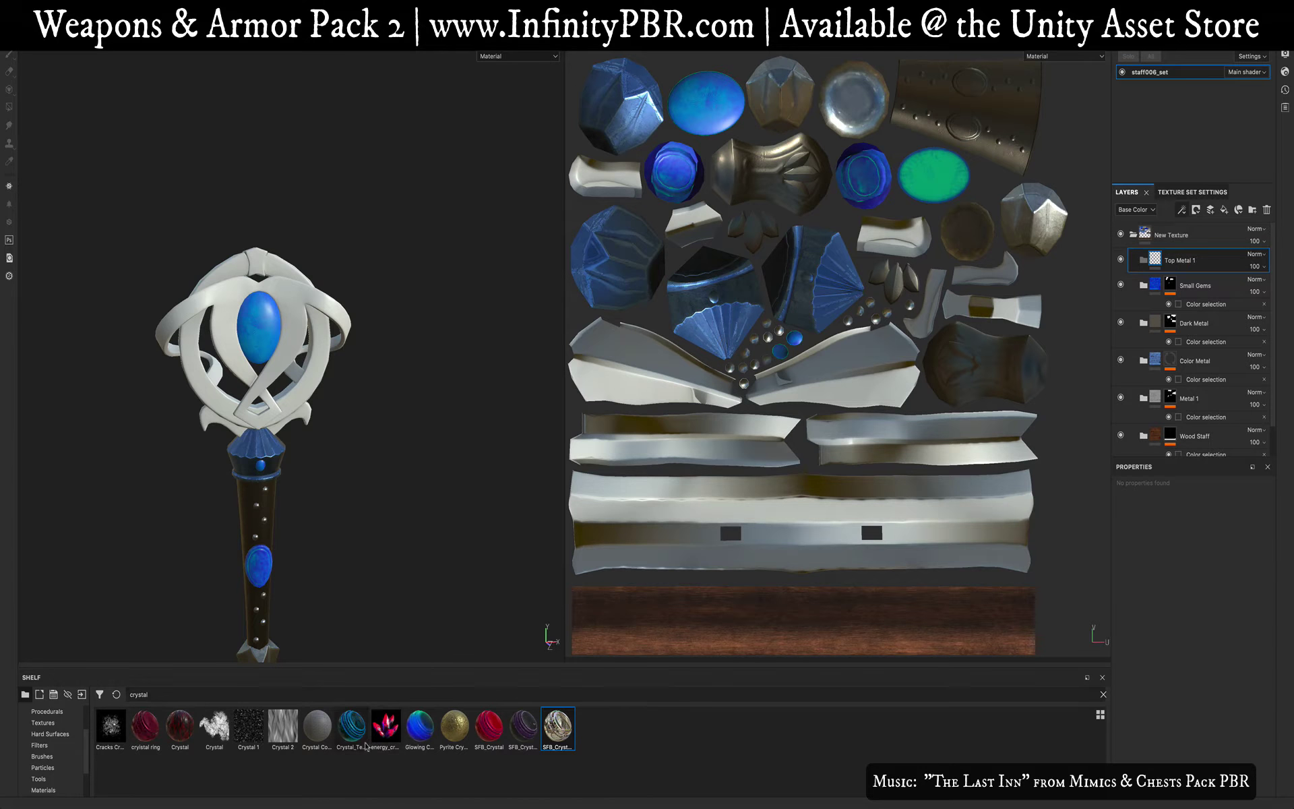
Step: Search the shelf for metal and place the Silver Armor smart material in the Top Metal 1 folder
left_click(150, 694)
key("ctrl+a")
type("metal")
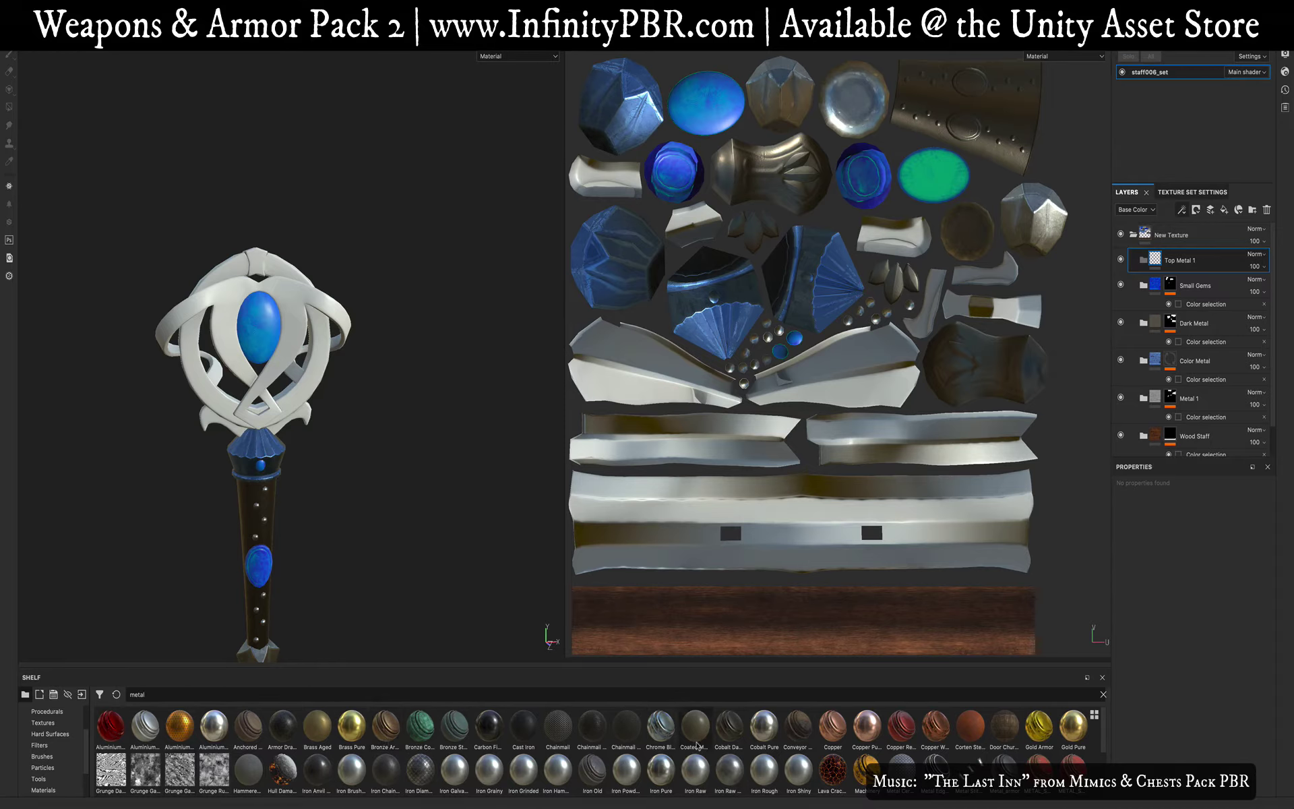
mouse_move(543, 743)
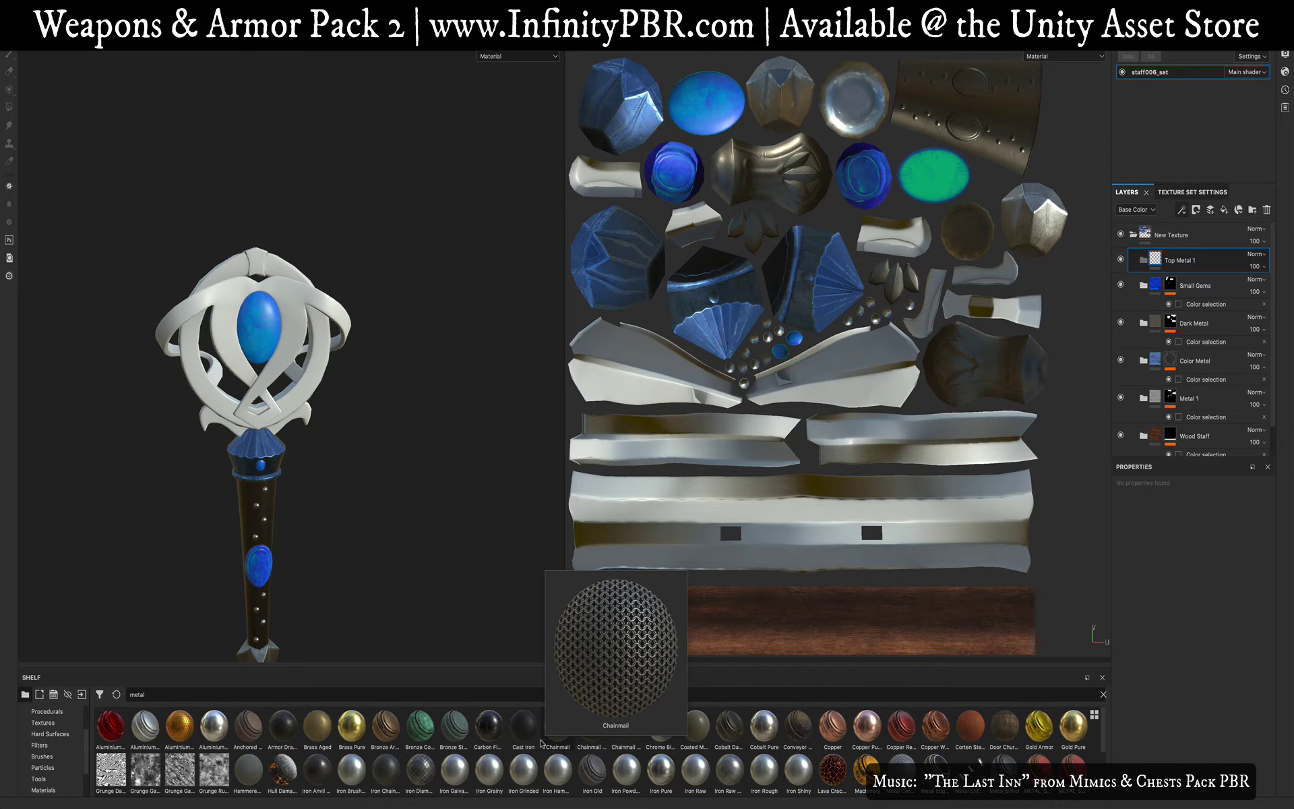
scroll(541, 744, "down", 3)
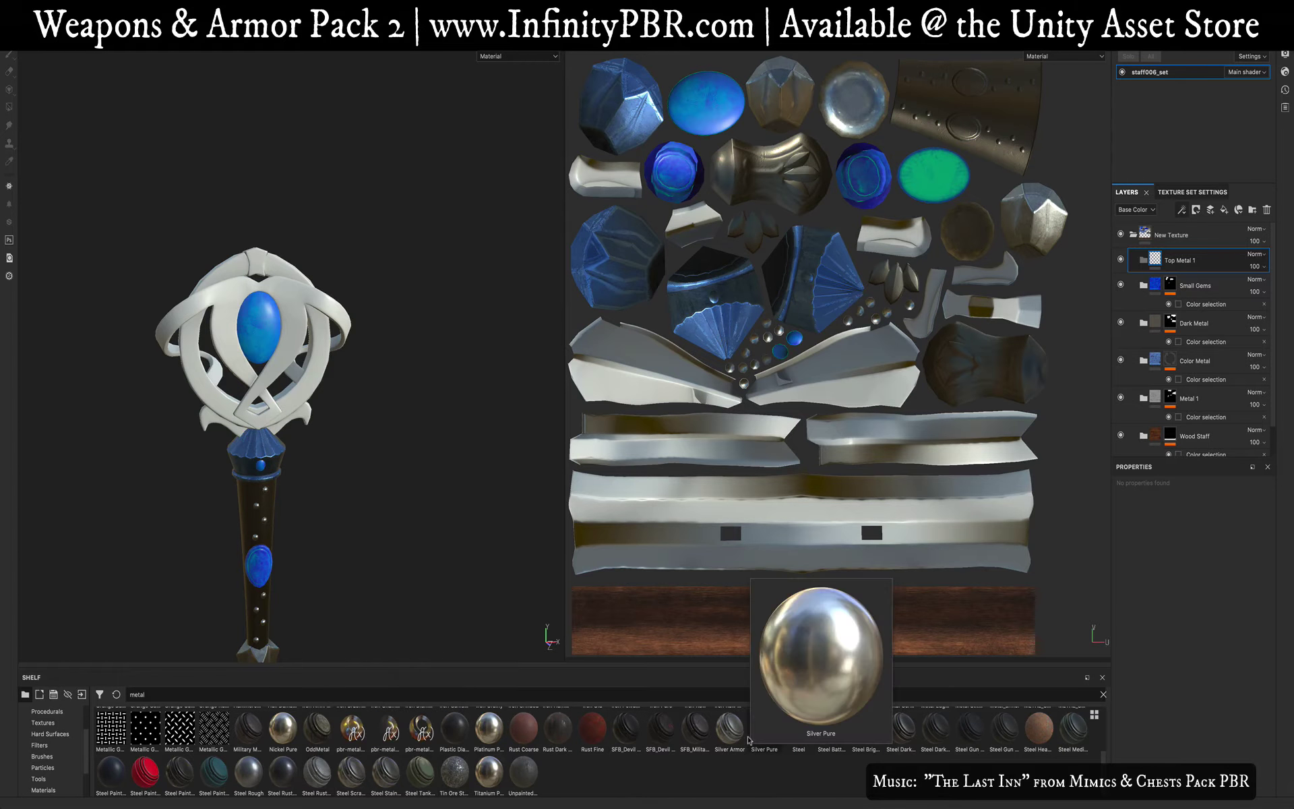
left_click_drag(728, 739, 1191, 269)
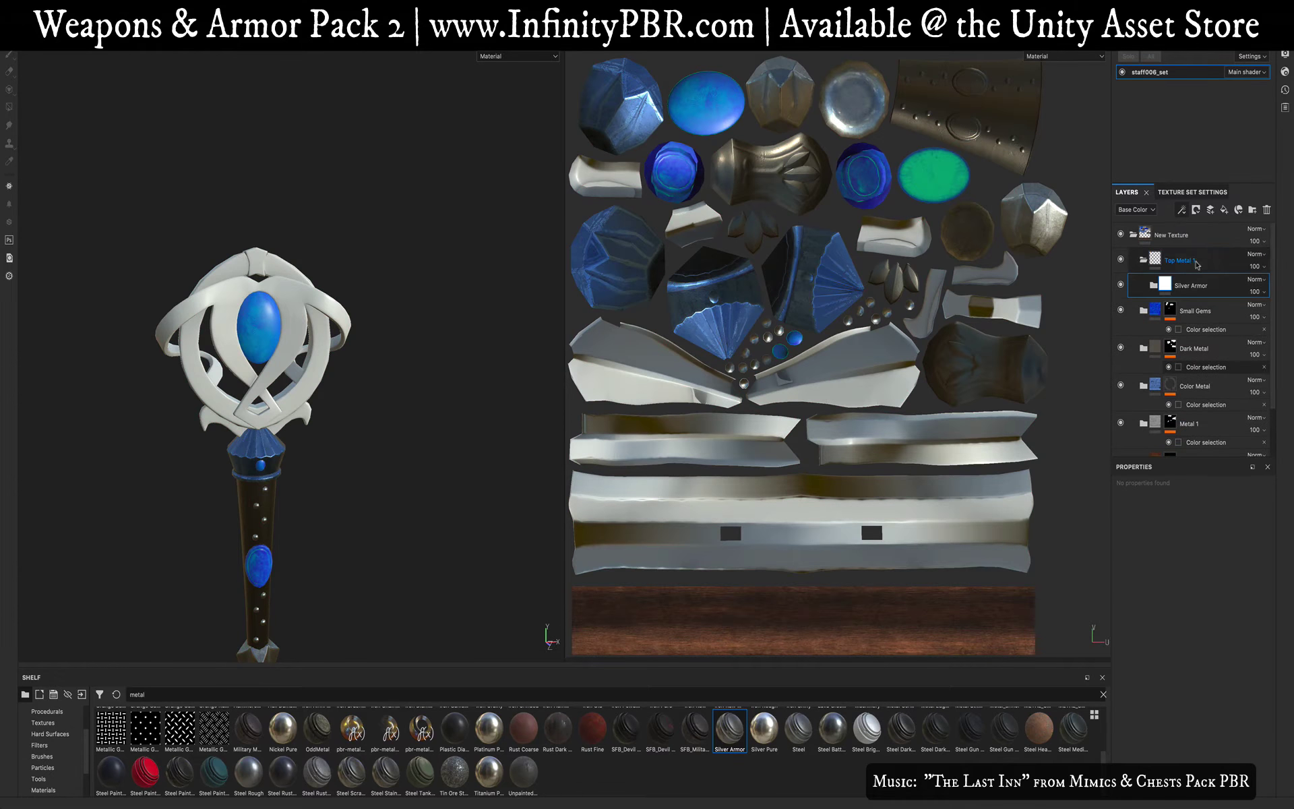
Step: Add a mask with color selection to the Top Metal 1 folder
right_click(1177, 260)
left_click(1207, 302)
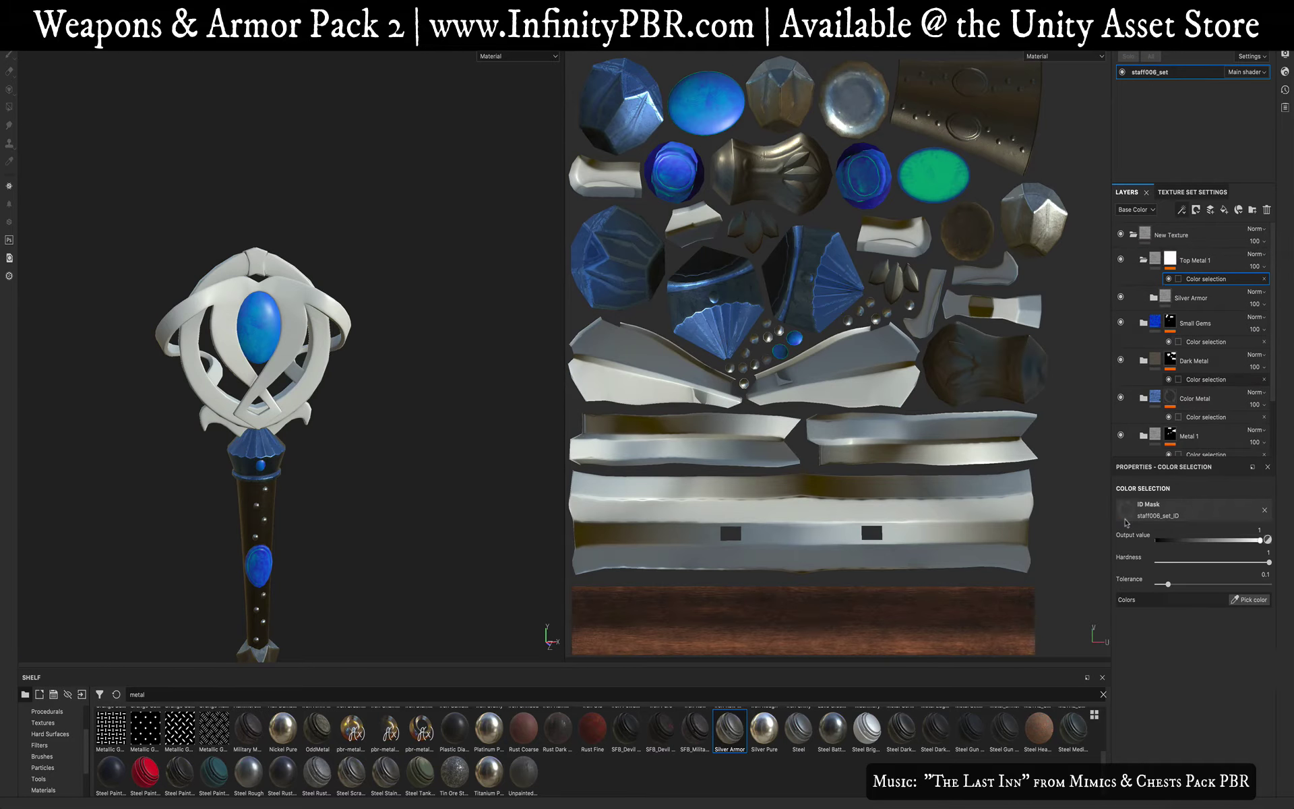
left_click(1250, 599)
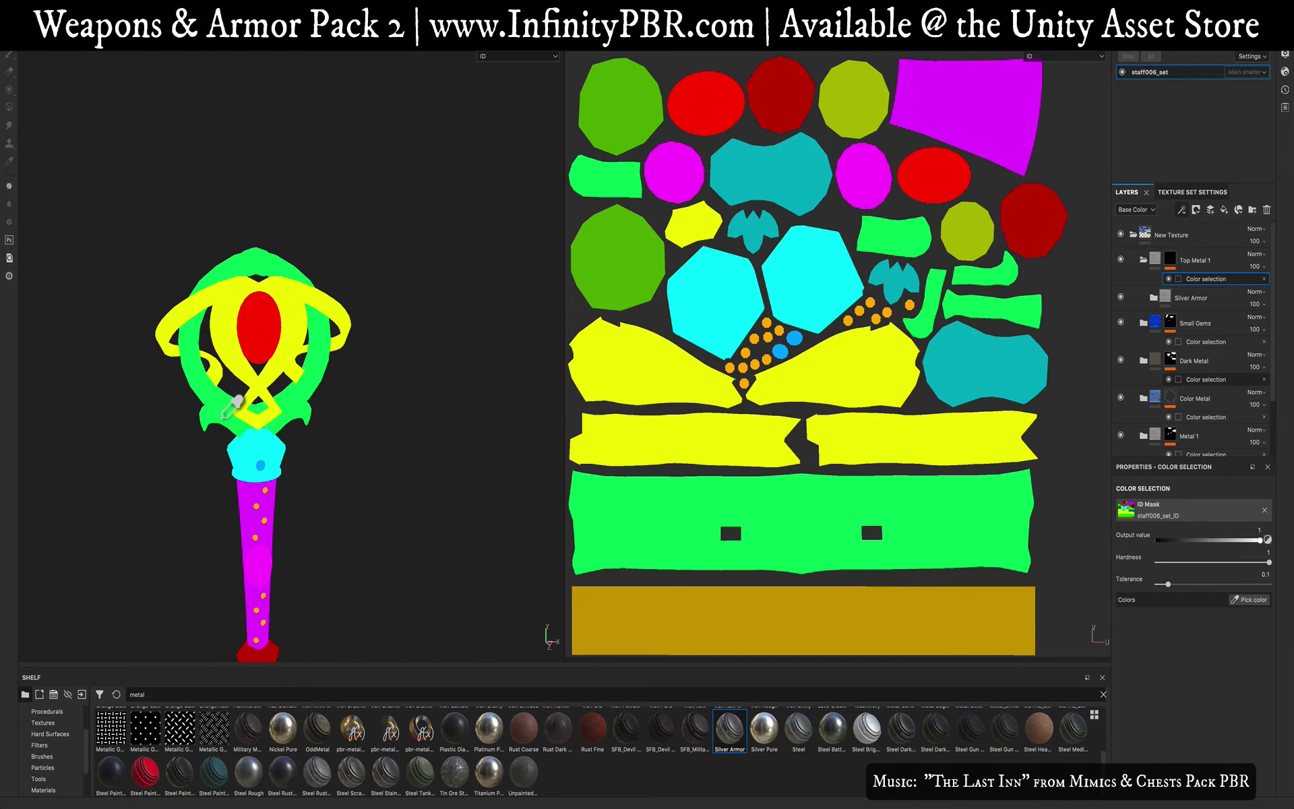
left_click(223, 416)
left_click_drag(313, 421, 279, 447, "alt")
middle_click_drag(268, 372, 281, 463, "alt")
key("ctrl+z")
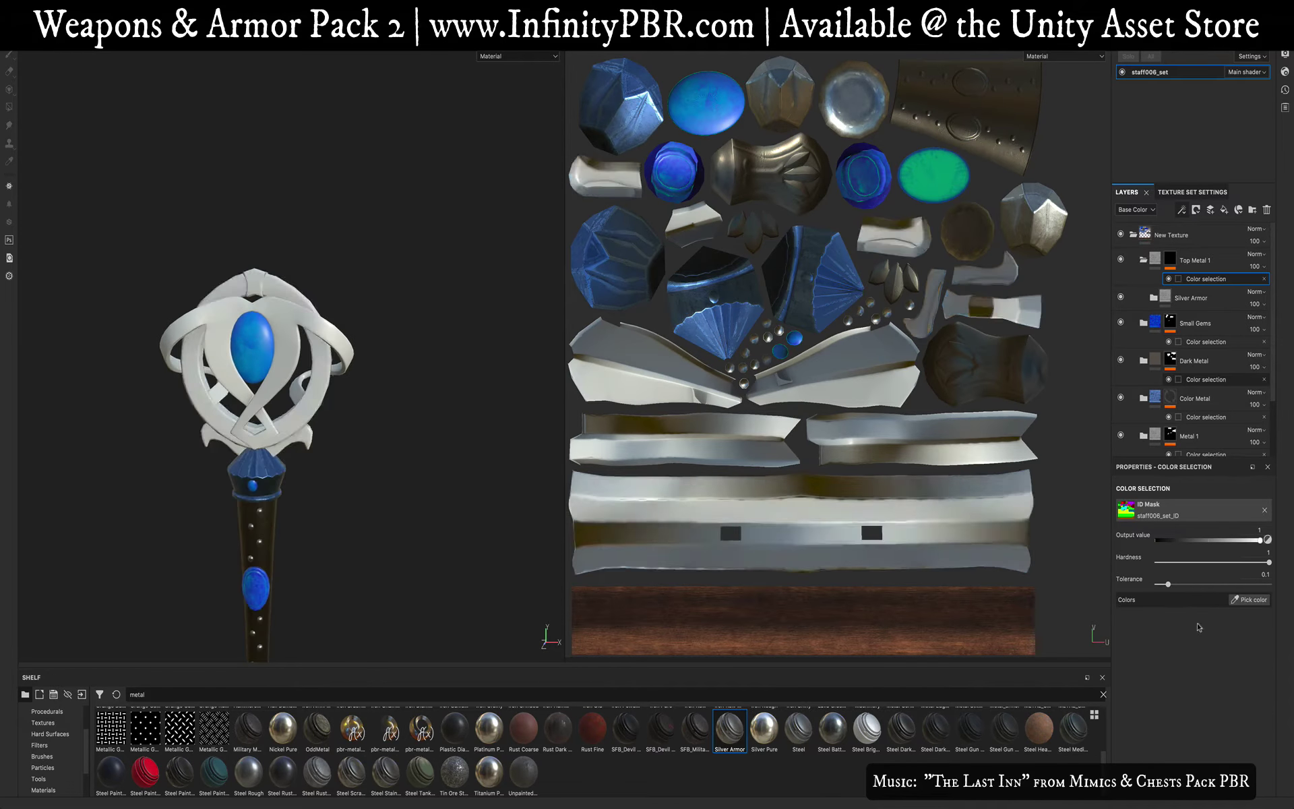
Step: Pick the yellow ID of the curved bands around the head's gem for the Top Metal 1 color selection
left_click(1243, 599)
left_click(300, 313)
left_click_drag(299, 313, 305, 382, "alt")
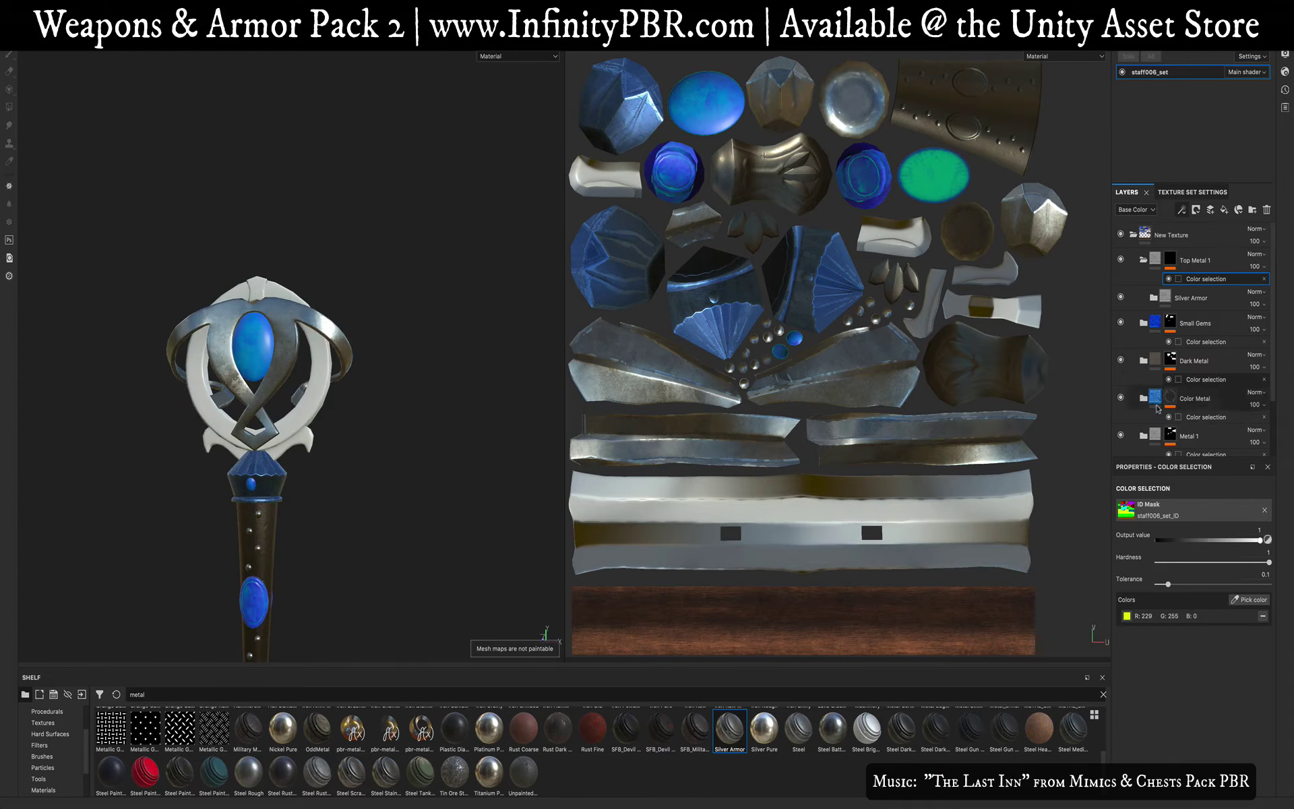
Step: Add the green ID of the head's outer ring to the Dark Metal folder's color selection
left_click(1205, 369)
left_click(1208, 379)
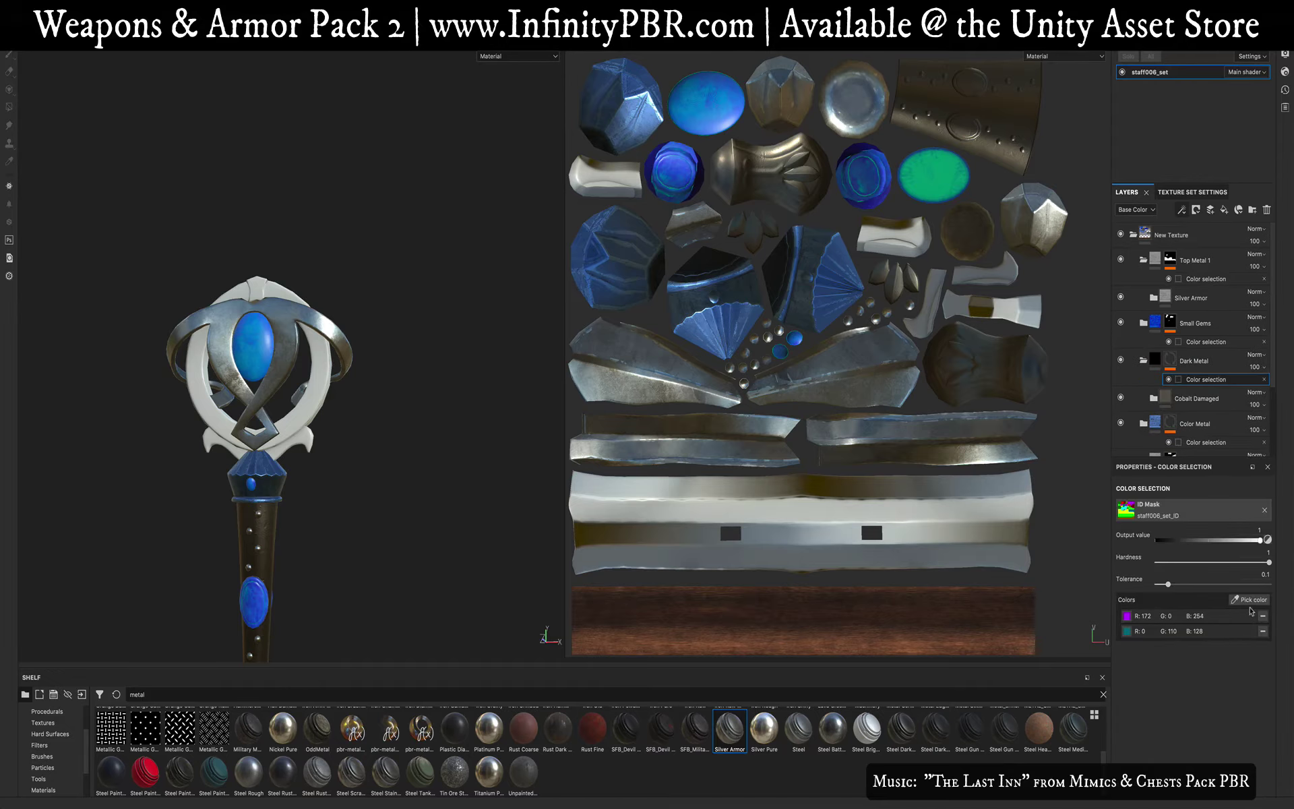
left_click(1250, 602)
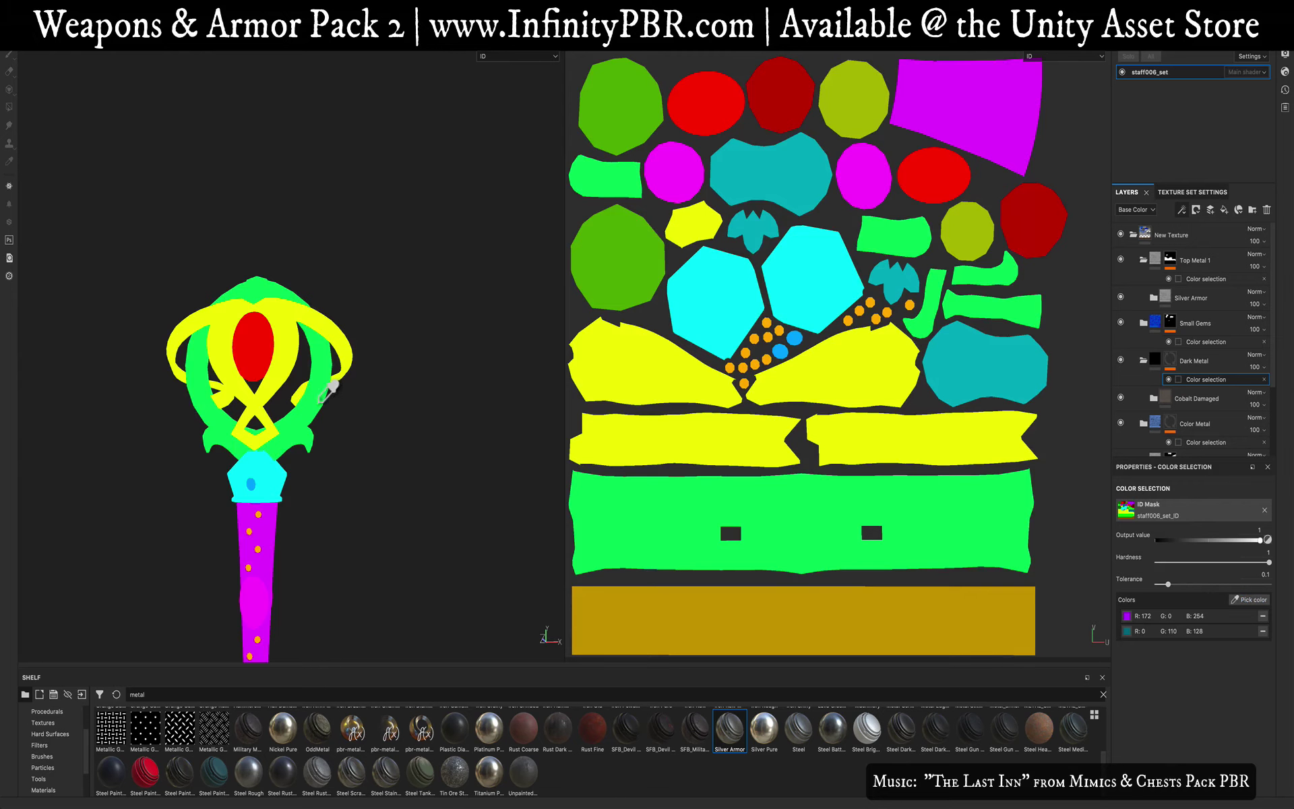
left_click(322, 397)
Step: Examine the silver and dark metal on the staff's head, then the handle, shaft and pommel
left_click_drag(387, 528, 311, 360, "alt")
scroll(315, 325, "up", 3)
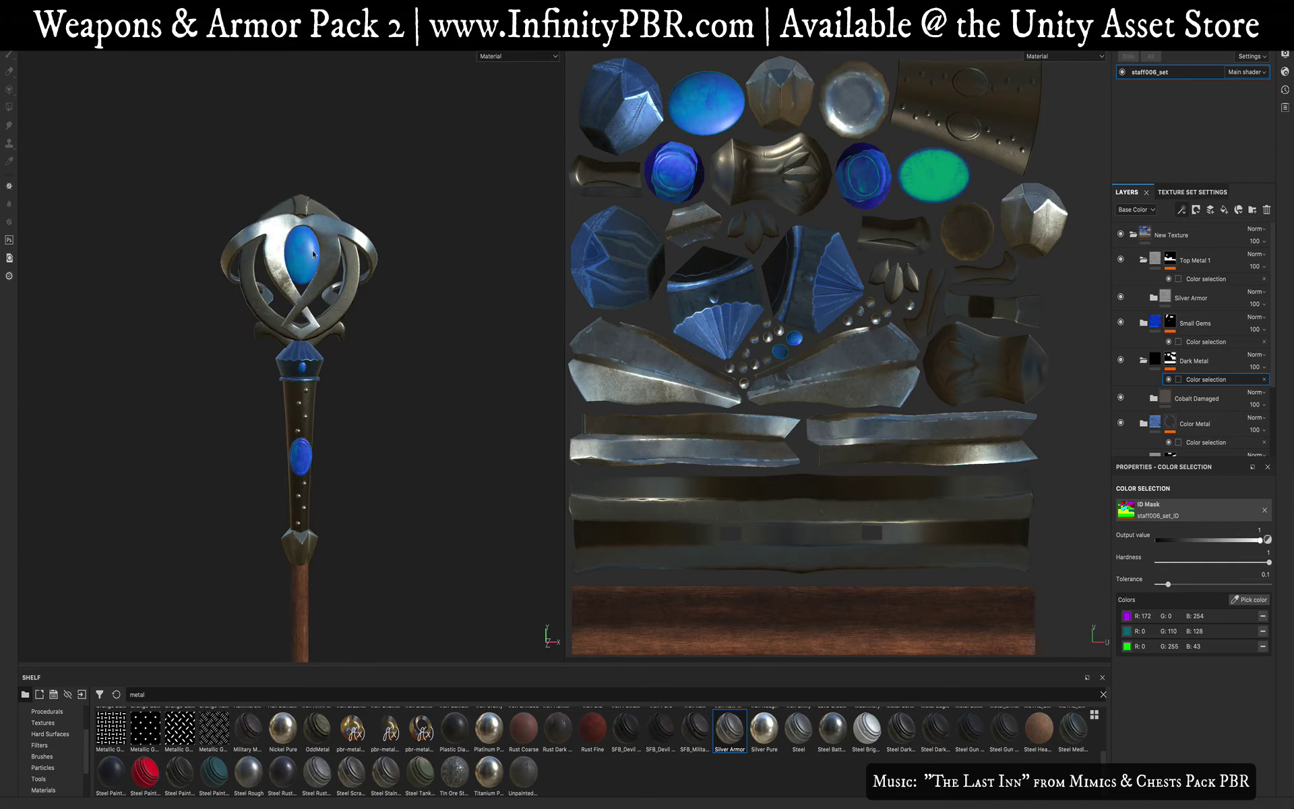
scroll(313, 252, "up", 5)
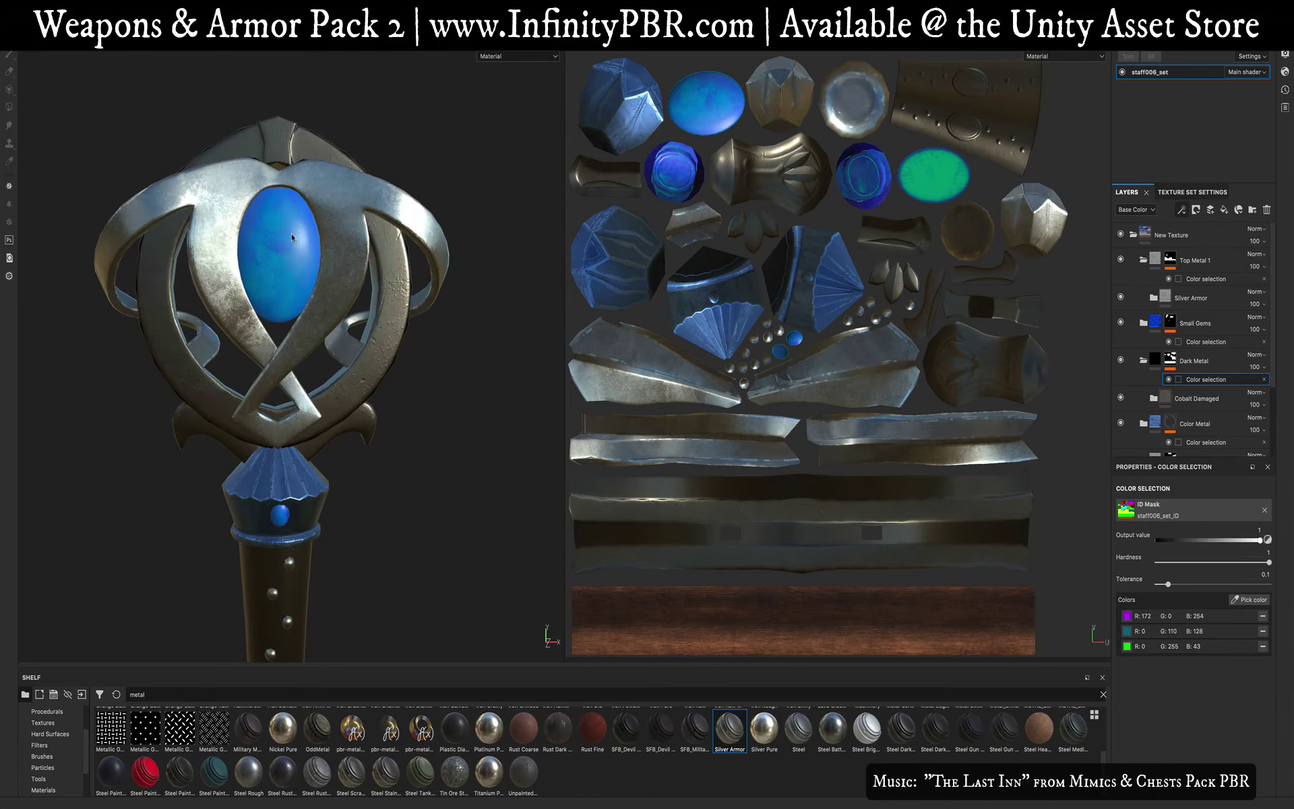
middle_click_drag(290, 523, 337, 324, "alt")
middle_click_drag(383, 450, 360, 219, "alt")
middle_click_drag(366, 650, 343, 350, "alt")
left_click_drag(394, 467, 326, 449, "alt")
Step: Collapse the Top Metal 1 and Dark Metal folders and add a folder named Leaves above Top Metal 1
left_click(1143, 259)
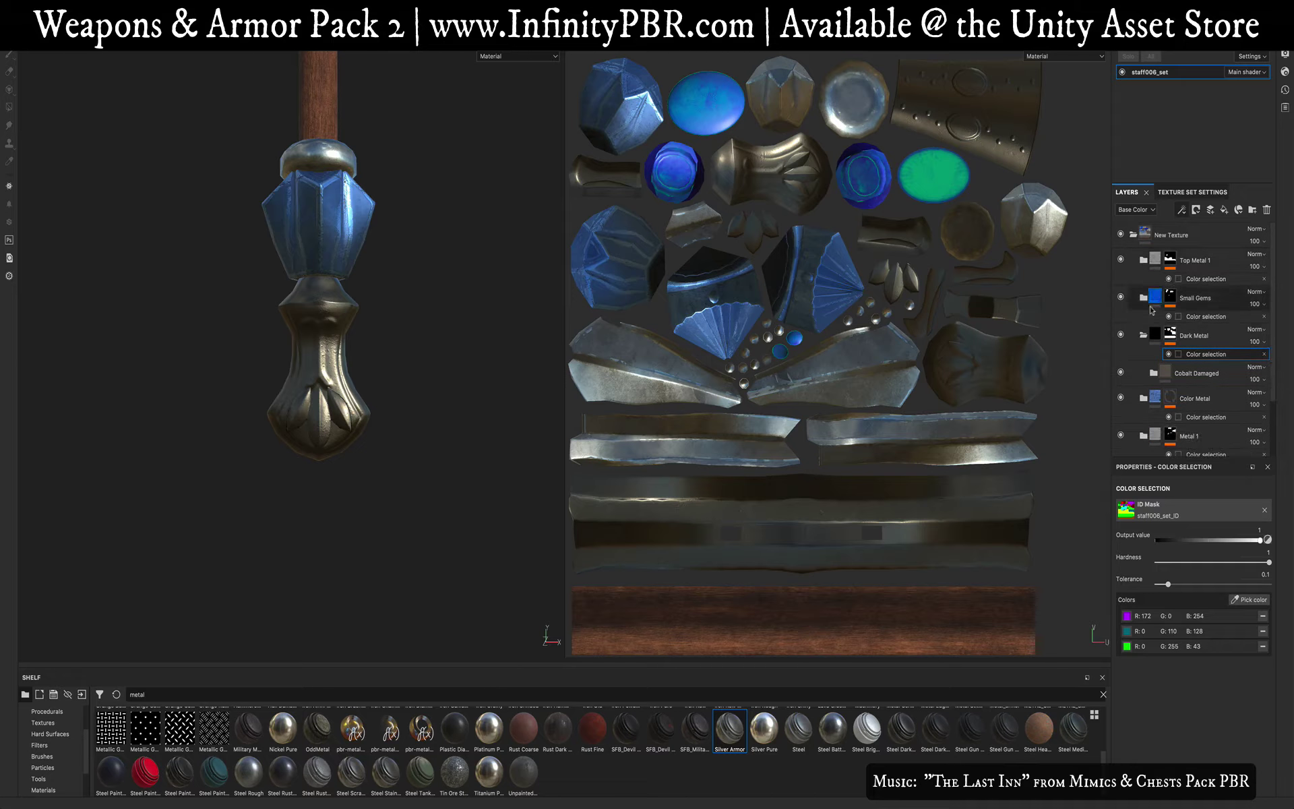
left_click(1143, 335)
left_click(1207, 261)
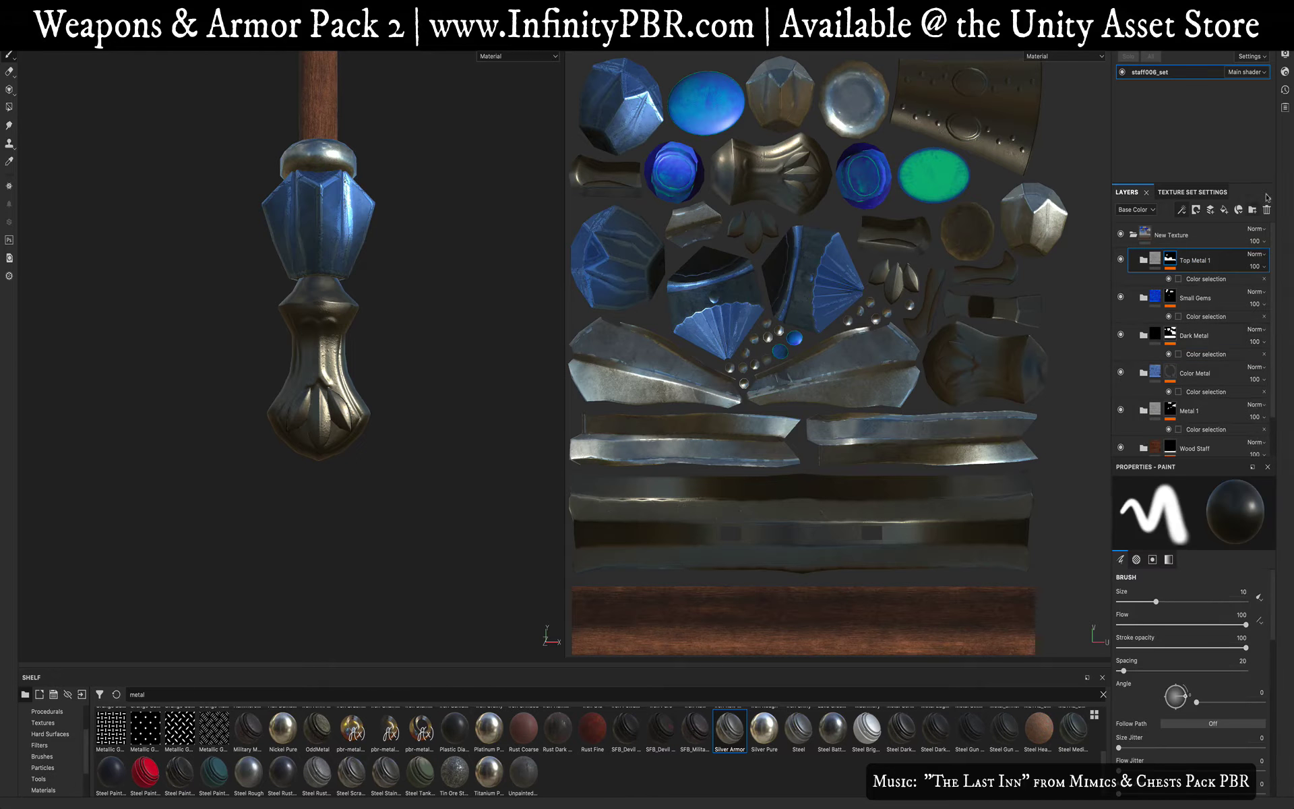
left_click(1253, 209)
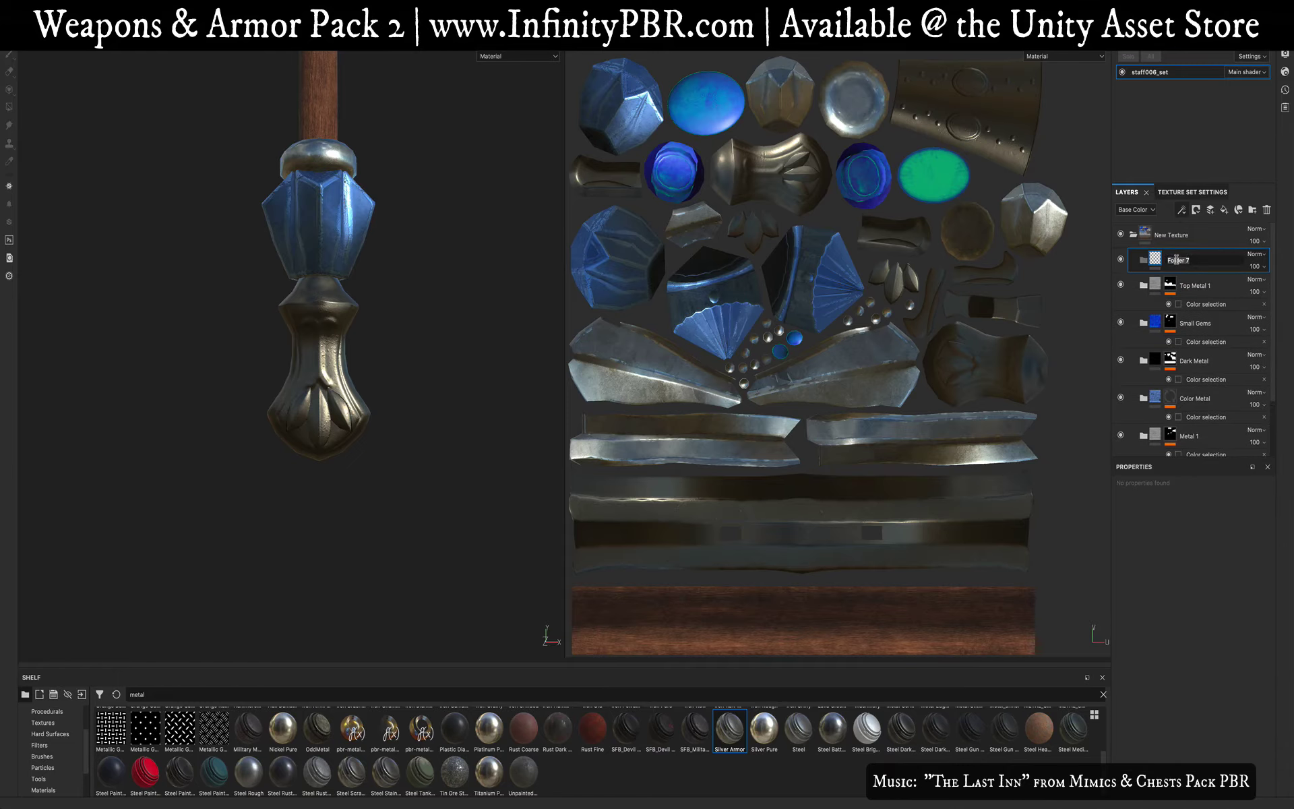
key("Return")
Step: Place the Aluminium Anodized Red smart material in the Leaves folder and give the folder a black mask
scroll(593, 748, "up", 5)
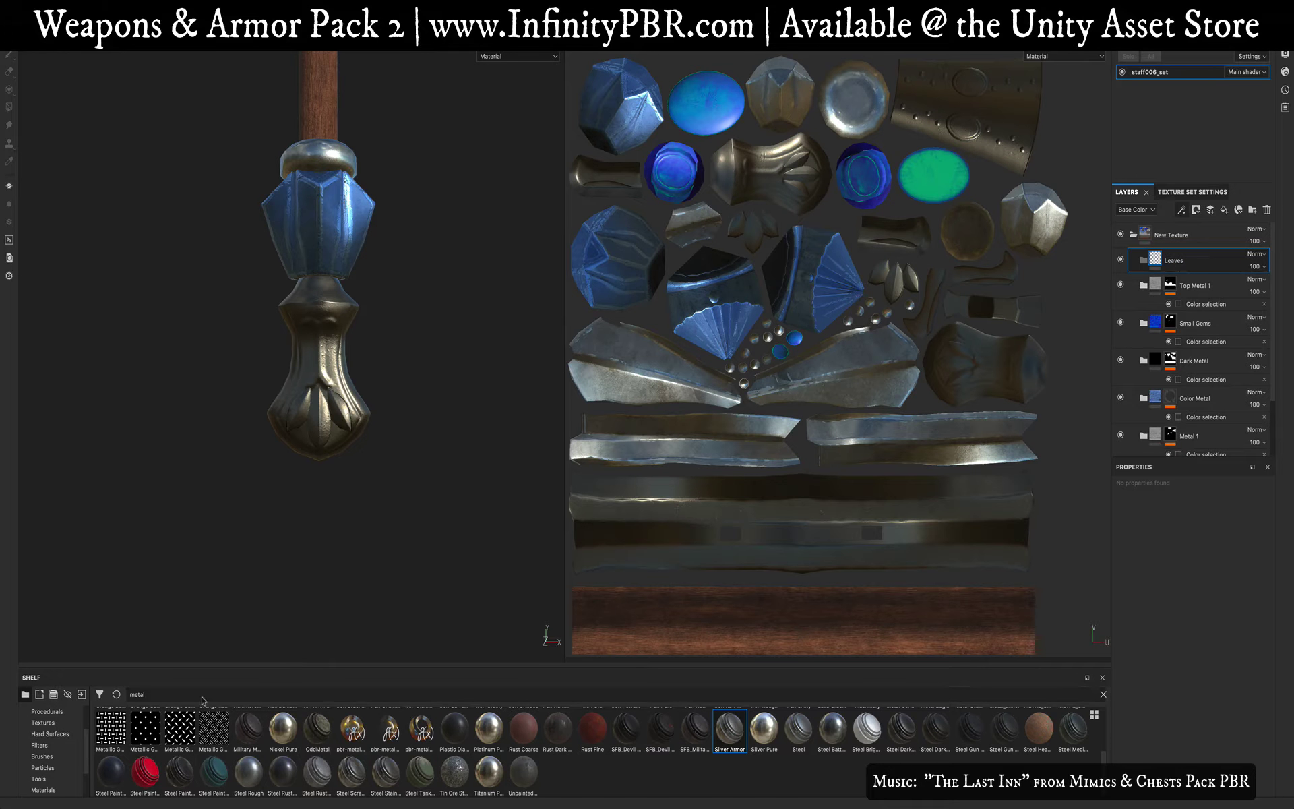
left_click_drag(110, 726, 1172, 263)
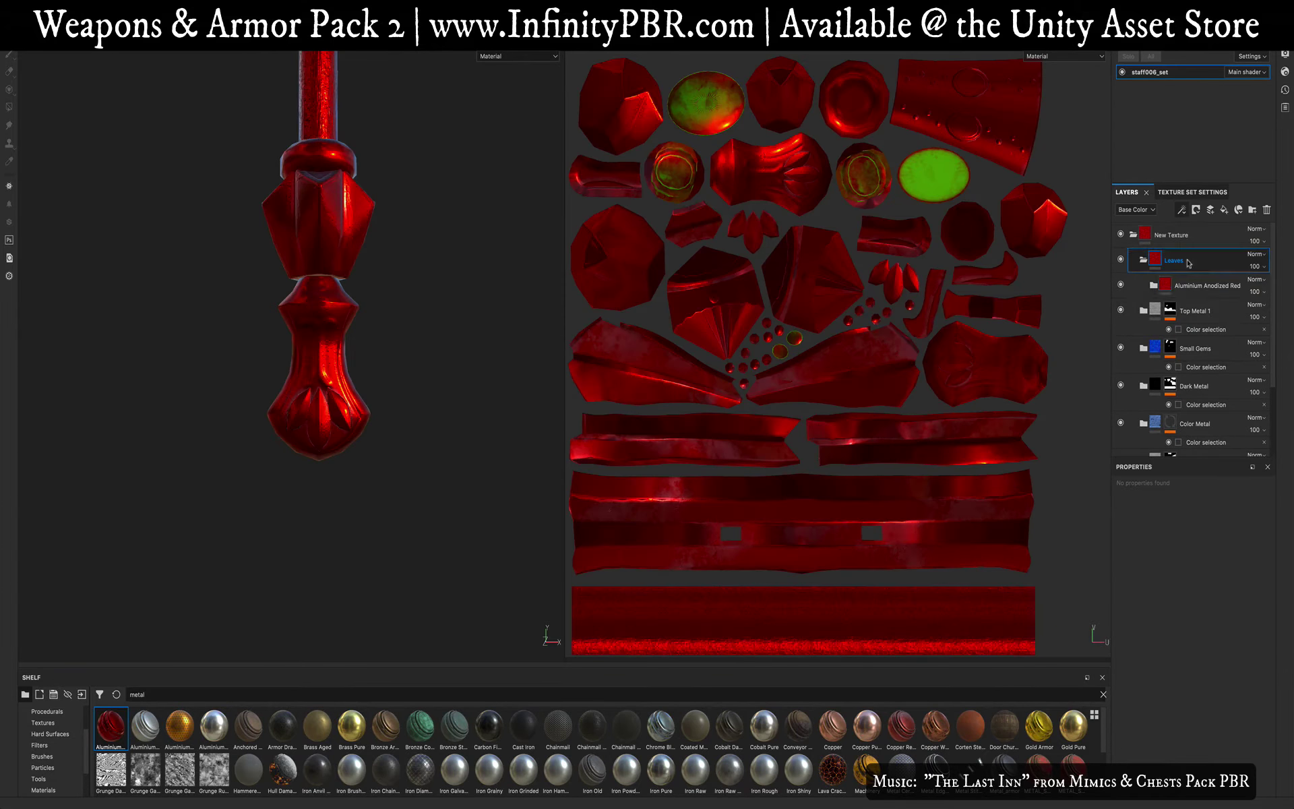
right_click(1187, 262)
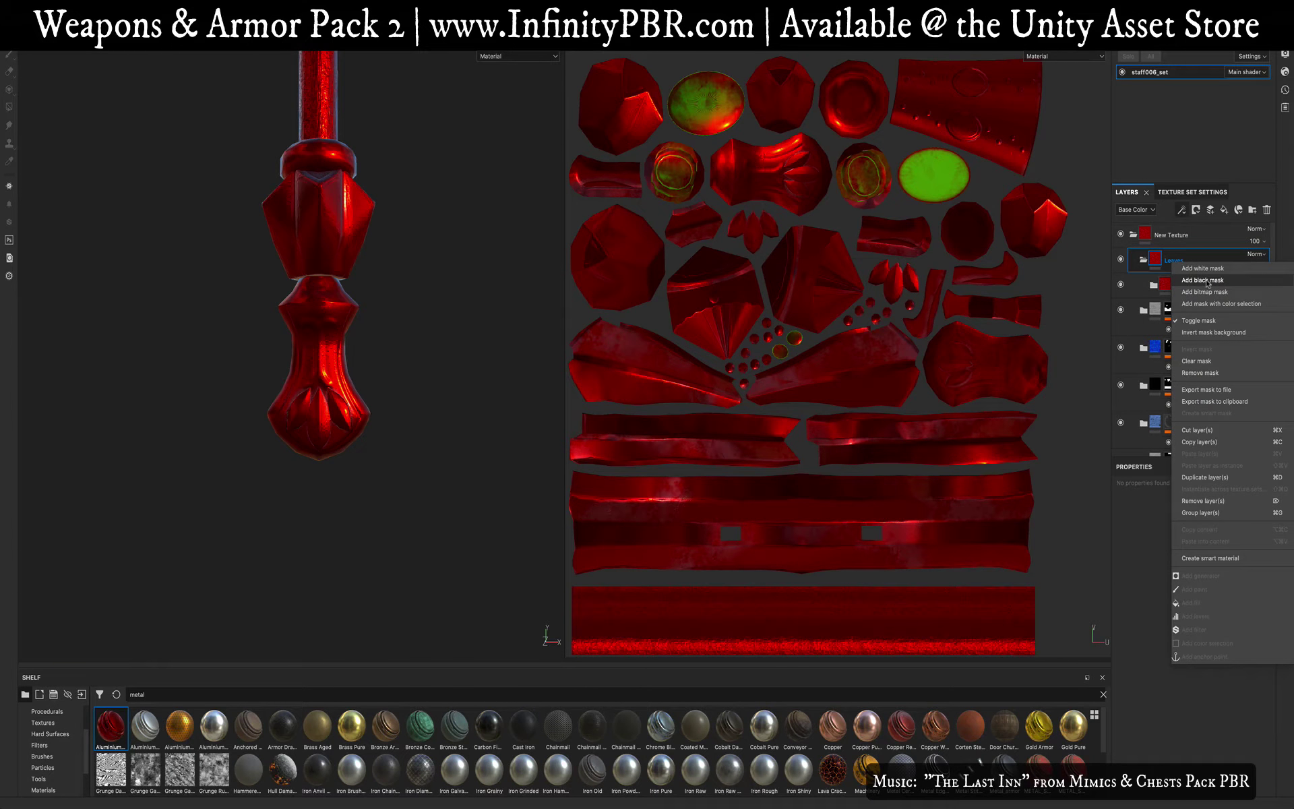
left_click(1203, 280)
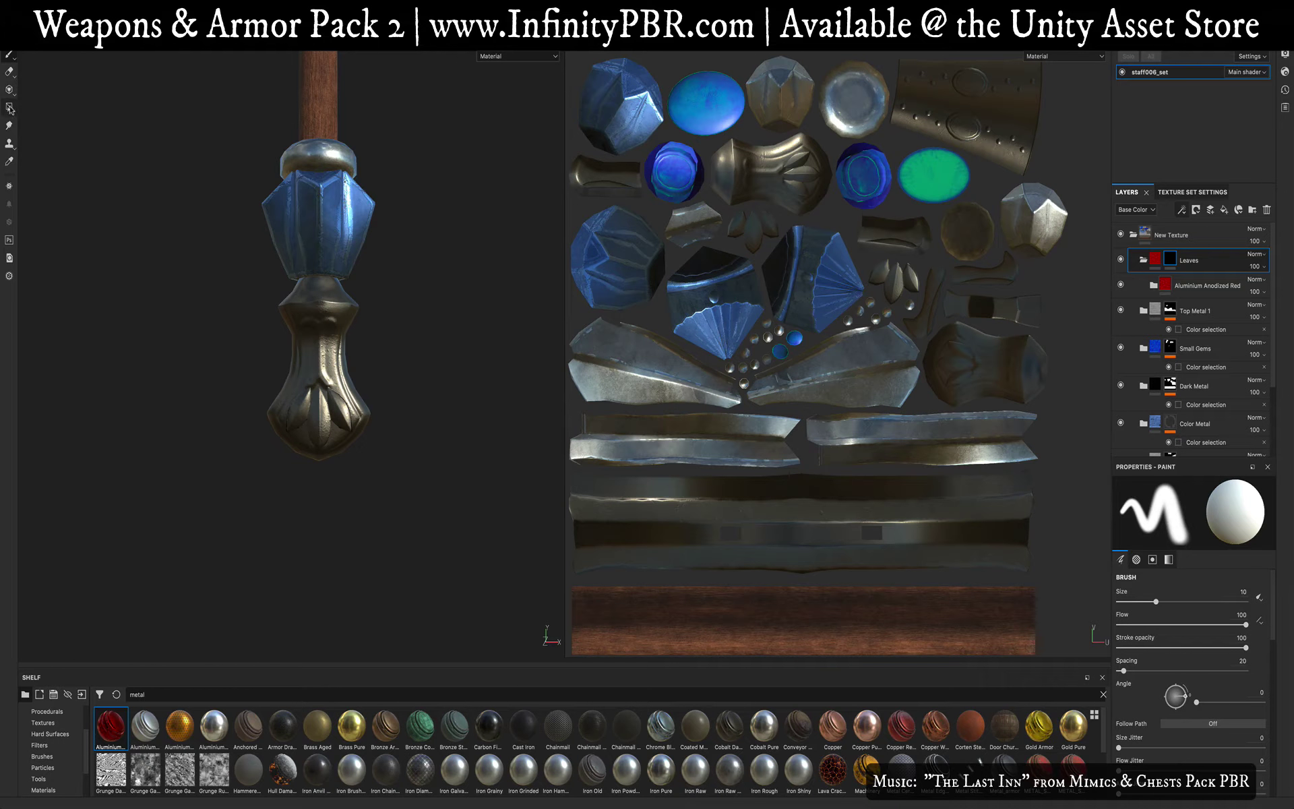
Step: Fill both leaf UV islands in the Leaves mask with Polygon Fill in UV chunk mode, and return to the Paint brush
left_click(9, 107)
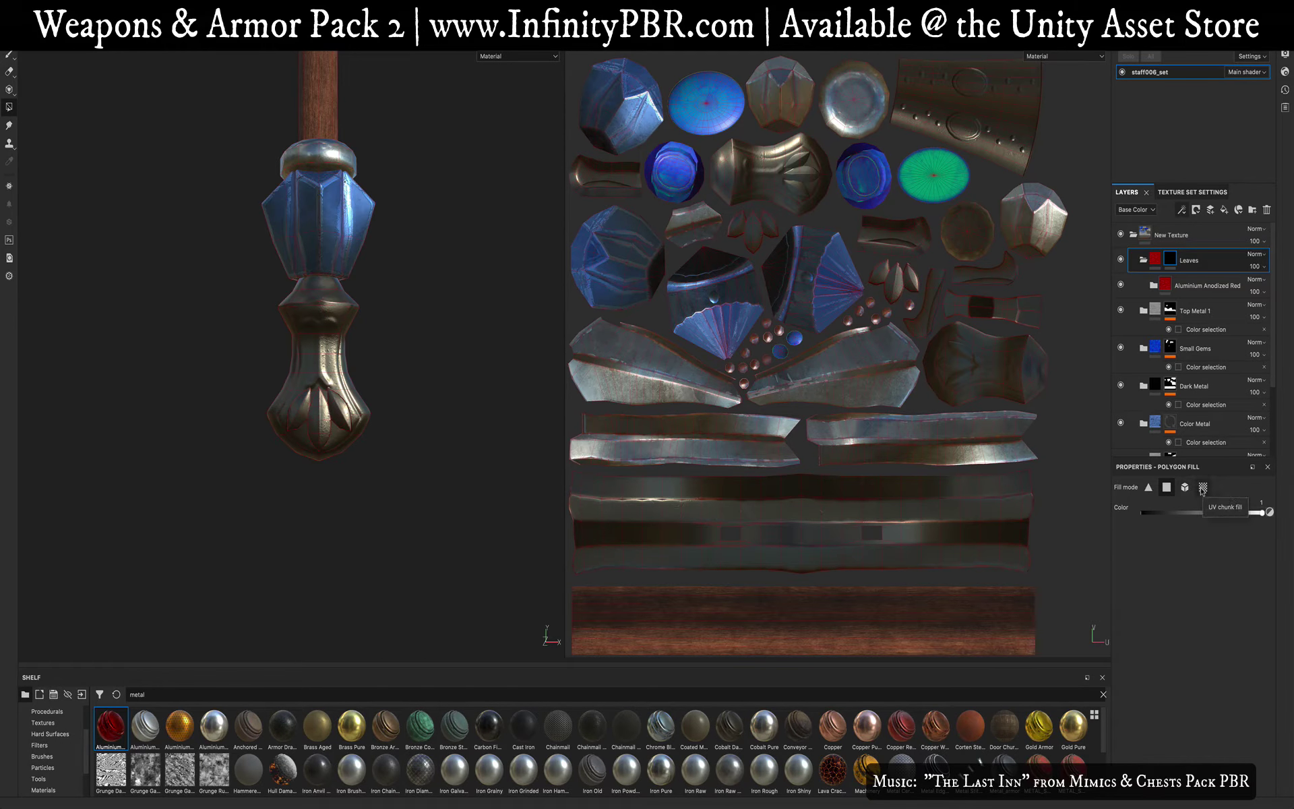
left_click(884, 277)
left_click_drag(511, 431, 697, 480, "alt")
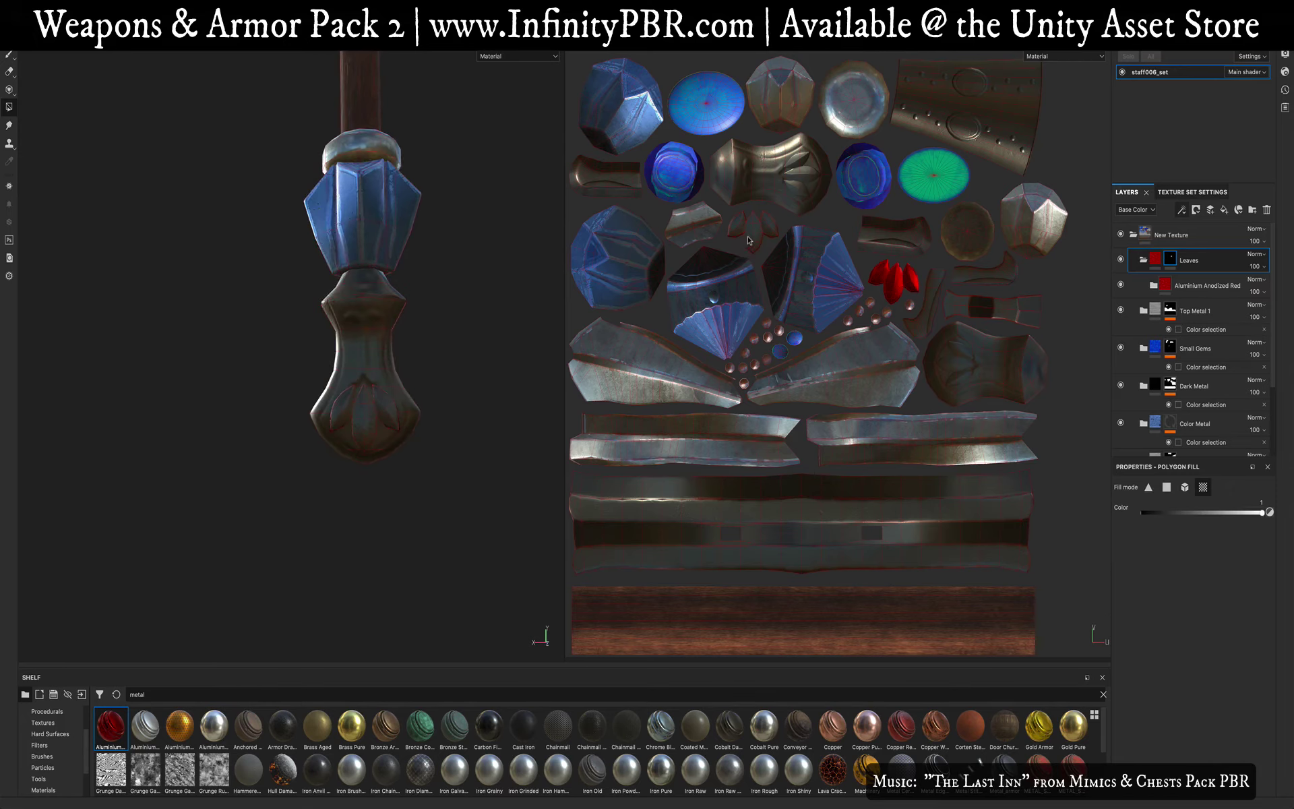
left_click(748, 240)
left_click_drag(433, 467, 280, 404, "alt")
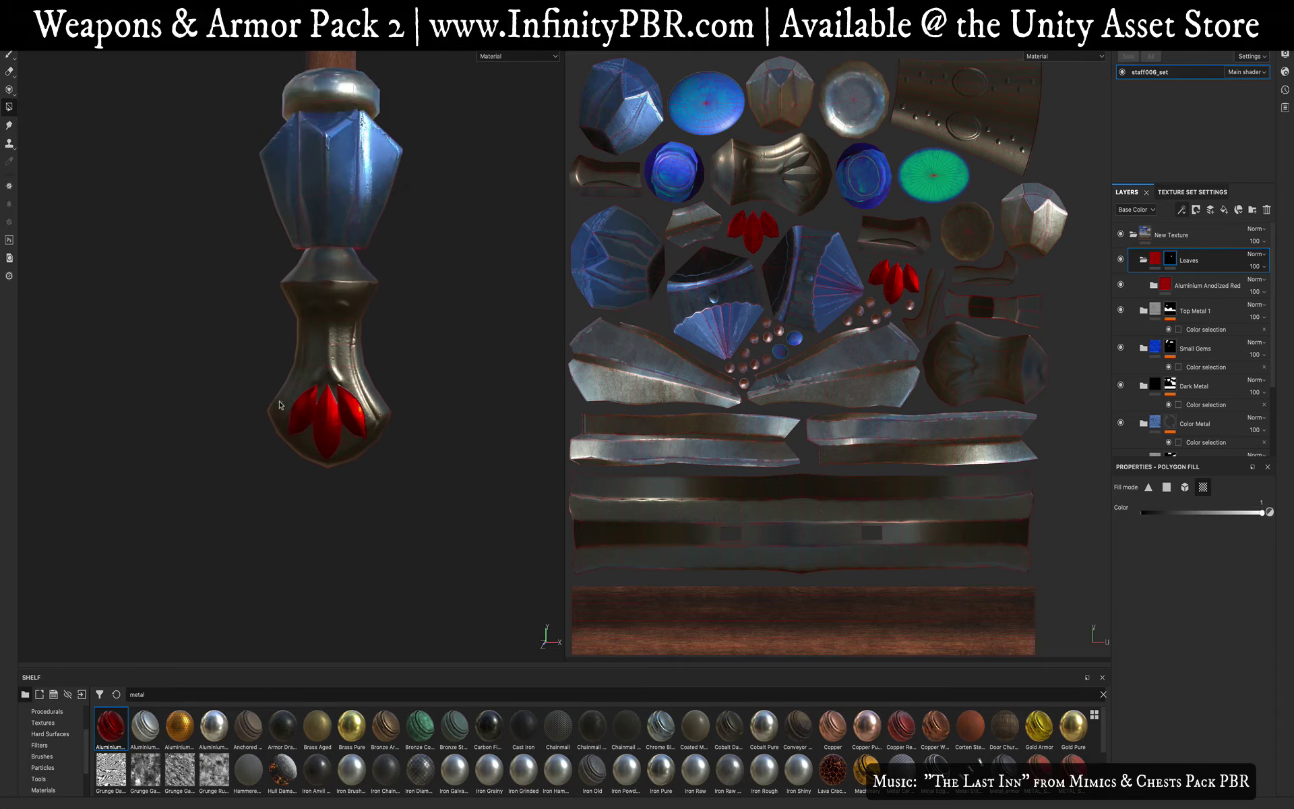
scroll(281, 403, "up", 3)
mouse_move(448, 452)
left_mouse_down("alt")
mouse_move(435, 408)
mouse_move(422, 456)
mouse_move(444, 426)
mouse_move(433, 418)
mouse_move(446, 431)
left_mouse_up("alt")
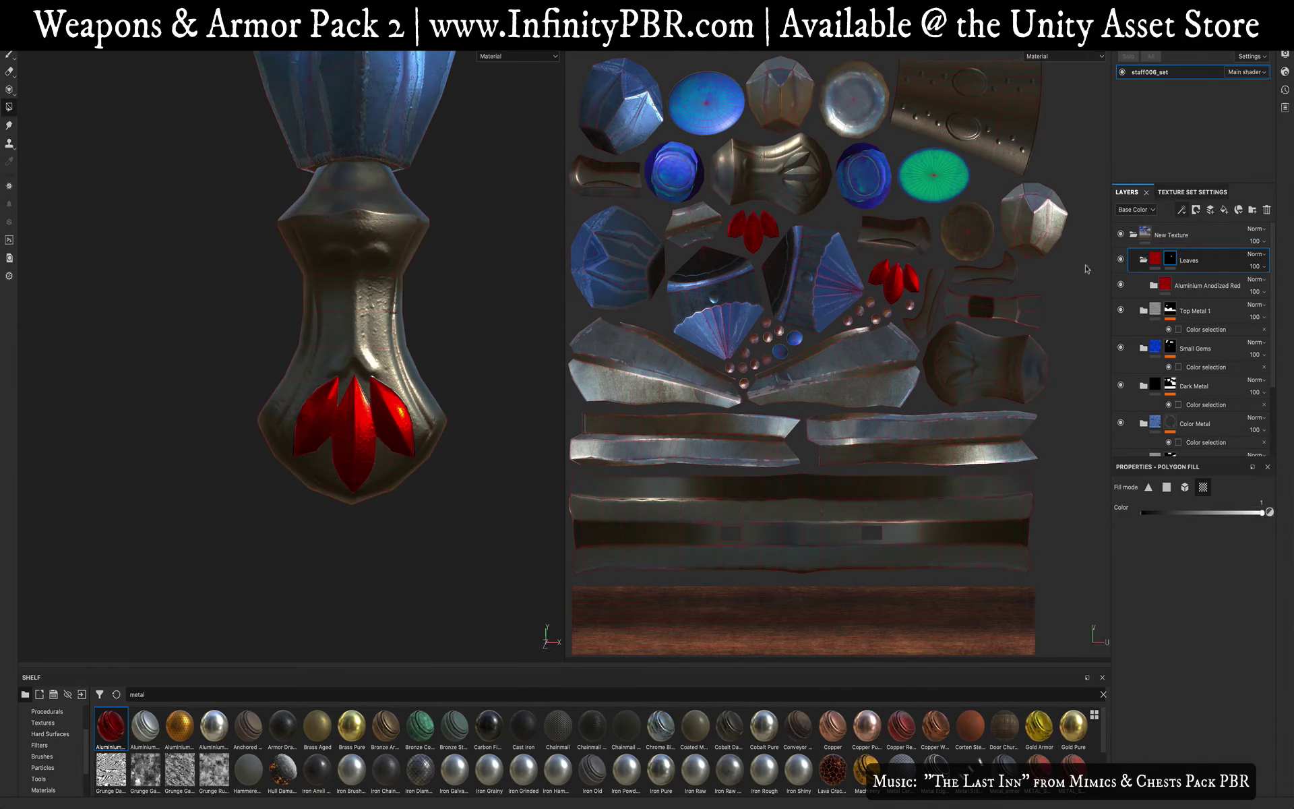
key("1")
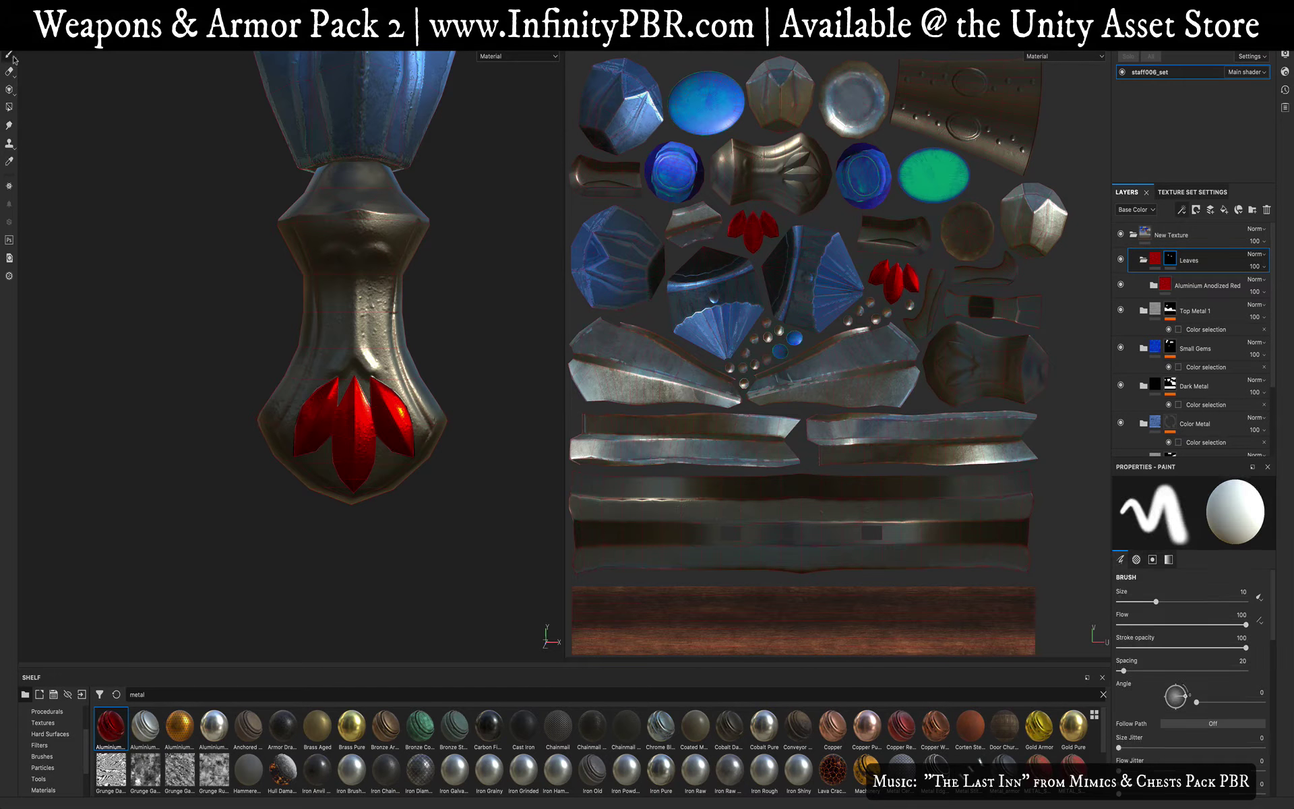
Step: Examine the red leaves on the pommel together with the shaft and blue metal from several distances
mouse_move(384, 494)
left_mouse_down("alt")
mouse_move(484, 452)
mouse_move(384, 462)
left_mouse_up("alt")
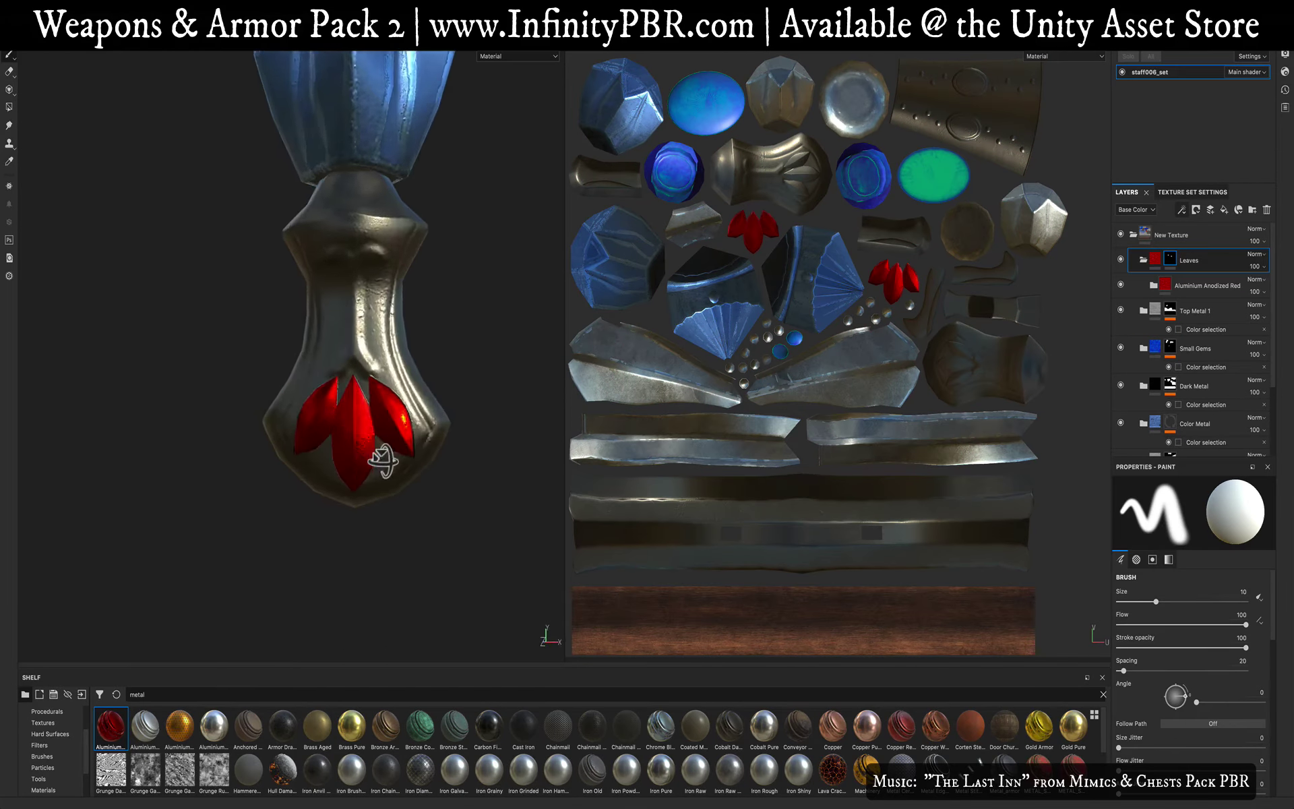
key("f")
middle_click_drag(315, 539, 366, 389, "alt")
scroll(365, 389, "up", 5)
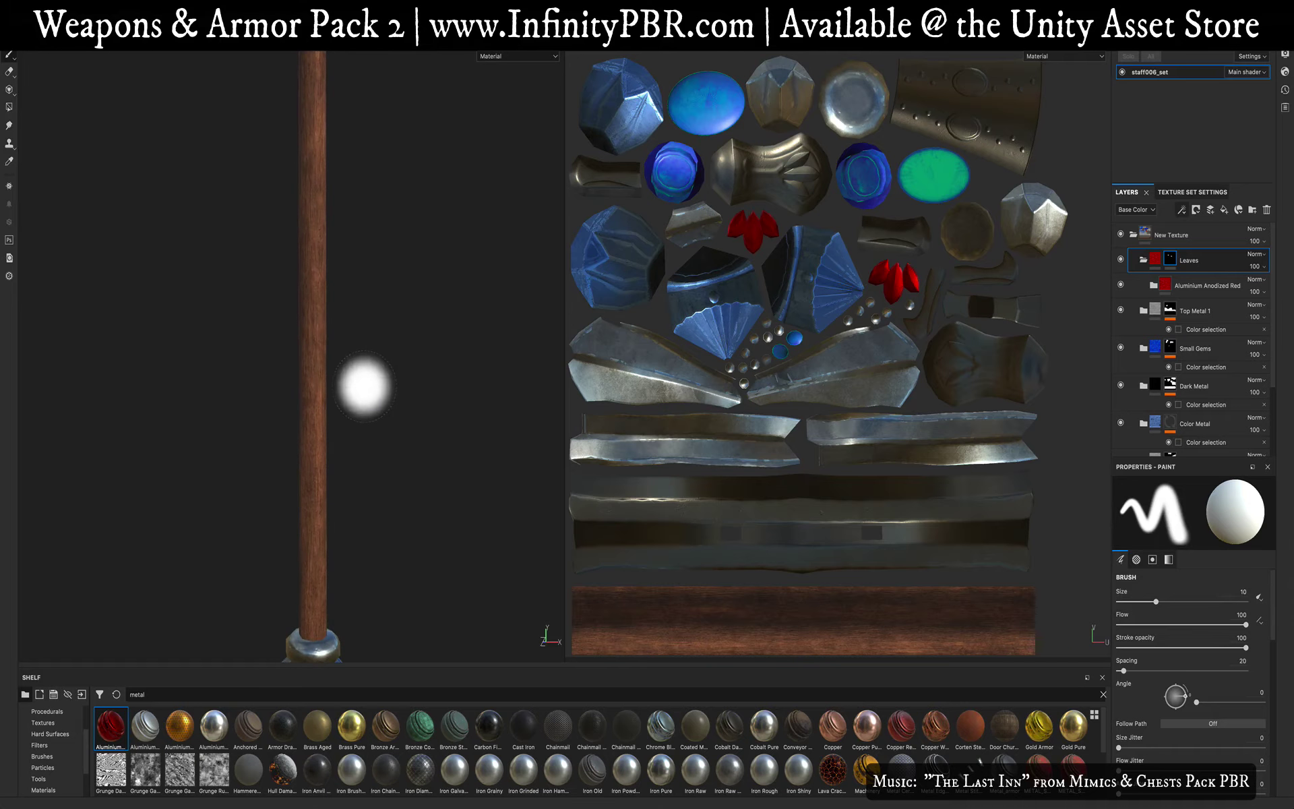
middle_click_drag(365, 522, 371, 42, "alt")
scroll(407, 357, "up", 3)
scroll(408, 351, "down", 2)
scroll(408, 351, "down", 5)
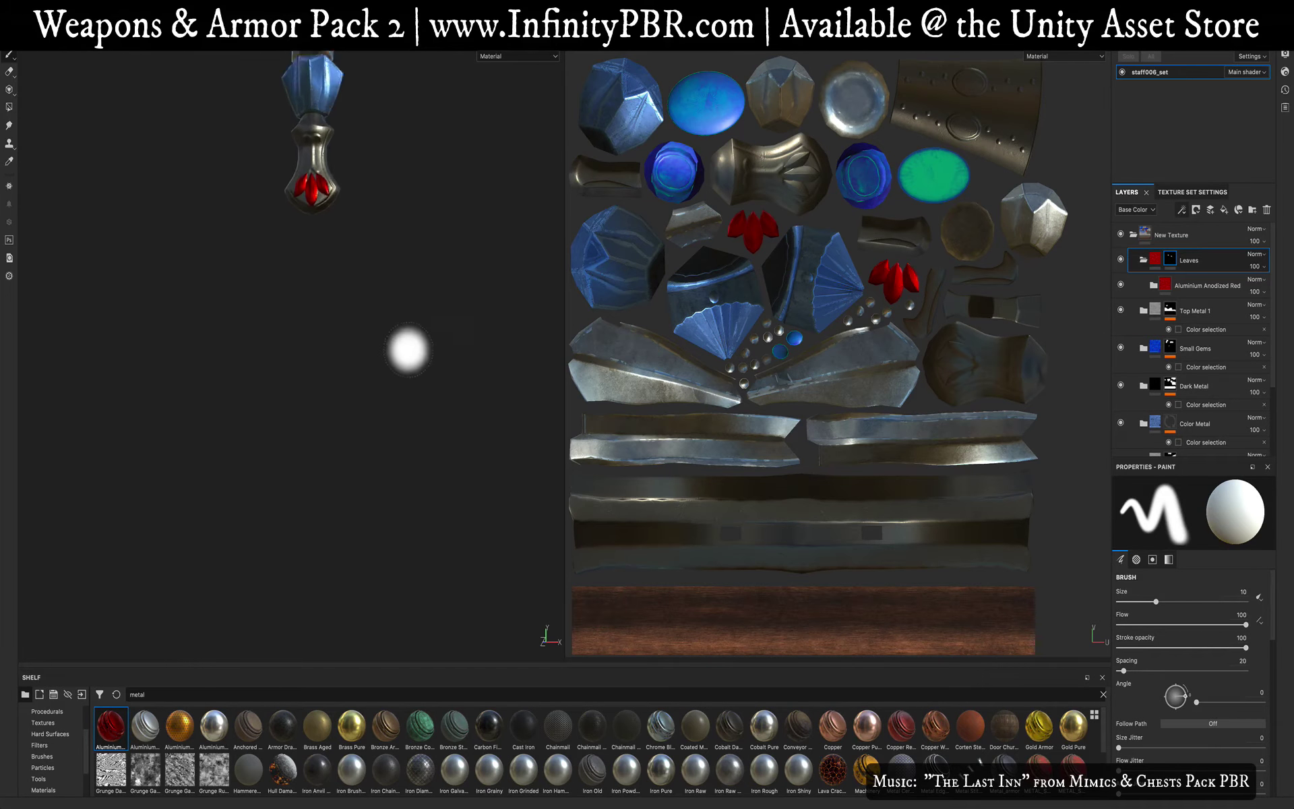
scroll(409, 351, "up", 3)
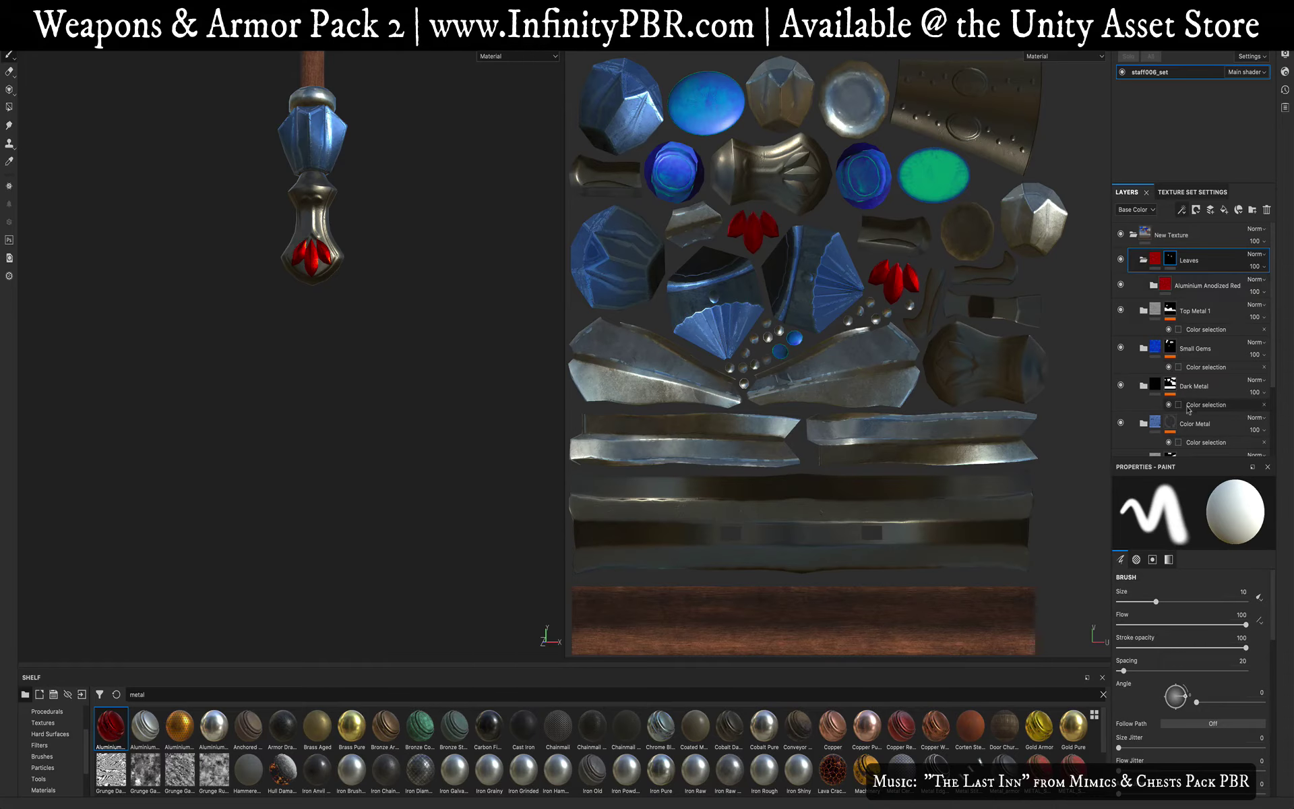
Step: Set the base color of the Aluminum layer inside Aluminium Anodized Red to green with hue 0.329, saturation 1.000 and value 0.325
scroll(1198, 337, "down", 2)
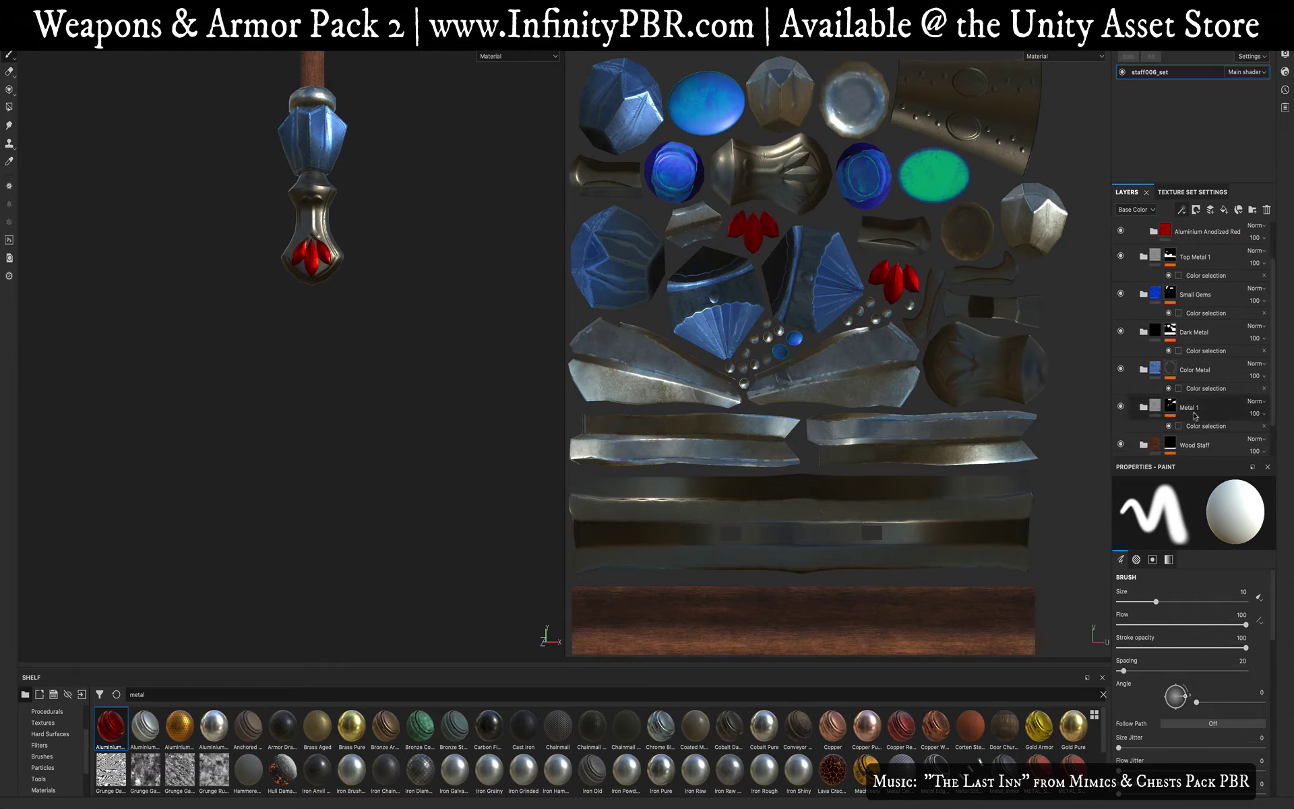
scroll(1182, 337, "up", 2)
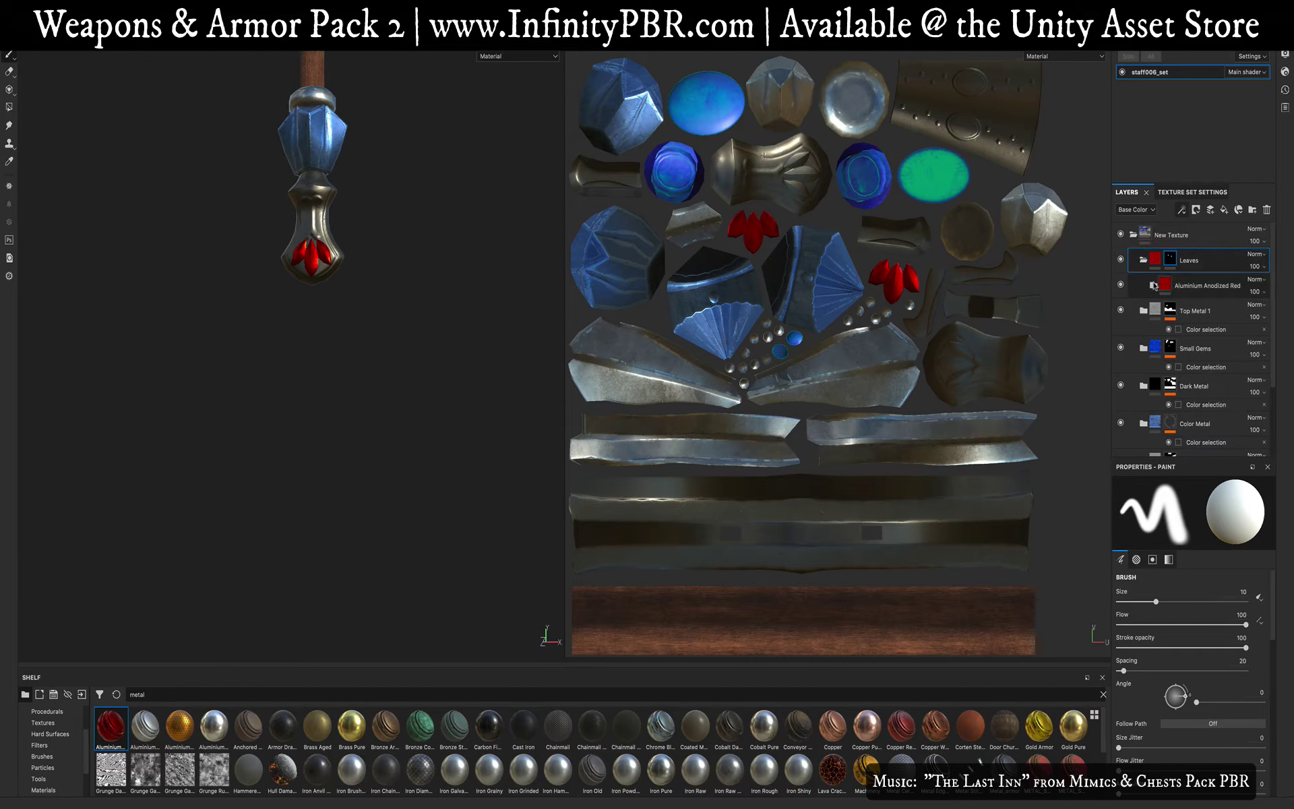
left_click(1153, 285)
left_click(1166, 336)
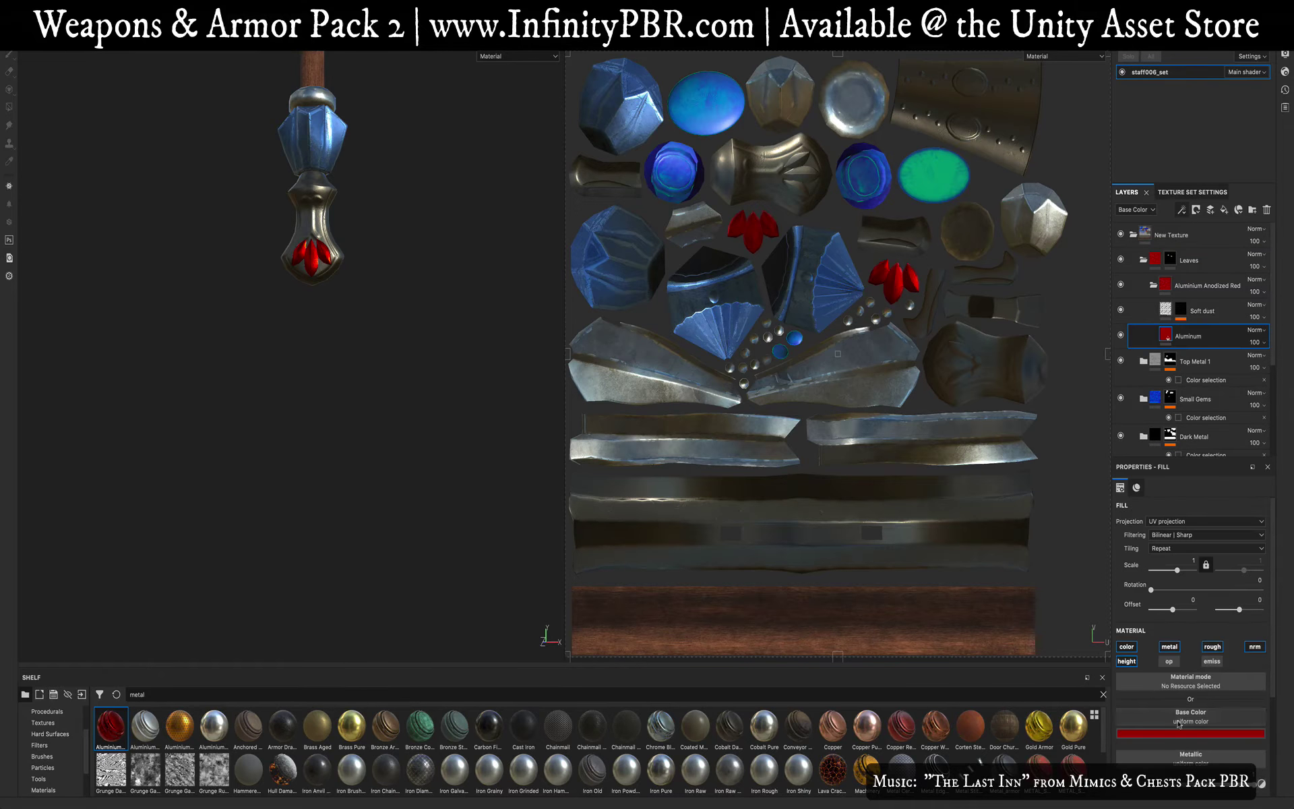
left_click(1185, 733)
left_click(1237, 679)
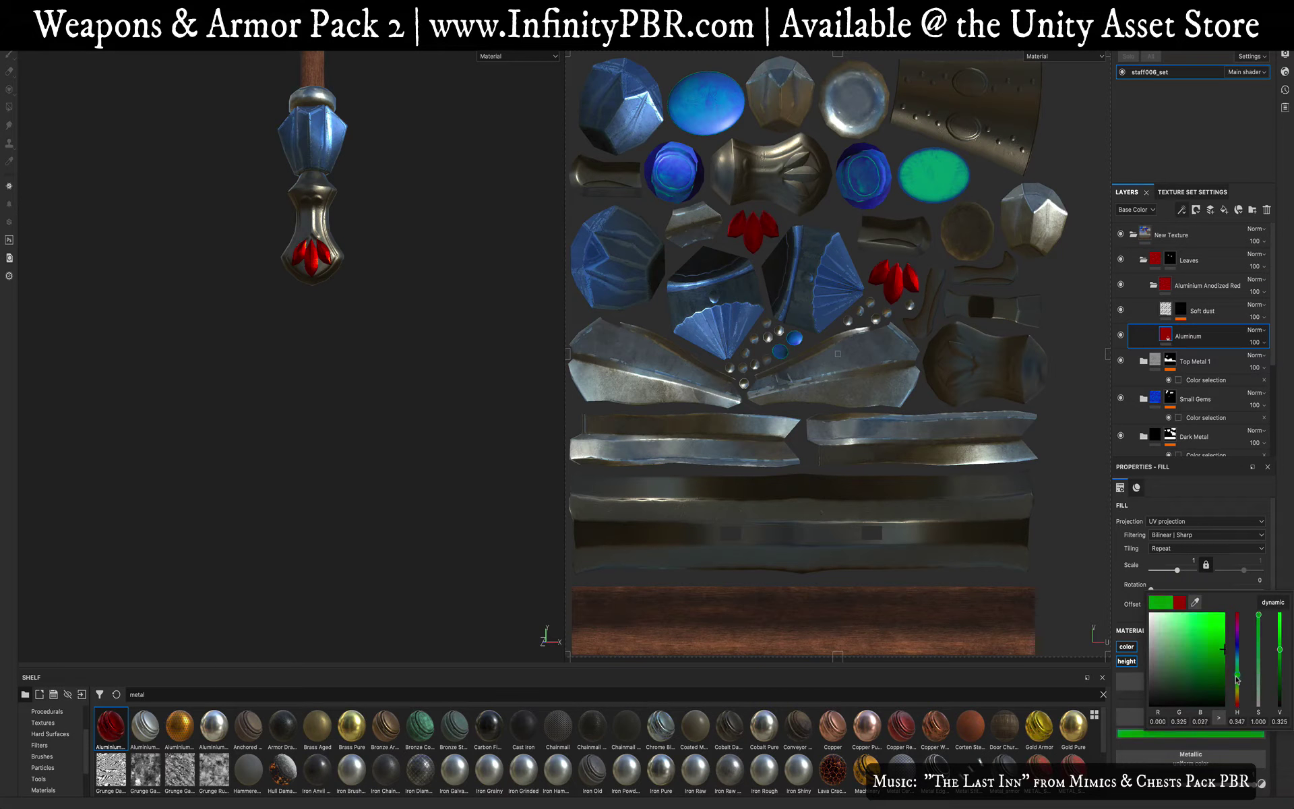
left_click_drag(1236, 679, 1236, 677)
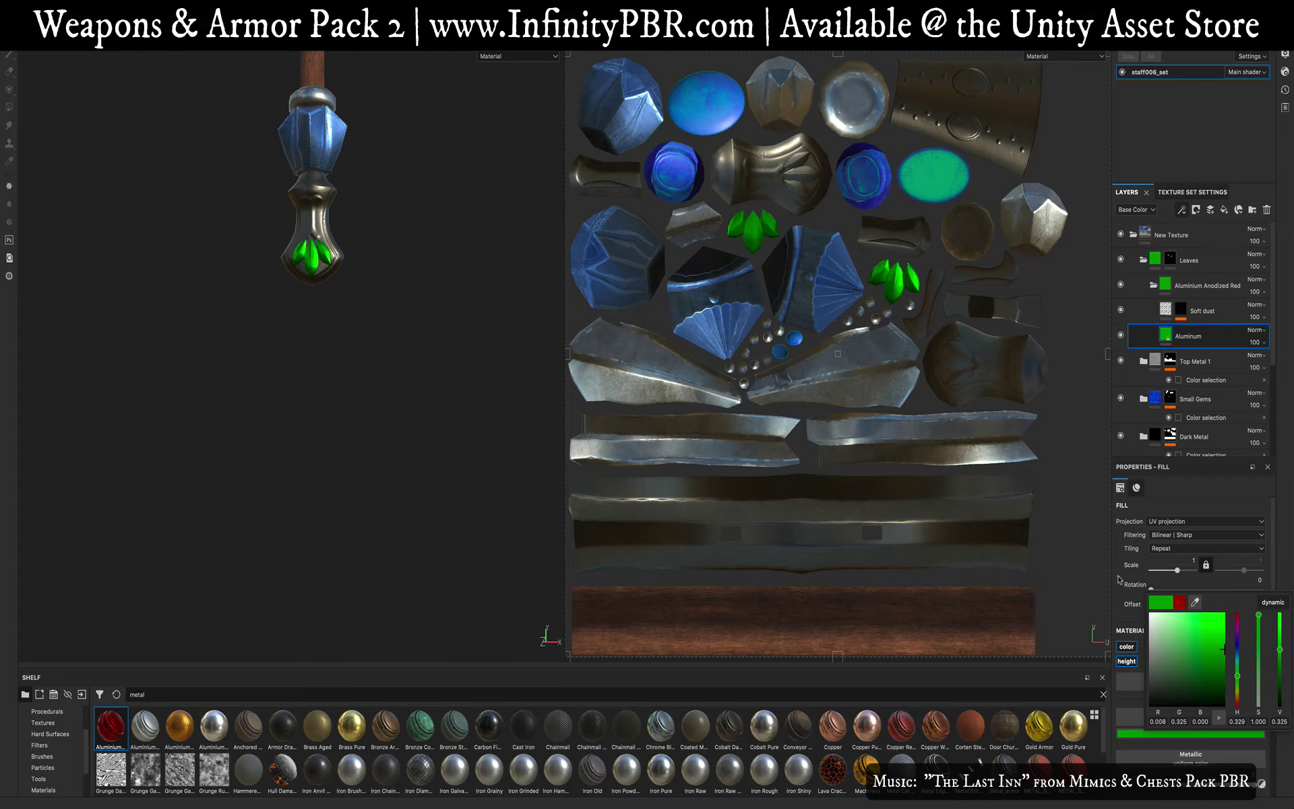
Step: Examine the textured staff at full length and its head up close, and collapse the Leaves folder
left_click(1118, 579)
left_click_drag(459, 214, 398, 231, "alt")
key("f")
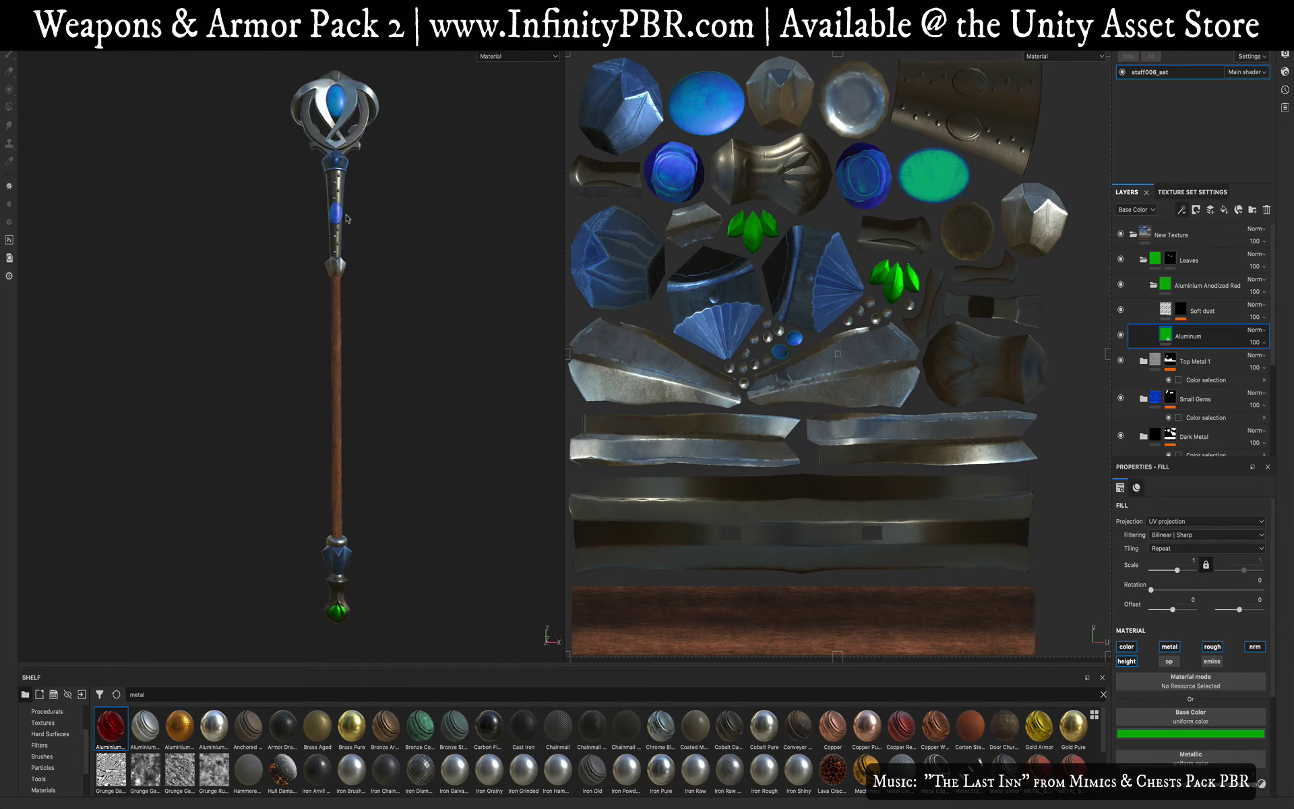
scroll(347, 133, "up", 5)
middle_click_drag(349, 158, 358, 292, "alt")
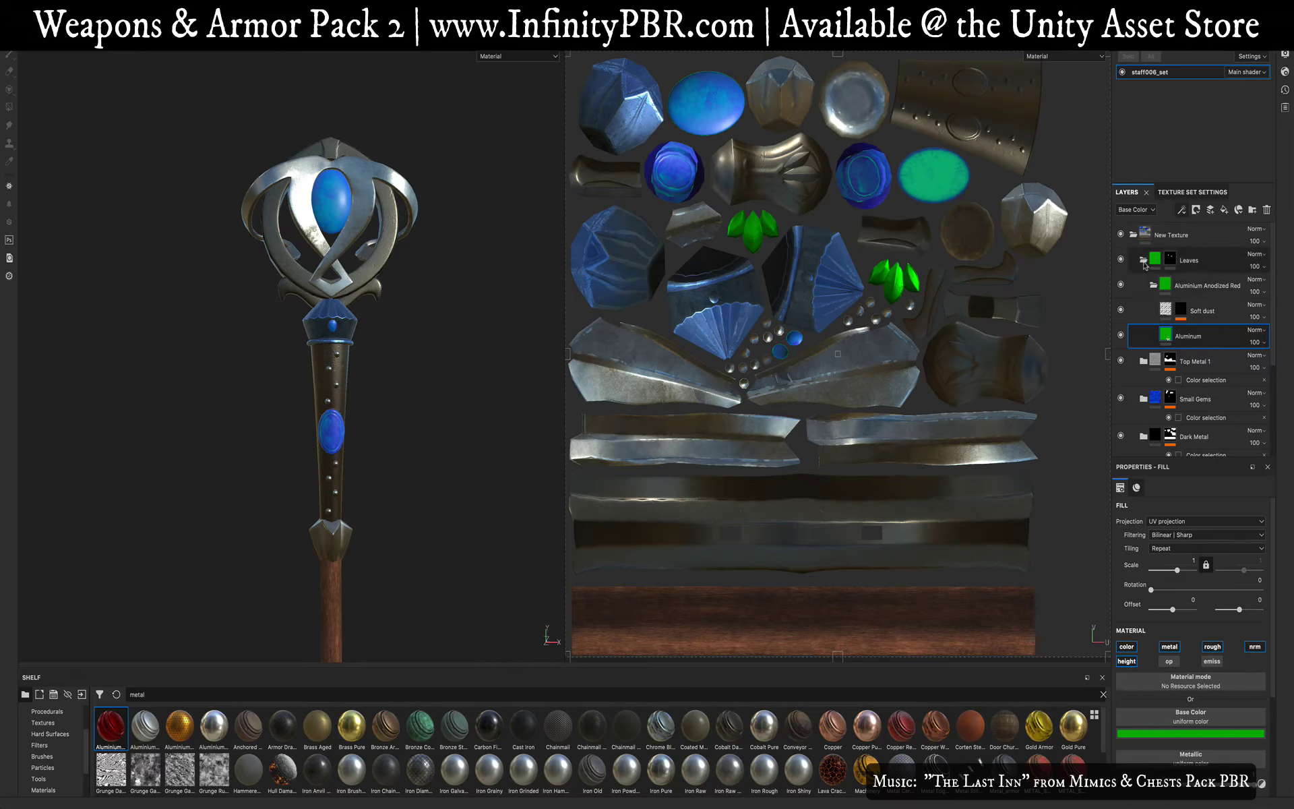
left_click(1143, 261)
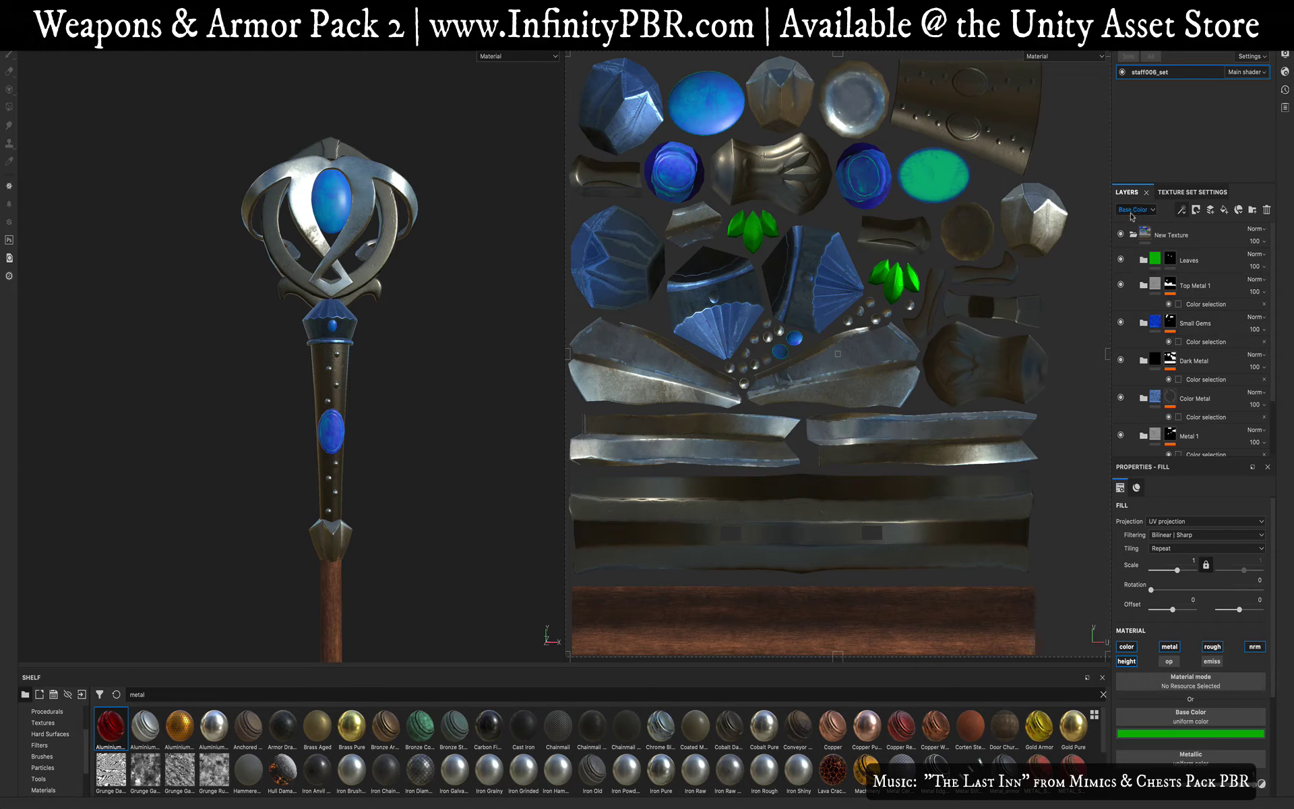
Step: Review the texture set's existing channels and the list of channels that can be added, and return to the layer stack
left_click(1180, 193)
scroll(1160, 234, "up", 5)
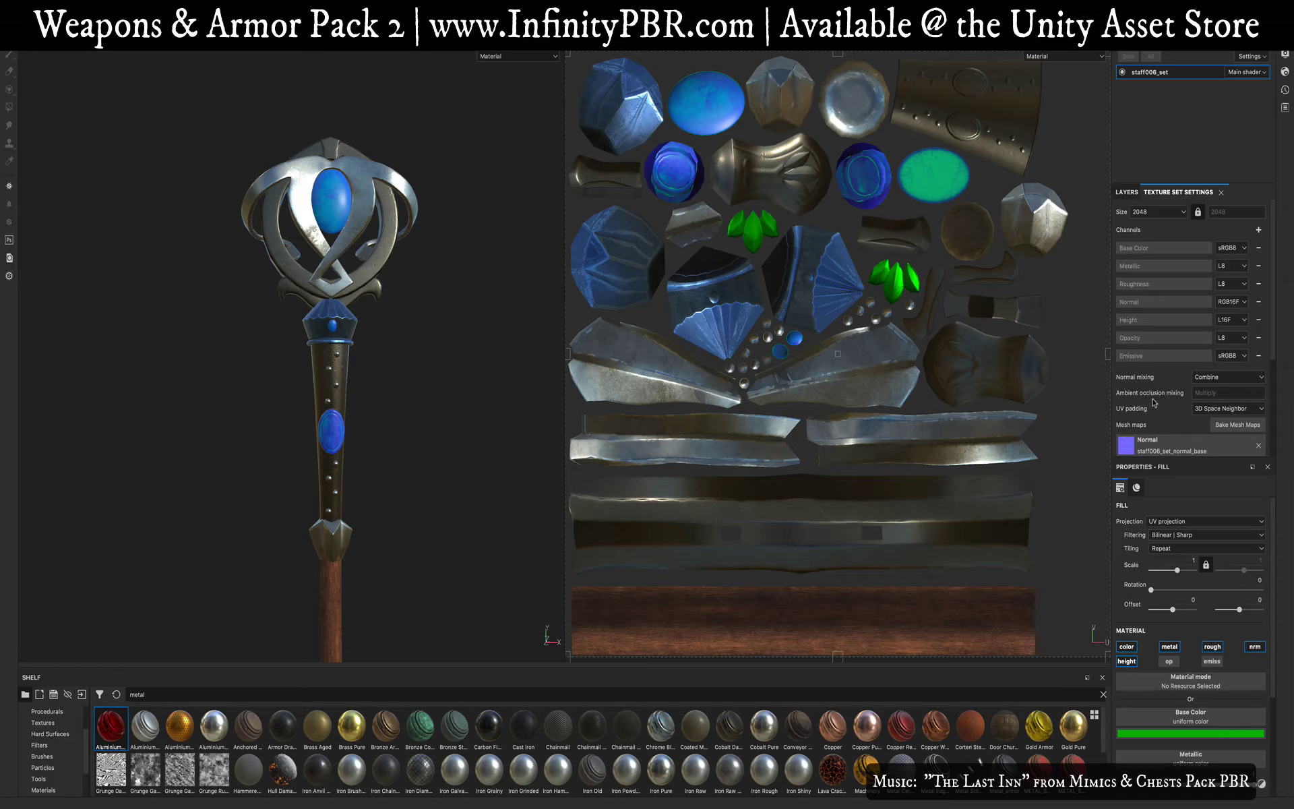
left_click(1258, 231)
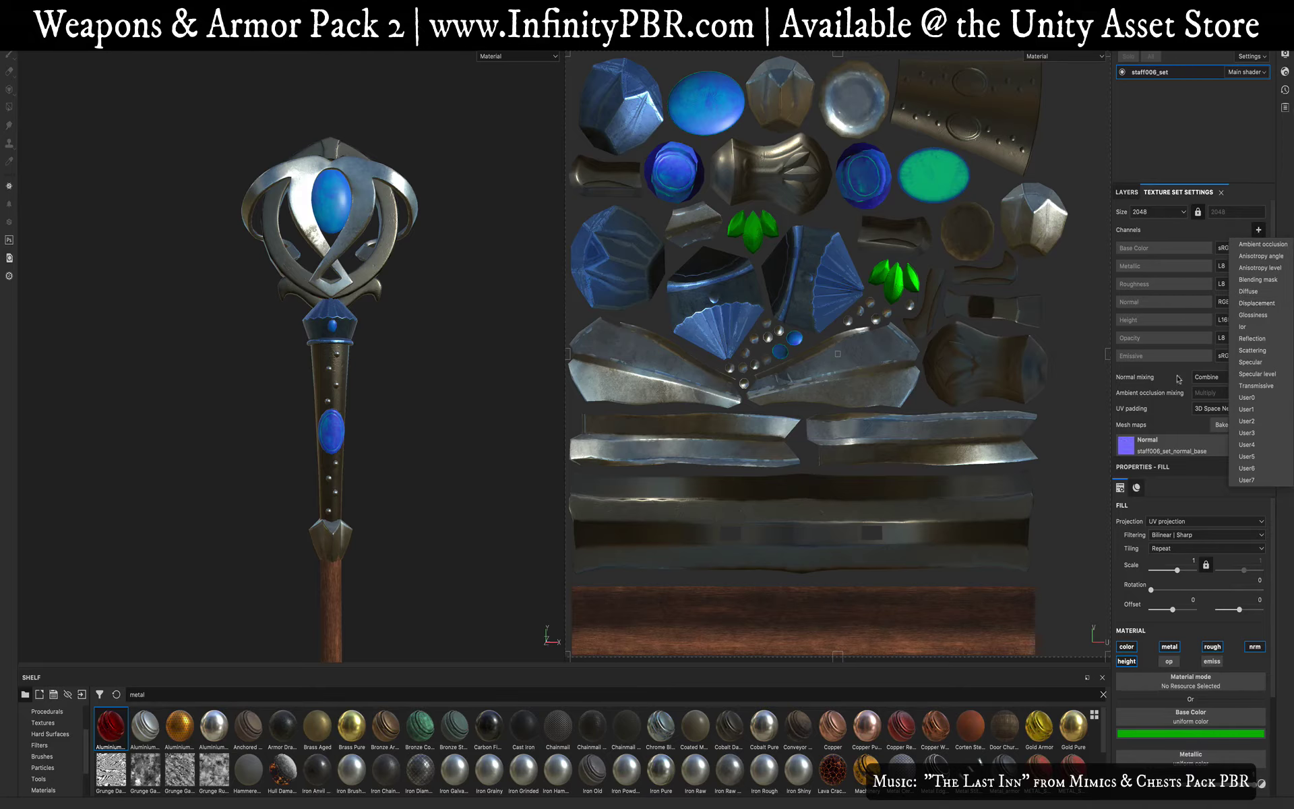
left_click(1148, 381)
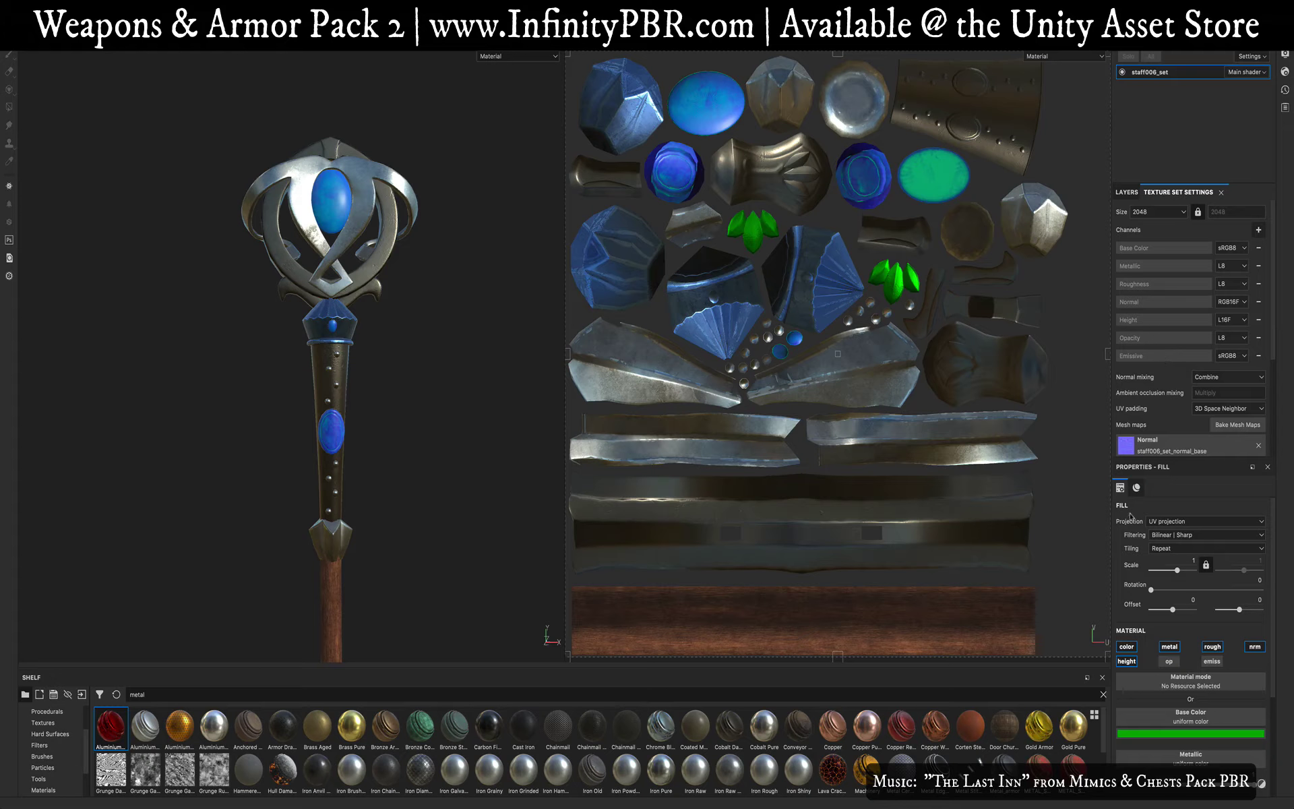
left_click(1126, 192)
Step: Create a folder named Emission at the top of the New Texture group and move a new fill layer into it
left_click(1240, 236)
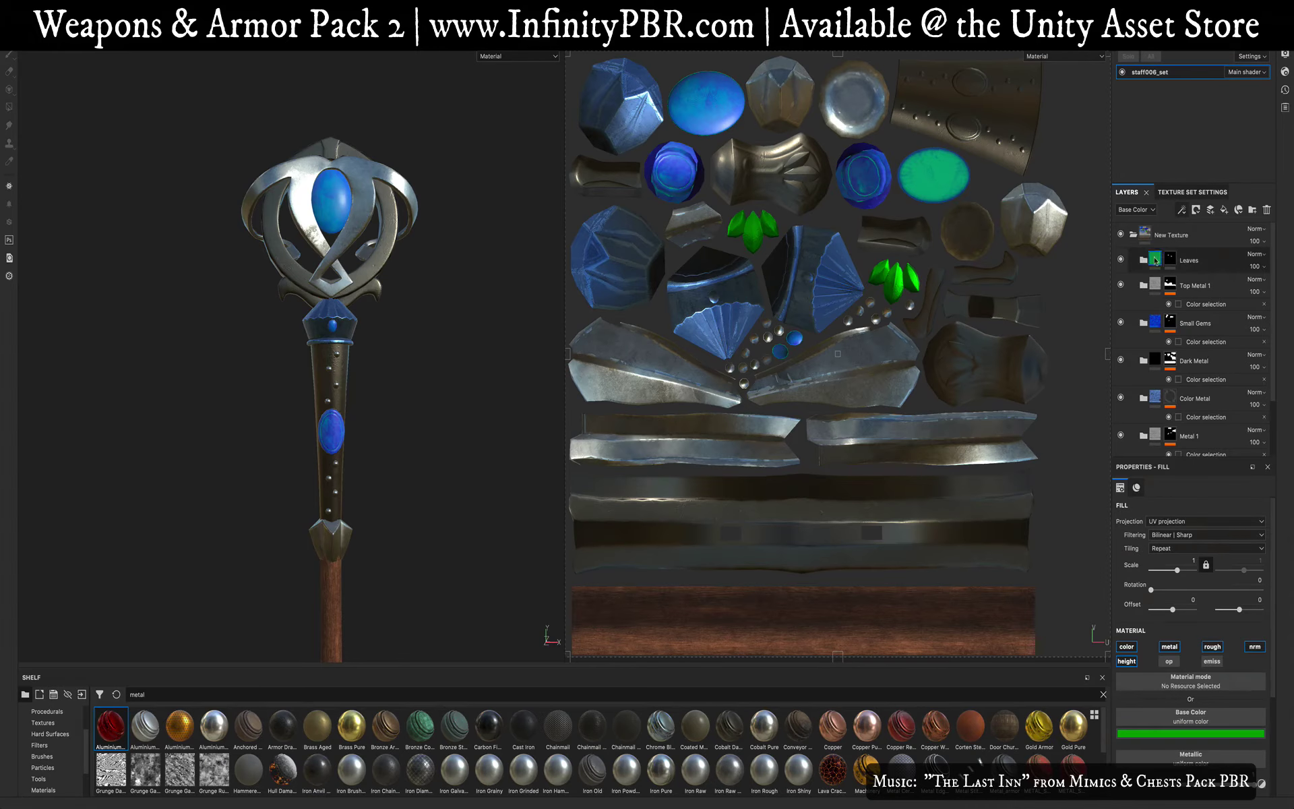
left_click(1252, 210)
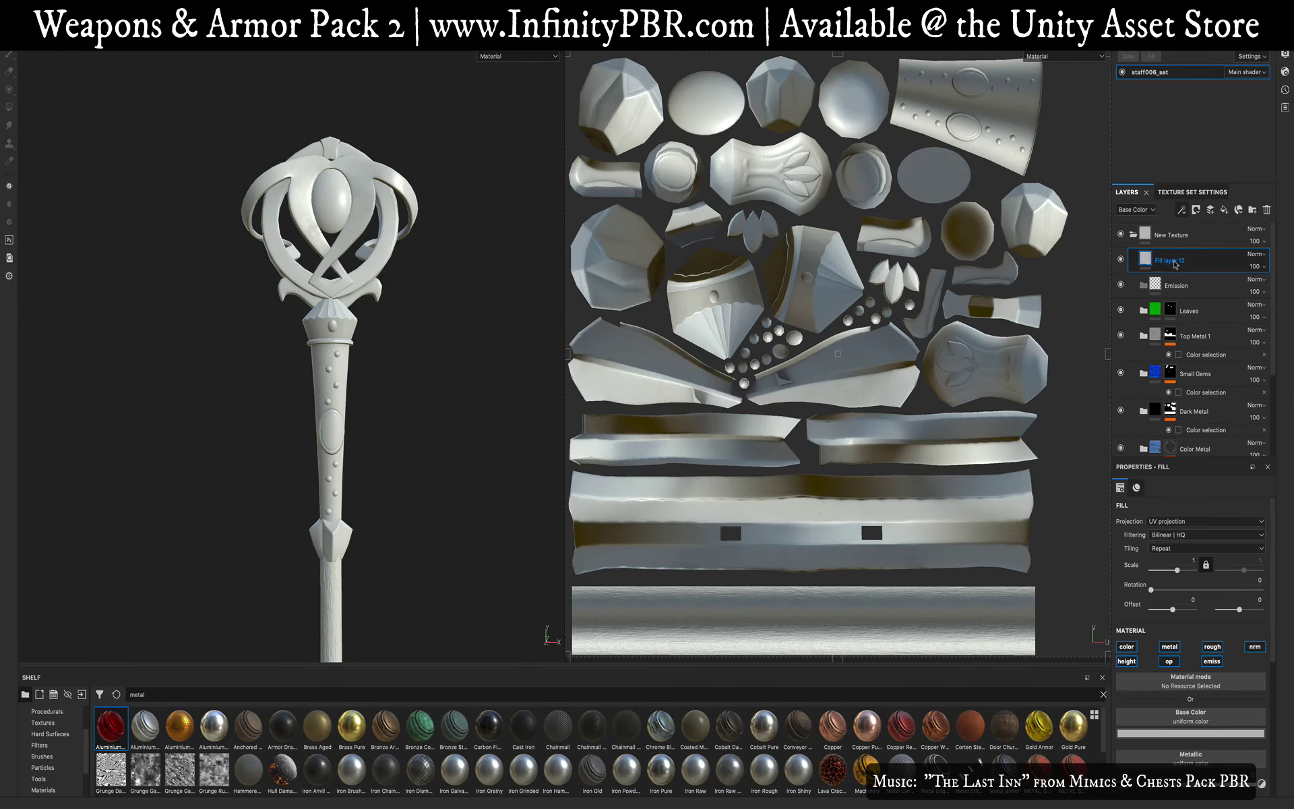
left_click_drag(1169, 265, 1186, 287)
Step: Turn off the color, height, metal, normal and roughness channels of the fill layer inside Emission
left_click(1127, 648)
left_click(1127, 661)
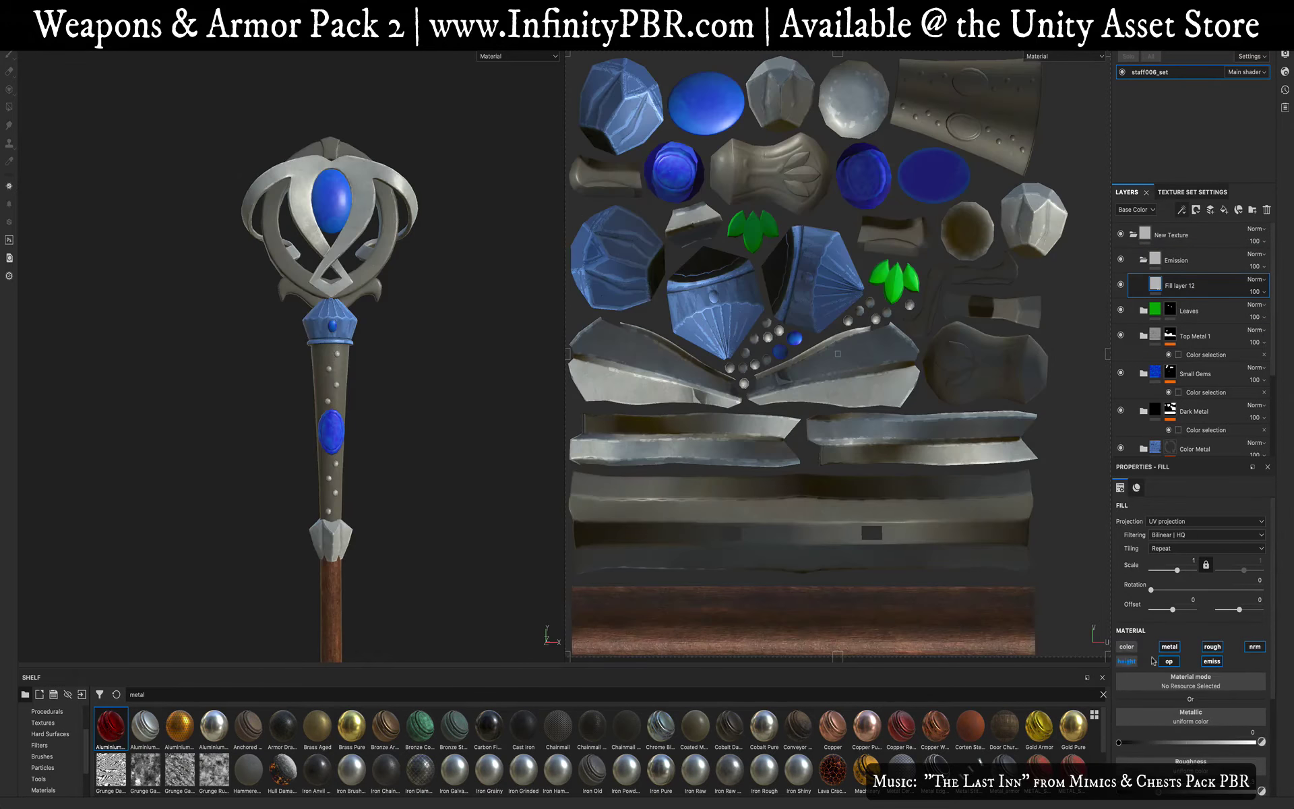
left_click(1169, 648)
left_click(1254, 648)
left_click(1211, 647)
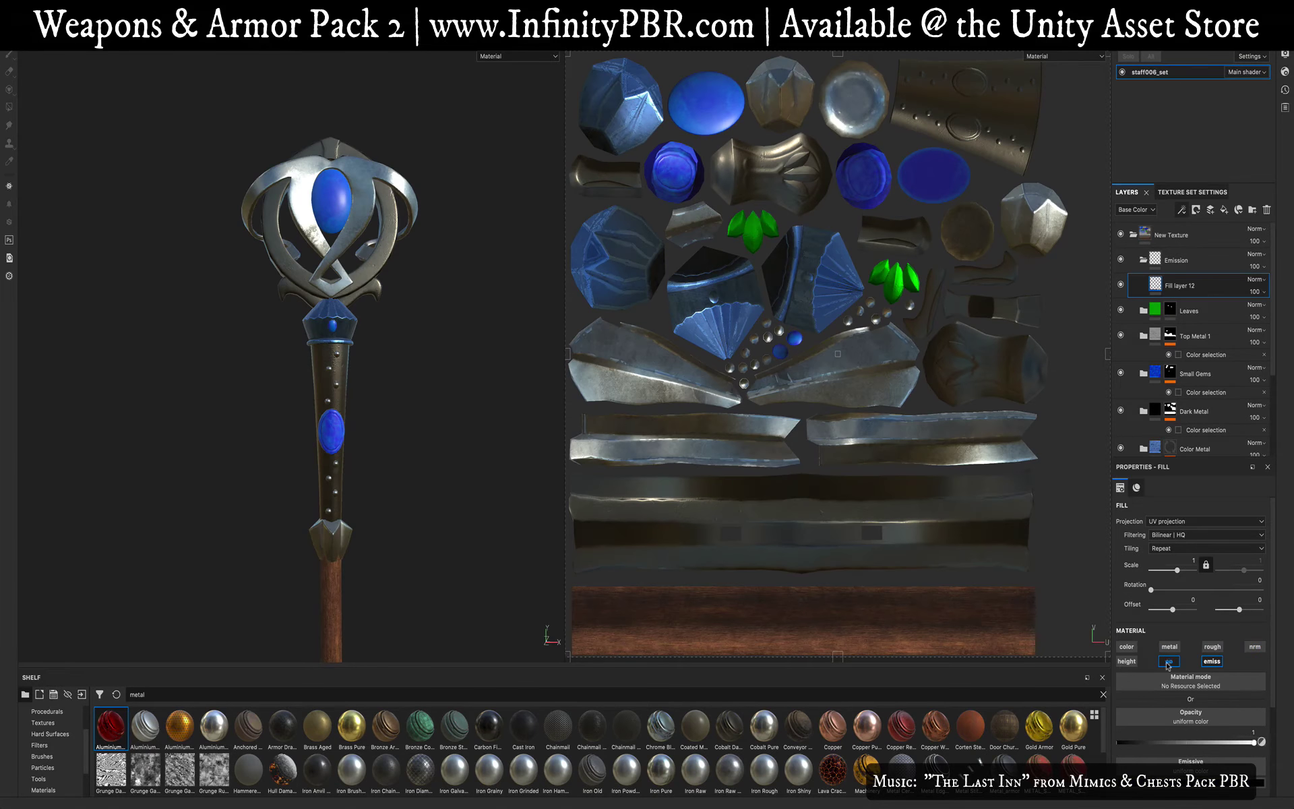
Step: Leave only the emissive channel active on the fill layer and set its color to blue with RGB 0.000, 0.156, 1.000
left_click(1179, 682)
left_click_drag(1170, 648, 1237, 652)
left_click_drag(1203, 621, 1222, 618)
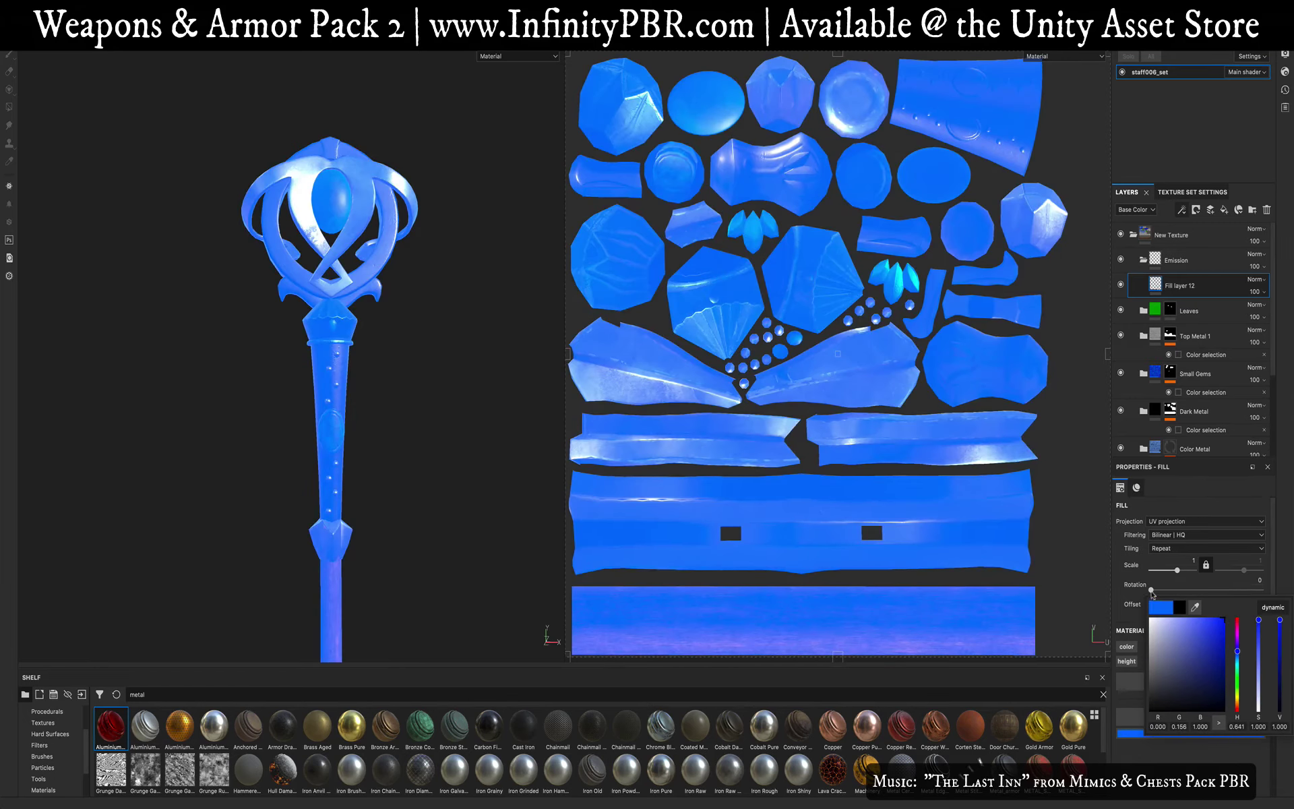
left_click(1133, 616)
left_click_drag(403, 293, 276, 320, "alt")
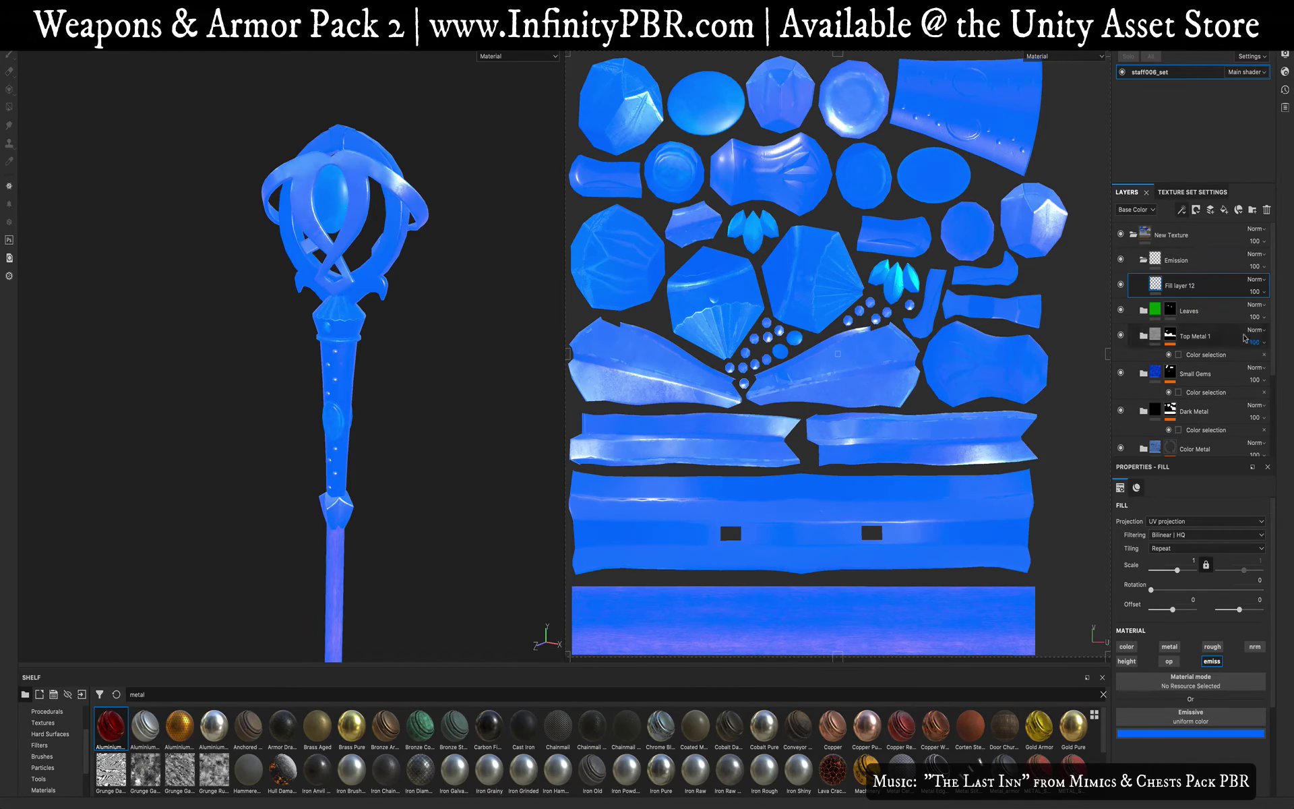
Step: Add a color selection mask to the Emission folder and pick the ID color of the large gem in the staff head
right_click(1187, 284)
left_click(1187, 263)
right_click(1184, 262)
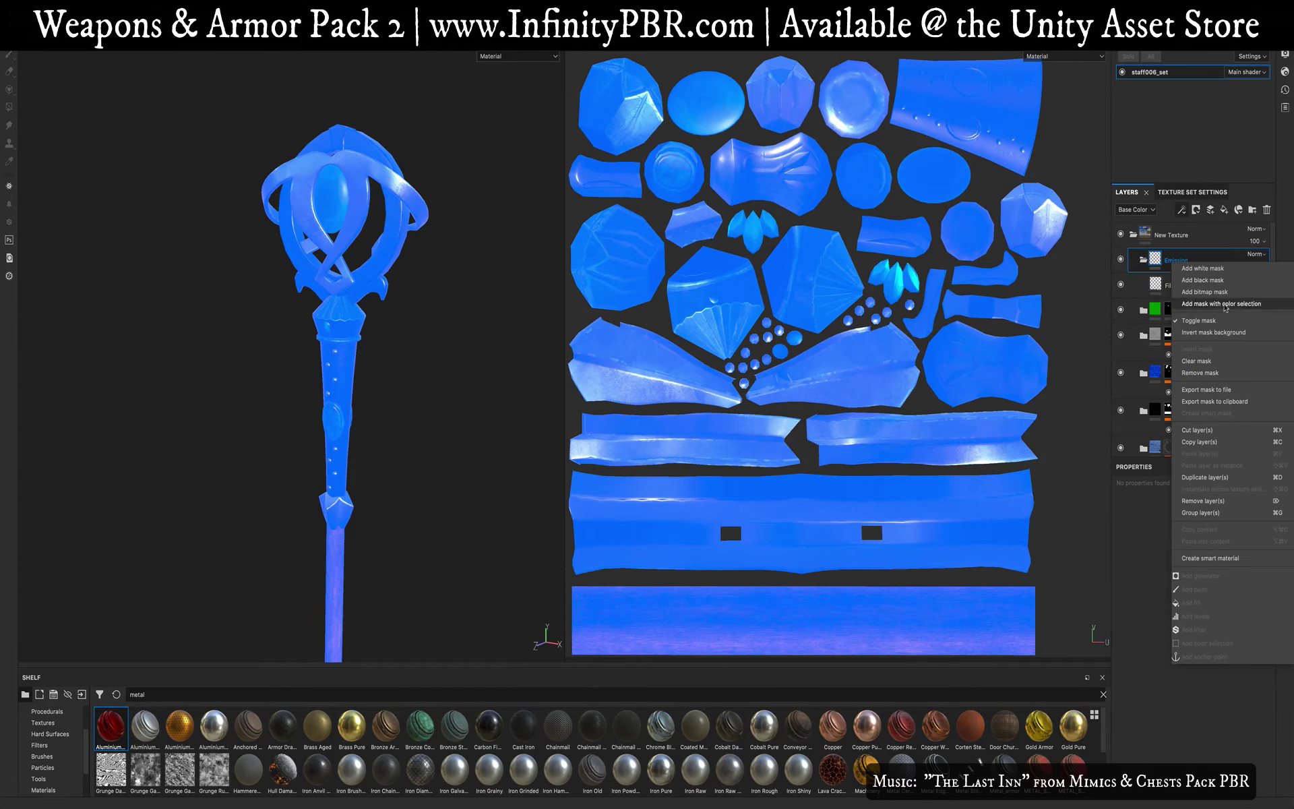
left_click(1223, 304)
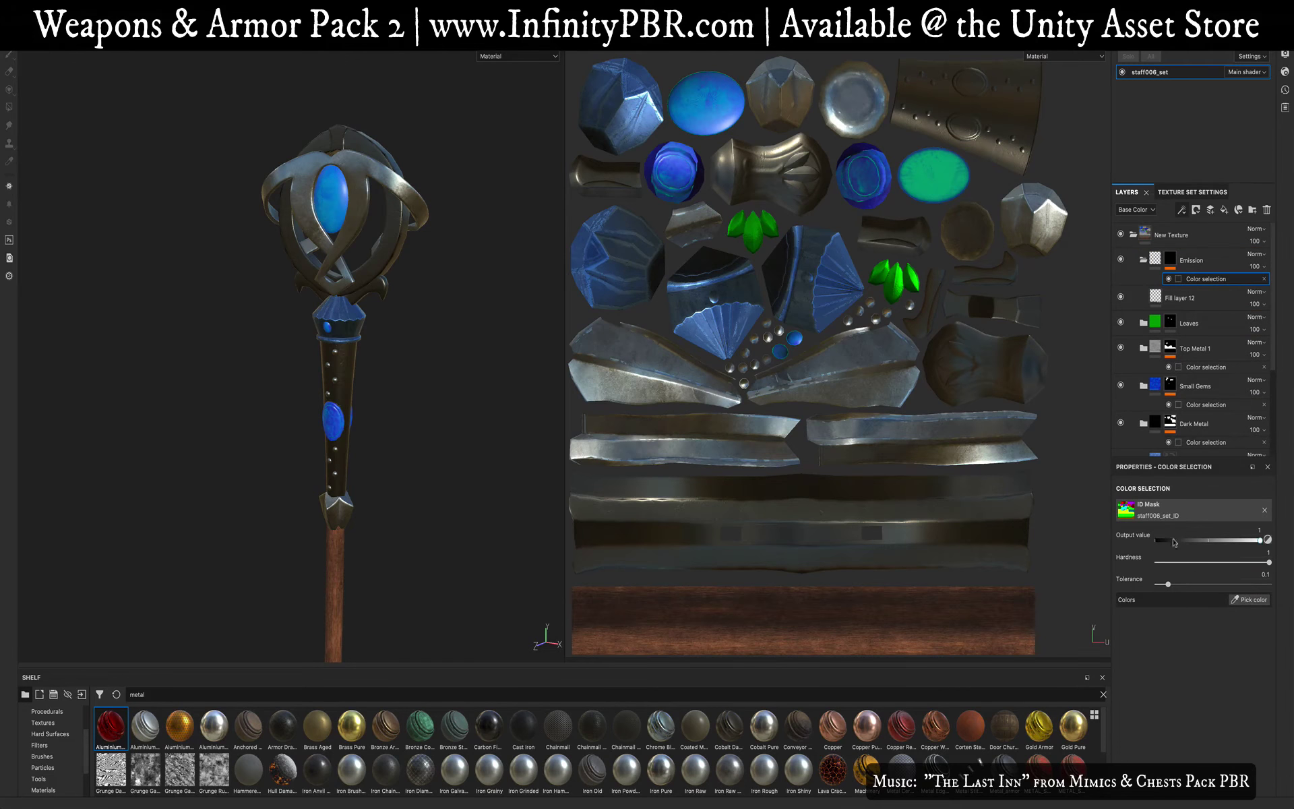
left_click(1249, 599)
left_click(332, 199)
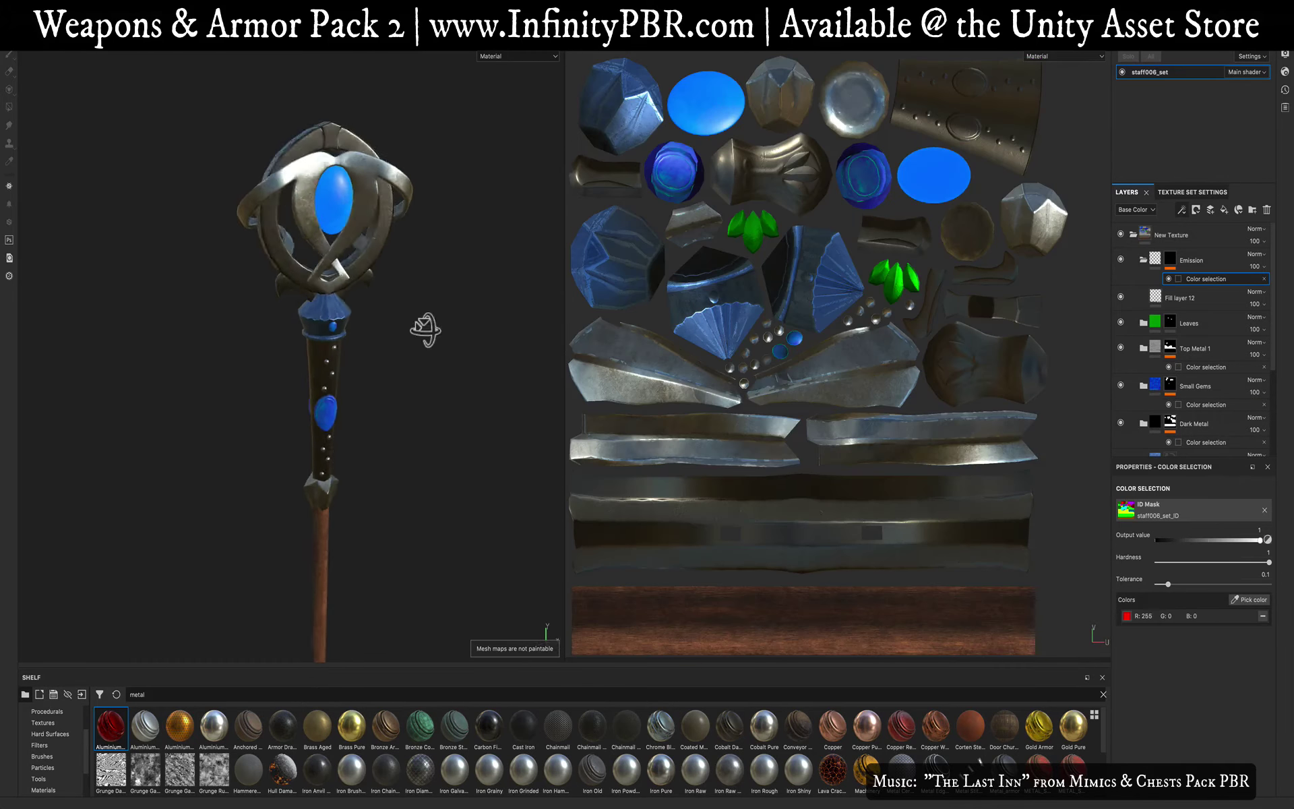
mouse_move(425, 330)
left_mouse_down("alt")
mouse_move(419, 265)
mouse_move(410, 327)
left_mouse_up("alt")
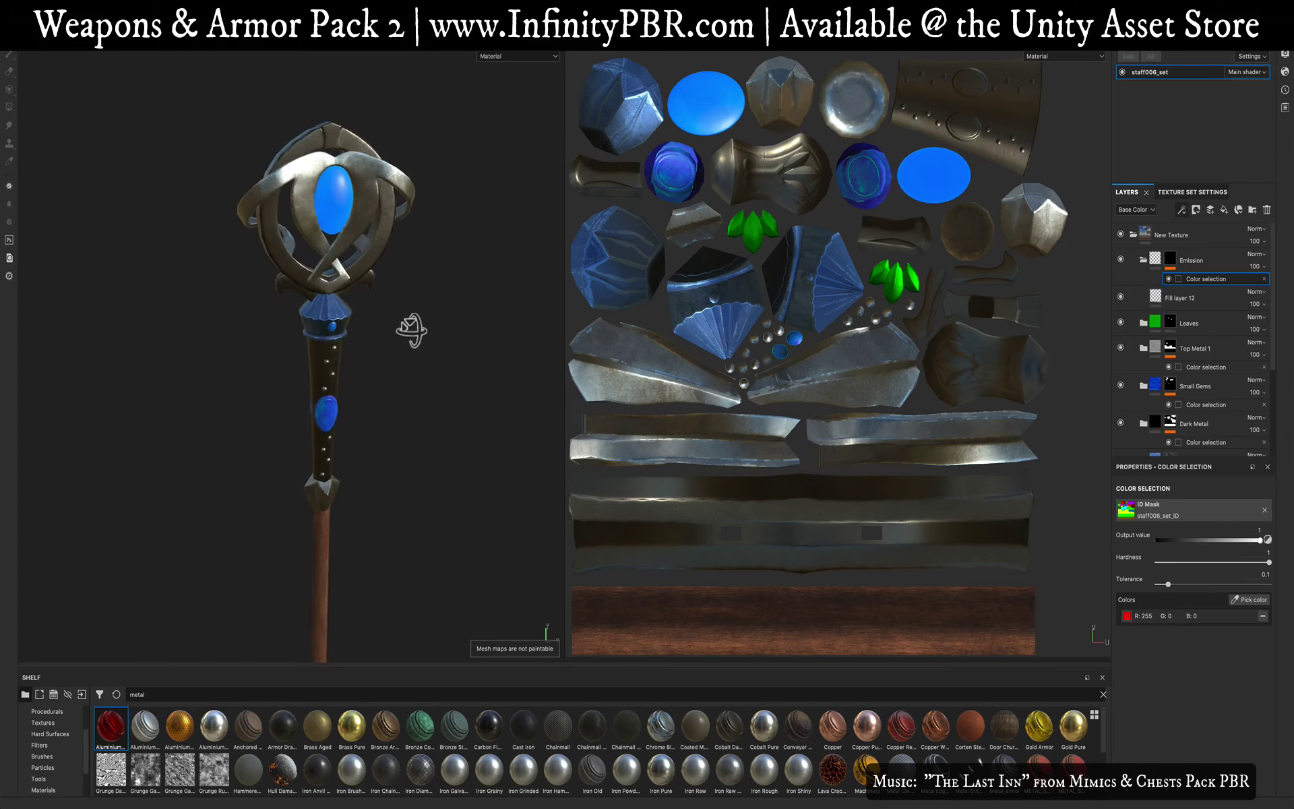
Step: Add the ID colors of the small collar gem and the oval grip gem to the Emission color selection
left_click(1250, 596)
left_click(333, 327)
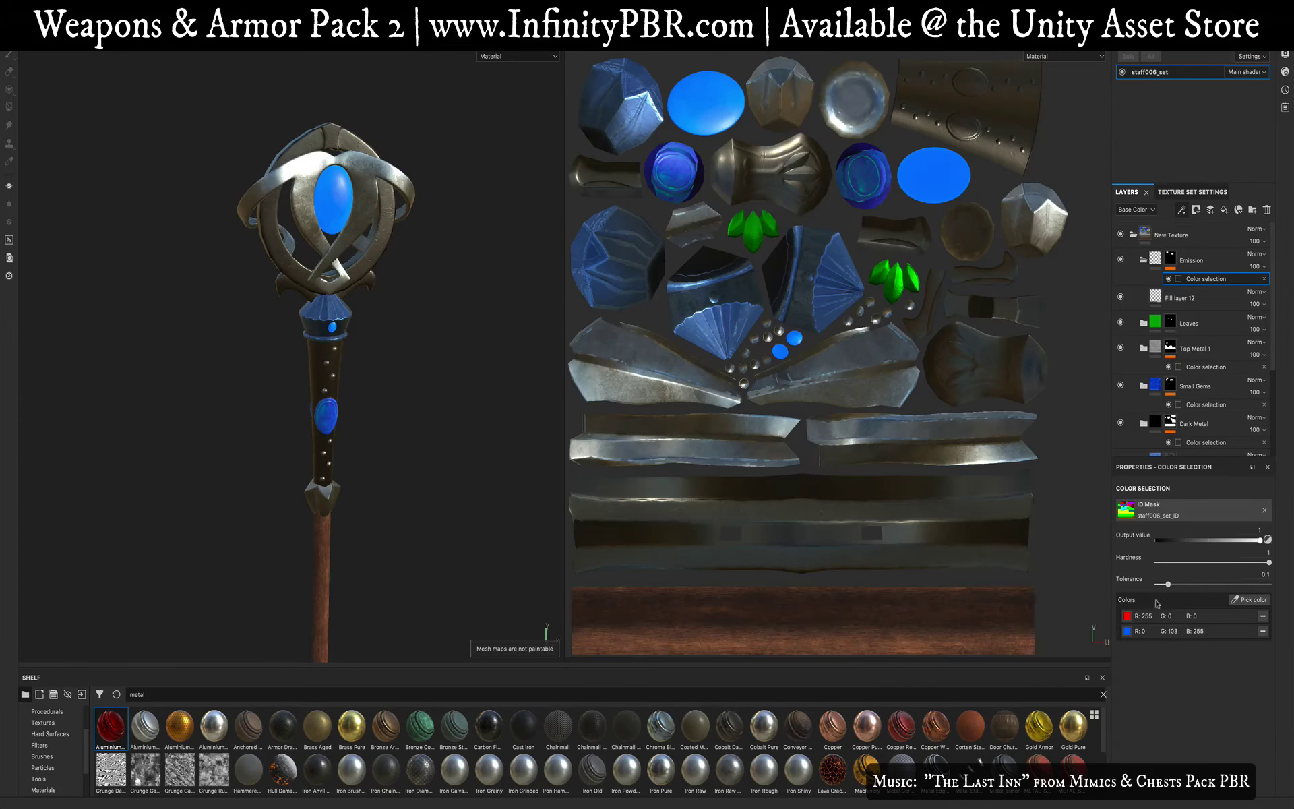
left_click(1250, 599)
left_click(338, 426)
scroll(336, 431, "down", 3)
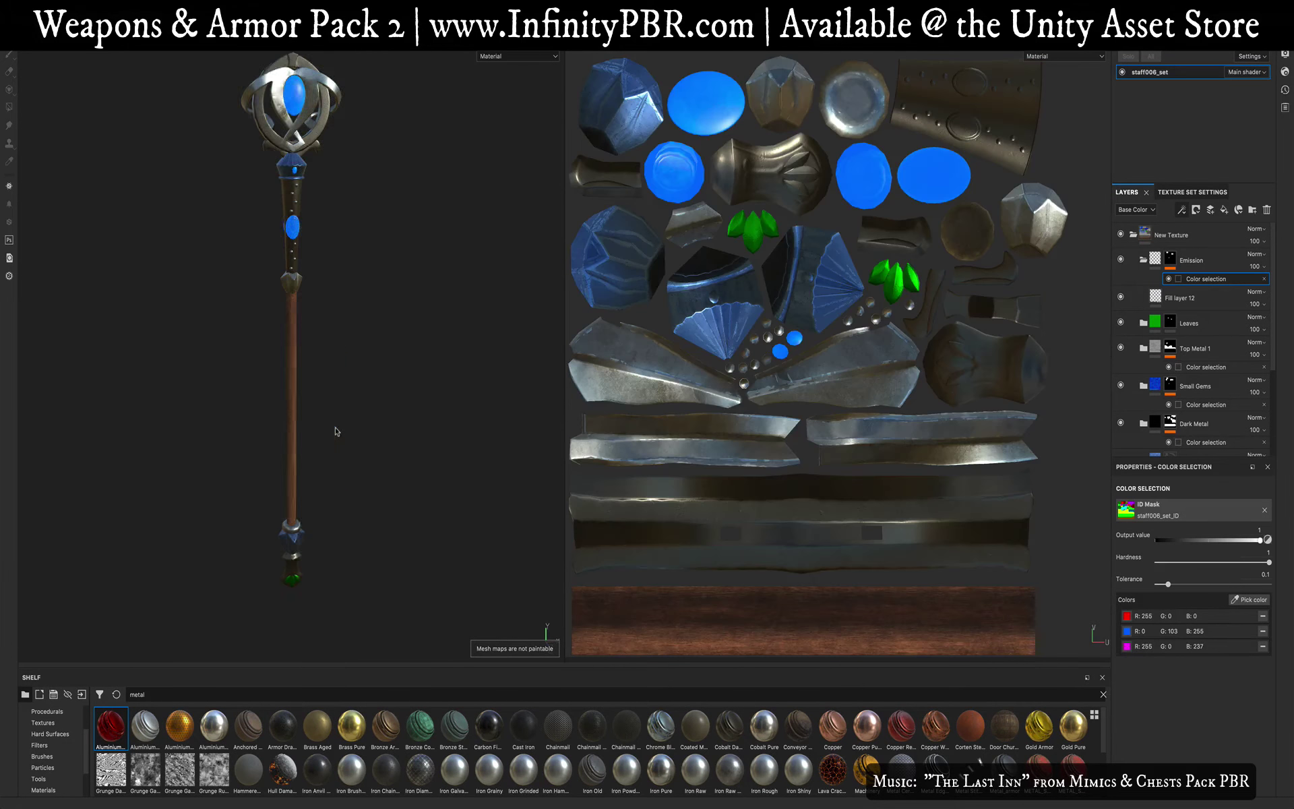
left_click_drag(348, 374, 288, 453, "alt")
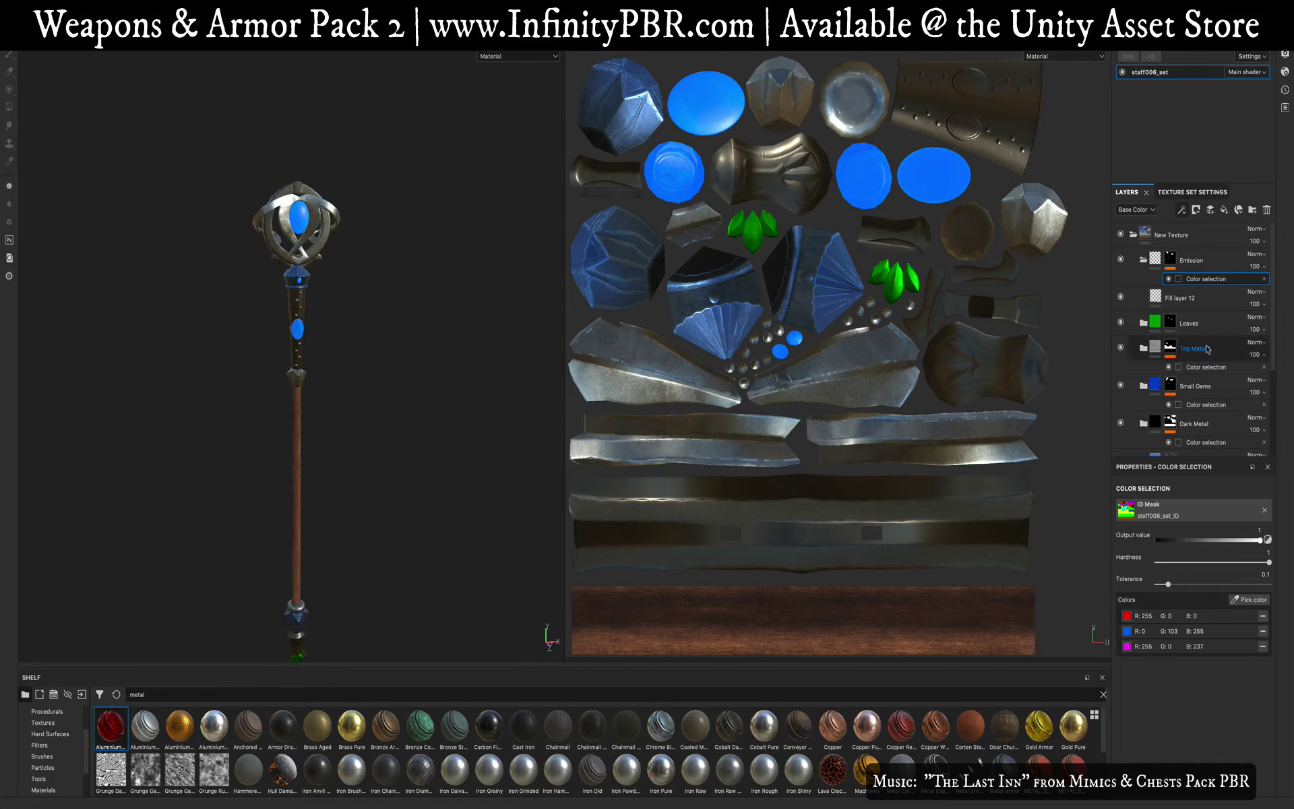
Step: Collapse the Emission folder and create a folder named Old above it
left_click(1142, 260)
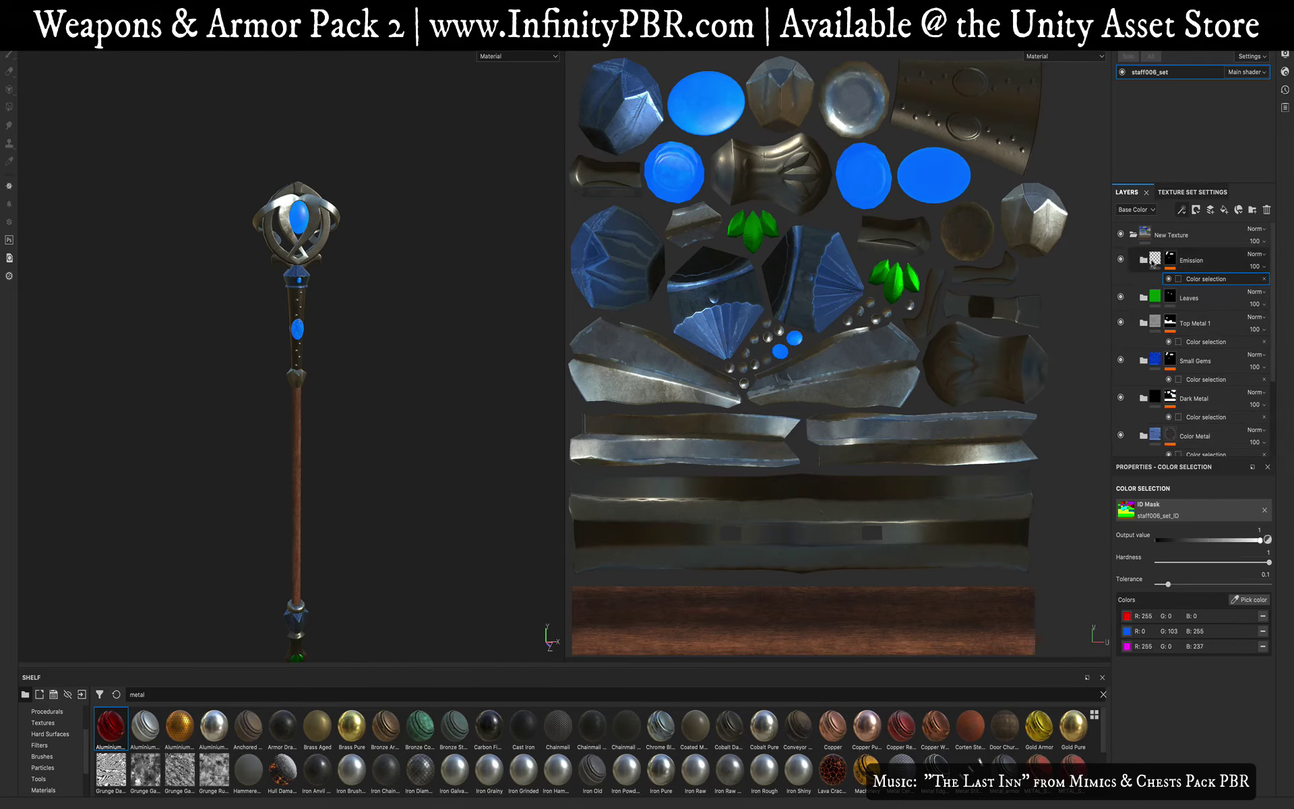
left_click(1219, 258)
left_click(1252, 209)
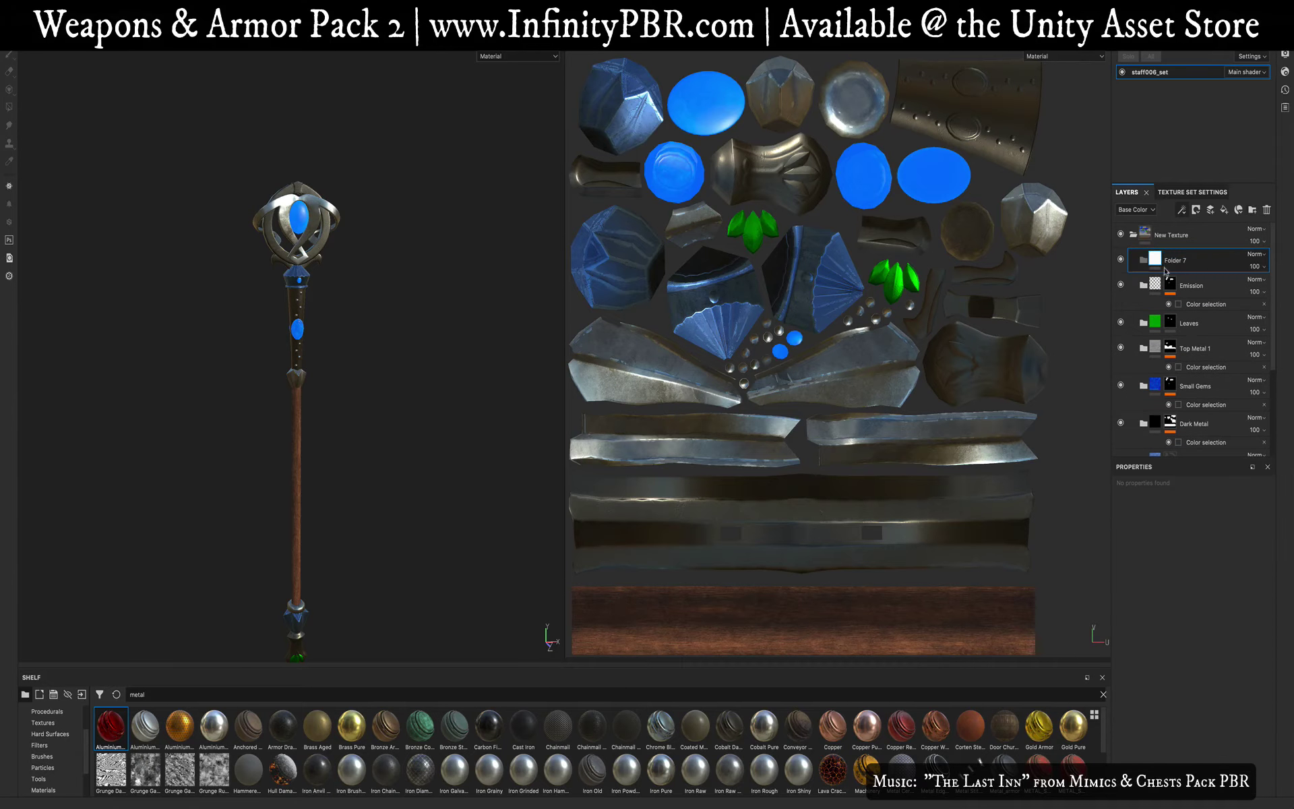
double_click(1186, 261)
type("Old")
key("Return")
Step: Create another folder, nest it inside Old, and name it Dirt
left_click(1252, 209)
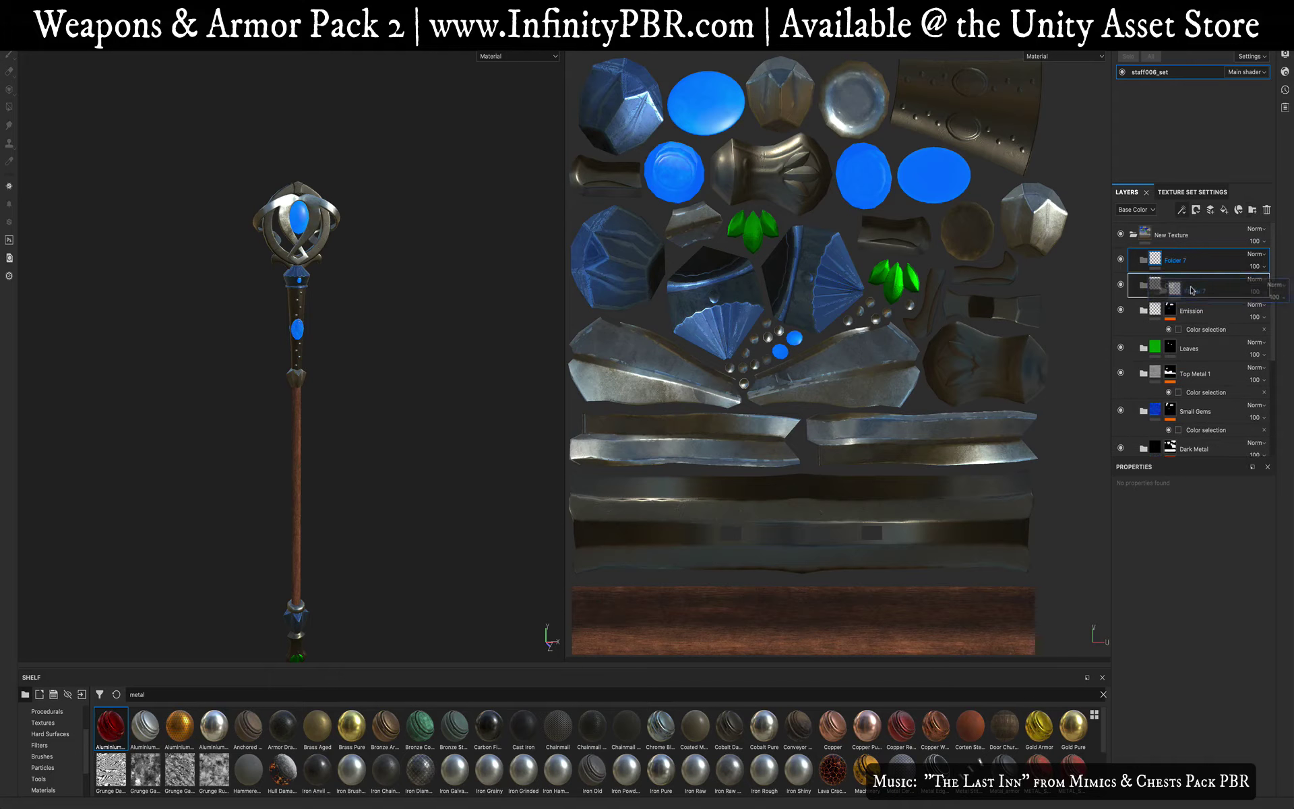
double_click(1187, 286)
type("Di")
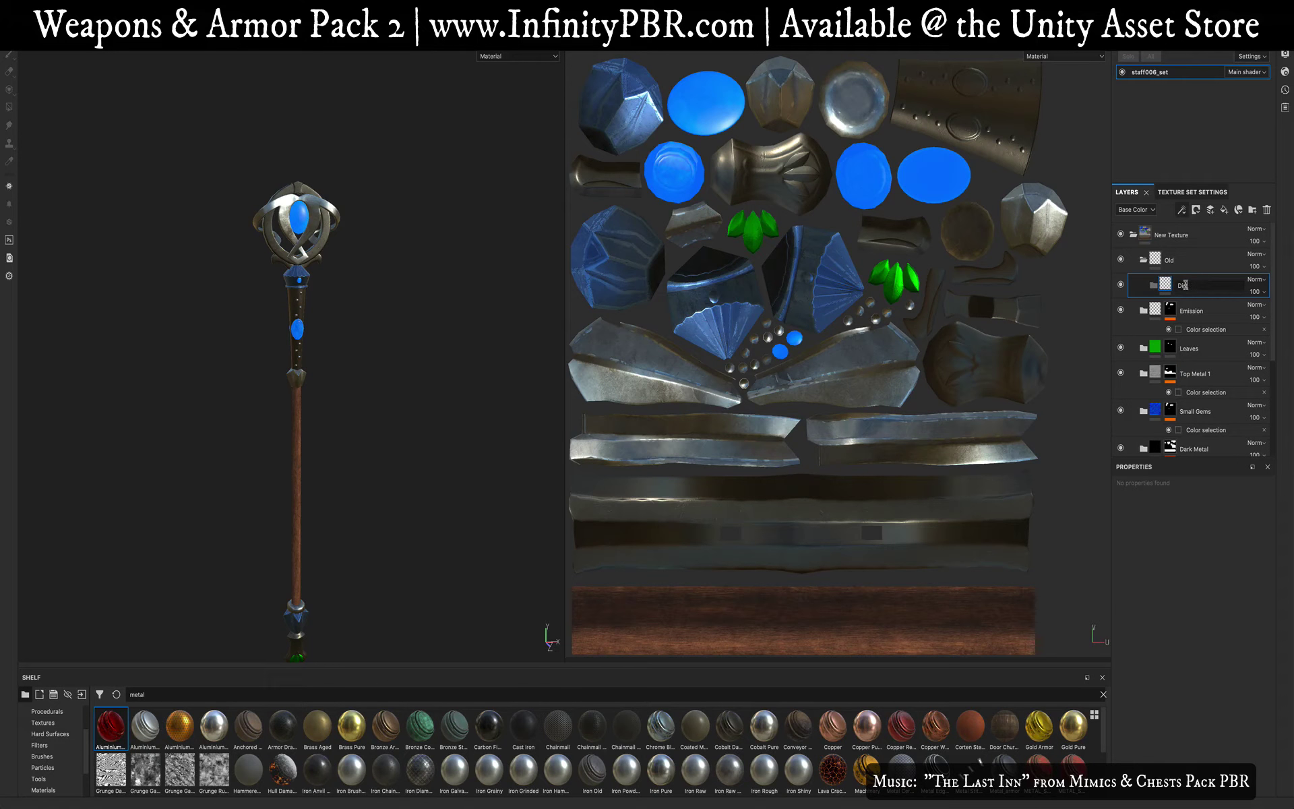
type("rt")
key("Return")
Step: Search the shelf for mud and place the Mud Brown material in the Dirt folder
type("mud")
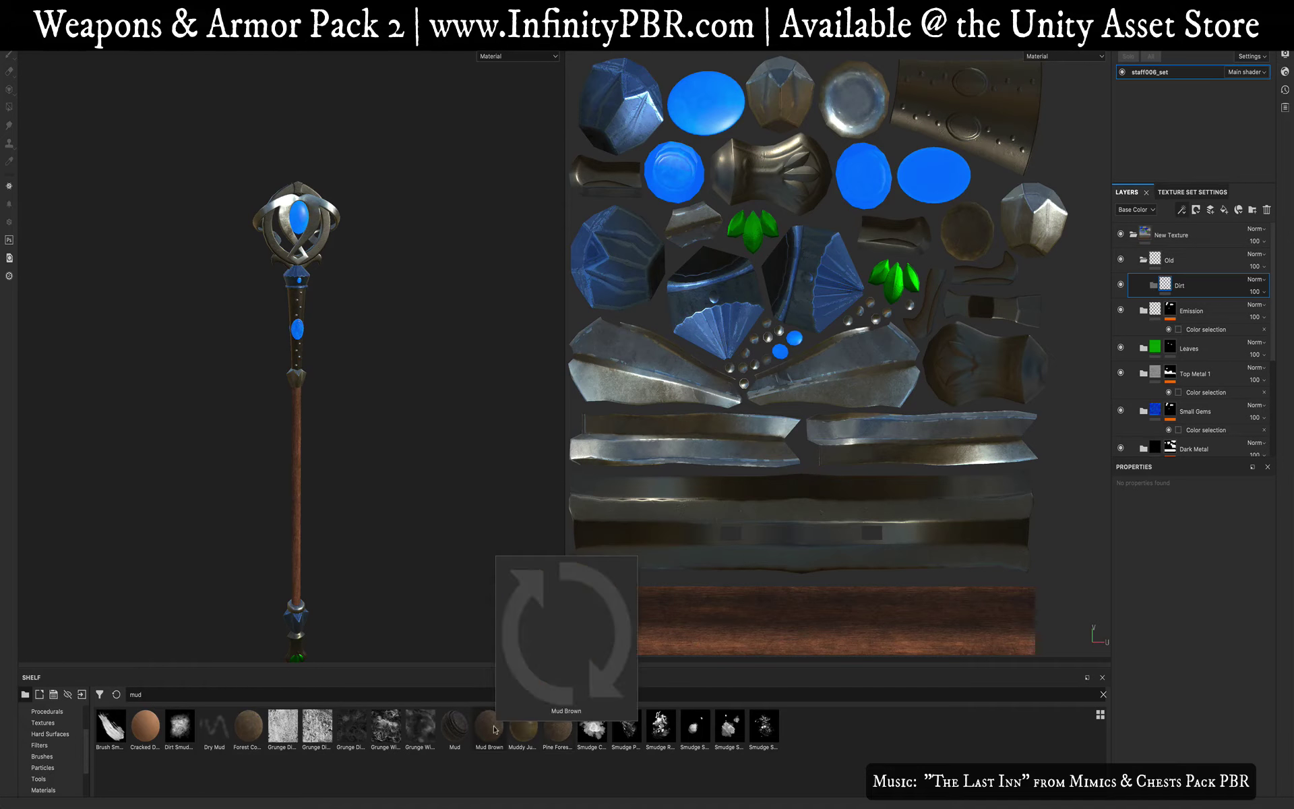
left_click_drag(494, 732, 1197, 287)
scroll(374, 366, "up", 3)
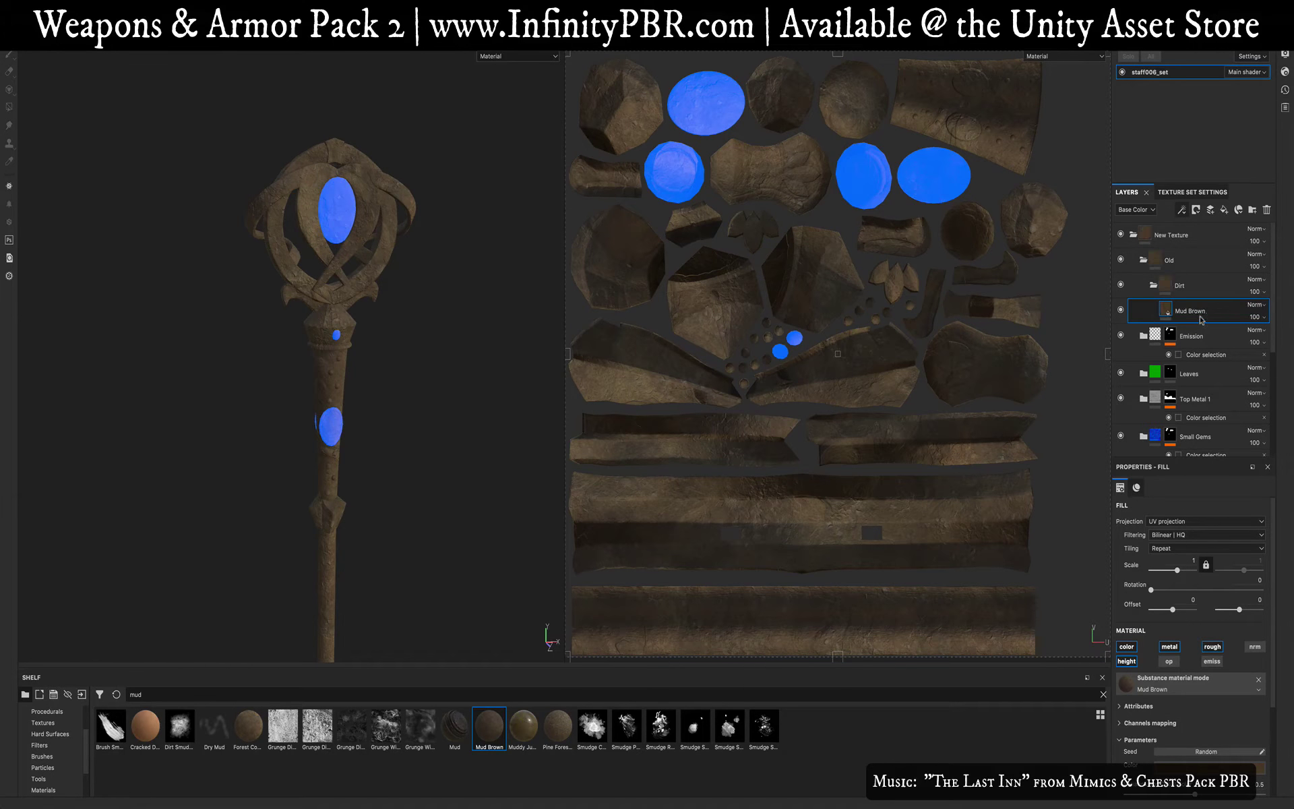
Step: Reduce the Mud Brown layer's Height channel opacity to 11 and return the layer stack to the Base Color channel
left_click(1135, 209)
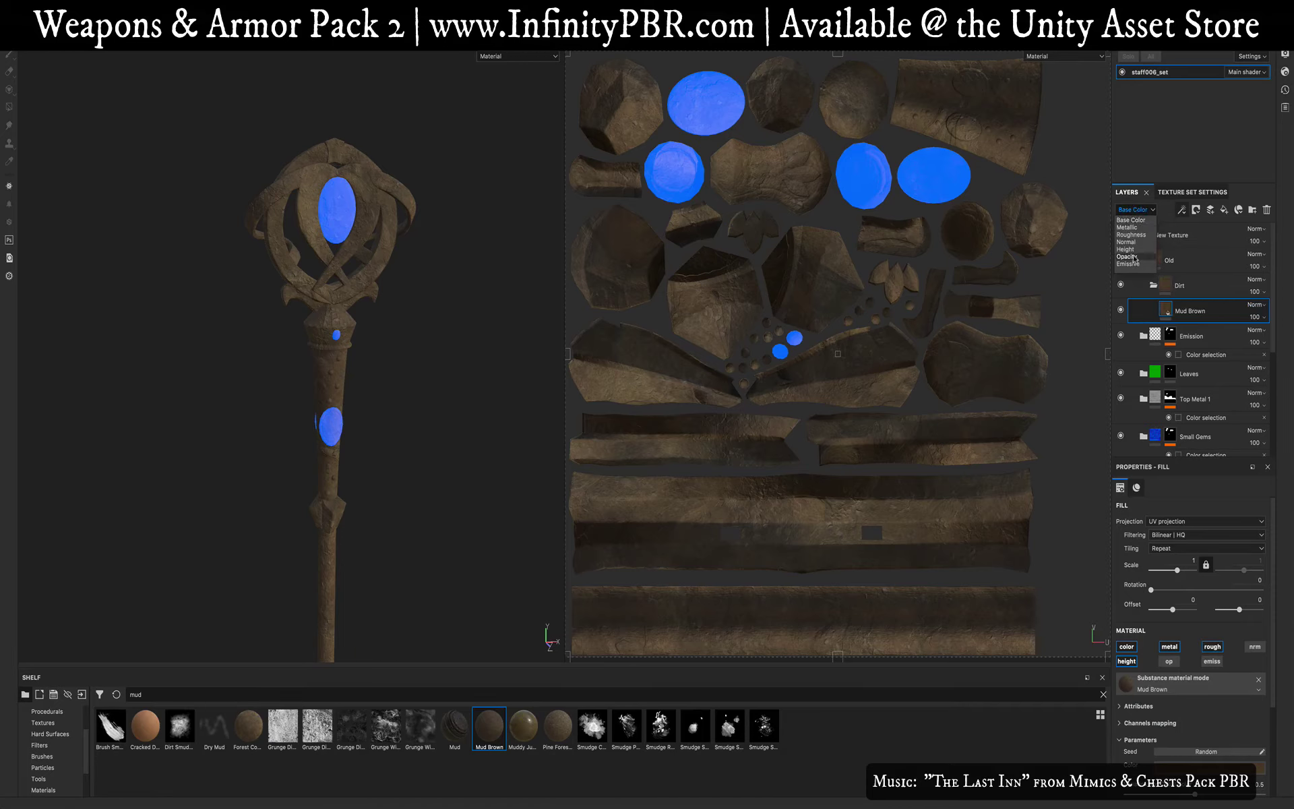
left_click(1127, 213)
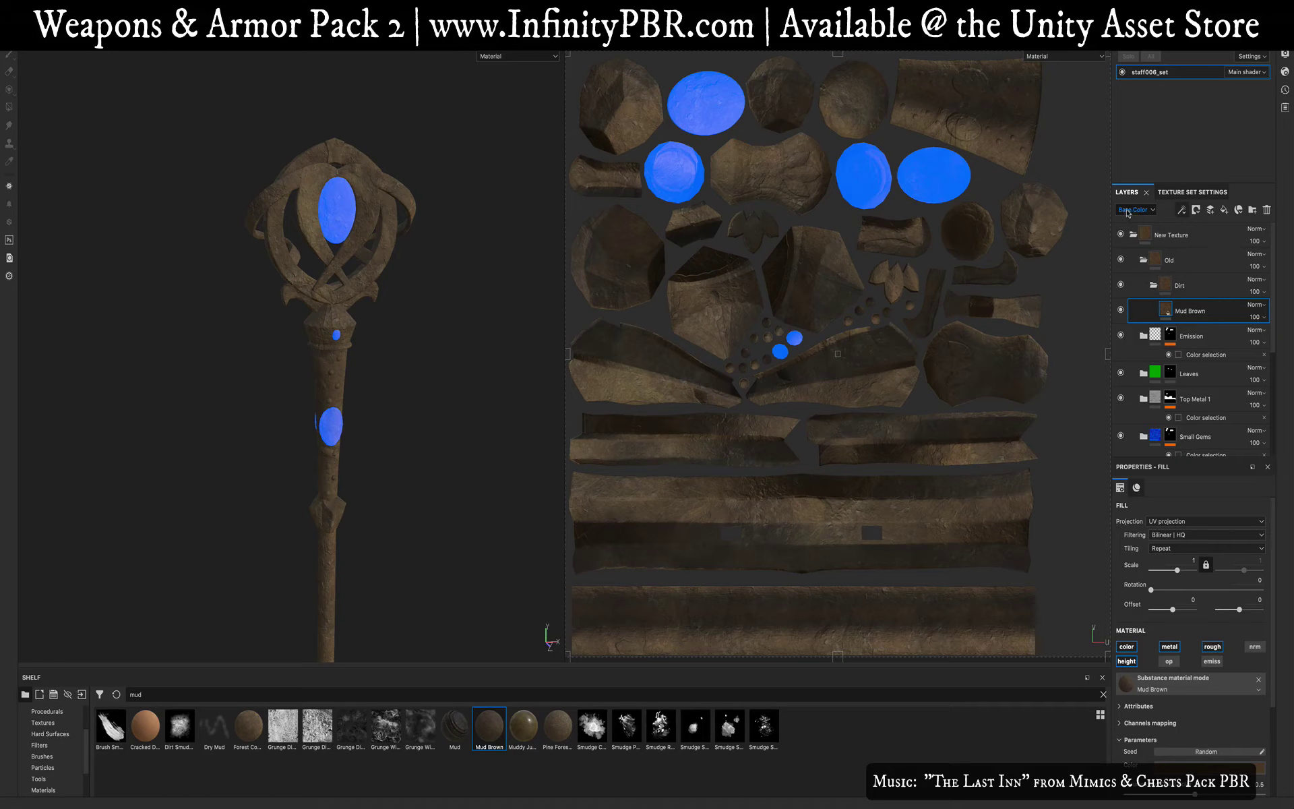
scroll(1127, 213, "down", 1)
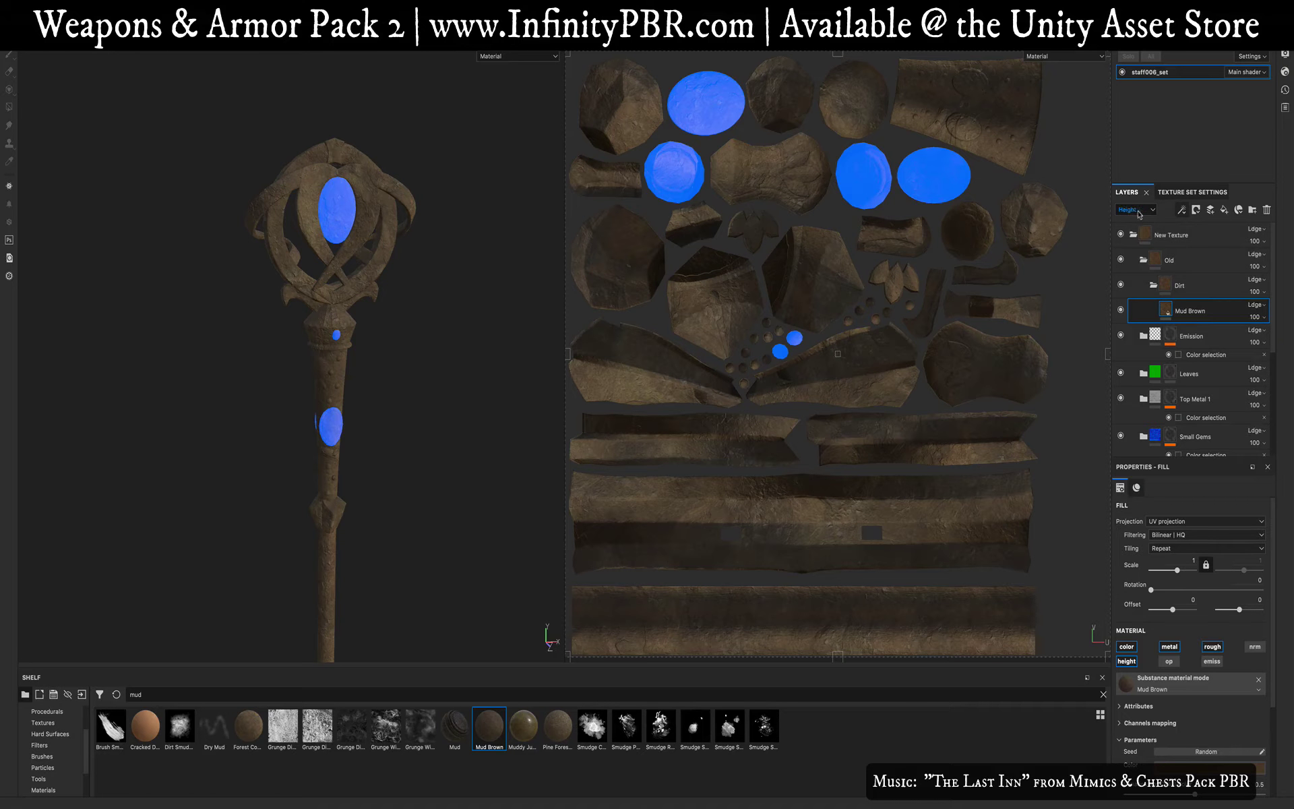
left_click(1255, 318)
left_click(1248, 339)
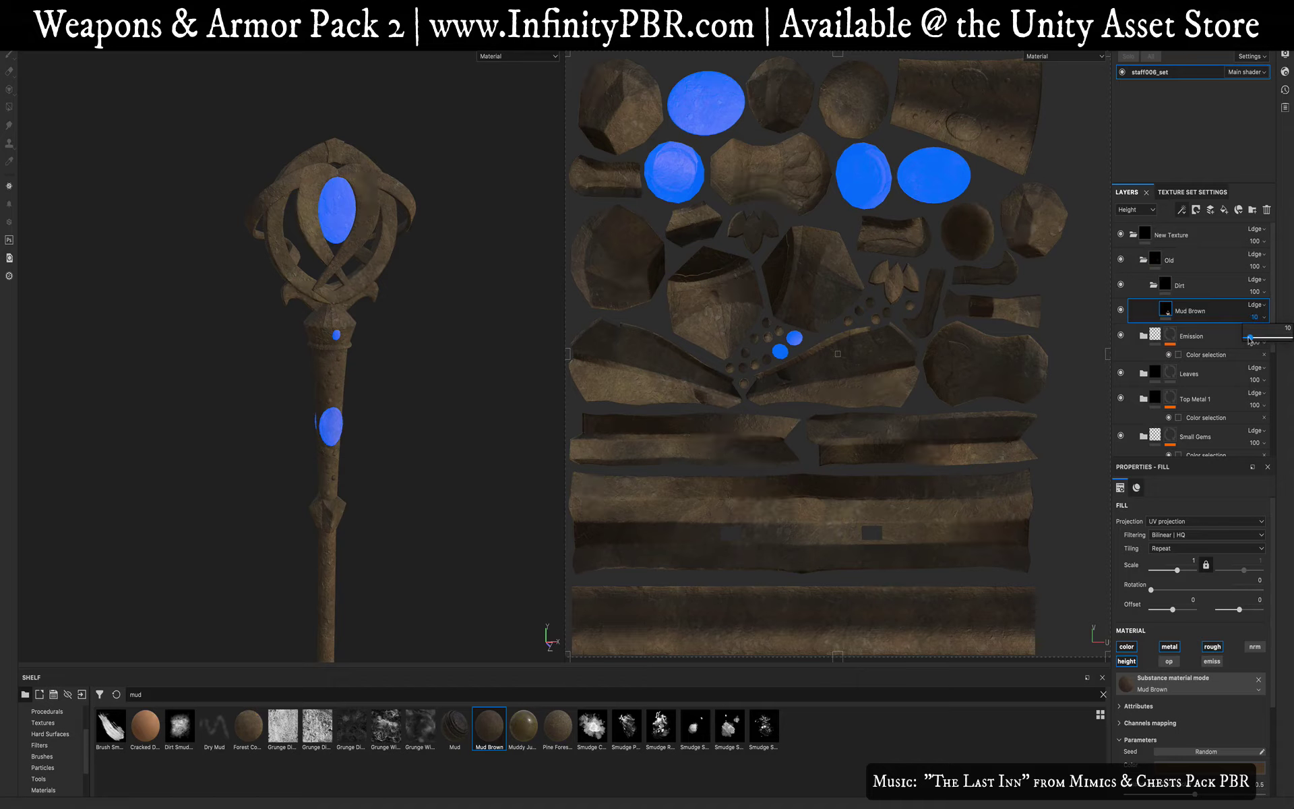
mouse_move(1247, 339)
left_mouse_down()
mouse_move(1291, 339)
mouse_move(1251, 337)
left_mouse_up()
left_click(1256, 317)
left_click(1140, 213)
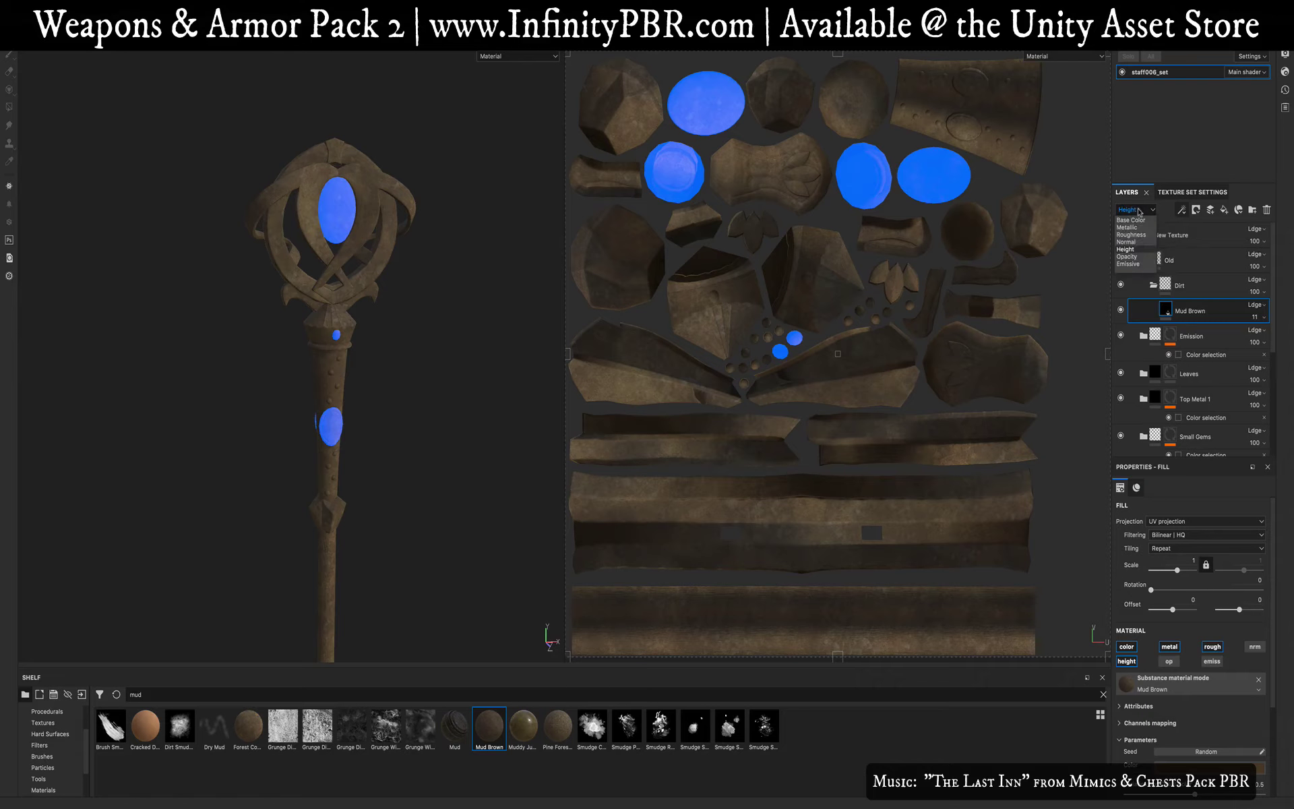
left_click(1132, 221)
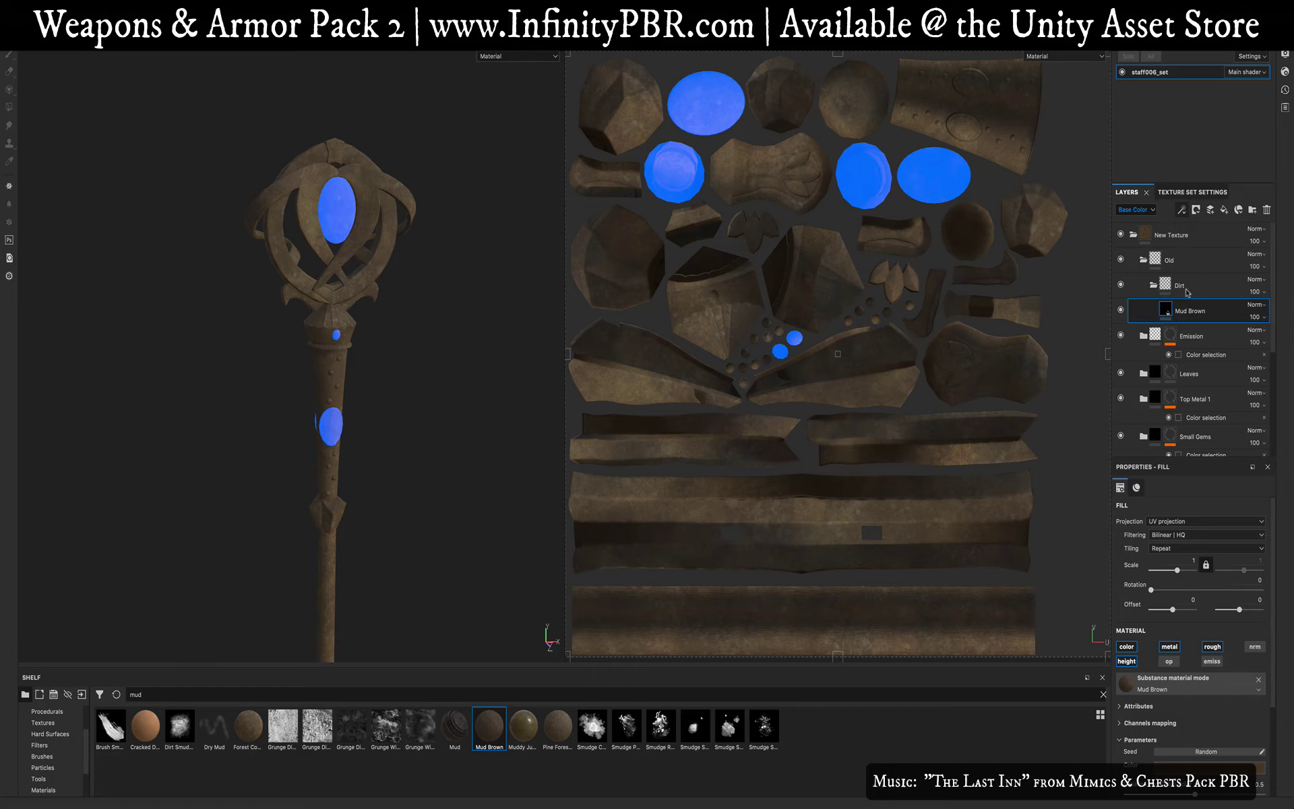
Step: Apply the Dirt smart mask to the Dirt folder, and hide the folder to compare the staff without dirt
scroll(50, 774, "down", 3)
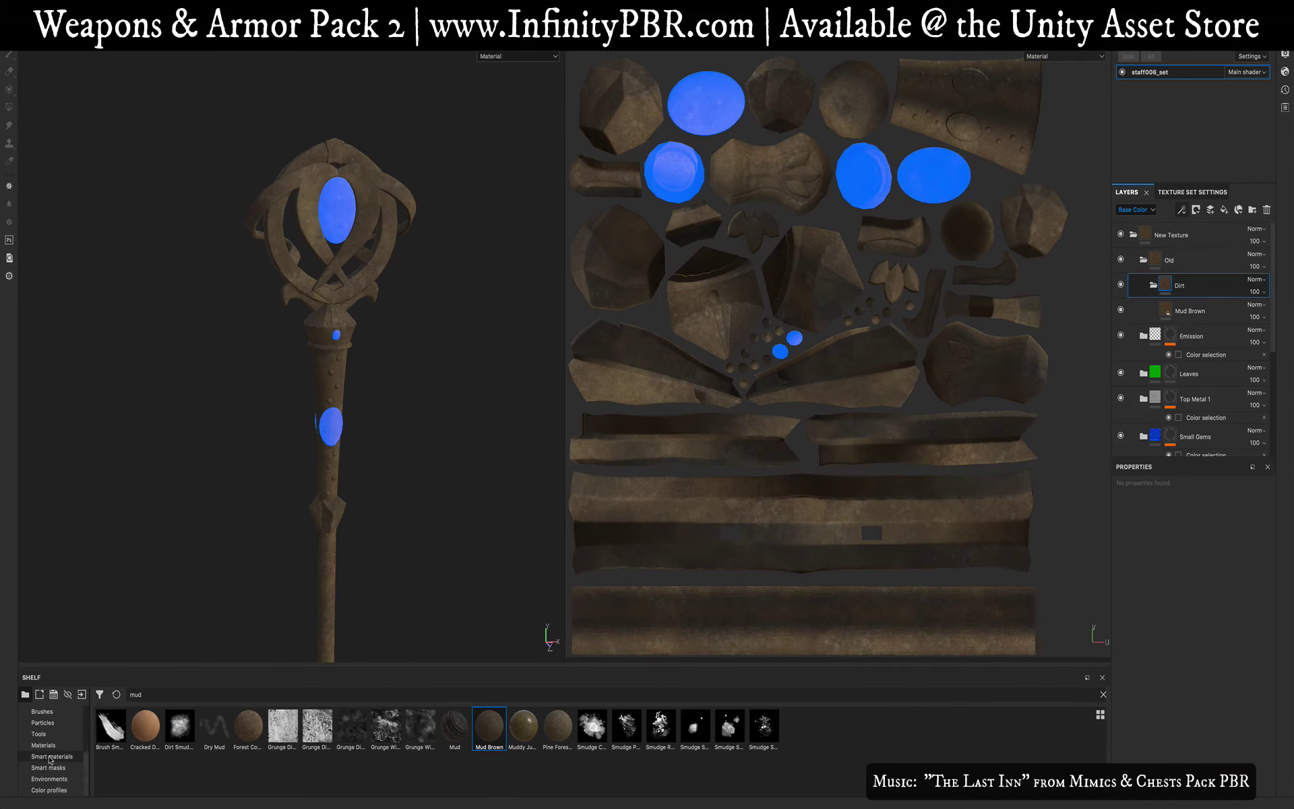
left_click(41, 769)
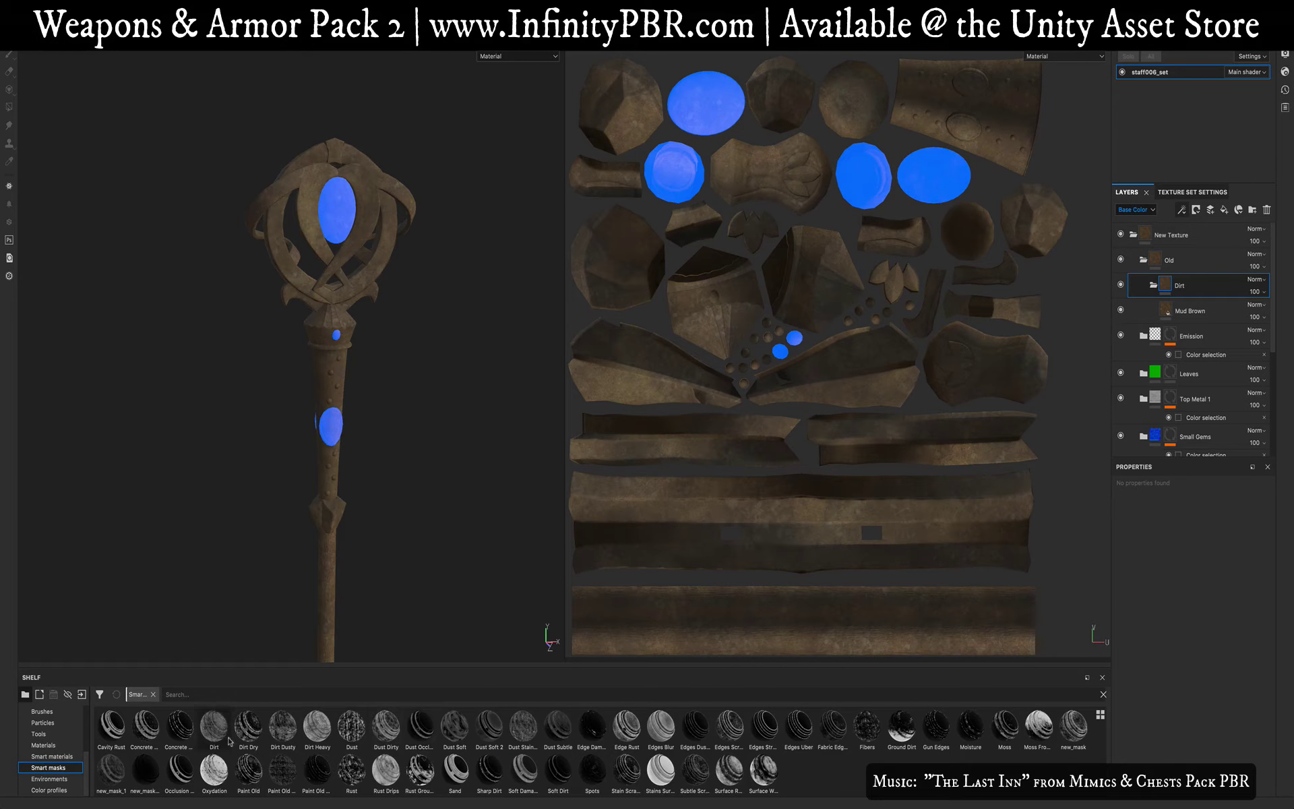
mouse_move(213, 725)
left_mouse_down()
mouse_move(1186, 313)
mouse_move(1186, 289)
left_mouse_up()
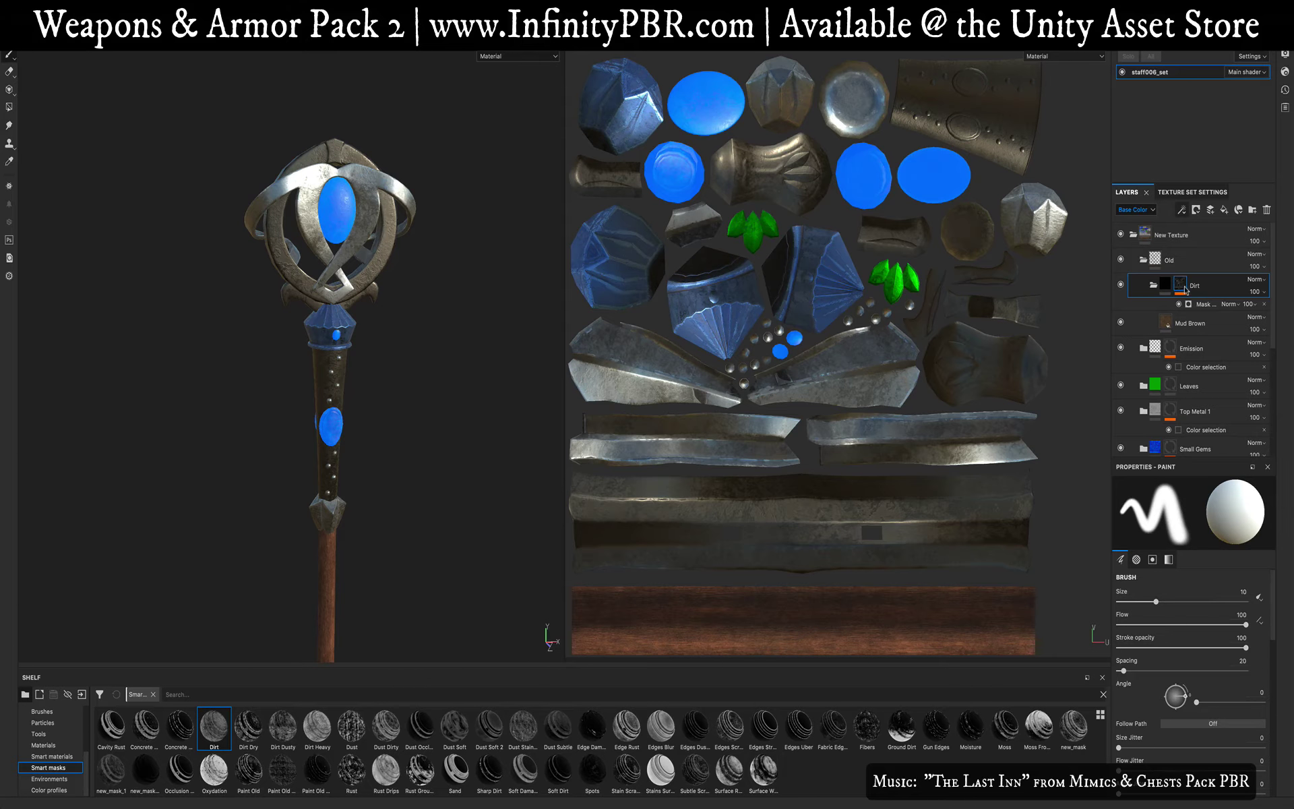
left_click(1120, 286)
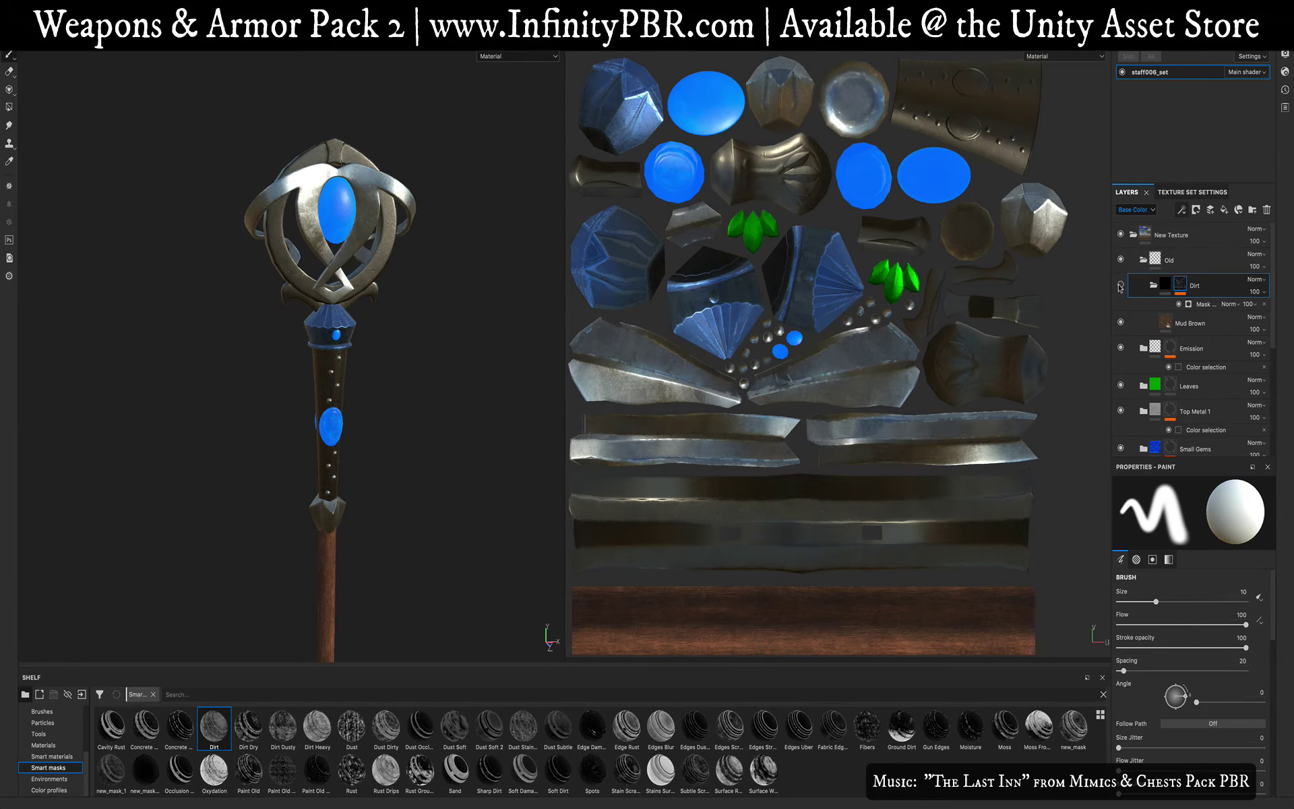
Step: Toggle the Dirt folder's visibility, leave it shown, and check the dirt on the staff head from another angle and lighting direction
left_click(1120, 286)
left_click(1120, 286)
left_click(1120, 286)
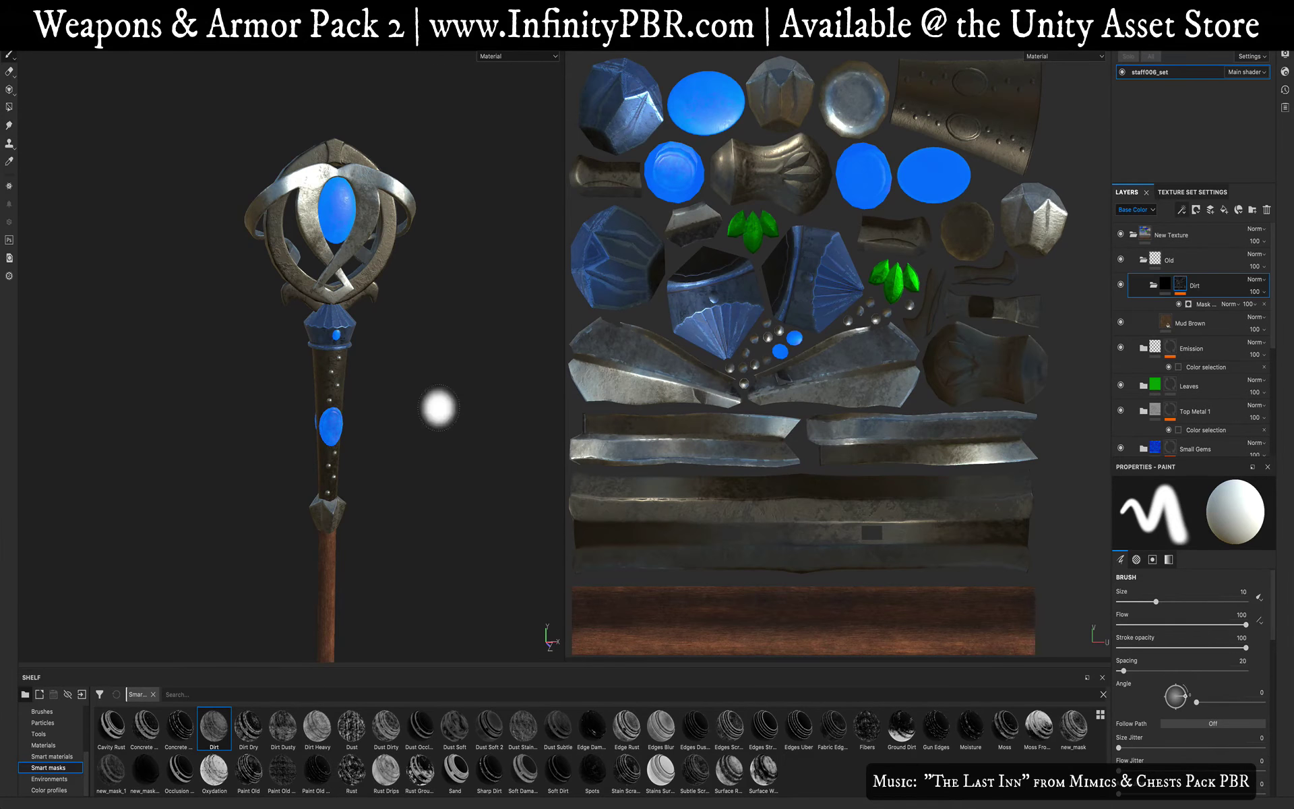
left_click_drag(480, 432, 364, 409, "alt")
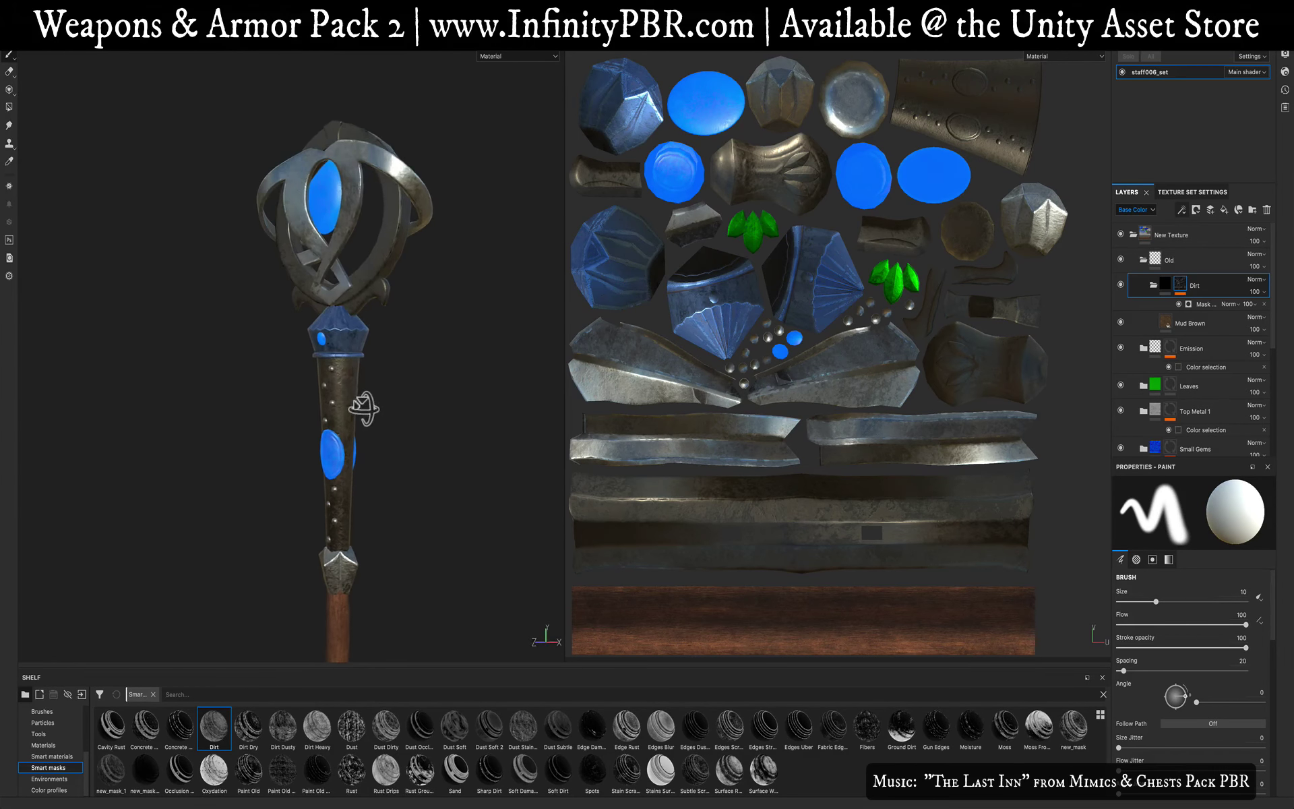
mouse_move(366, 407)
right_mouse_down("shift")
mouse_move(526, 405)
mouse_move(355, 399)
mouse_move(471, 407)
mouse_move(411, 404)
right_mouse_up("shift")
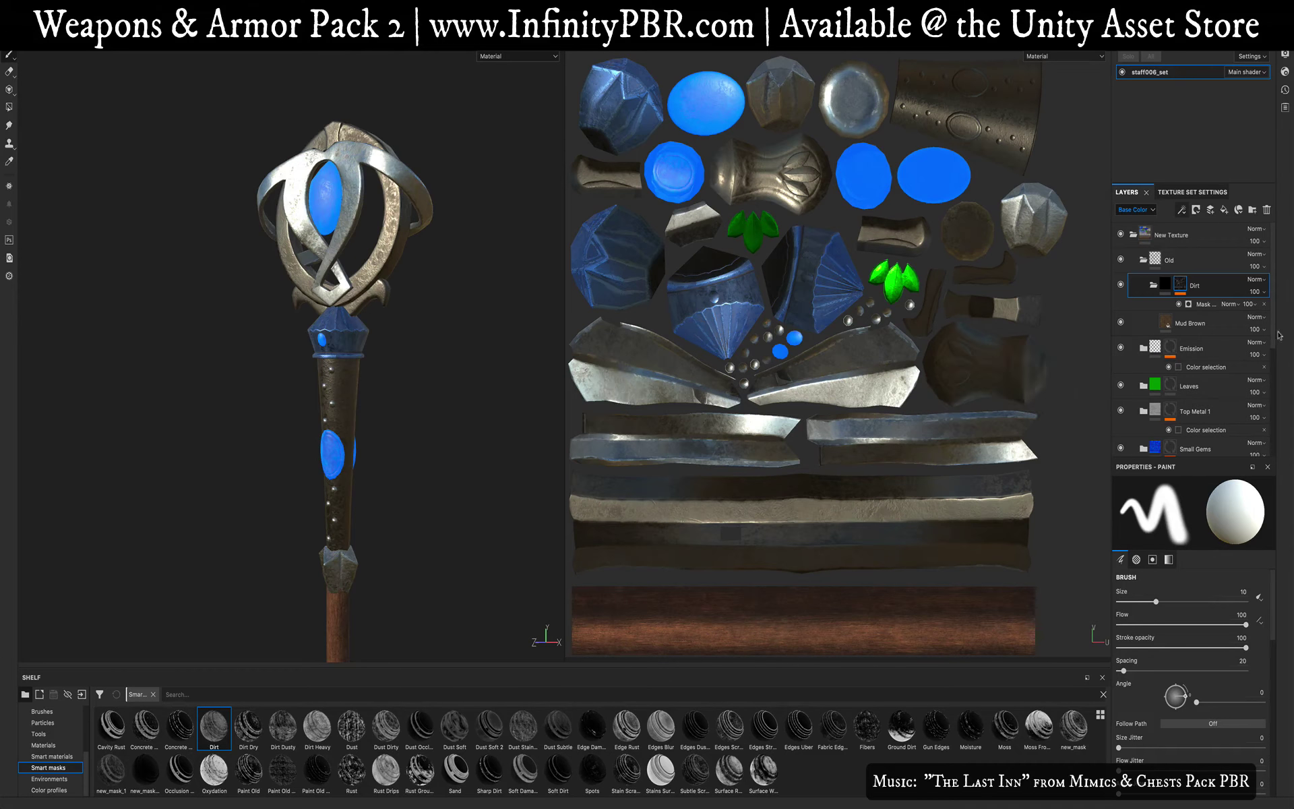
Step: Switch the layer stack to the Height channel and try the Mud Brown layer at 100 opacity, inspecting the relief on the staff head
left_click(1136, 210)
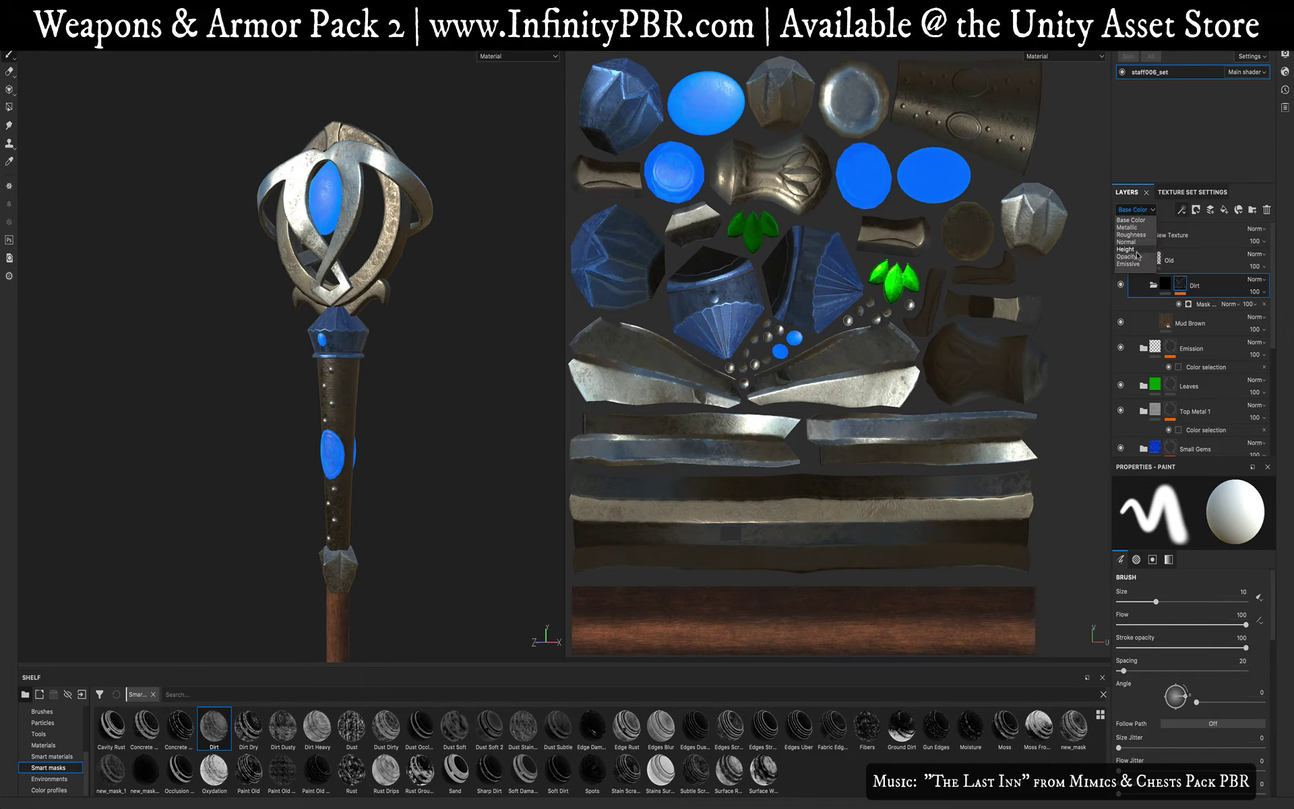
left_click(1277, 349)
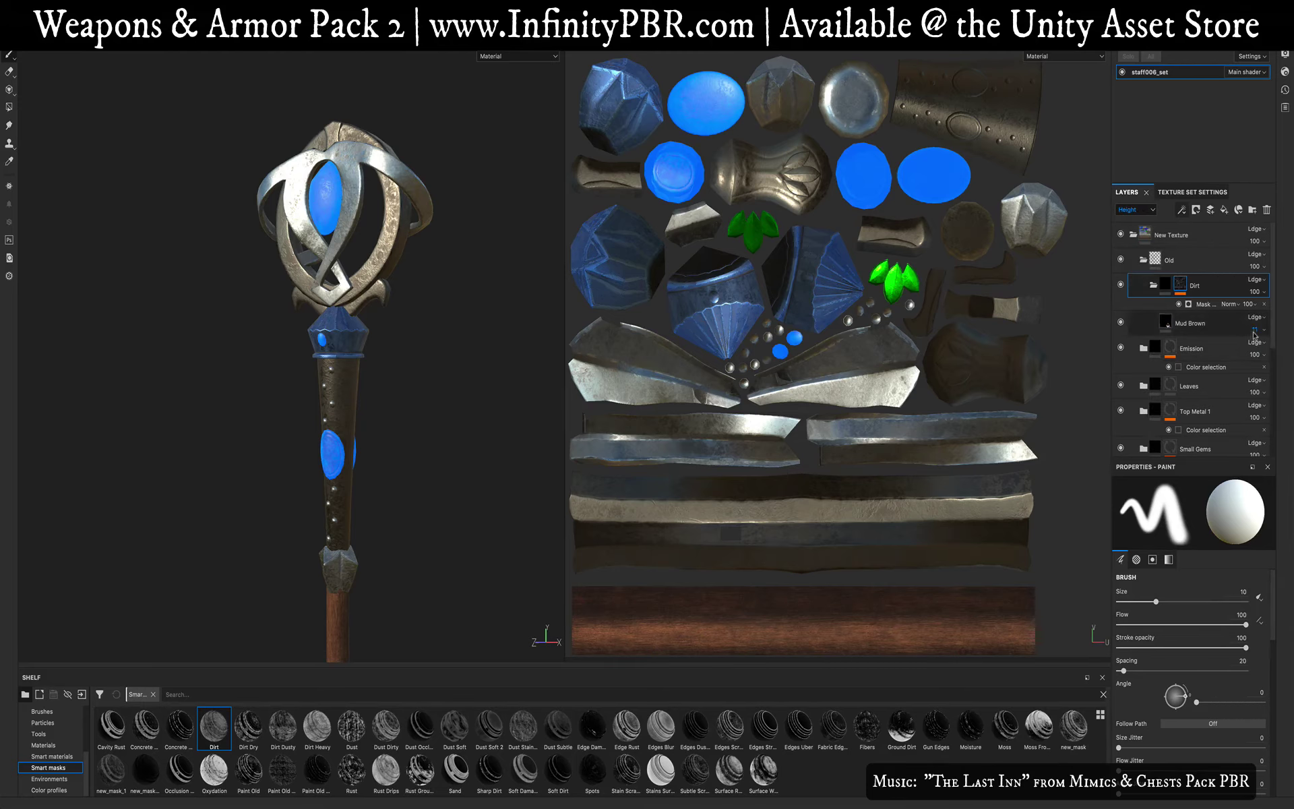
left_click(1253, 329)
left_click_drag(1250, 350, 1290, 344)
mouse_move(448, 280)
left_mouse_down("alt")
mouse_move(505, 300)
mouse_move(480, 335)
mouse_move(492, 278)
mouse_move(439, 352)
mouse_move(532, 375)
mouse_move(461, 369)
mouse_move(448, 338)
mouse_move(456, 312)
left_mouse_up("alt")
scroll(465, 313, "up", 5)
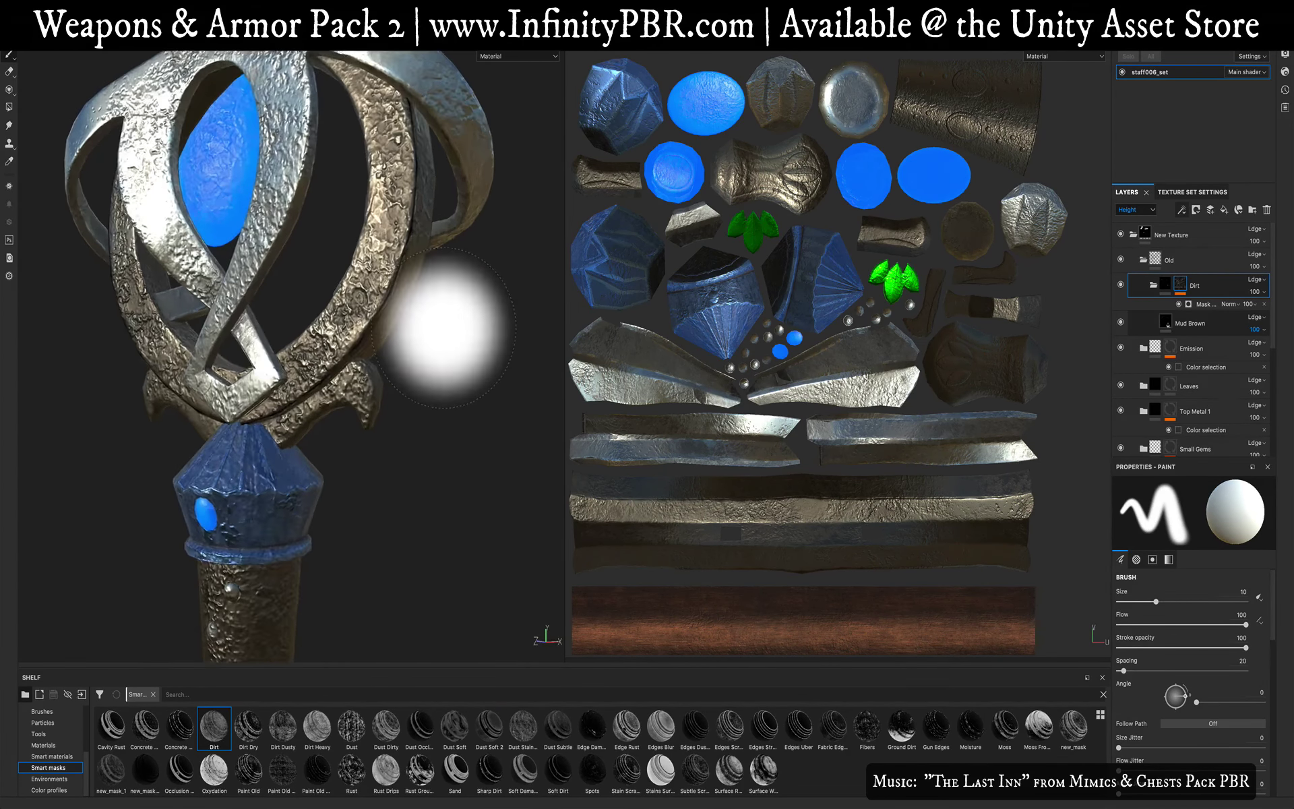
scroll(444, 326, "down", 2)
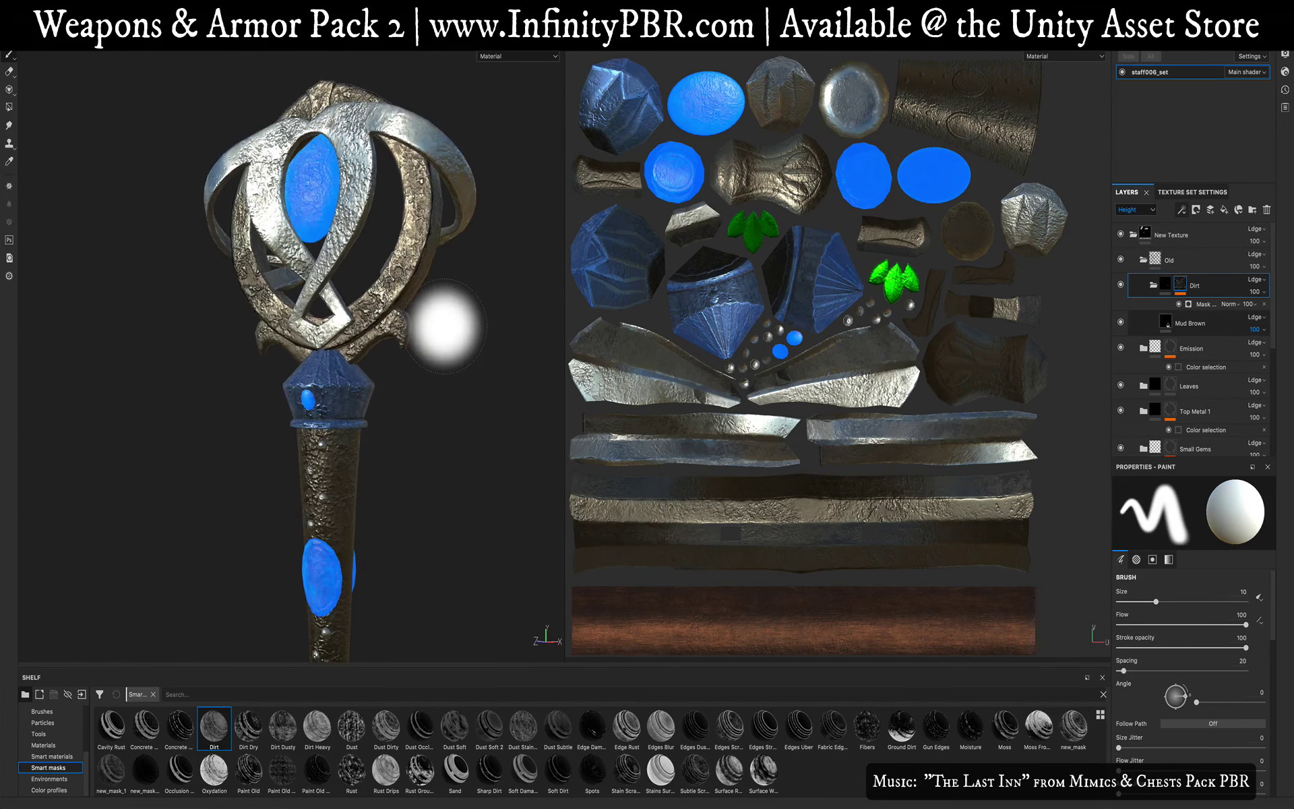
Step: Lower the Mud Brown layer's Height channel opacity to 5 and return the layer stack to the Base Color channel
left_click(1257, 329)
mouse_move(1258, 353)
left_mouse_down()
mouse_move(1186, 351)
mouse_move(1257, 352)
left_mouse_up()
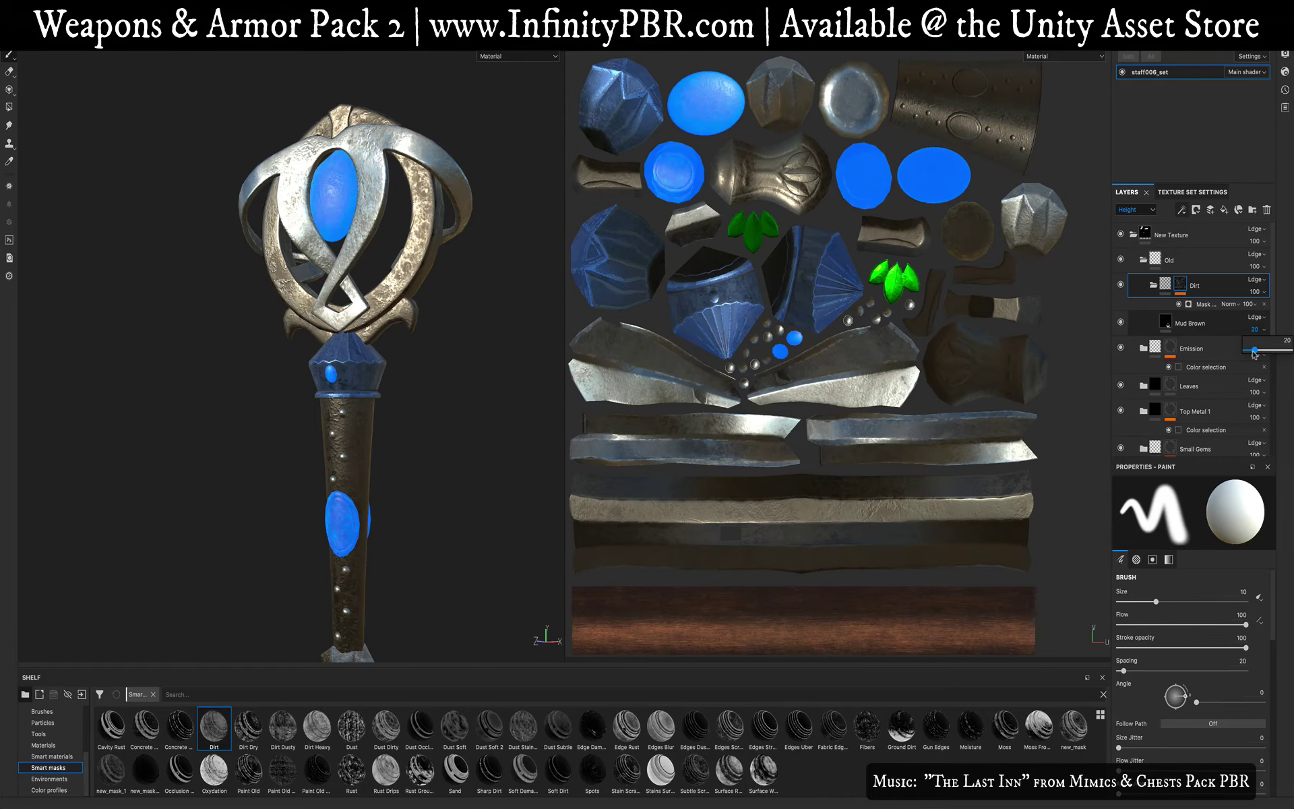
left_click_drag(1252, 354, 1245, 350)
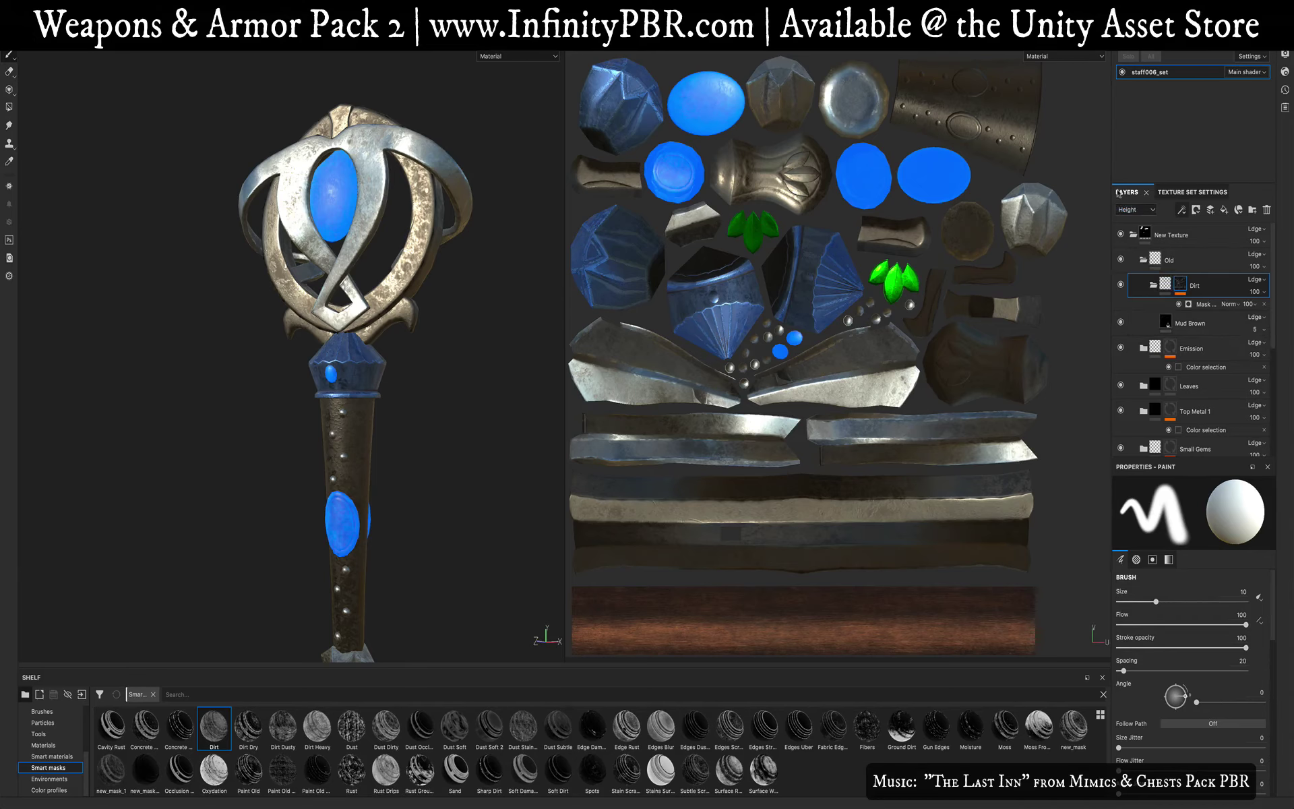
left_click(1133, 210)
left_click(1143, 222)
Step: Frame the whole staff and examine the dirt wear from several angles, from the head down to the base
left_click_drag(425, 384, 363, 365, "alt")
scroll(385, 378, "up", 2)
key("f")
middle_click_drag(334, 335, 358, 463, "alt")
left_click_drag(323, 391, 388, 435, "alt")
middle_click_drag(364, 447, 388, 375, "alt")
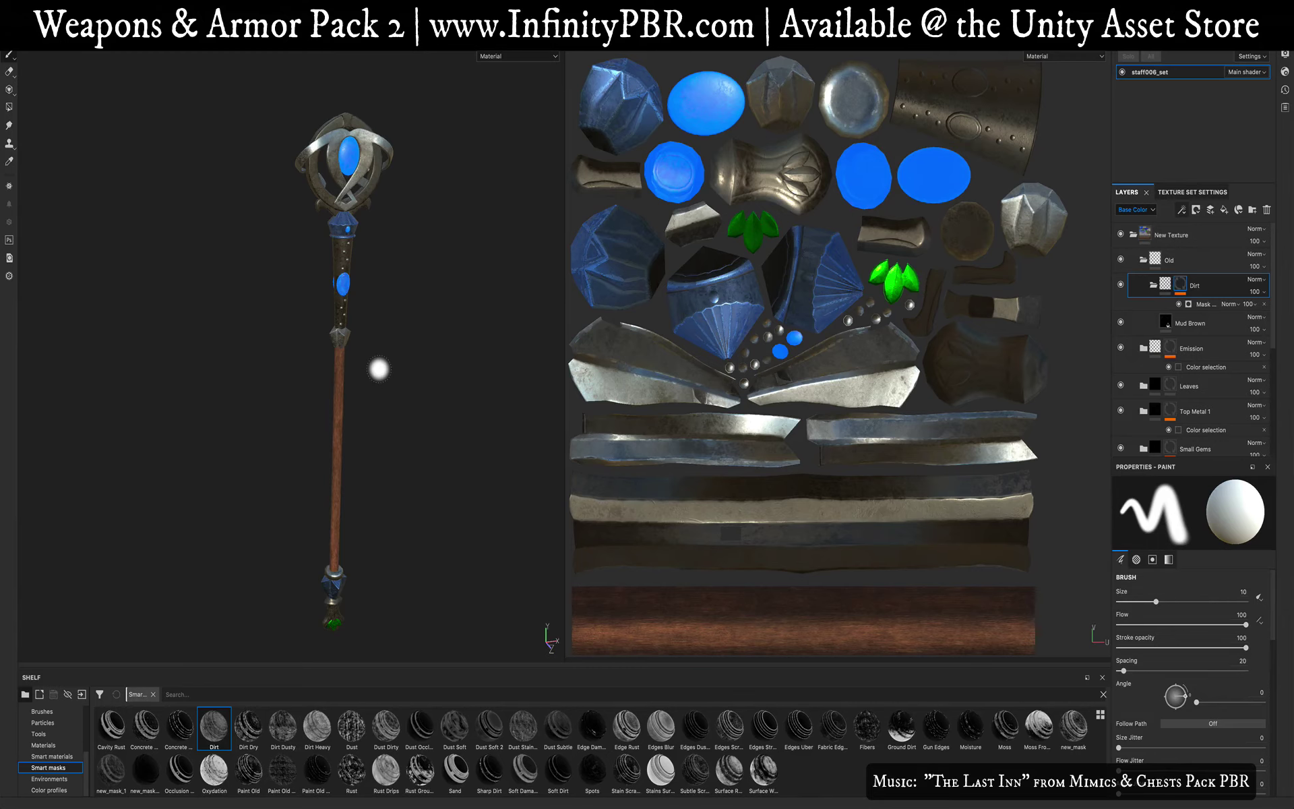
left_click_drag(378, 370, 361, 278, "alt")
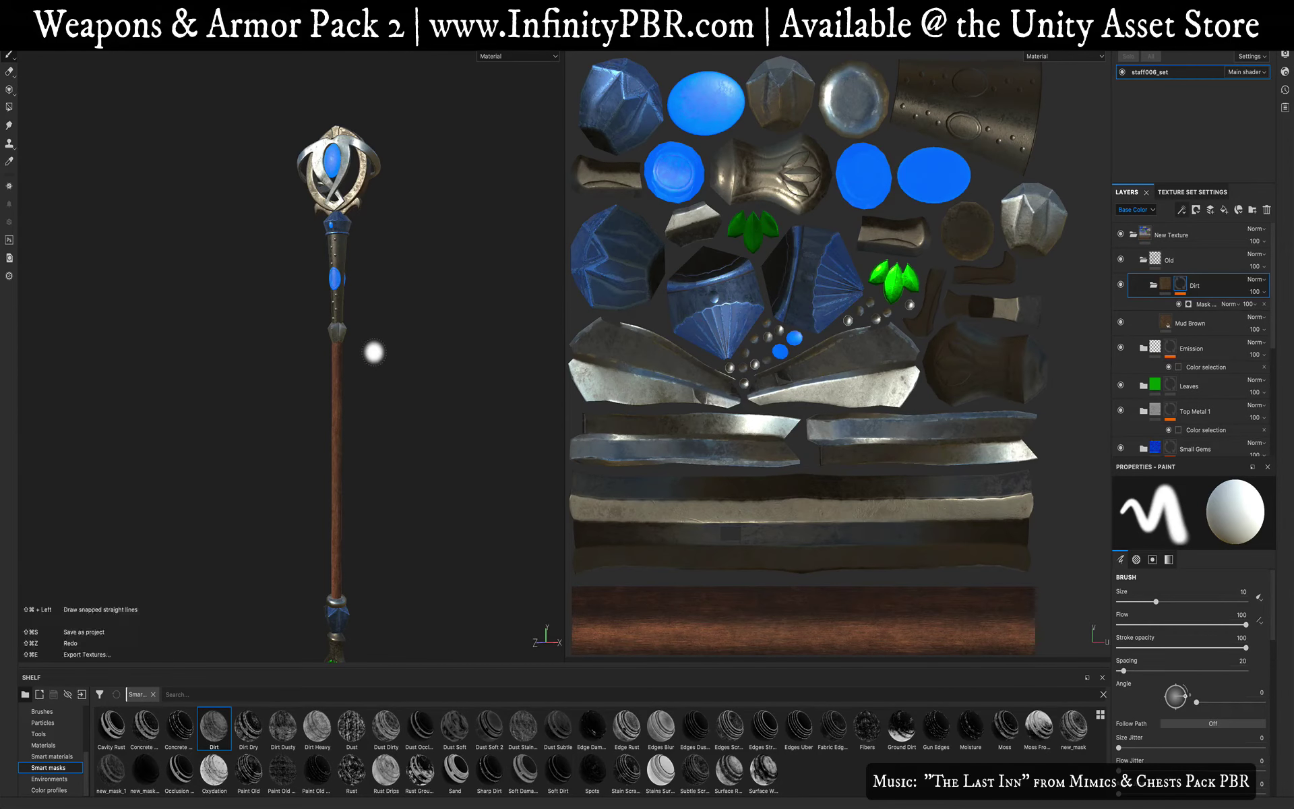
Step: Open the texture export settings for the staff's texture set
left_click(106, 7)
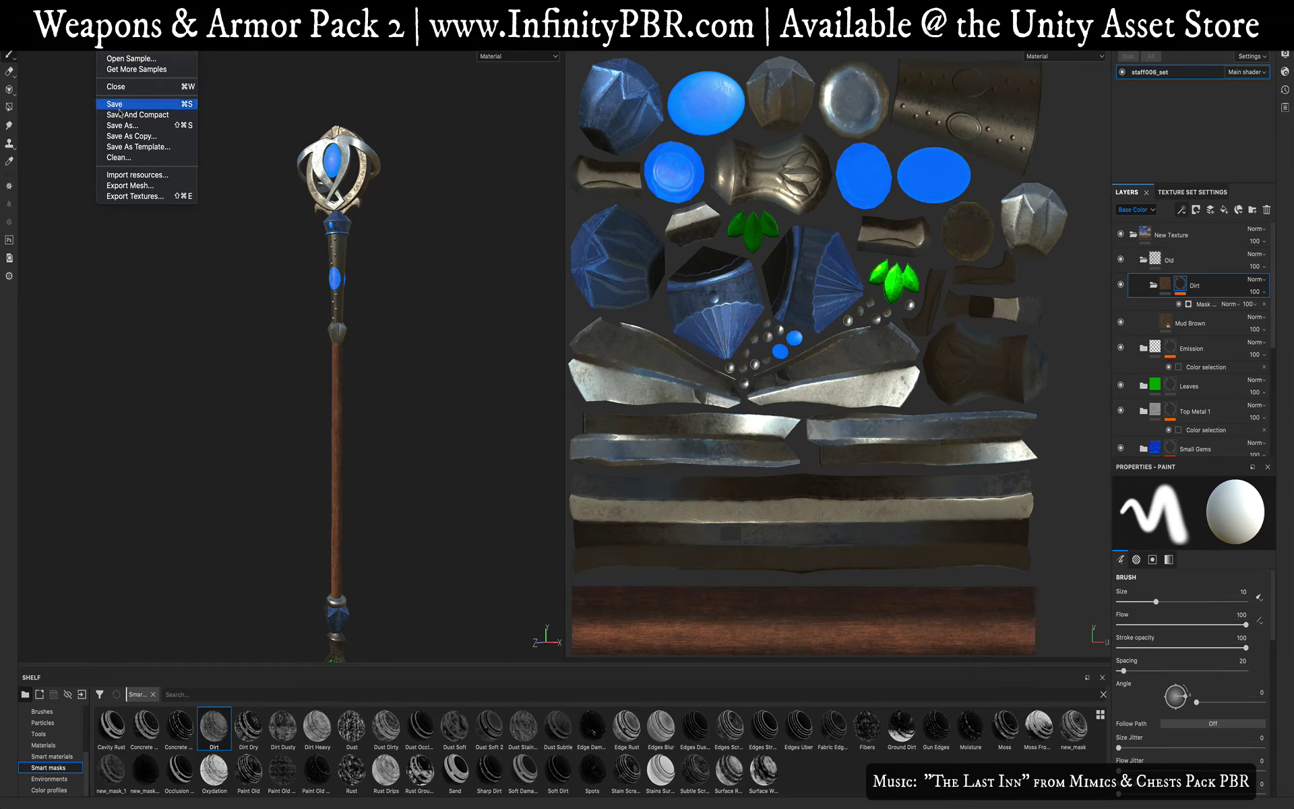
left_click(136, 196)
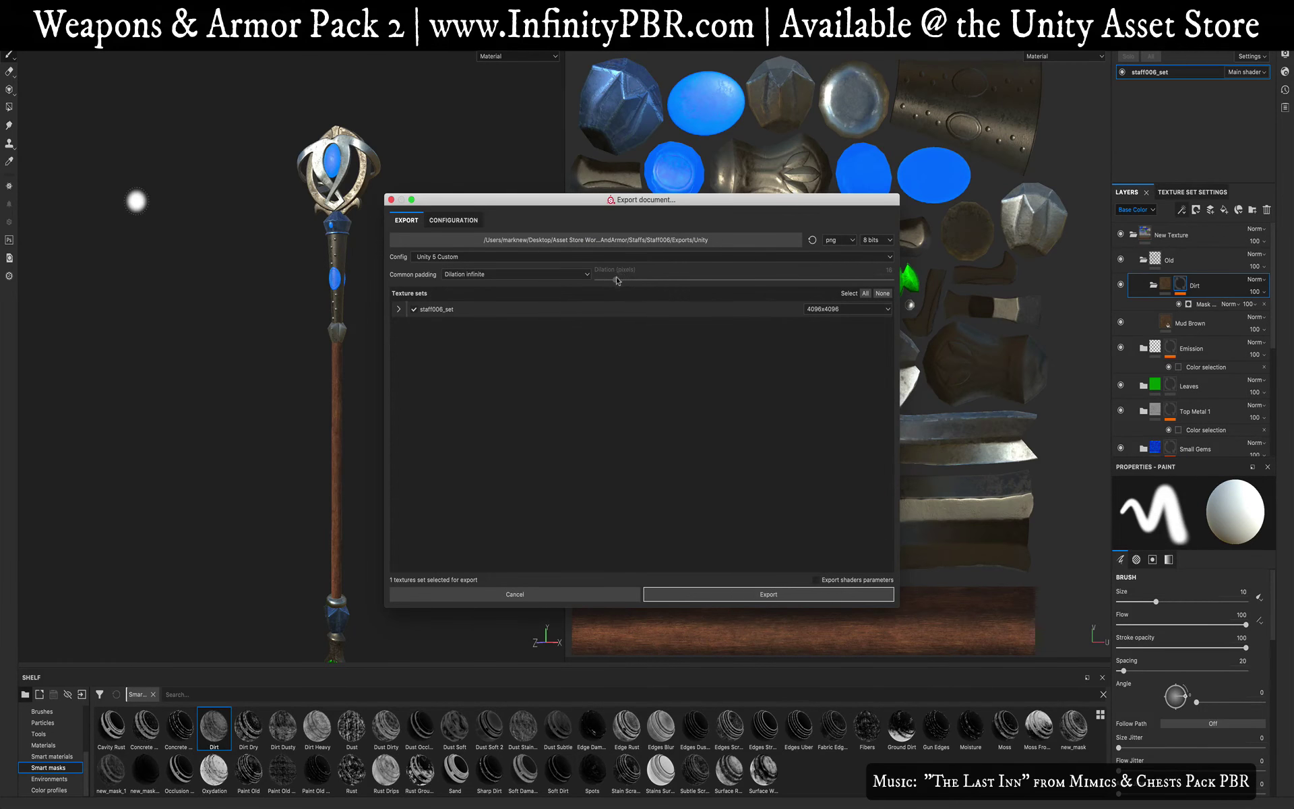